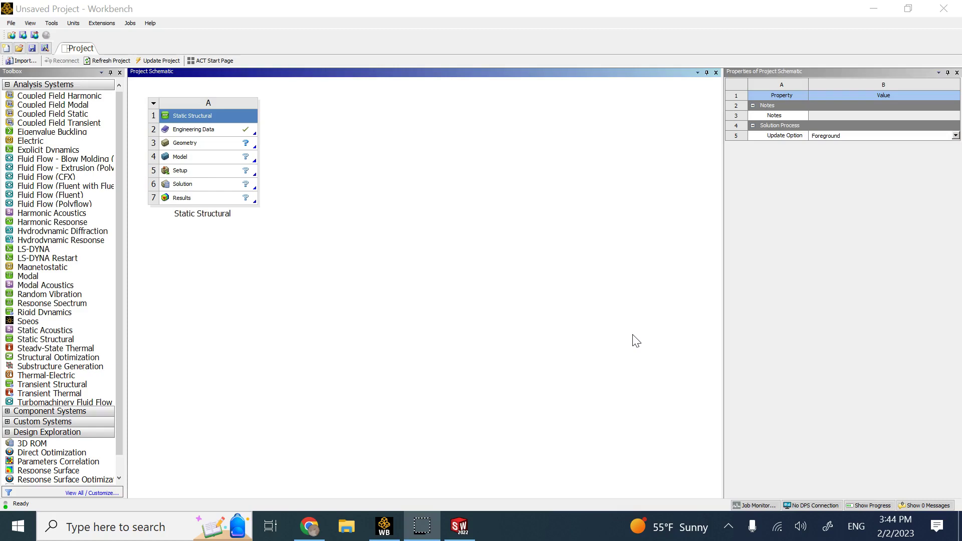
- Create a new DesignModeler geometry for the Static Structural system
{"action": "left_click", "coordinate": [419, 285]}
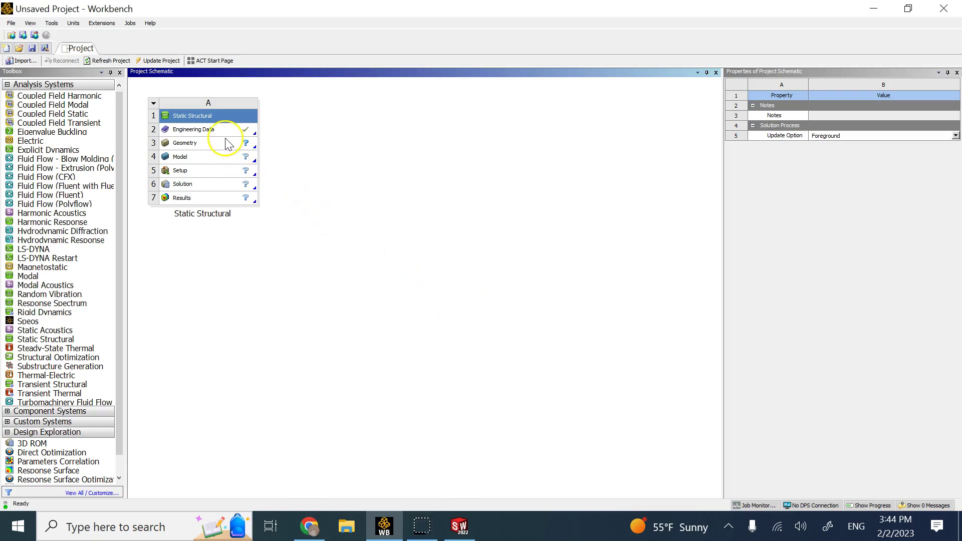
{"action": "left_click", "coordinate": [213, 146]}
{"action": "right_click", "coordinate": [213, 146]}
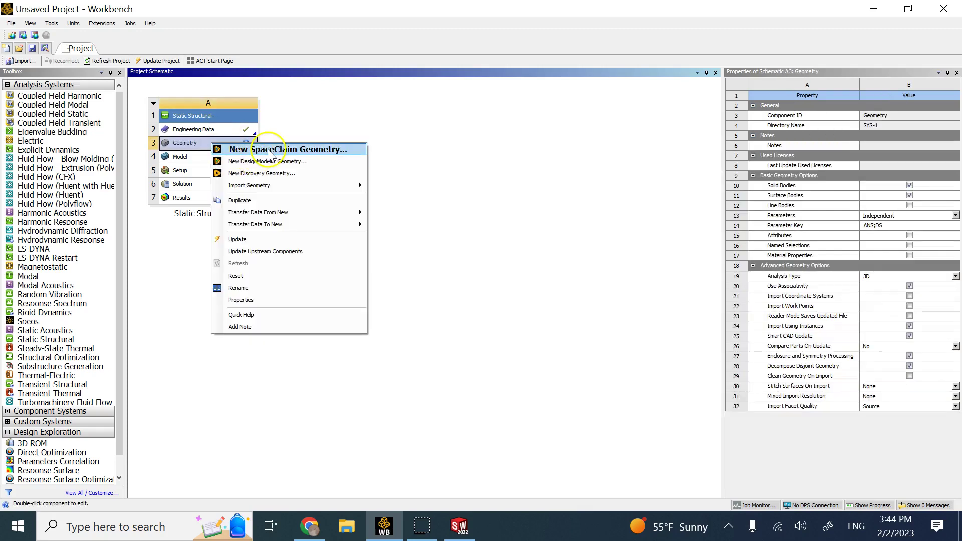
{"action": "left_click", "coordinate": [269, 162]}
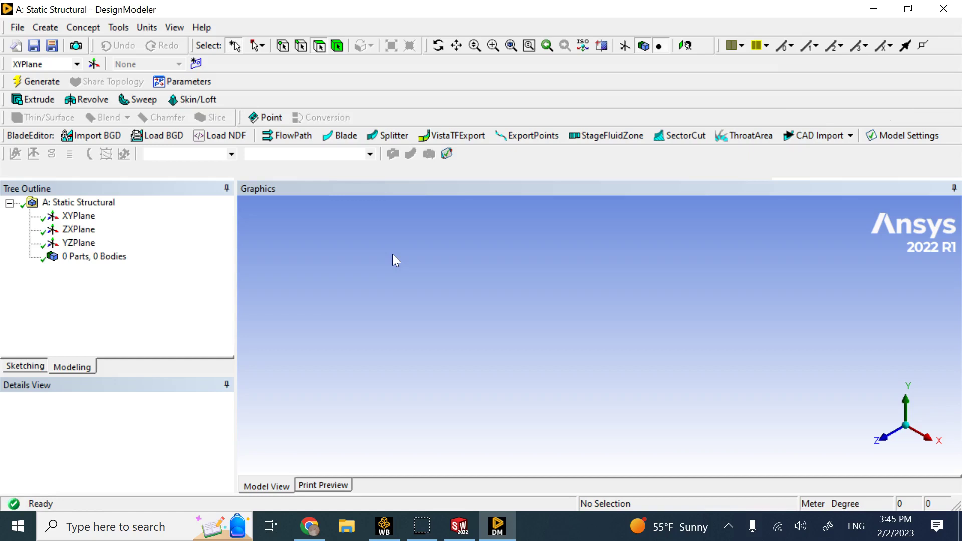
- Select the XYPlane, viewed face-on, and enter sketching mode on it
{"action": "left_click", "coordinate": [440, 270]}
{"action": "left_click", "coordinate": [881, 438]}
{"action": "left_click", "coordinate": [78, 216]}
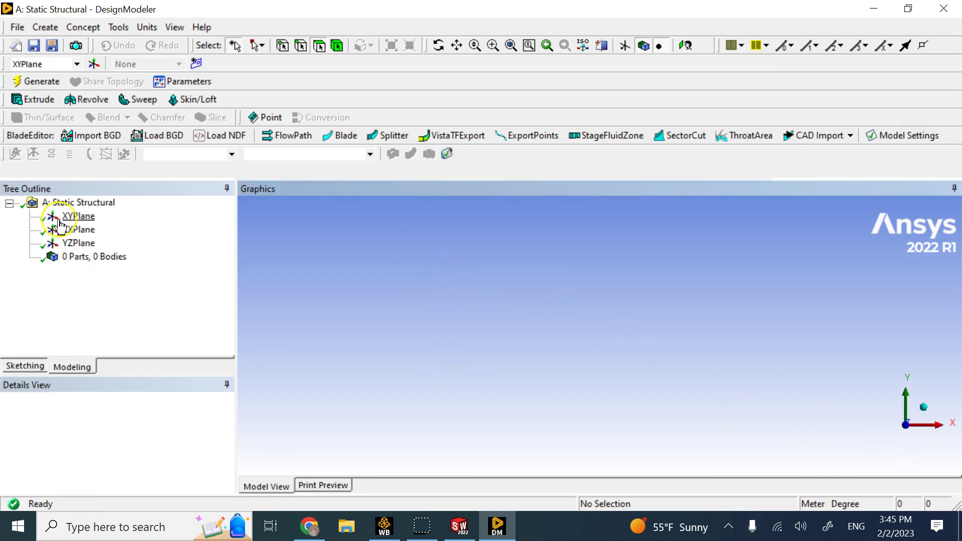
{"action": "left_click", "coordinate": [29, 371]}
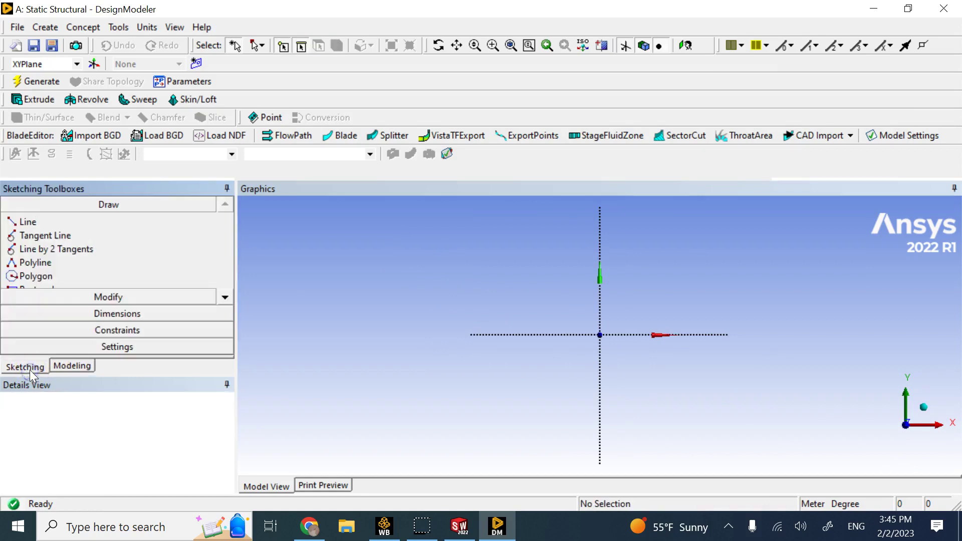
- Set the length unit to millimeter and show the sketch grid in 2D
{"action": "left_click", "coordinate": [147, 27]}
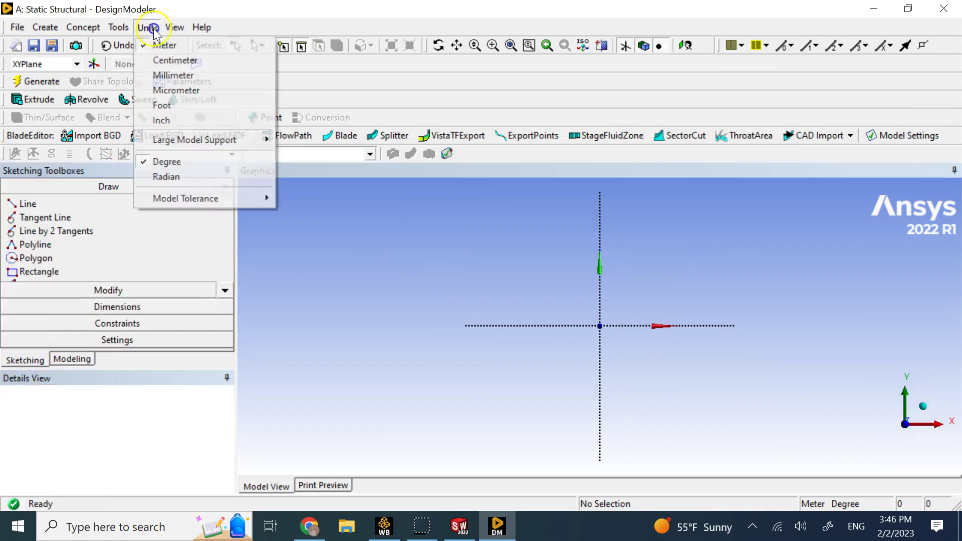
{"action": "left_click", "coordinate": [209, 76]}
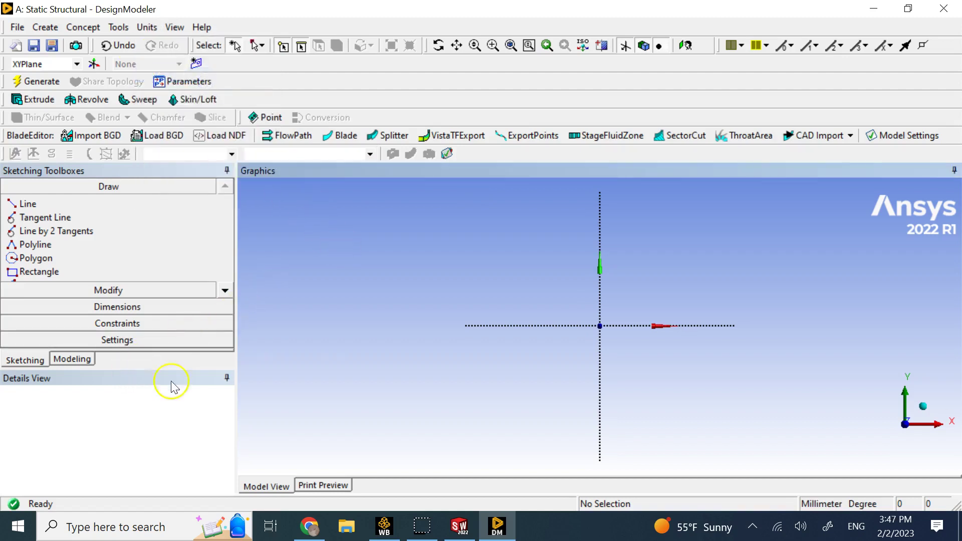
{"action": "left_click", "coordinate": [117, 340]}
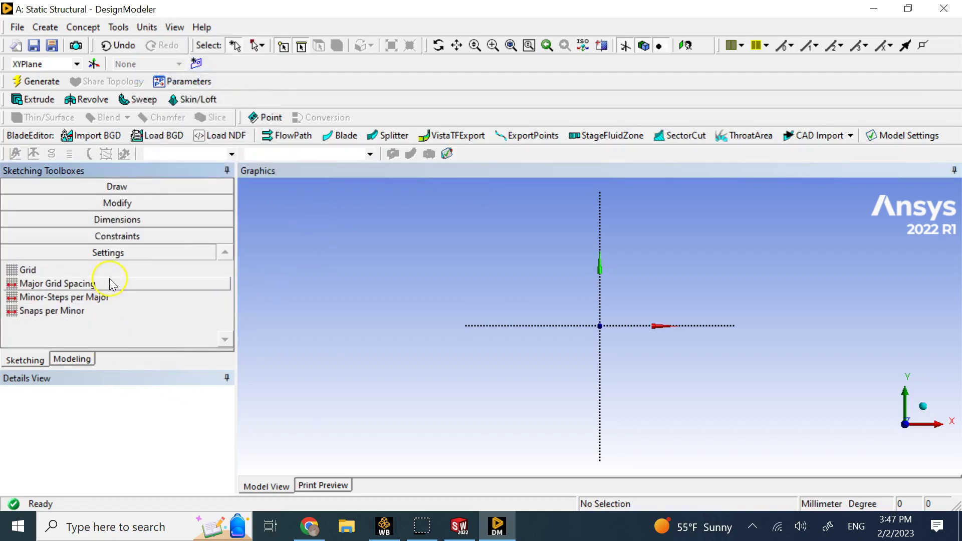
{"action": "left_click", "coordinate": [111, 274]}
{"action": "left_click", "coordinate": [187, 271]}
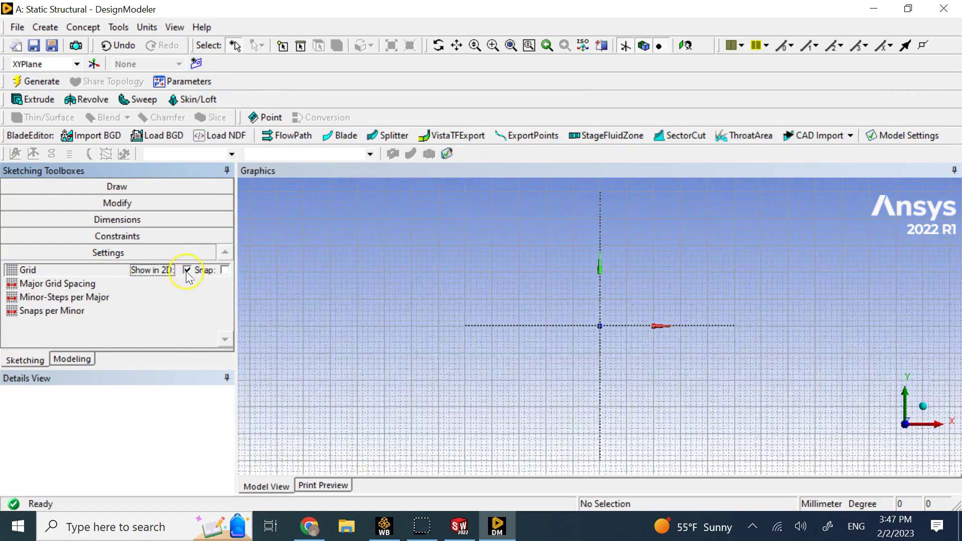
- Sketch a rectangle about 3.7 mm wide and 4.1 mm high around the origin
{"action": "left_click", "coordinate": [150, 187]}
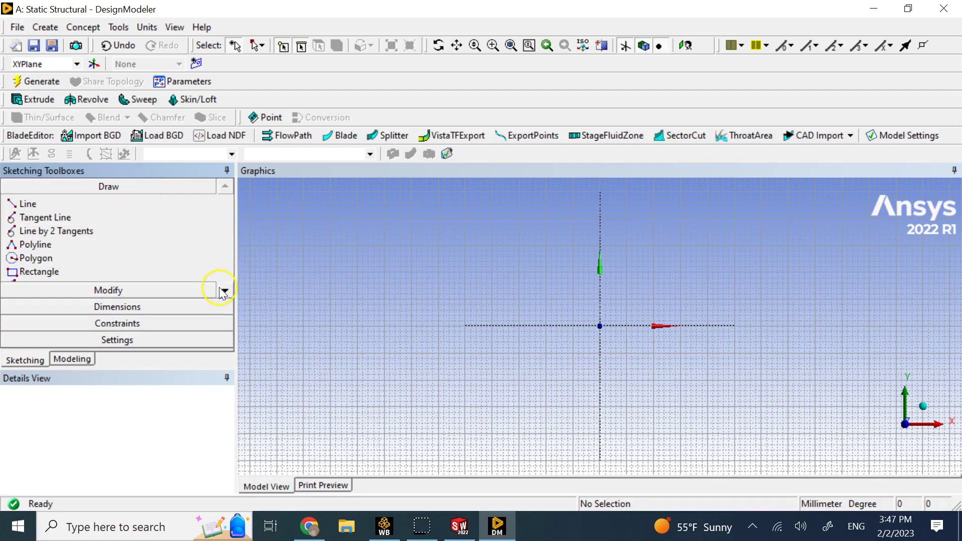
{"action": "left_click", "coordinate": [98, 273]}
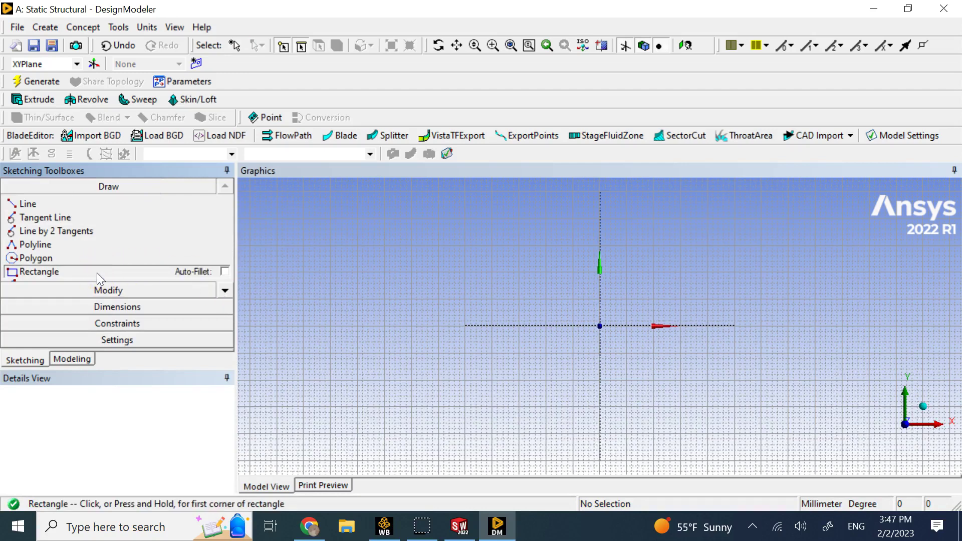
{"action": "scroll", "coordinate": [621, 337], "scroll_direction": "up", "scroll_amount": 4}
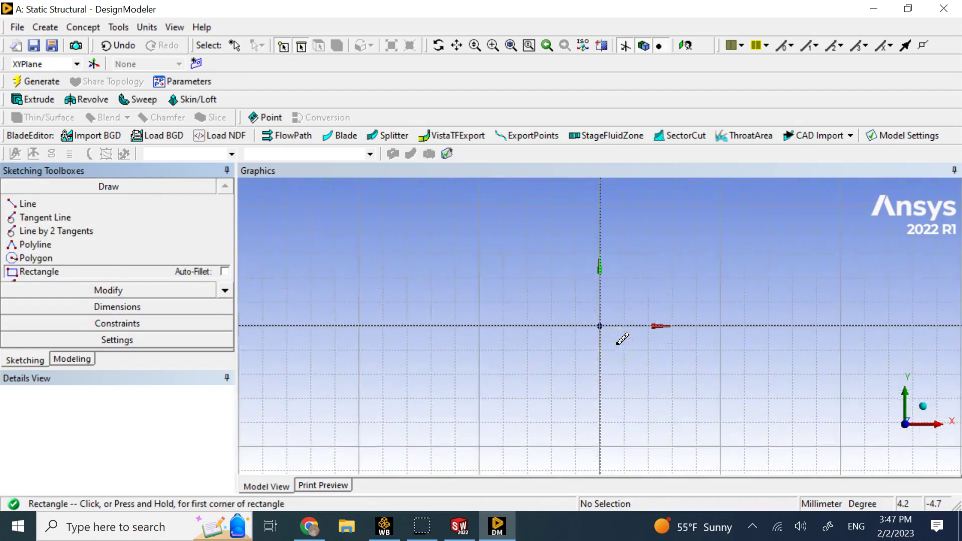
{"action": "mouse_move", "coordinate": [562, 287]}
{"action": "left_mouse_down"}
{"action": "mouse_move", "coordinate": [576, 288]}
{"action": "mouse_move", "coordinate": [374, 189]}
{"action": "mouse_move", "coordinate": [639, 373]}
{"action": "left_mouse_up"}
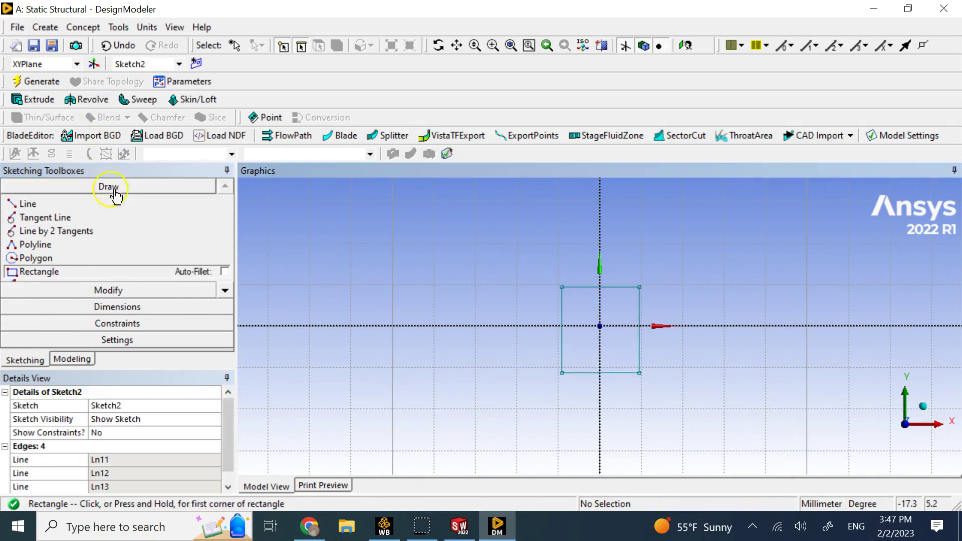
- Add general dimensions to the rectangle's left vertical edge and its top horizontal edge
{"action": "left_click", "coordinate": [160, 307]}
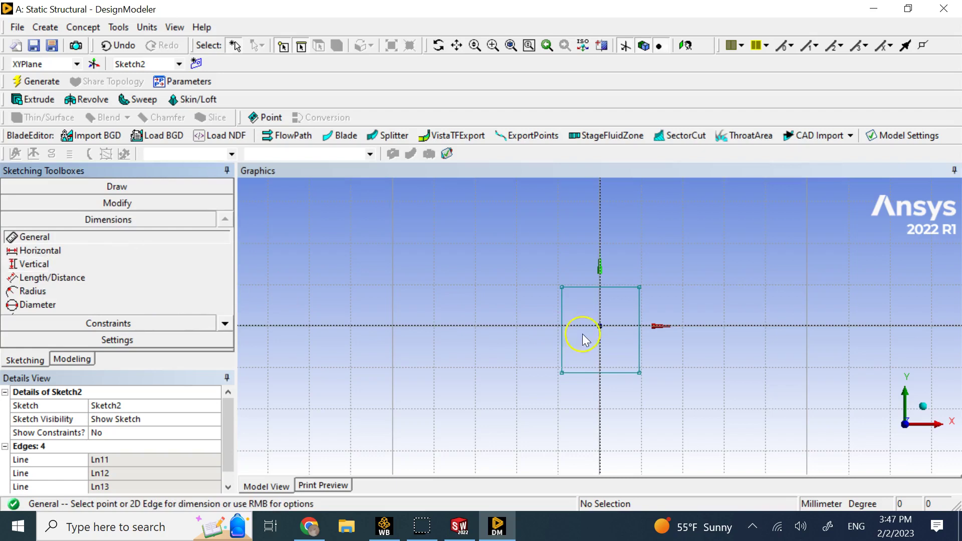
{"action": "left_click", "coordinate": [562, 317]}
{"action": "left_click", "coordinate": [539, 314]}
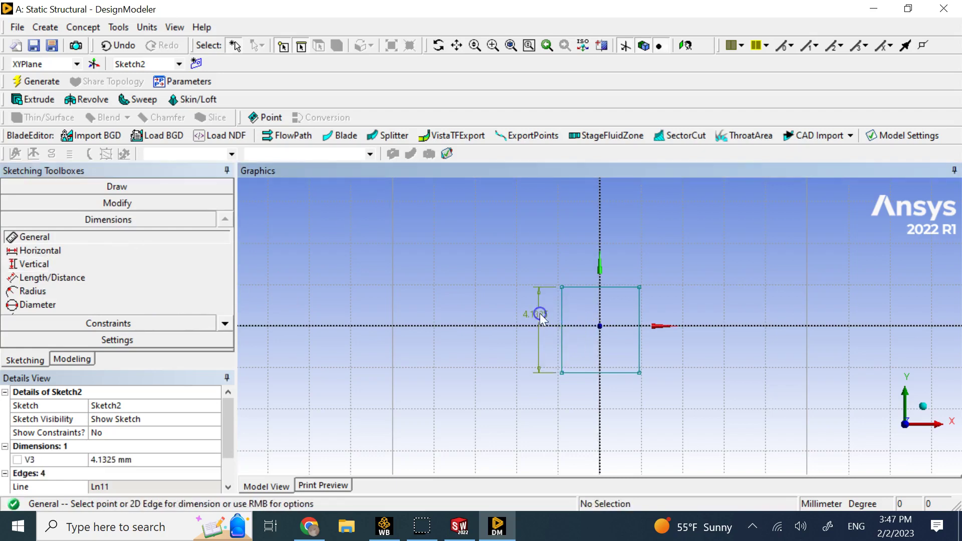
{"action": "left_click", "coordinate": [602, 288]}
{"action": "left_click", "coordinate": [594, 273]}
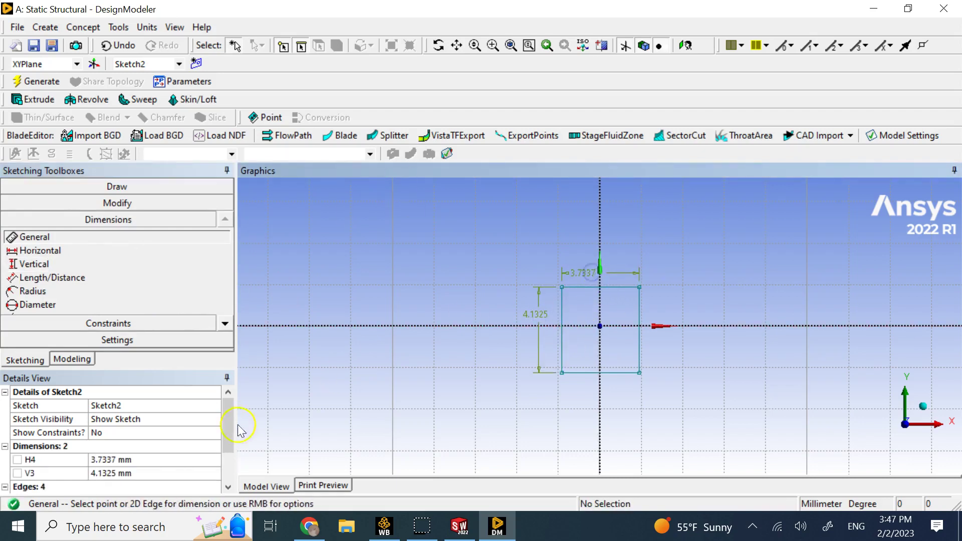
- Set the rectangle's width to 50 mm and its height to 100 mm
{"action": "left_click", "coordinate": [136, 458]}
{"action": "type", "text": "50"}
{"action": "key", "text": "Return"}
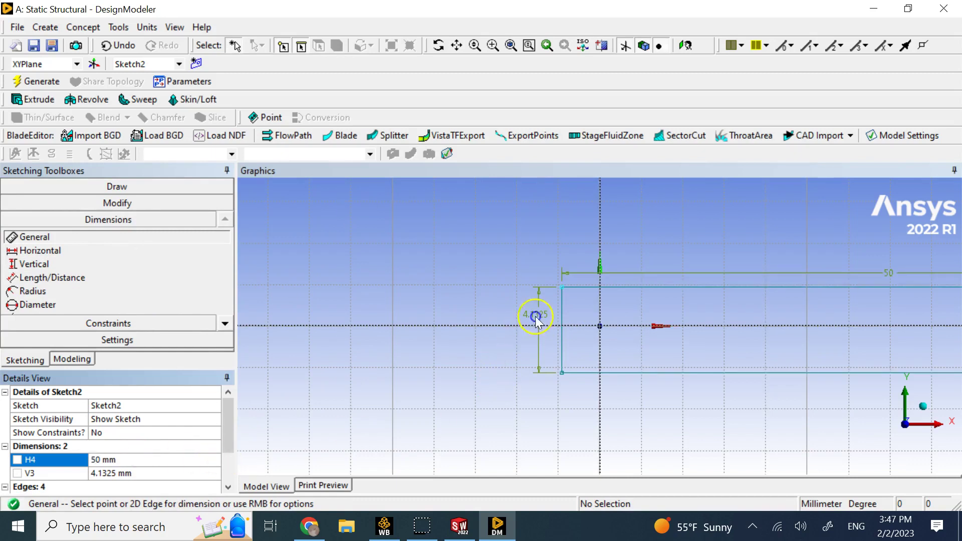
{"action": "left_click", "coordinate": [136, 473]}
{"action": "type", "text": "100"}
{"action": "key", "text": "Return"}
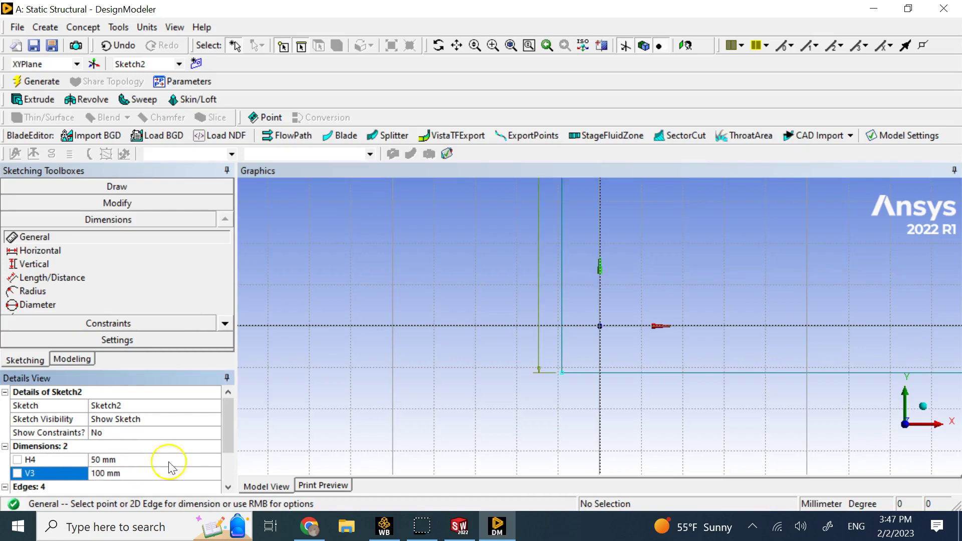
- Apply a Symmetry constraint to the rectangle's two vertical edges about the vertical axis
{"action": "left_click", "coordinate": [511, 45]}
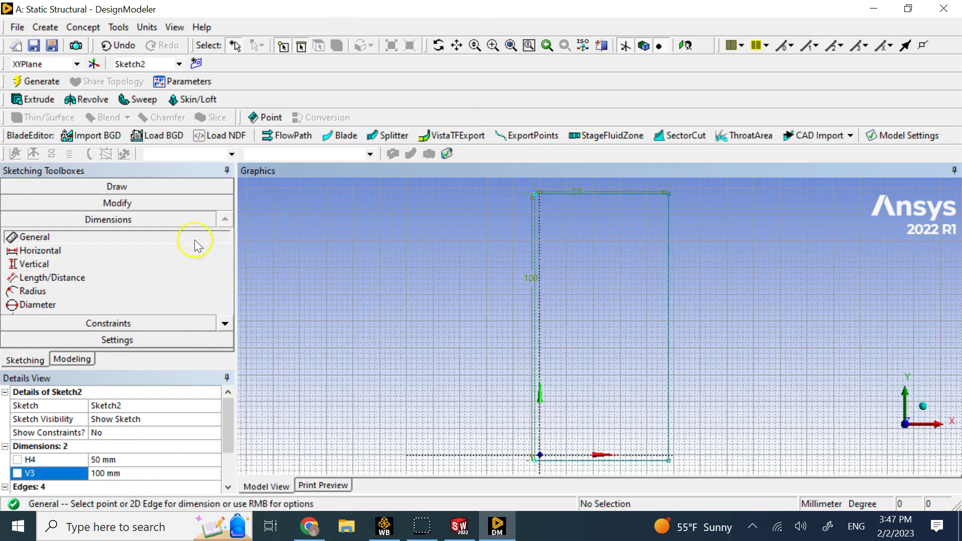
{"action": "left_click", "coordinate": [168, 322]}
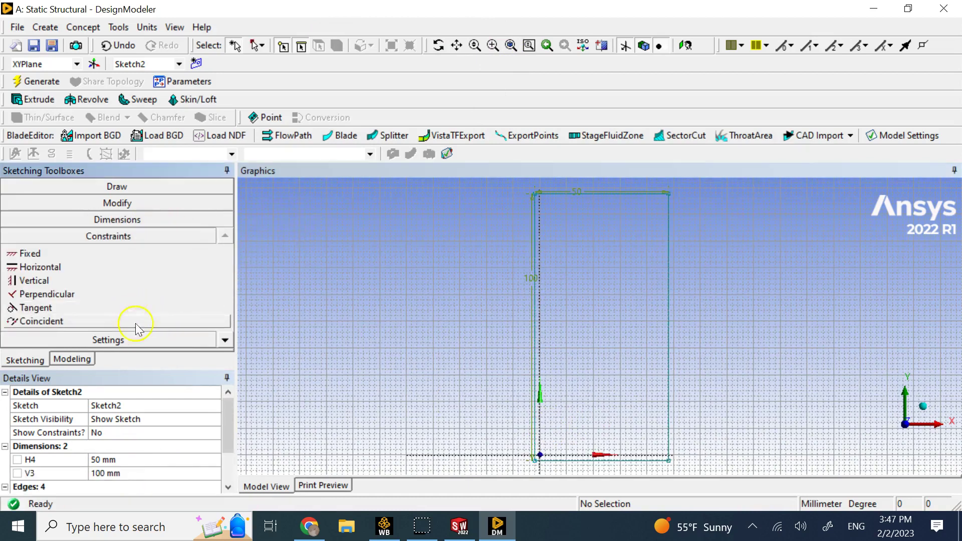
{"action": "left_click", "coordinate": [225, 340]}
{"action": "left_click", "coordinate": [225, 340]}
{"action": "left_click", "coordinate": [226, 340]}
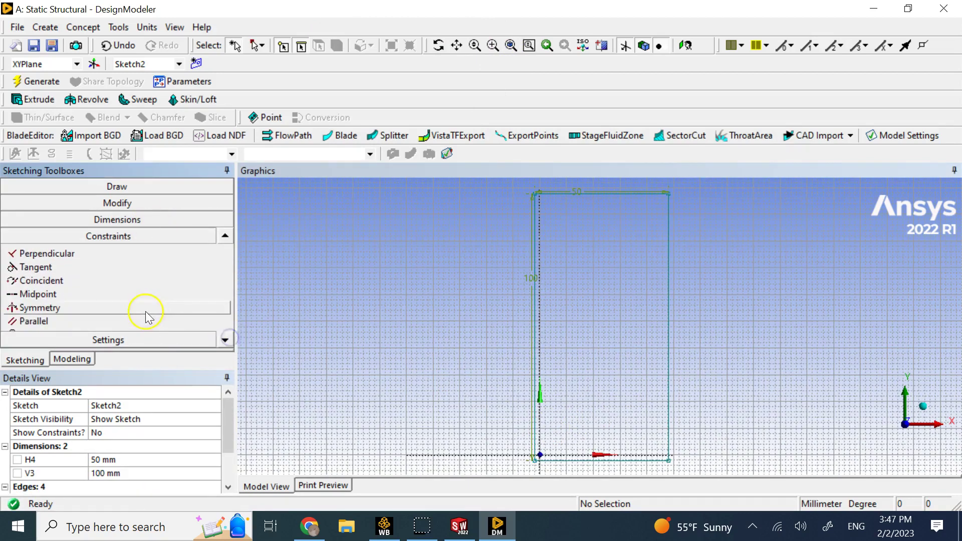
{"action": "left_click", "coordinate": [145, 308]}
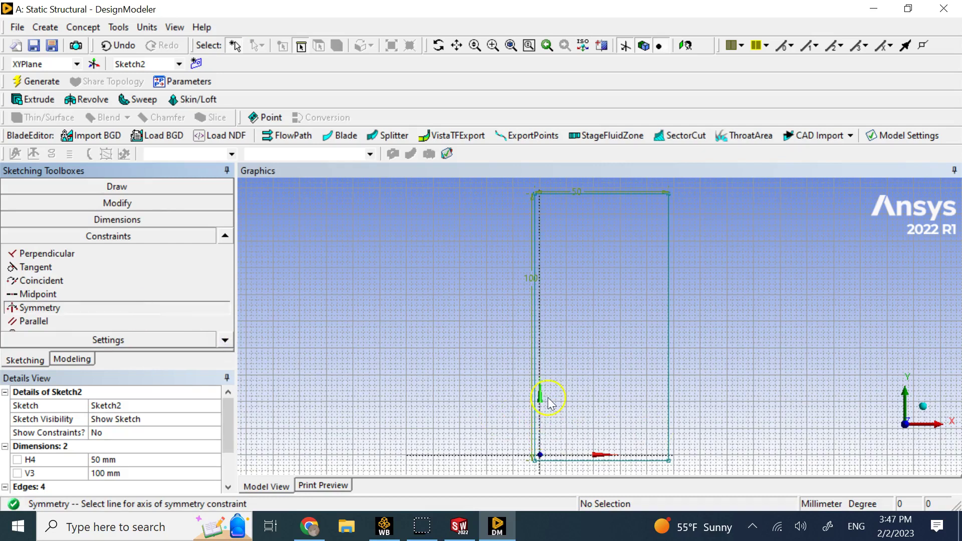
{"action": "scroll", "coordinate": [548, 400], "scroll_direction": "up", "scroll_amount": 3}
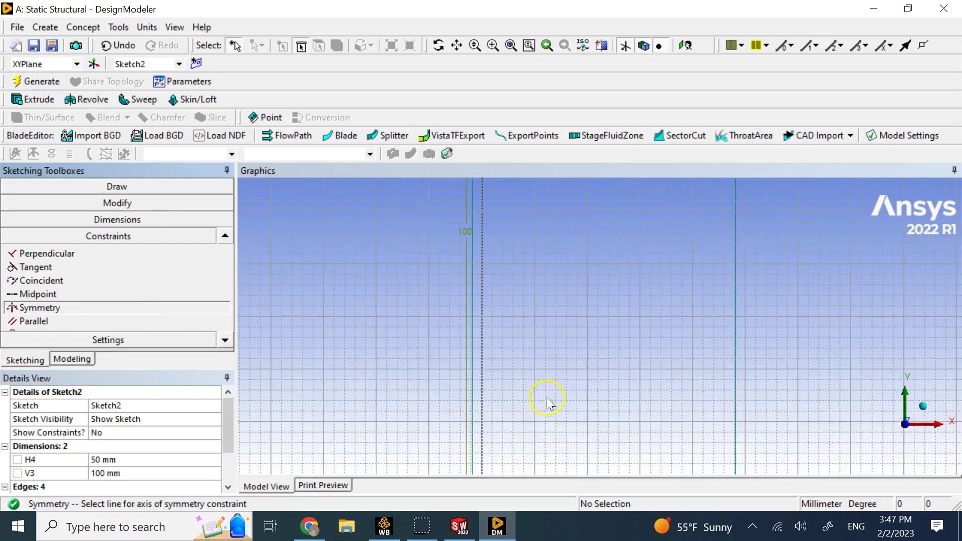
{"action": "left_click", "coordinate": [483, 370]}
{"action": "left_click", "coordinate": [472, 370]}
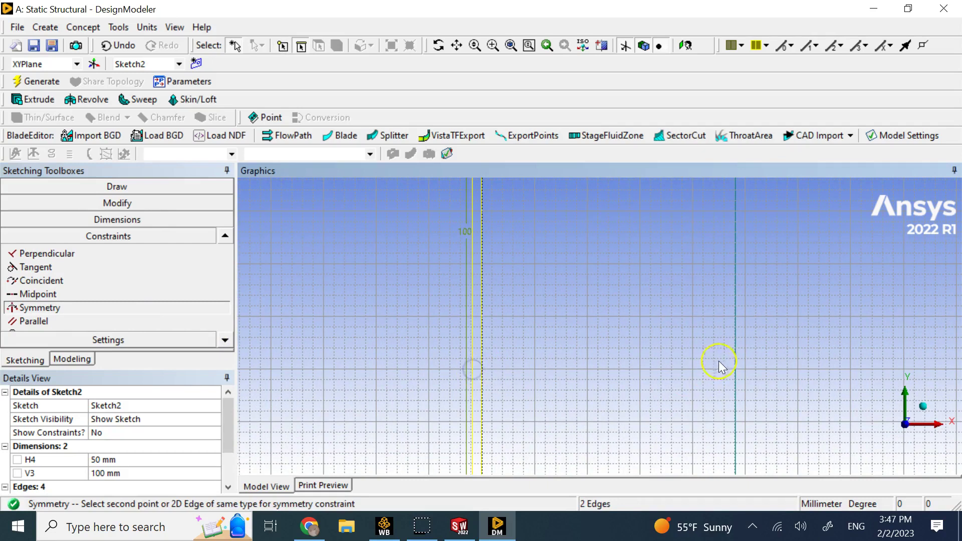
{"action": "left_click", "coordinate": [735, 362]}
- Apply a Symmetry constraint to the rectangle's bottom and top edges about the horizontal axis
{"action": "scroll", "coordinate": [597, 336], "scroll_direction": "up", "scroll_amount": 2}
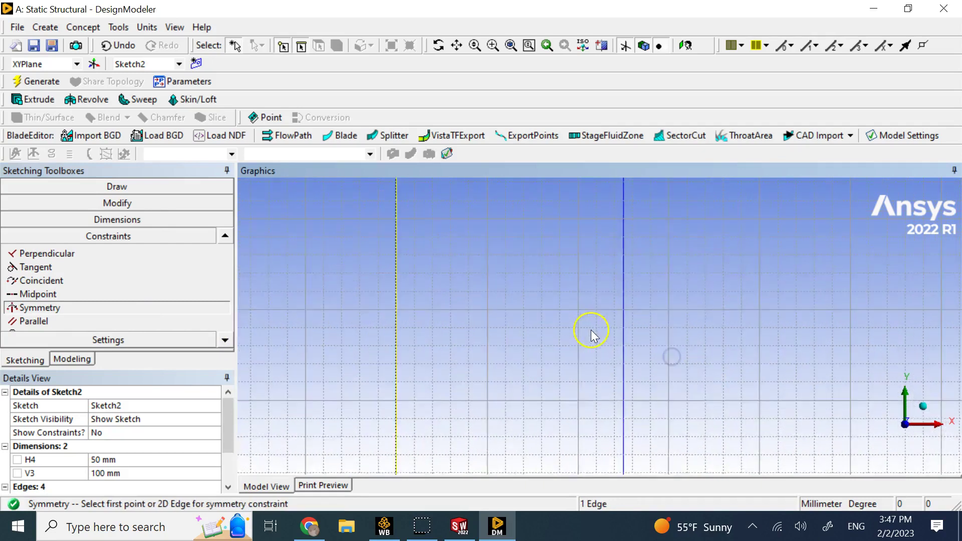
{"action": "scroll", "coordinate": [592, 332], "scroll_direction": "down", "scroll_amount": 2}
{"action": "scroll", "coordinate": [552, 453], "scroll_direction": "up", "scroll_amount": 2}
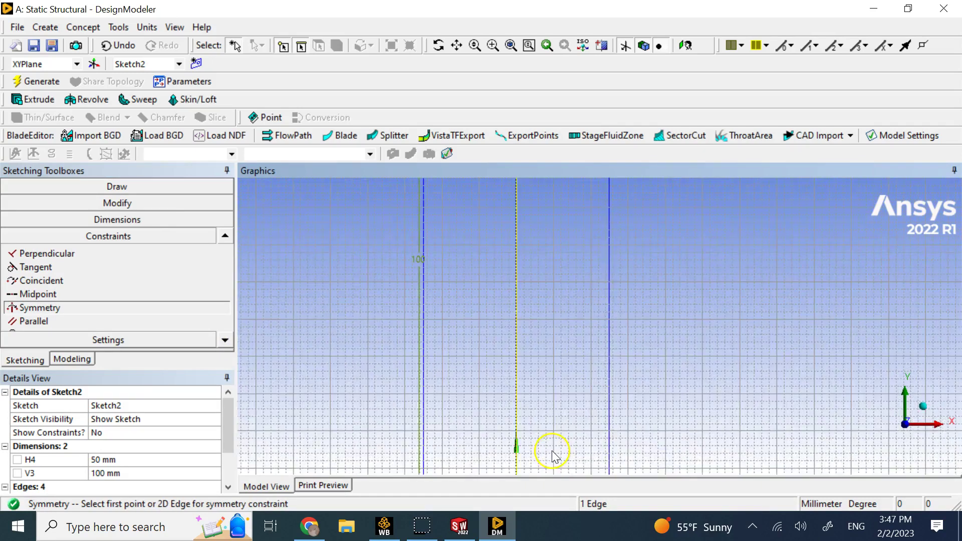
{"action": "scroll", "coordinate": [557, 401], "scroll_direction": "down", "scroll_amount": 2}
{"action": "scroll", "coordinate": [564, 436], "scroll_direction": "up", "scroll_amount": 2}
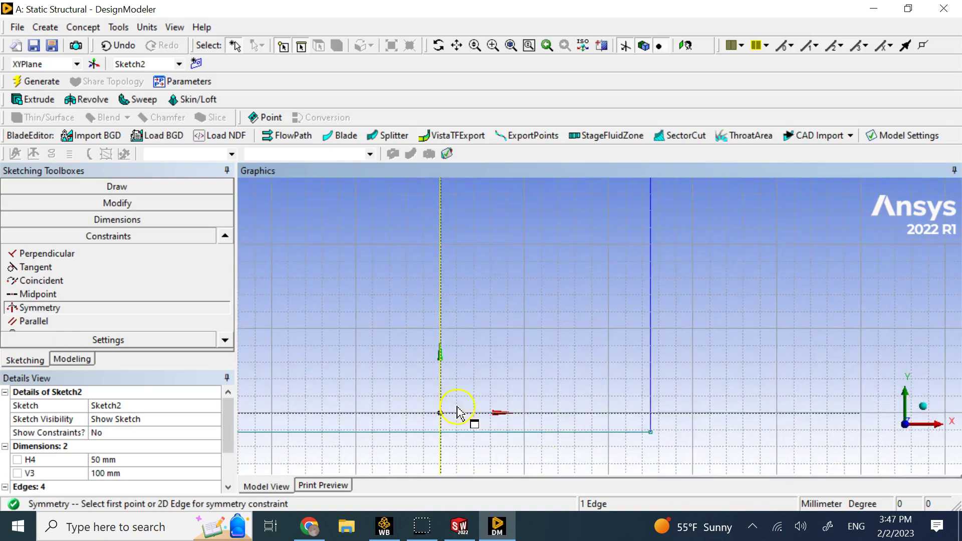
{"action": "left_click", "coordinate": [109, 295]}
{"action": "left_click", "coordinate": [108, 306]}
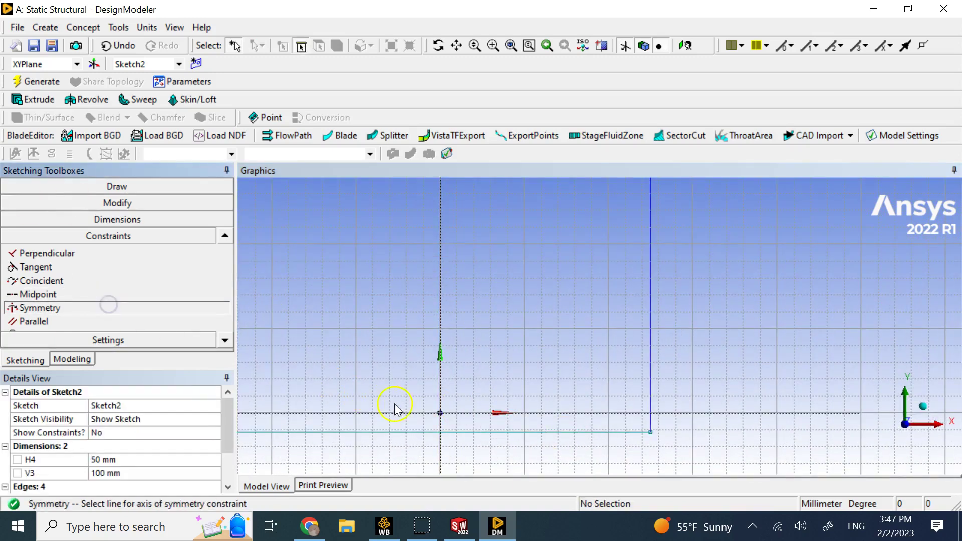
{"action": "left_click", "coordinate": [469, 413]}
{"action": "left_click", "coordinate": [480, 431]}
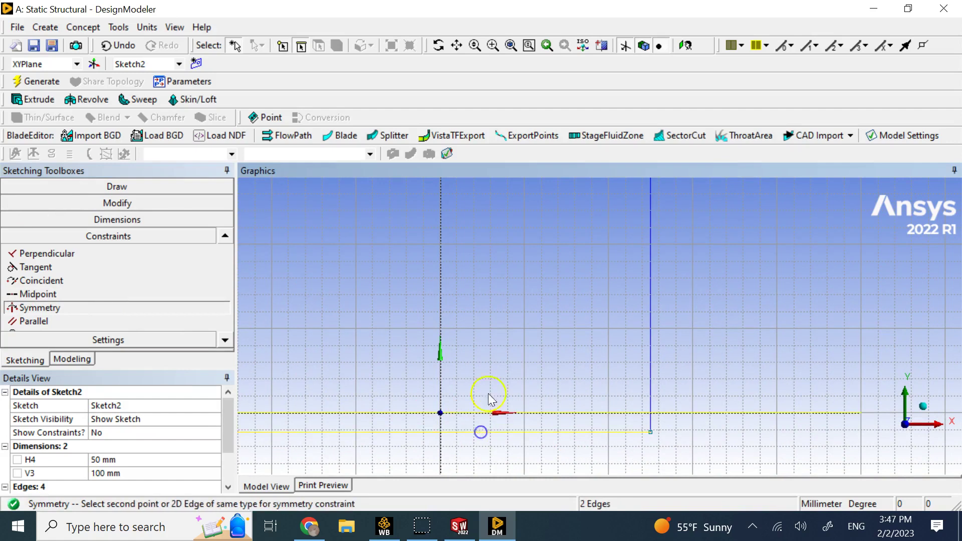
{"action": "scroll", "coordinate": [491, 400], "scroll_direction": "down", "scroll_amount": 4}
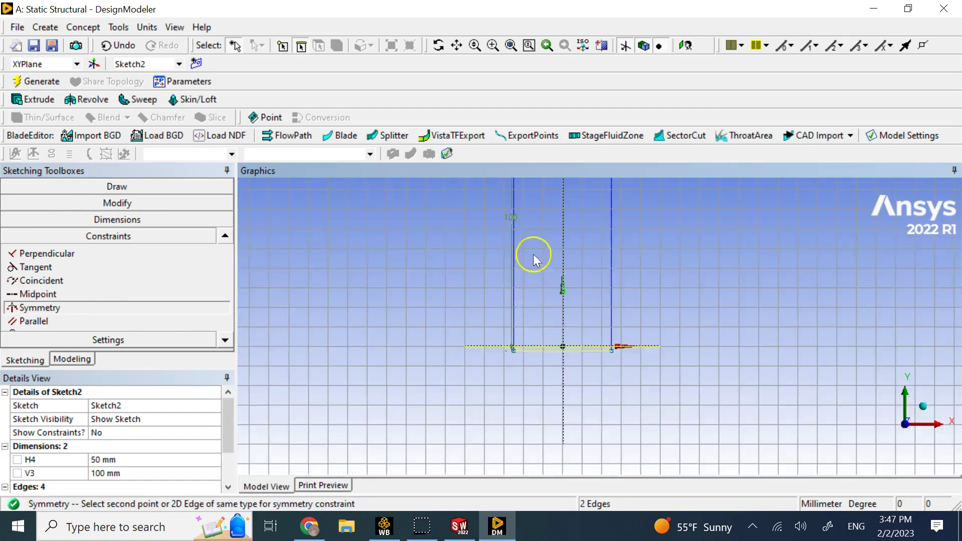
{"action": "scroll", "coordinate": [534, 258], "scroll_direction": "down", "scroll_amount": 1}
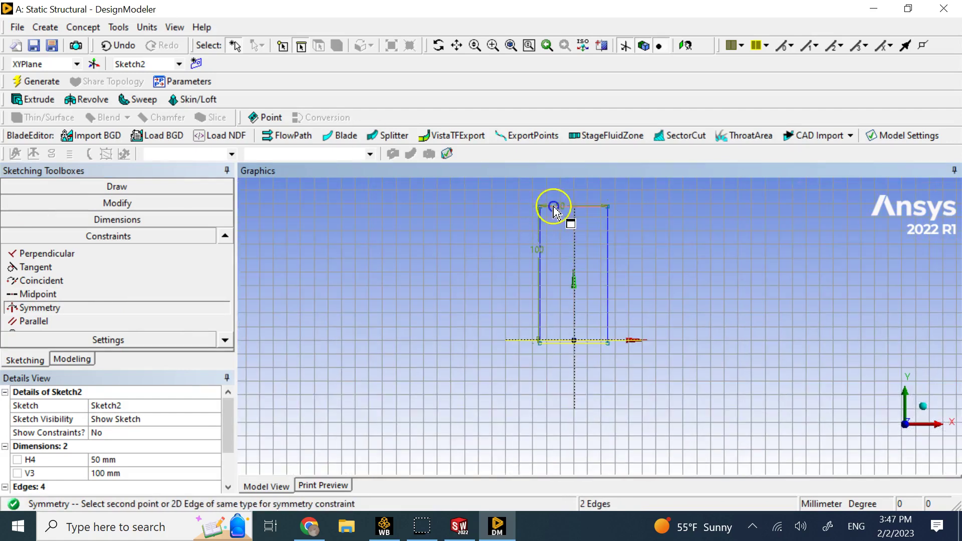
{"action": "left_click", "coordinate": [554, 207]}
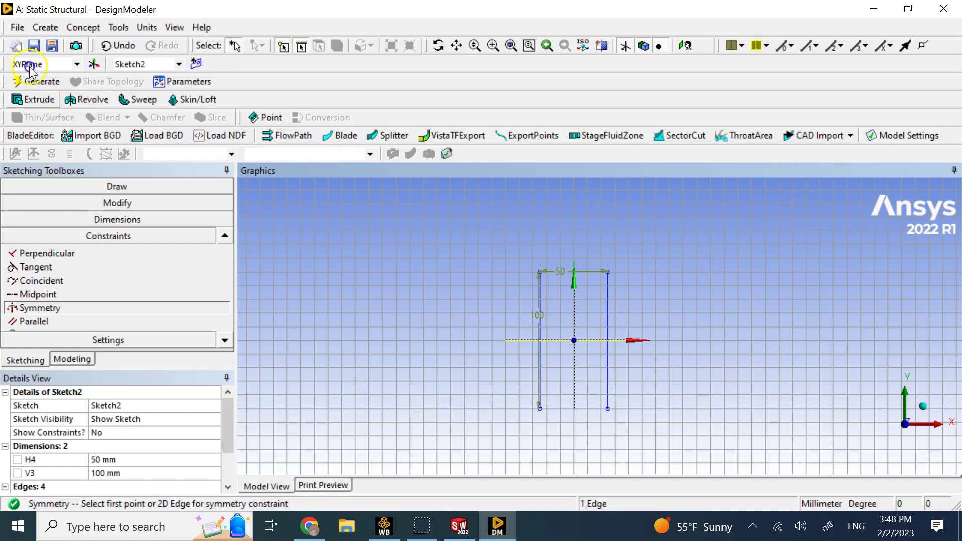
- Extrude the rectangle sketch to a depth of 400 mm and generate the solid body
{"action": "left_click", "coordinate": [34, 99]}
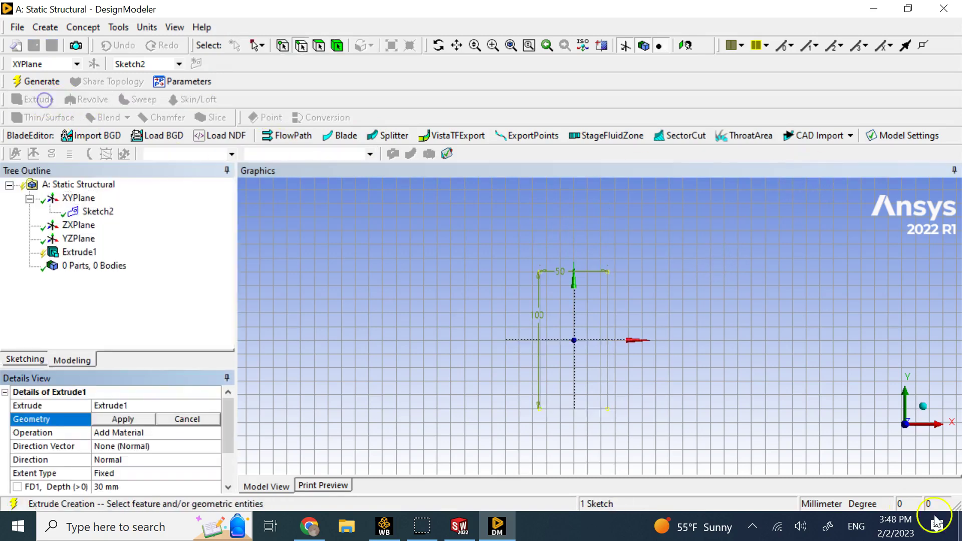
{"action": "left_click", "coordinate": [925, 416]}
{"action": "left_click", "coordinate": [169, 486]}
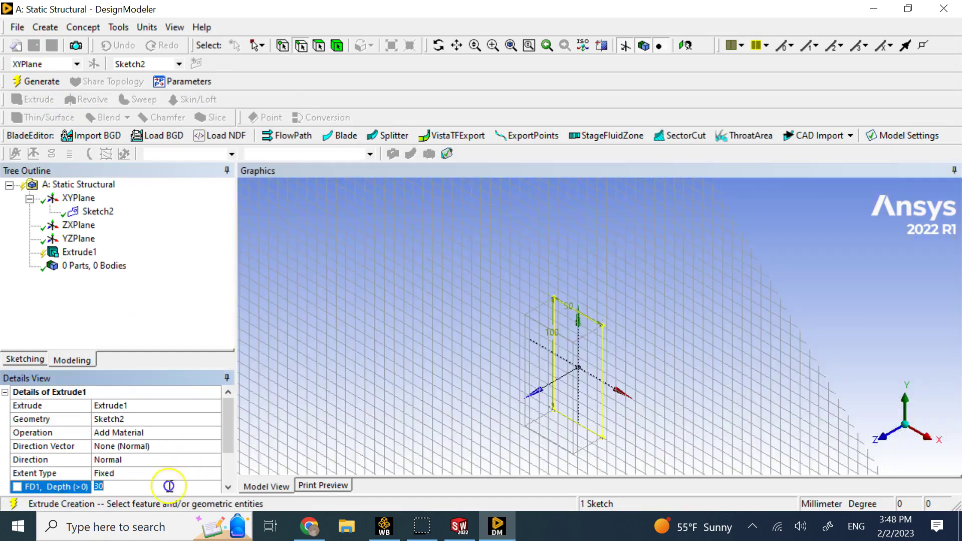
{"action": "type", "text": "400"}
{"action": "key", "text": "Return"}
{"action": "scroll", "coordinate": [378, 353], "scroll_direction": "down", "scroll_amount": 5}
{"action": "left_click", "coordinate": [36, 81]}
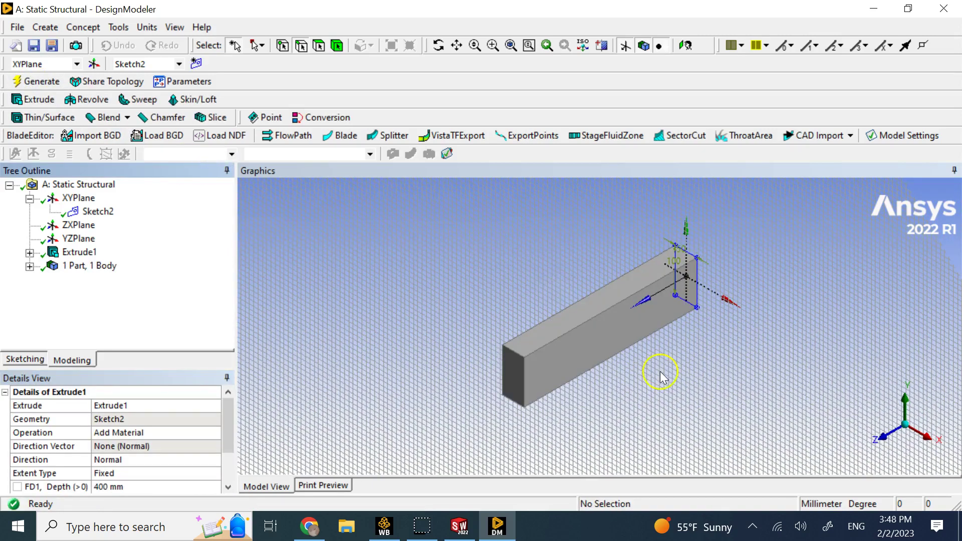
- Create a new sketch on the XYPlane, viewed face-on to the beam's 50 × 100 mm cross-section
{"action": "scroll", "coordinate": [660, 371], "scroll_direction": "up", "scroll_amount": 1}
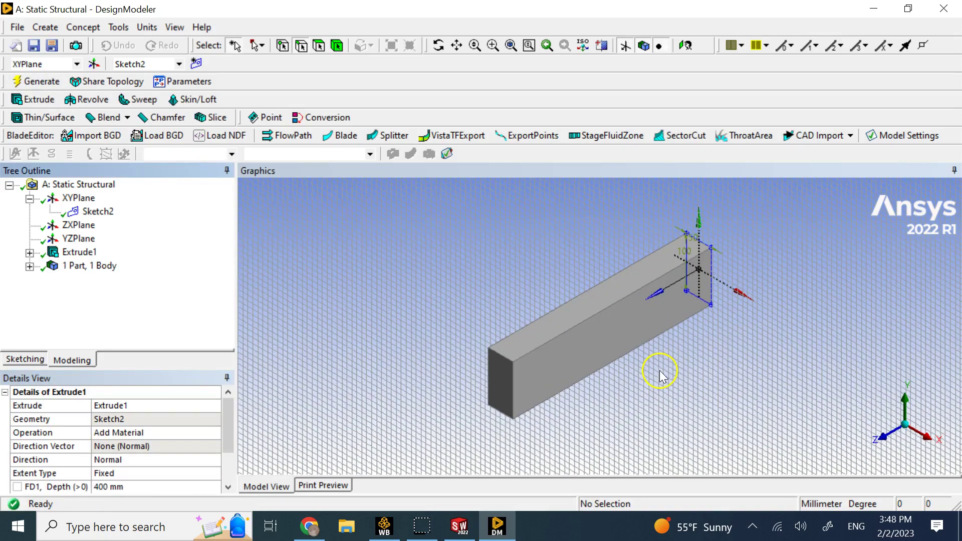
{"action": "left_click", "coordinate": [500, 380]}
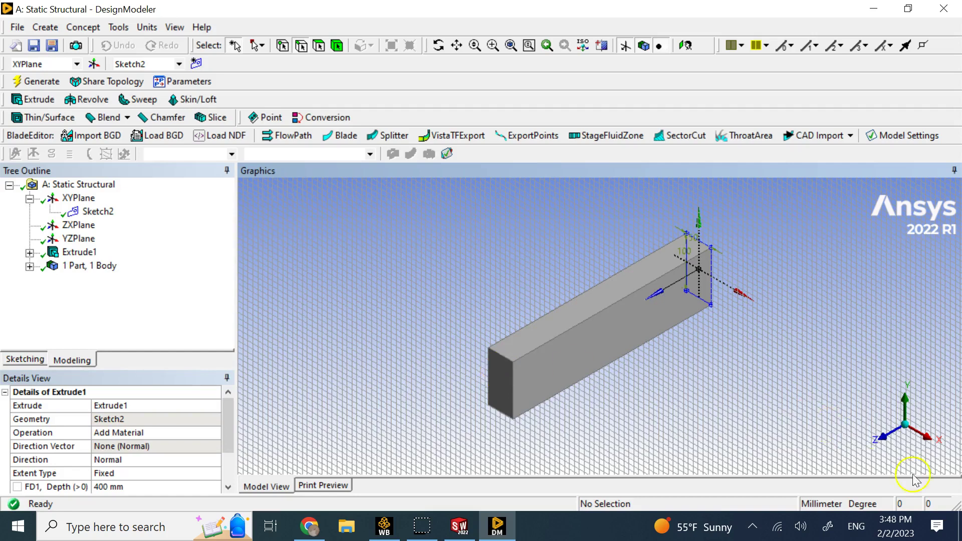
{"action": "left_click", "coordinate": [587, 291]}
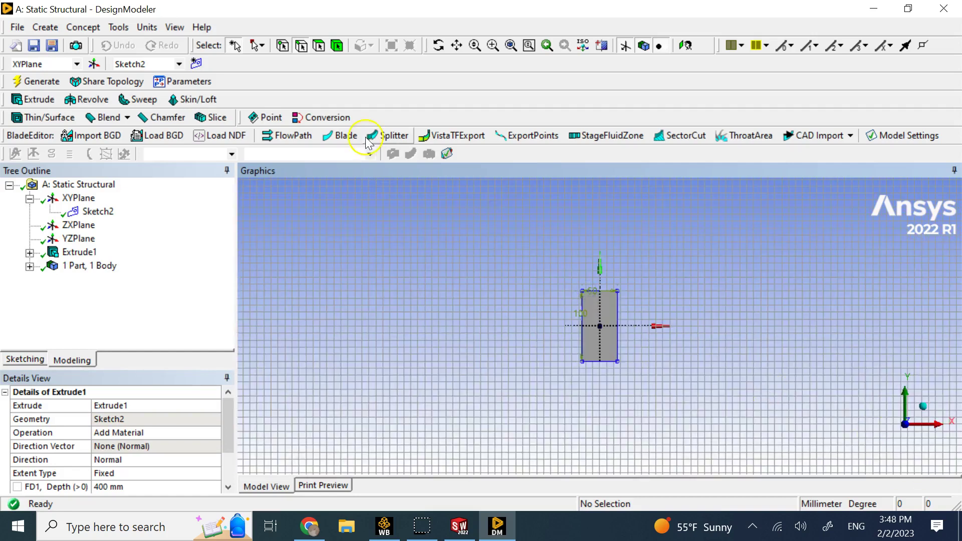
{"action": "left_click", "coordinate": [196, 64]}
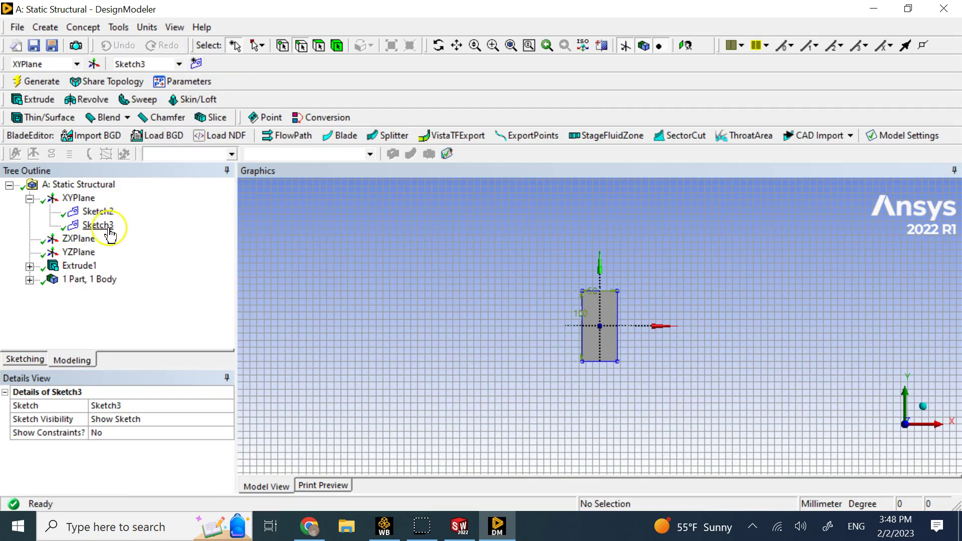
{"action": "scroll", "coordinate": [601, 314], "scroll_direction": "up", "scroll_amount": 5}
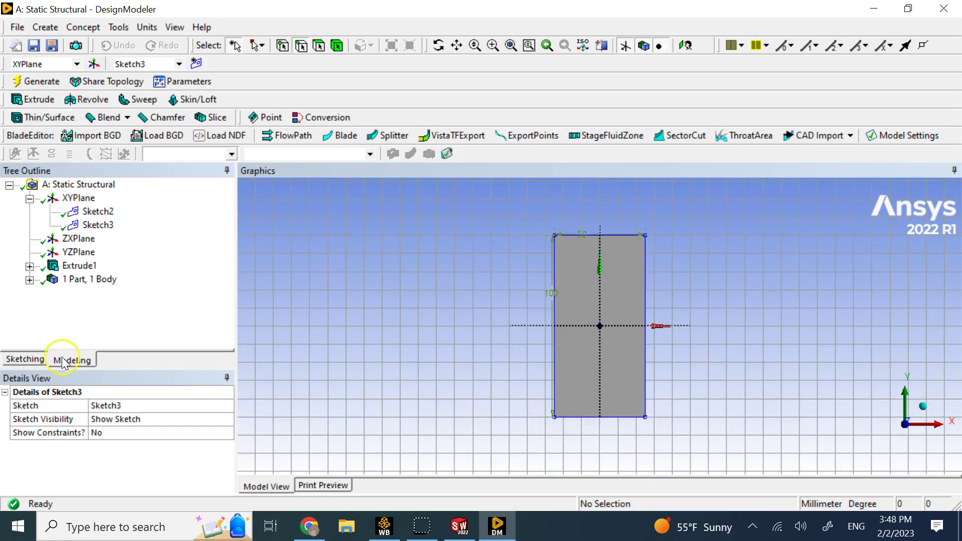
- Draw a rectangle about 40 mm wide and 80 mm high inside the beam's cross-section, with one side on the section's right edge
{"action": "left_click", "coordinate": [25, 359]}
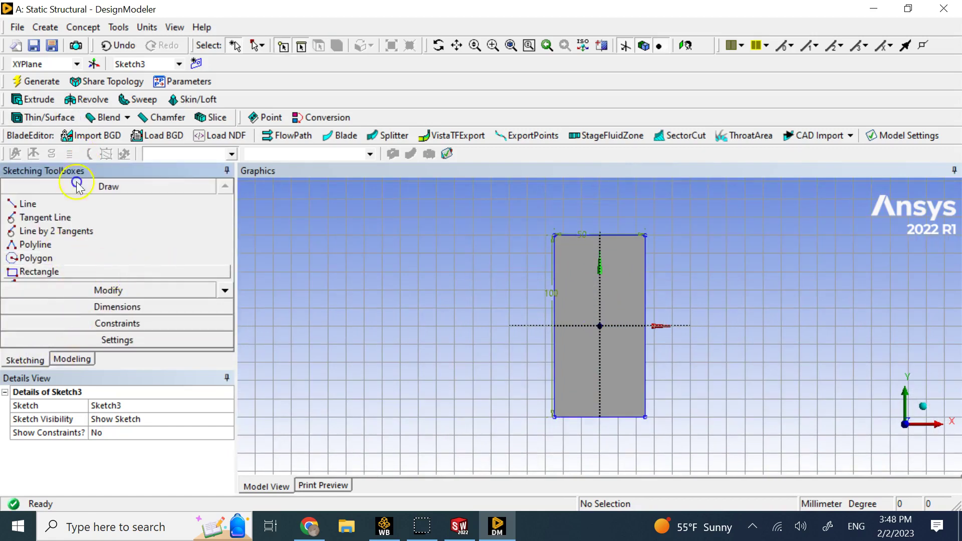
{"action": "left_click", "coordinate": [116, 274]}
{"action": "left_click", "coordinate": [645, 256]}
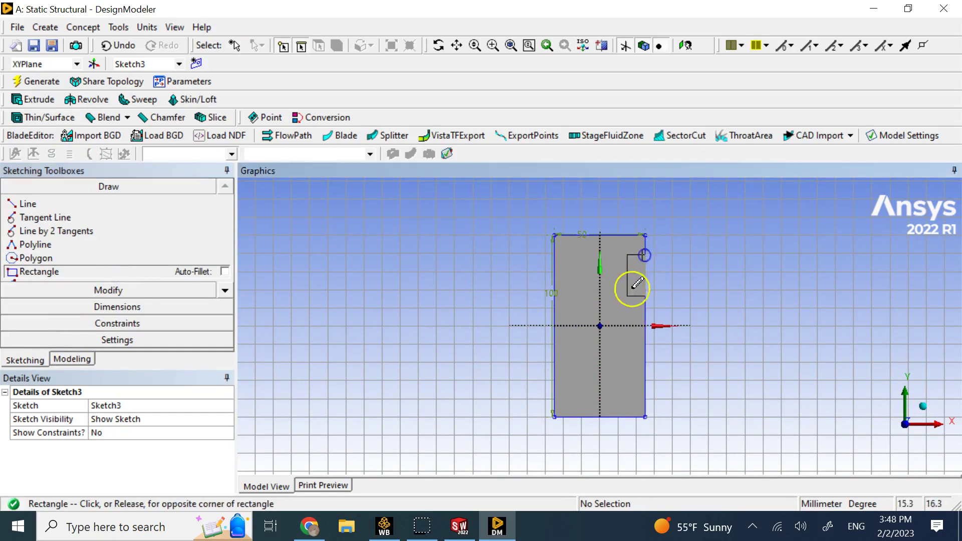
{"action": "left_click", "coordinate": [573, 399]}
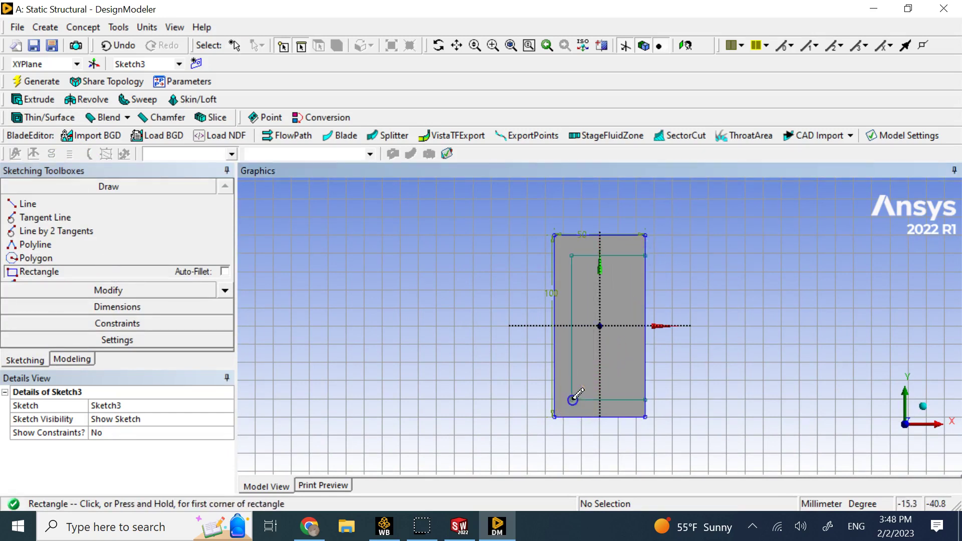
- Dimension the inner rectangle's left vertical edge and set its height to 80 mm
{"action": "left_click", "coordinate": [117, 307]}
{"action": "left_click", "coordinate": [574, 308]}
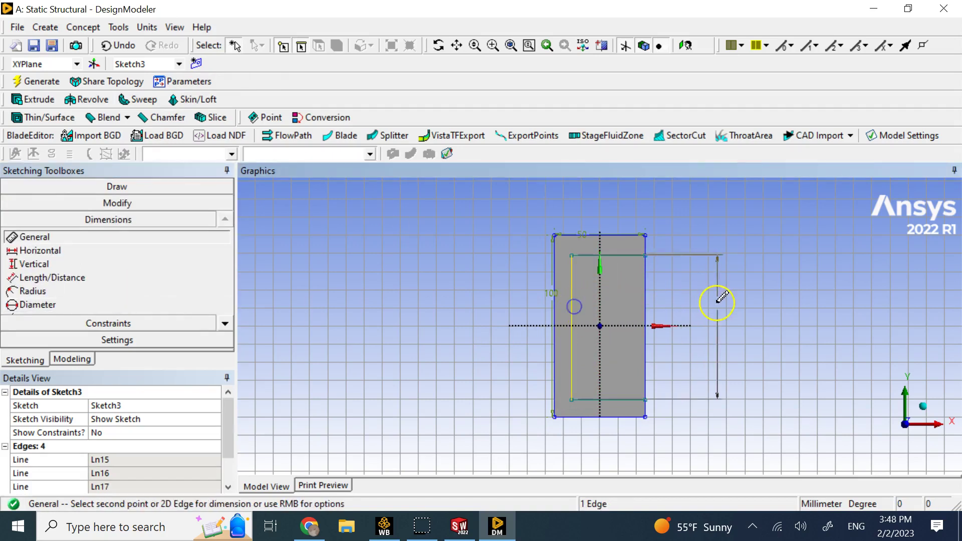
{"action": "left_click", "coordinate": [715, 303]}
{"action": "left_click", "coordinate": [207, 460]}
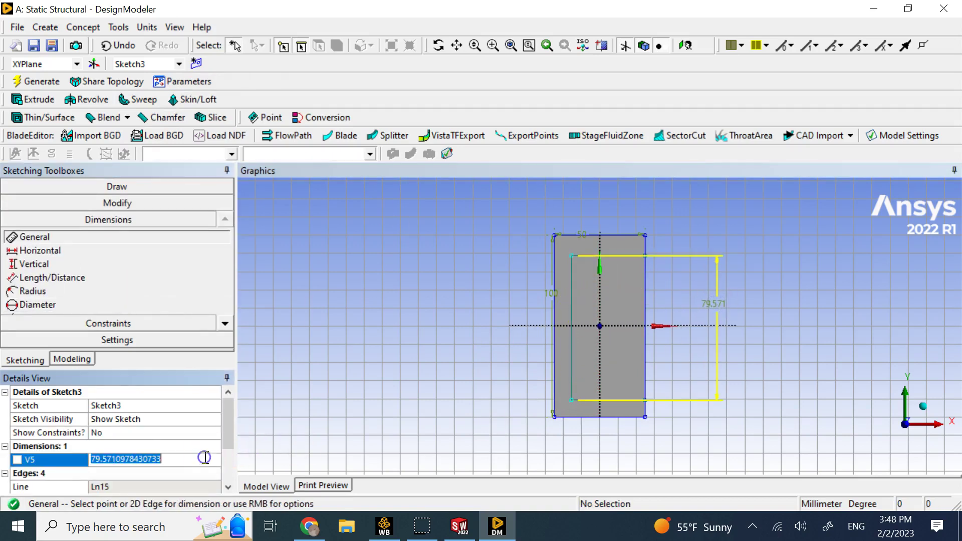
{"action": "type", "text": "80"}
{"action": "key", "text": "Return"}
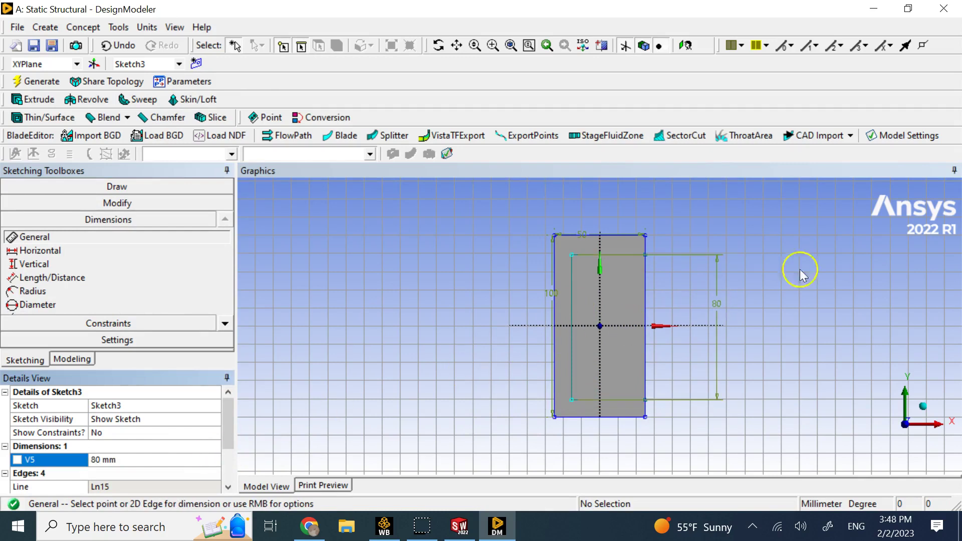
- Dimension the inner rectangle's bottom edge and set its width to 40 mm
{"action": "left_click", "coordinate": [630, 401]}
{"action": "left_click", "coordinate": [633, 431]}
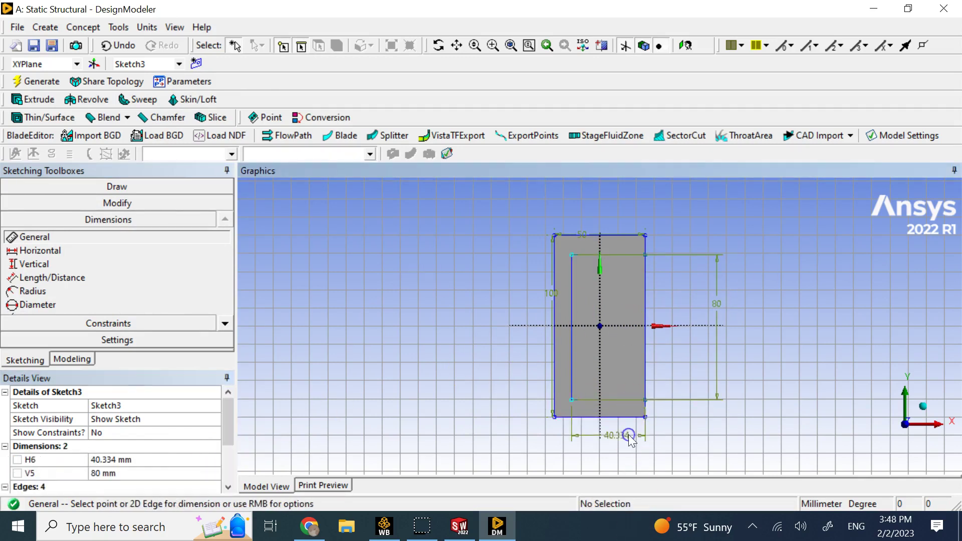
{"action": "left_click", "coordinate": [189, 459]}
{"action": "type", "text": "40"}
{"action": "key", "text": "Return"}
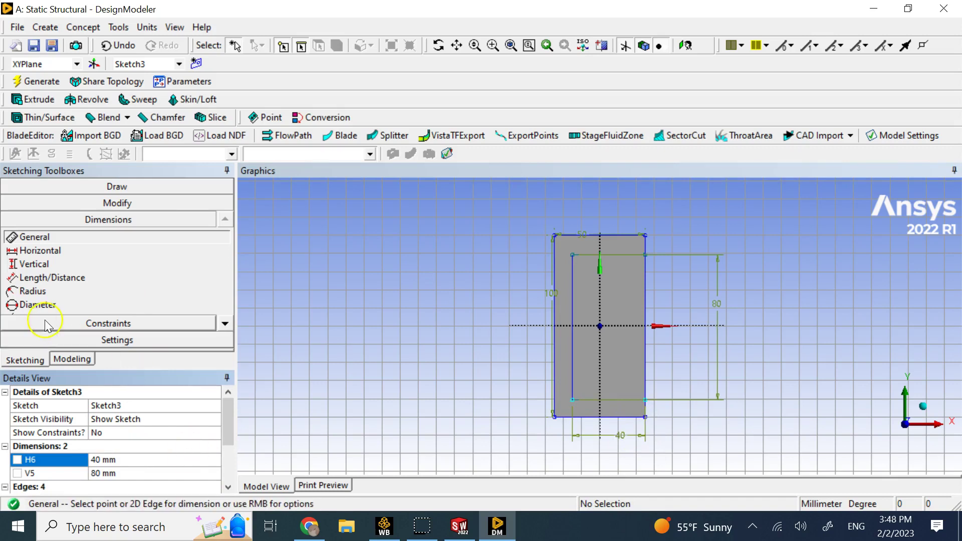
- Apply a Symmetry constraint to the inner rectangle's top and bottom edges about the horizontal axis
{"action": "left_click", "coordinate": [120, 324]}
{"action": "left_click", "coordinate": [226, 339]}
{"action": "left_click", "coordinate": [226, 339]}
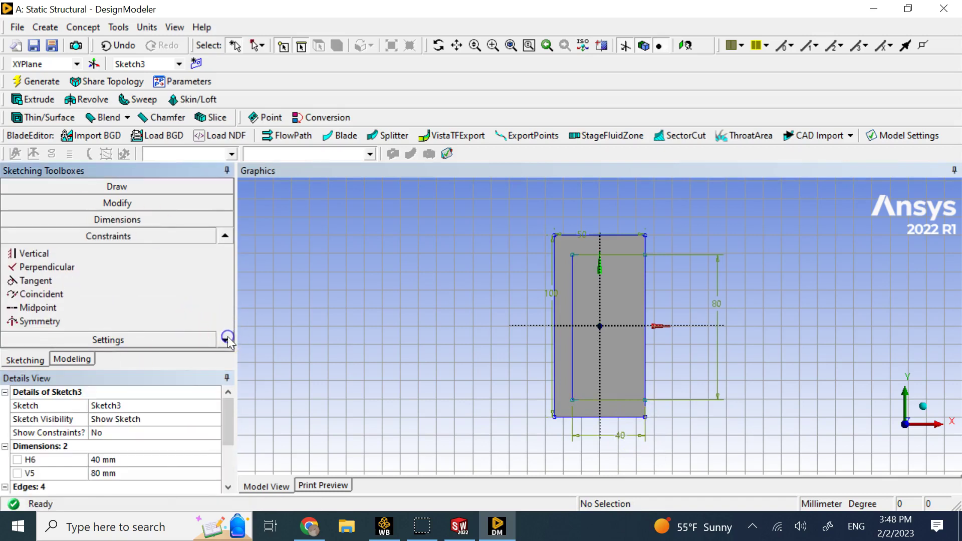
{"action": "left_click", "coordinate": [153, 321]}
{"action": "left_click", "coordinate": [606, 262]}
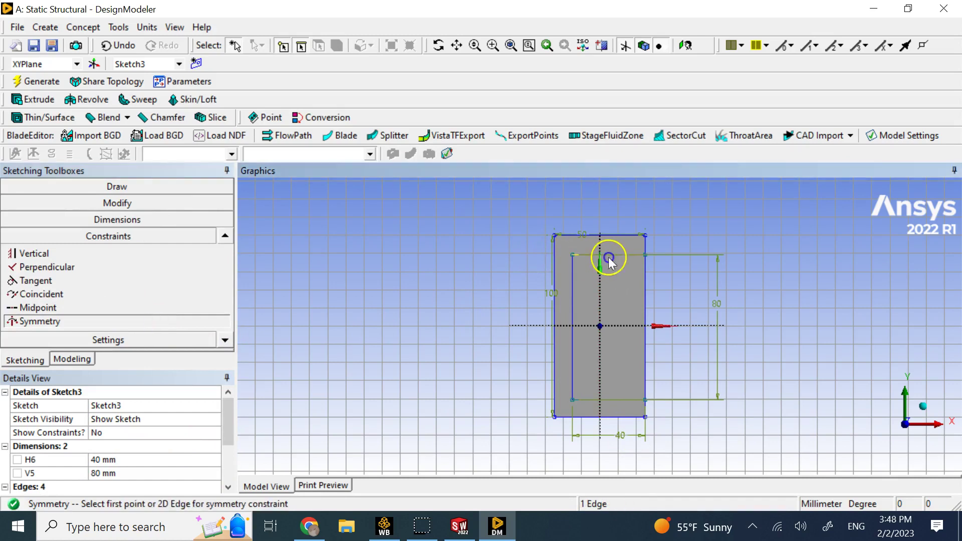
{"action": "key", "text": "Escape"}
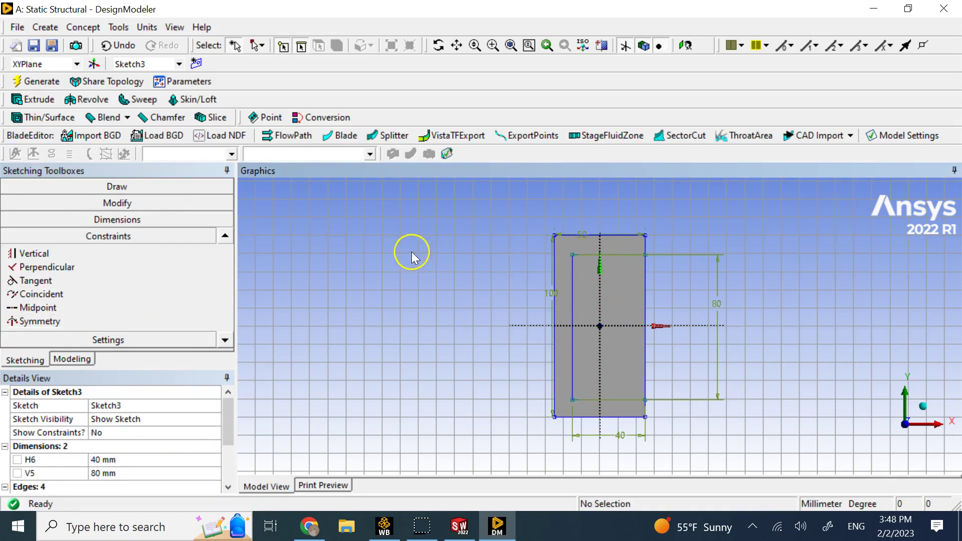
{"action": "left_click", "coordinate": [103, 323]}
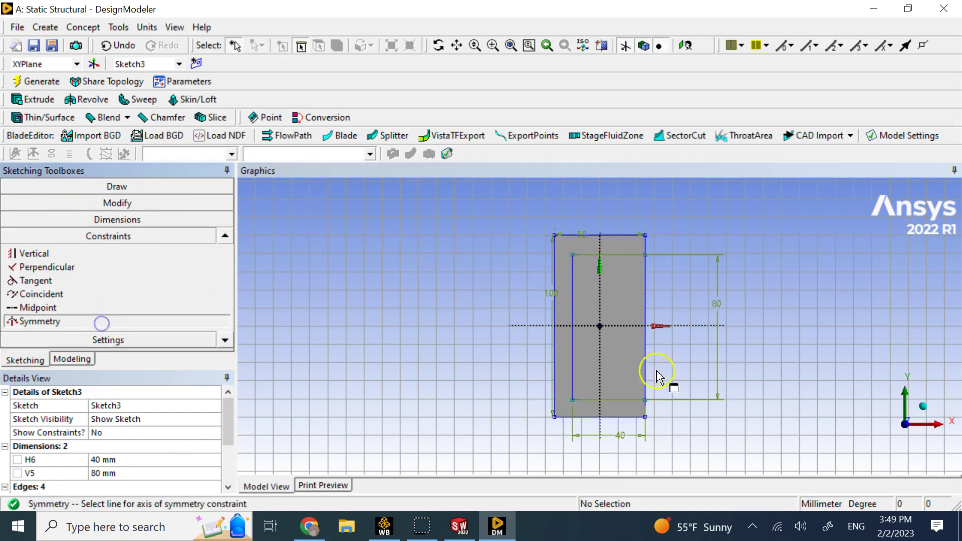
{"action": "left_click", "coordinate": [636, 326]}
{"action": "left_click", "coordinate": [640, 258]}
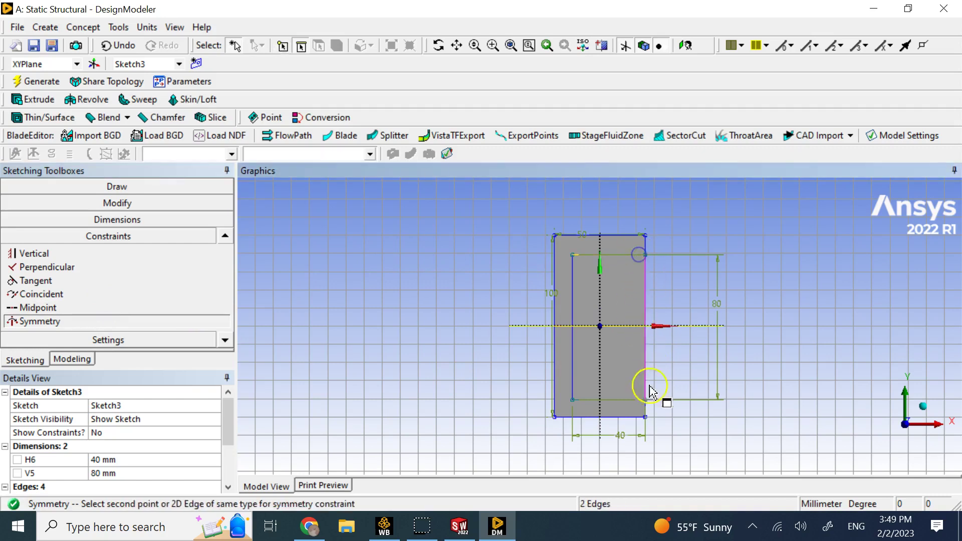
{"action": "left_click", "coordinate": [626, 401]}
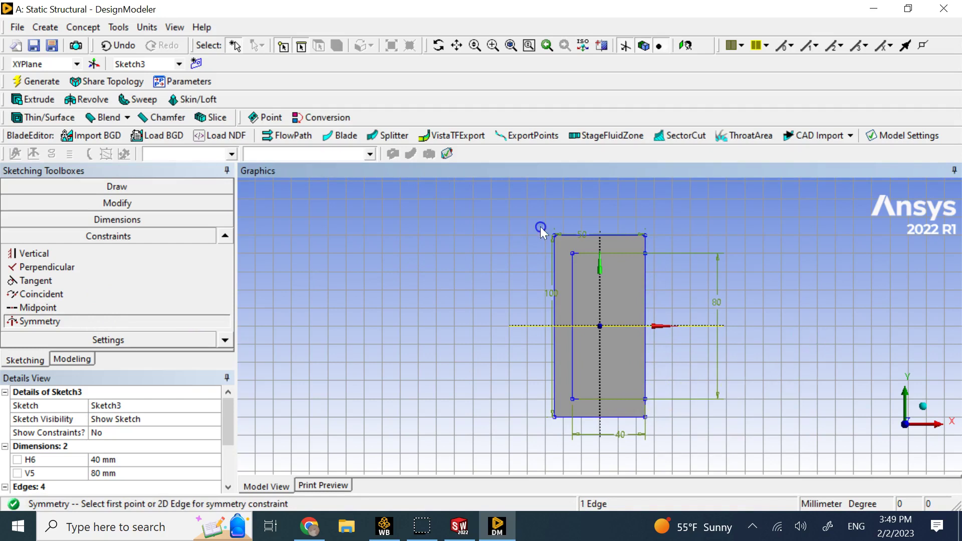
- Extrude the inner rectangle sketch as Cut Material with a depth of 400 mm and generate the channel-shaped beam
{"action": "left_click", "coordinate": [923, 406]}
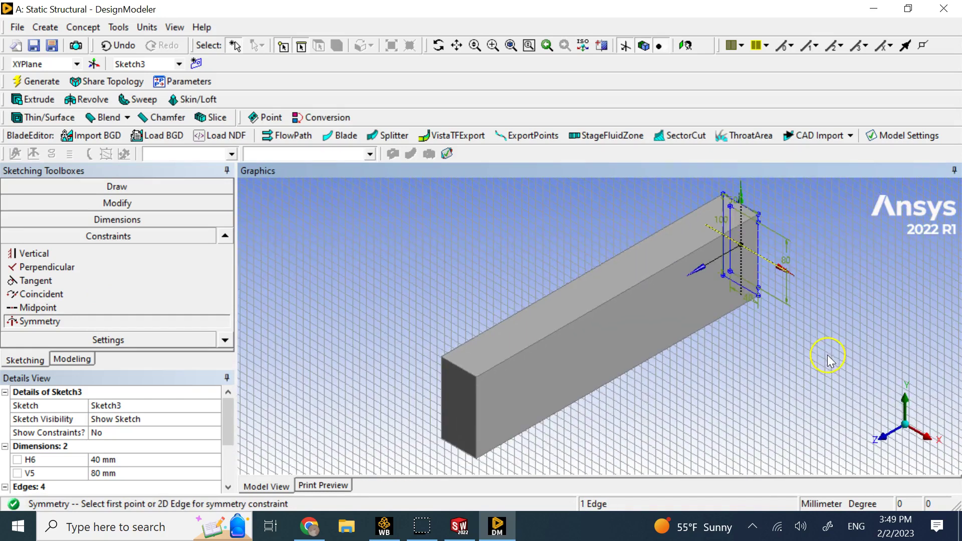
{"action": "left_click", "coordinate": [39, 100]}
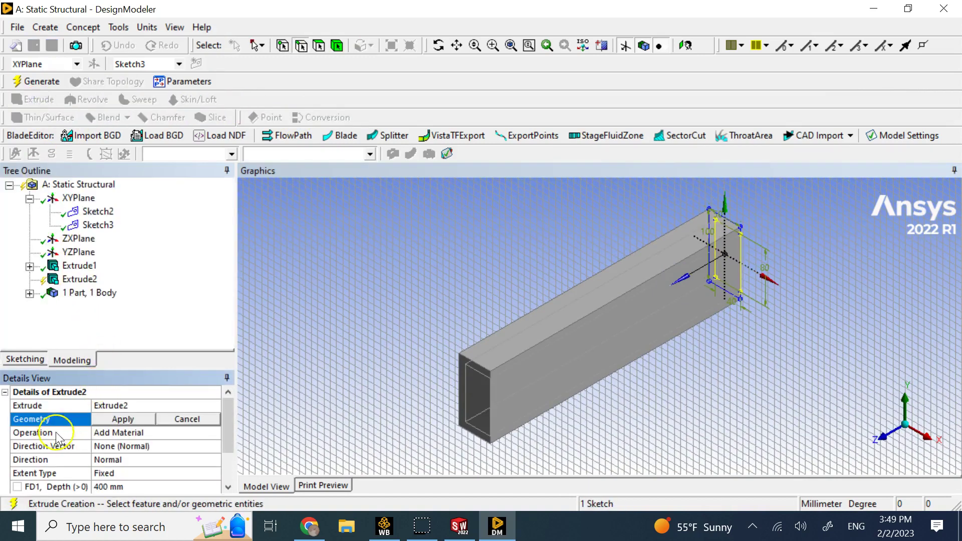
{"action": "left_click", "coordinate": [206, 434]}
{"action": "left_click", "coordinate": [214, 434]}
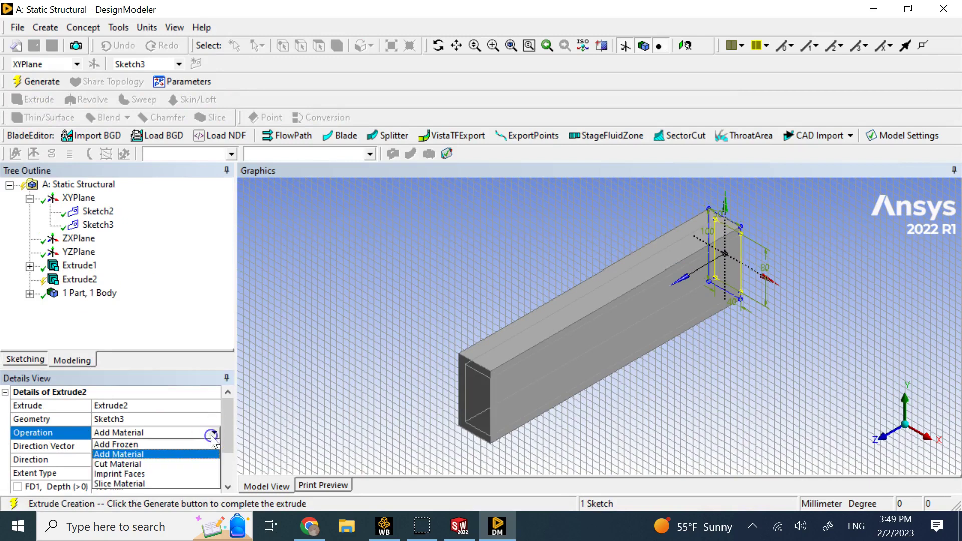
{"action": "left_click", "coordinate": [156, 464]}
{"action": "left_click", "coordinate": [126, 485]}
{"action": "left_click", "coordinate": [44, 84]}
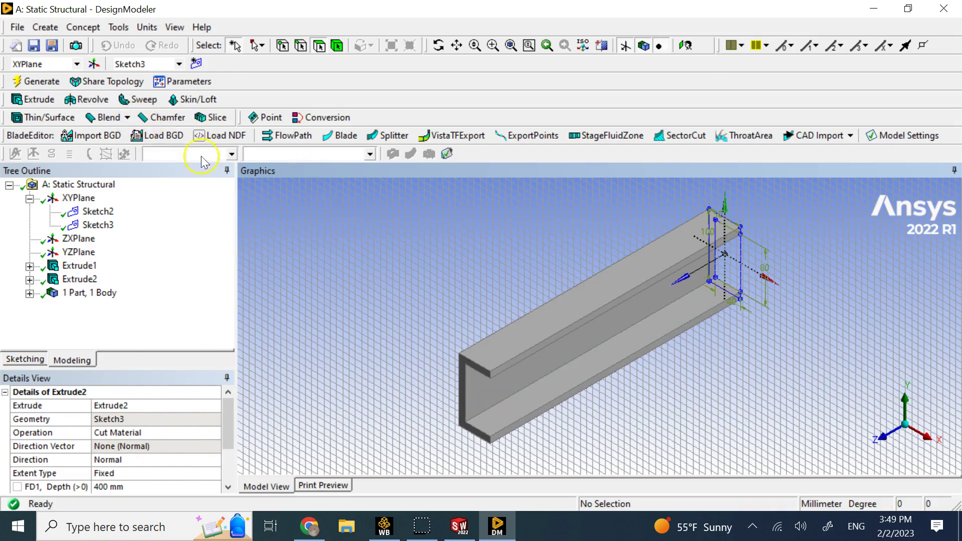
- Apply a Fixed Radius blend of 10 mm to the channel's two inner lengthwise corner edges and generate it
{"action": "left_click", "coordinate": [130, 117]}
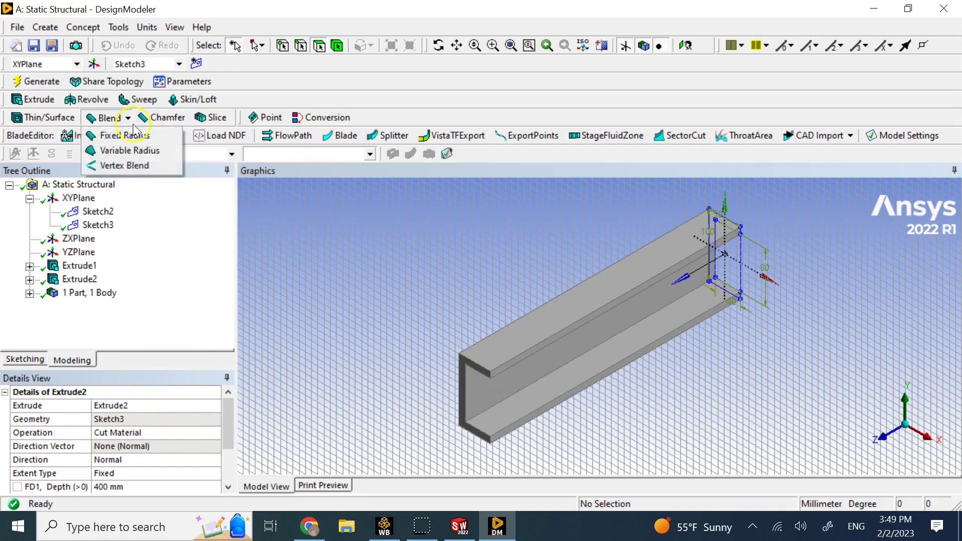
{"action": "left_click", "coordinate": [131, 135]}
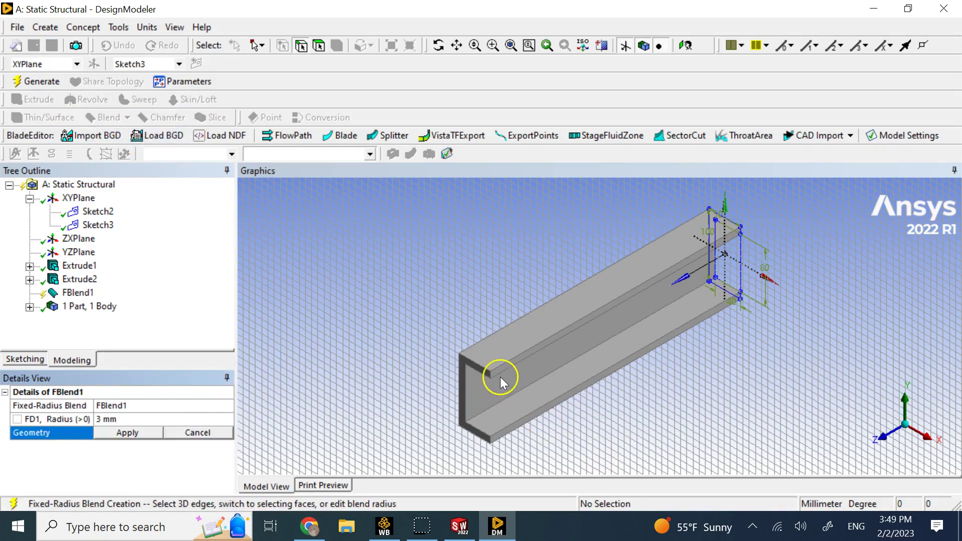
{"action": "scroll", "coordinate": [501, 381], "scroll_direction": "up", "scroll_amount": 3}
{"action": "left_click", "coordinate": [521, 415]}
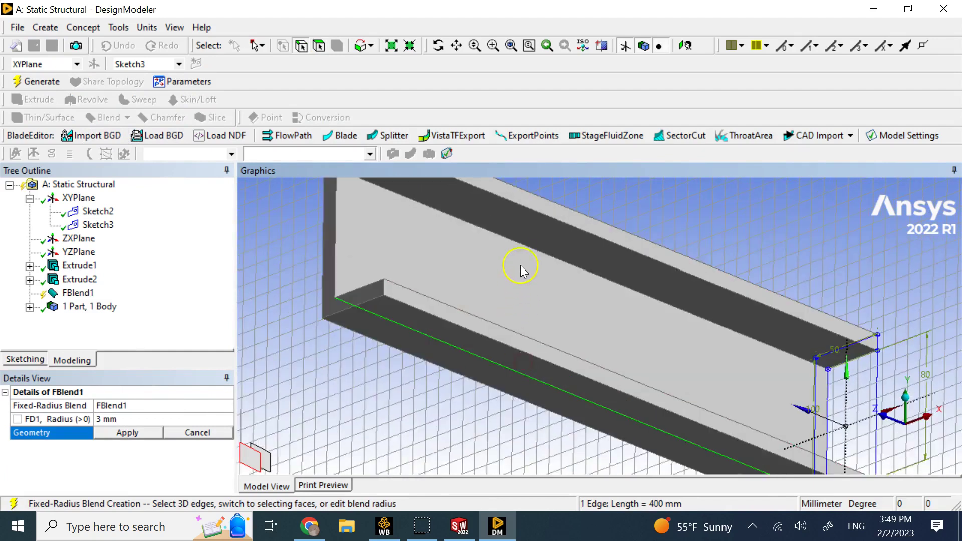
{"action": "left_click", "coordinate": [520, 246], "text": "ctrl"}
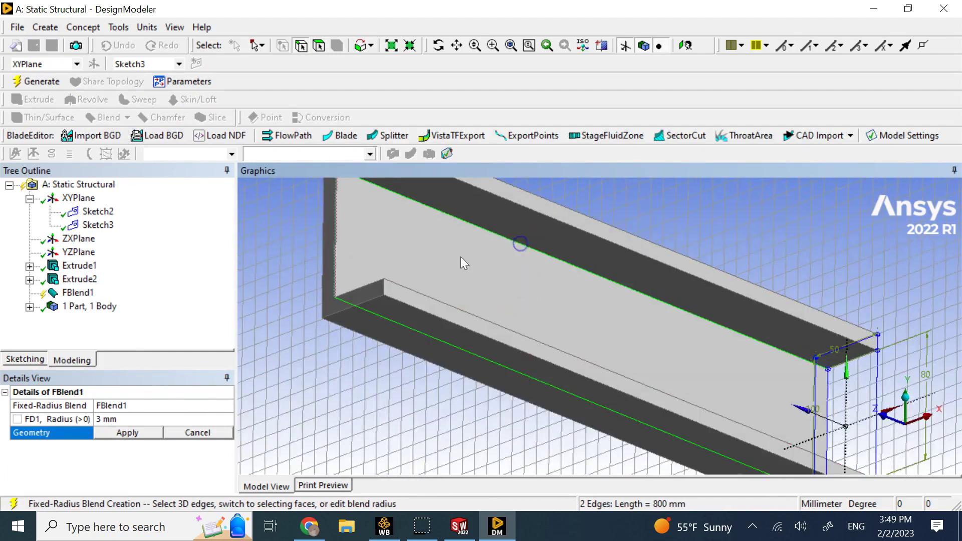
{"action": "left_click", "coordinate": [161, 419]}
{"action": "type", "text": "10"}
{"action": "left_click", "coordinate": [180, 433]}
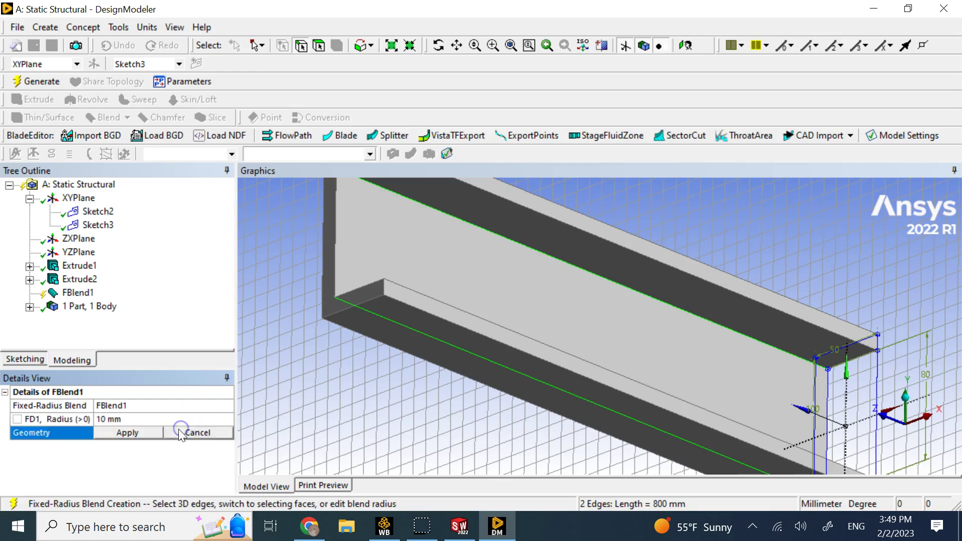
{"action": "left_click", "coordinate": [153, 436]}
{"action": "left_click", "coordinate": [48, 80]}
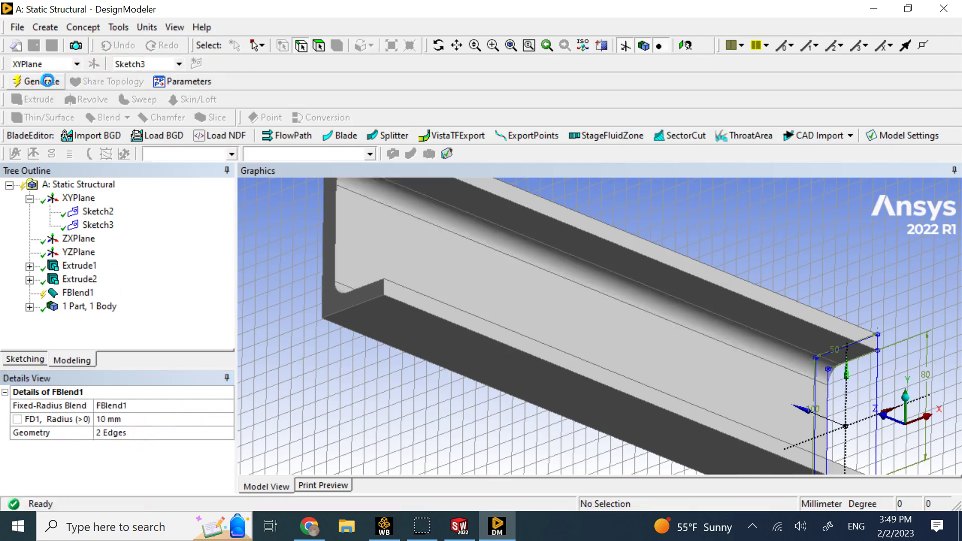
- Close DesignModeler and switch to Workbench, returning to the Static Structural system in the project schematic
{"action": "scroll", "coordinate": [481, 257], "scroll_direction": "down", "scroll_amount": 5}
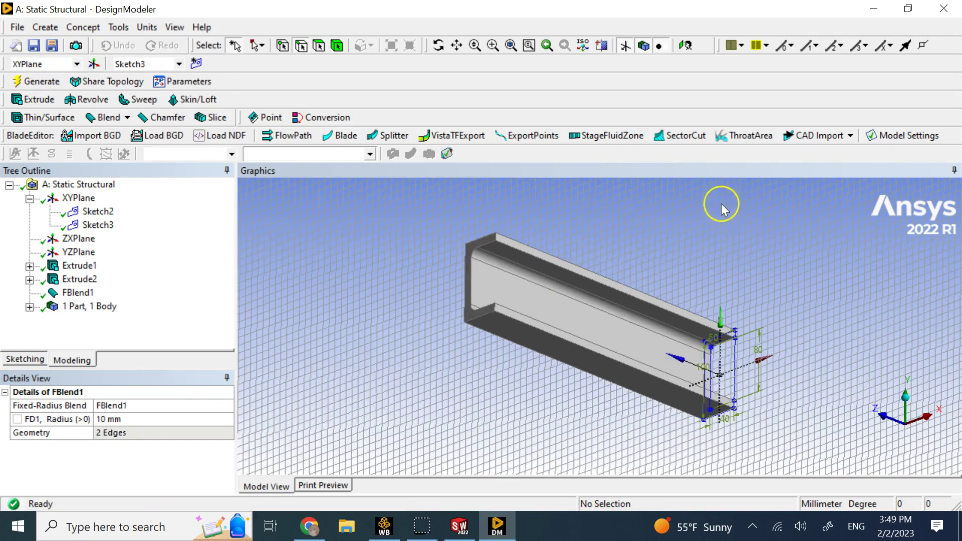
{"action": "left_click", "coordinate": [906, 397]}
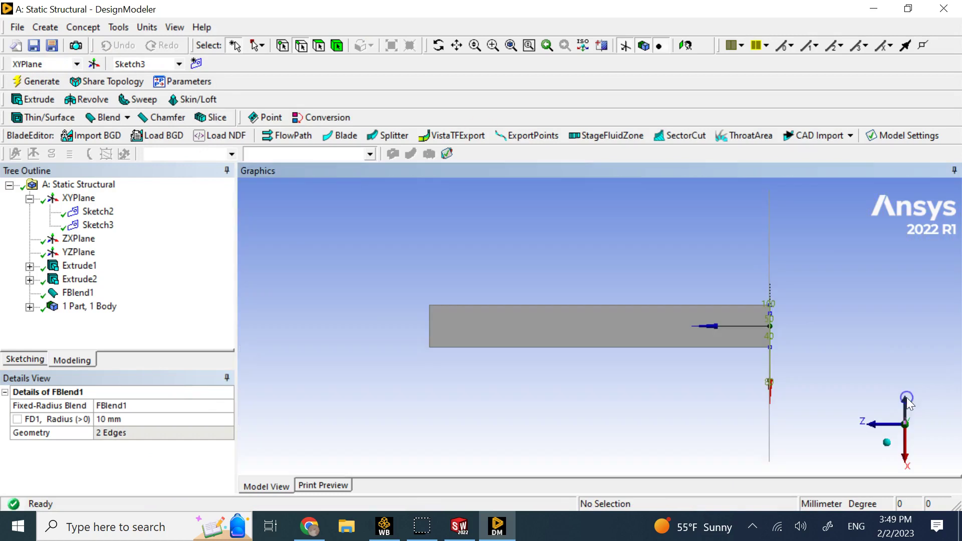
{"action": "left_click", "coordinate": [887, 443]}
{"action": "left_click", "coordinate": [825, 307]}
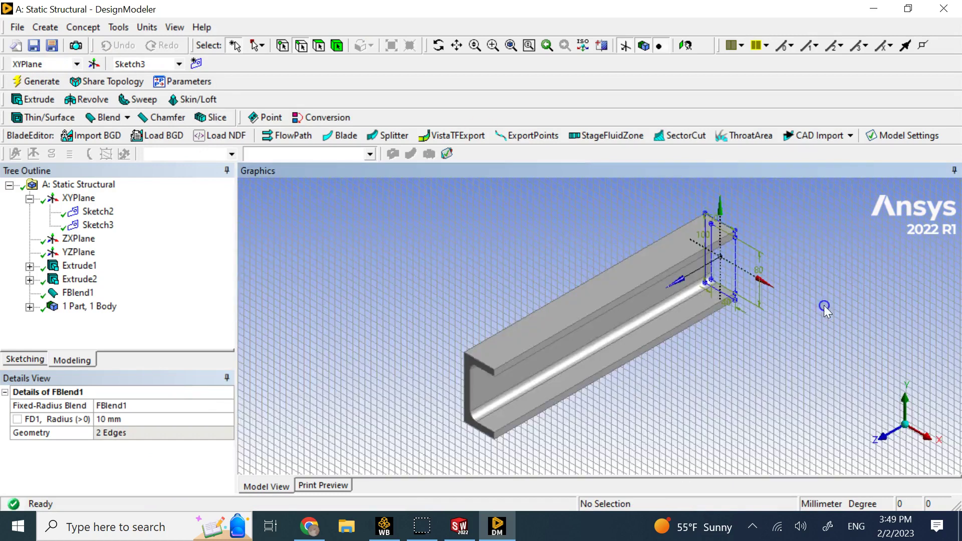
{"action": "scroll", "coordinate": [825, 305], "scroll_direction": "down", "scroll_amount": 2}
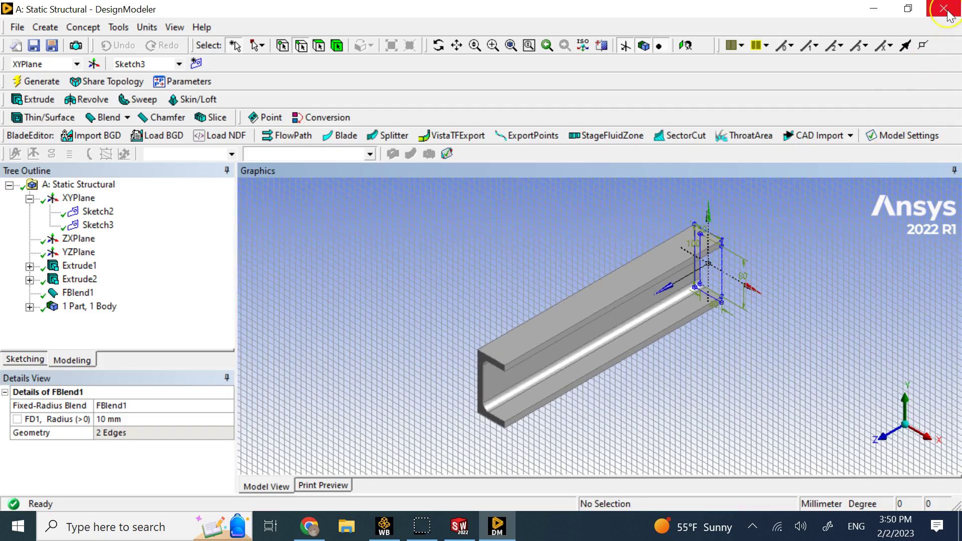
{"action": "left_click", "coordinate": [672, 228]}
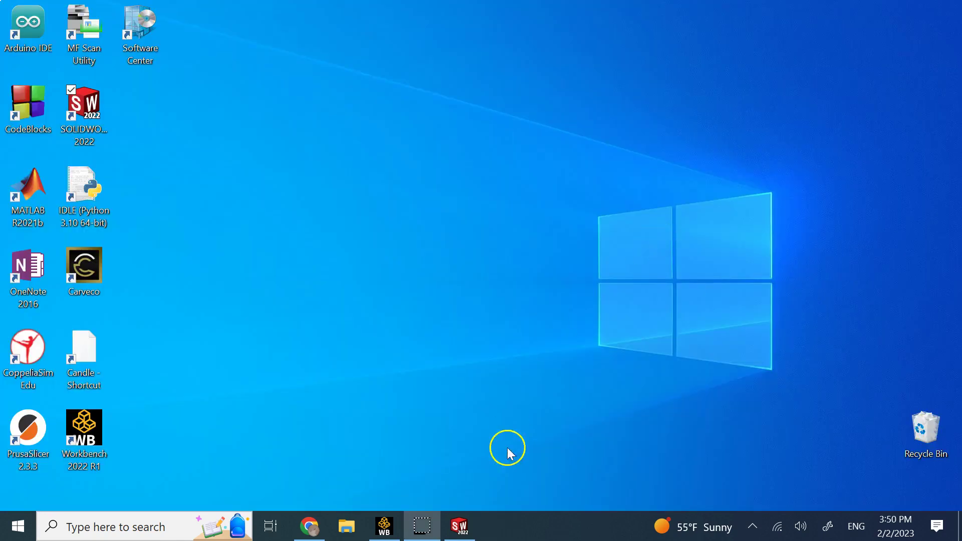
{"action": "left_click", "coordinate": [385, 526]}
{"action": "left_click", "coordinate": [361, 262]}
{"action": "left_click", "coordinate": [193, 135]}
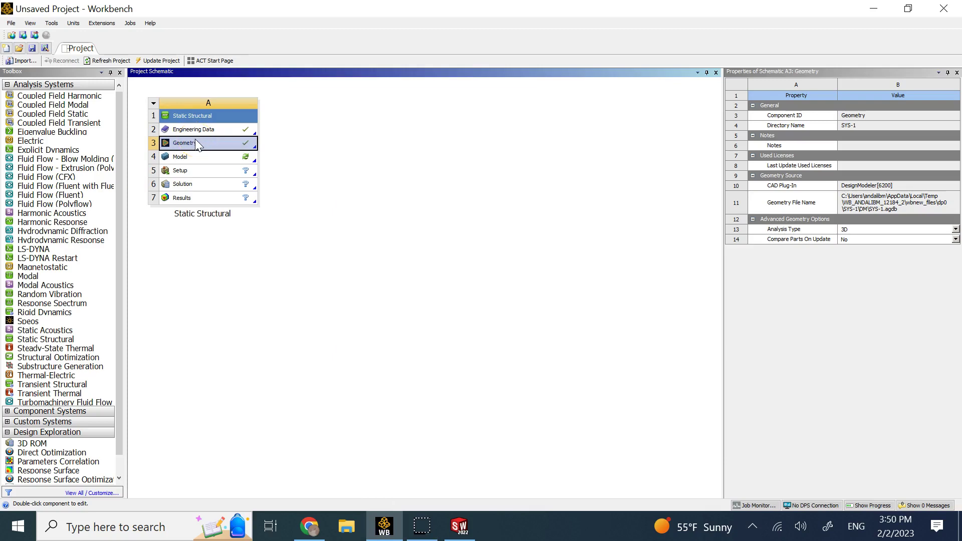
- Switch to SOLIDWORKS and inspect the C-channel part model
{"action": "left_click", "coordinate": [460, 526]}
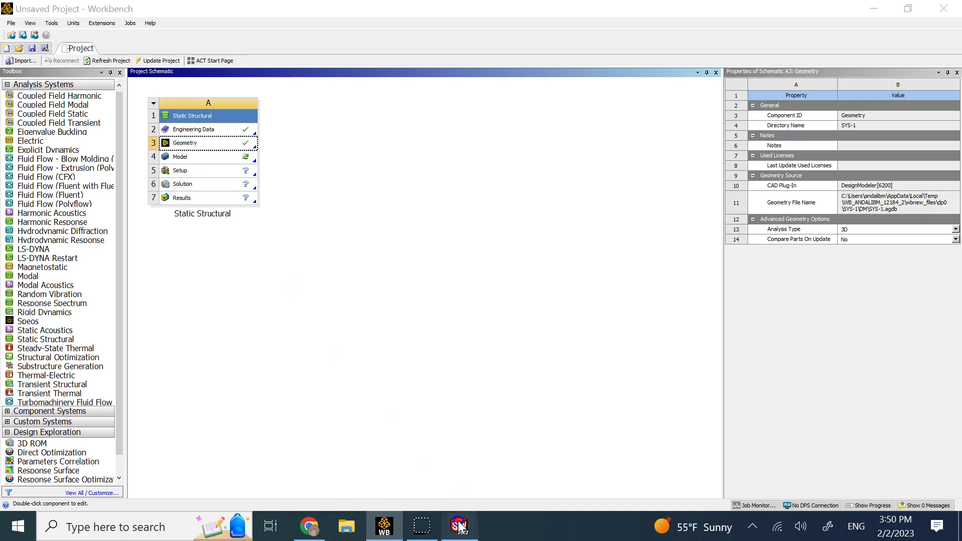
{"action": "left_click", "coordinate": [483, 415]}
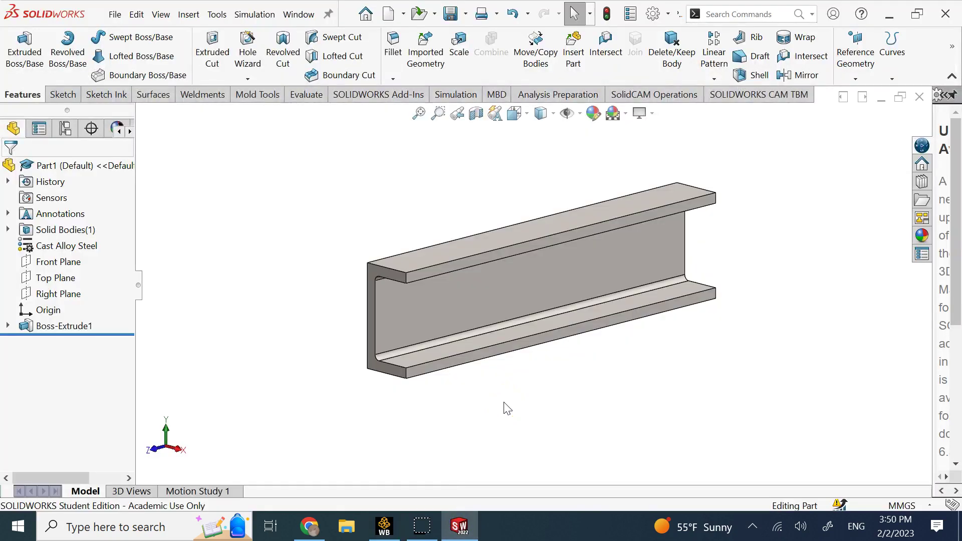
{"action": "key", "text": "Left"}
{"action": "key", "text": "Right"}
{"action": "key", "text": "z"}
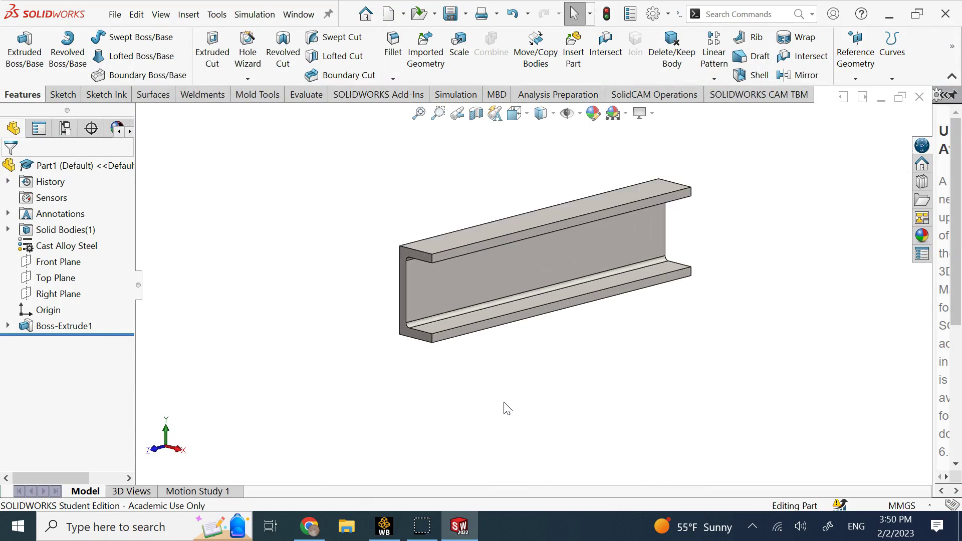
{"action": "left_click", "coordinate": [384, 527]}
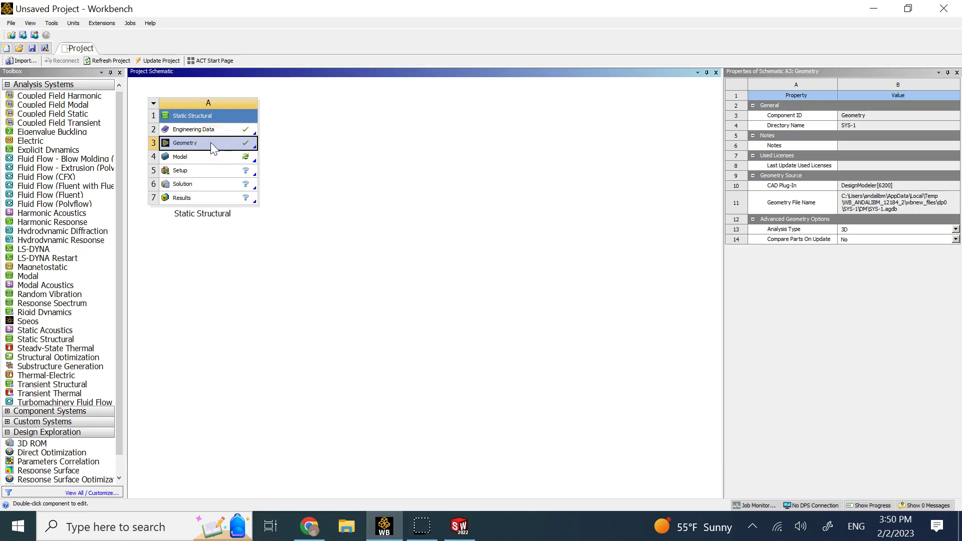
{"action": "left_click", "coordinate": [218, 145]}
{"action": "right_click", "coordinate": [219, 147]}
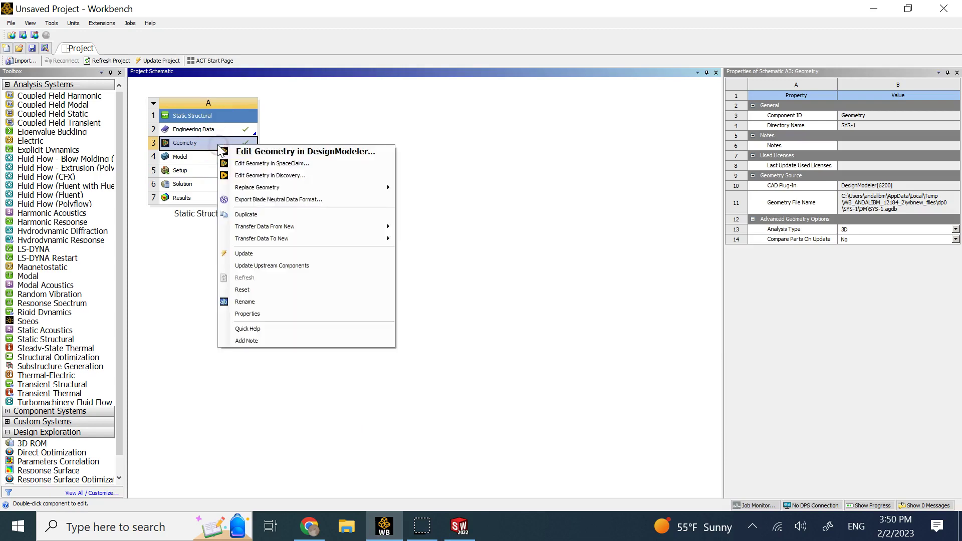
{"action": "mouse_move", "coordinate": [358, 192]}
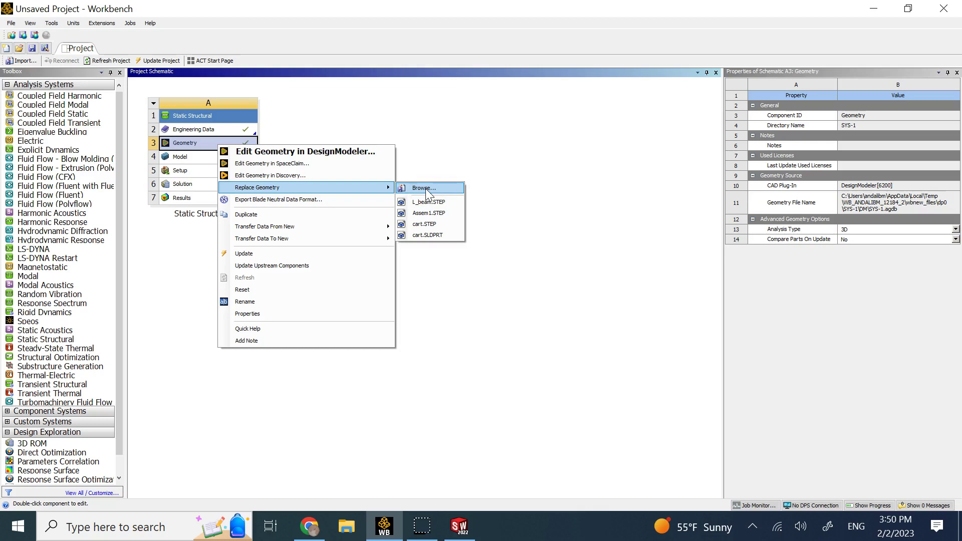
{"action": "left_click", "coordinate": [460, 525]}
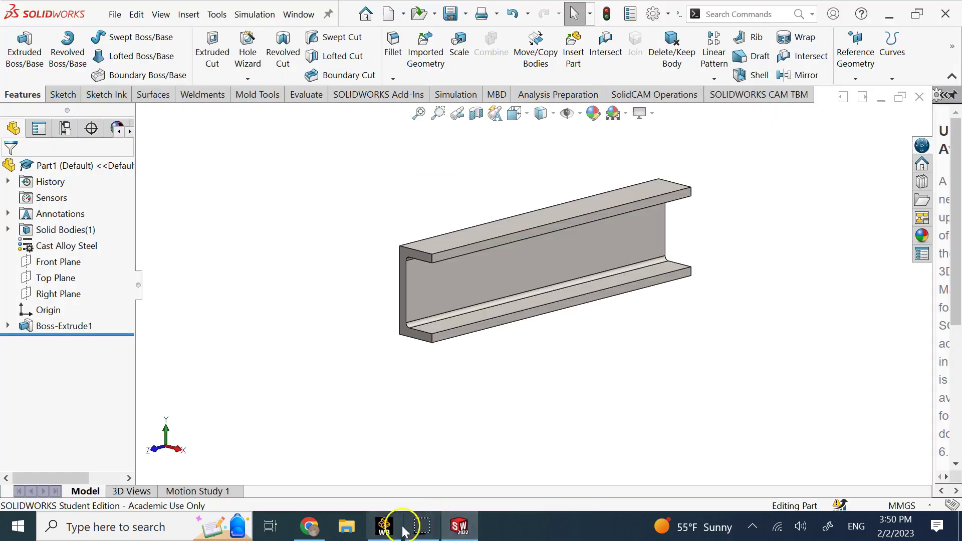
{"action": "left_click", "coordinate": [385, 526]}
{"action": "left_click", "coordinate": [219, 150]}
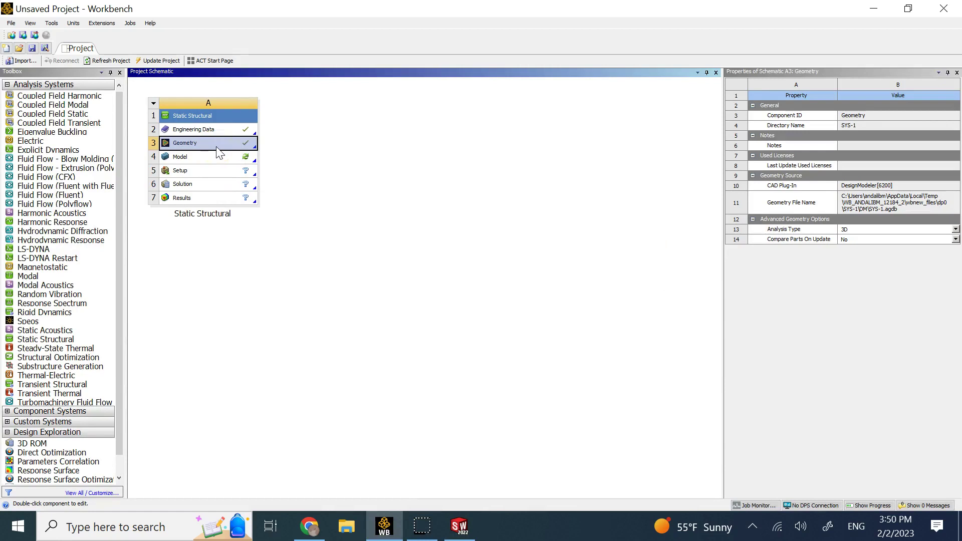
- Start replacing the Static Structural system's geometry by browsing for an external geometry file
{"action": "left_click", "coordinate": [229, 146]}
{"action": "right_click", "coordinate": [230, 147]}
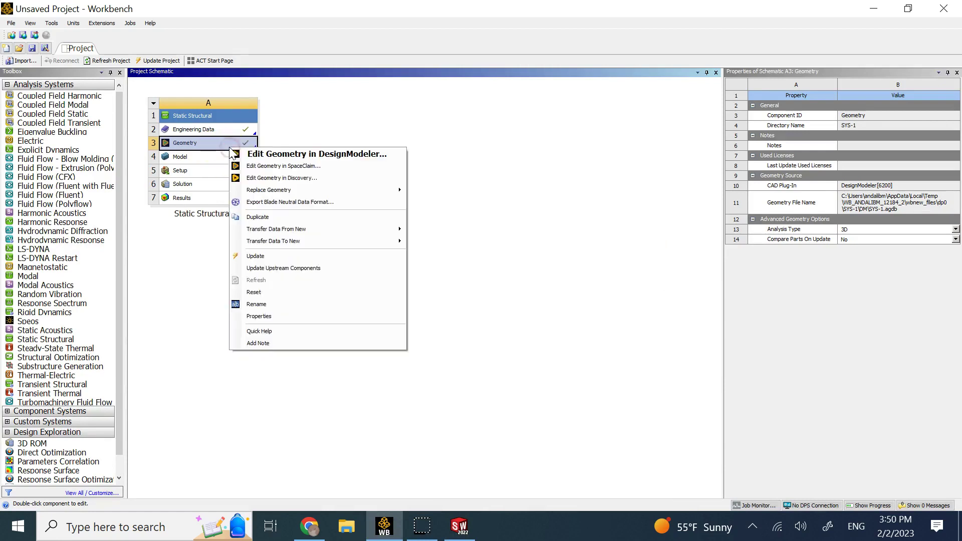
{"action": "mouse_move", "coordinate": [313, 190]}
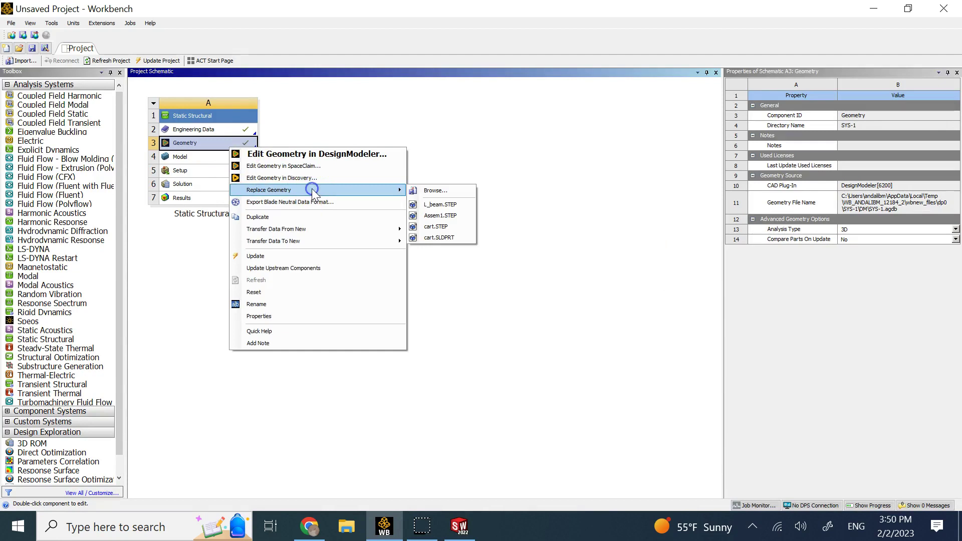
{"action": "left_click", "coordinate": [434, 191]}
{"action": "left_click", "coordinate": [279, 163]}
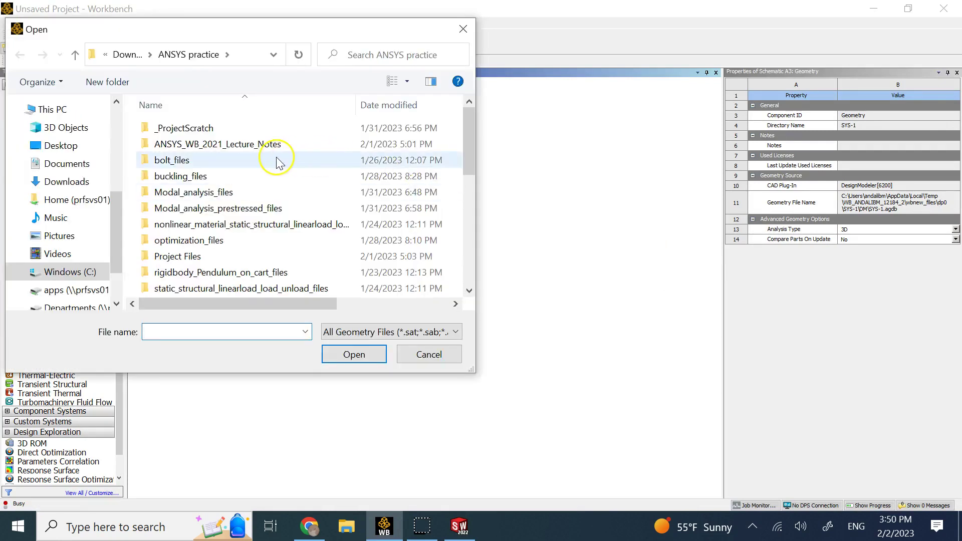
- Switch to SOLIDWORKS and examine the C-channel part from several viewing angles
{"action": "left_click", "coordinate": [459, 523]}
{"action": "left_click", "coordinate": [323, 153]}
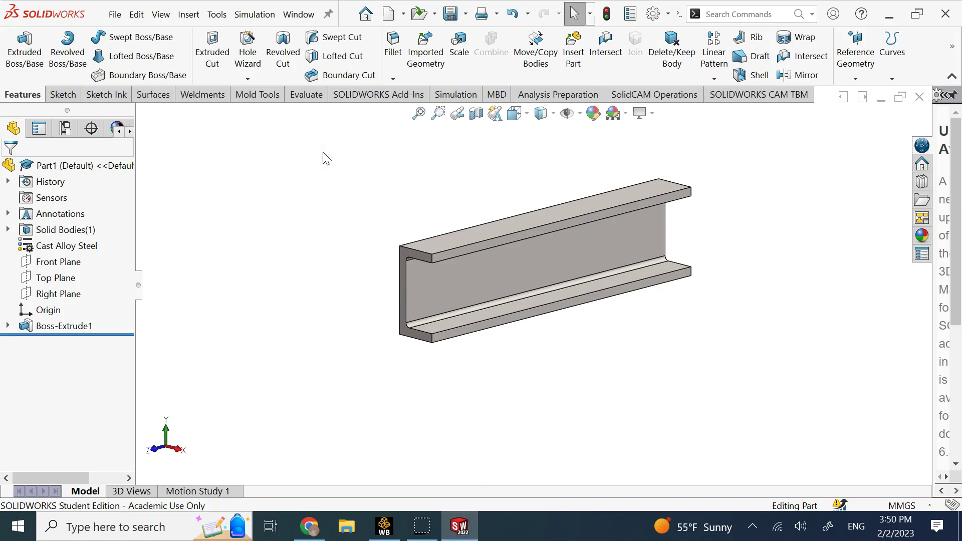
{"action": "key", "text": "Right"}
{"action": "key", "text": "Left"}
{"action": "key", "text": "Down"}
{"action": "key", "text": "Up"}
{"action": "key", "text": "Up"}
{"action": "key", "text": "Up"}
{"action": "key", "text": "Down"}
{"action": "key", "text": "Down"}
{"action": "key", "text": "Down"}
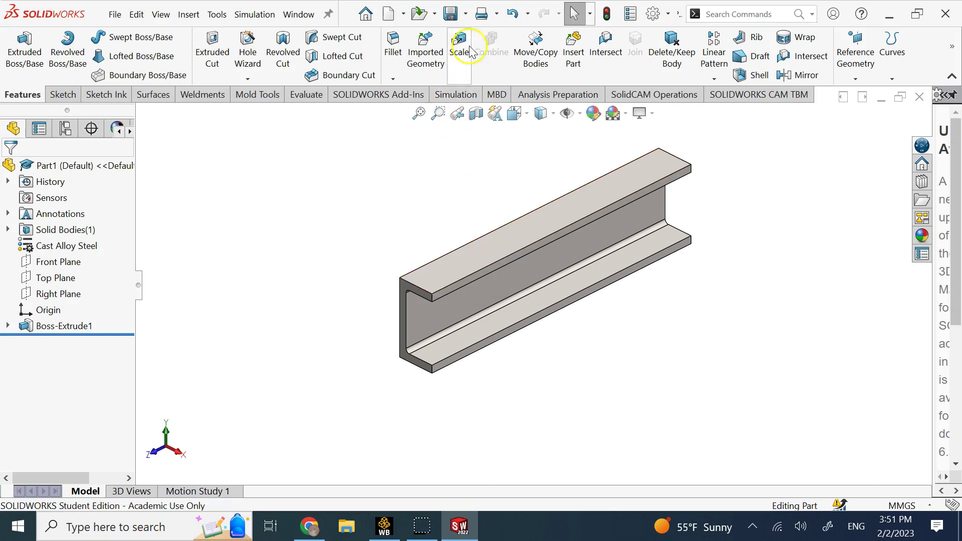
- Examine the STEP formats offered for saving the C-channel part, and leave without saving
{"action": "left_click", "coordinate": [467, 20]}
{"action": "left_click", "coordinate": [471, 52]}
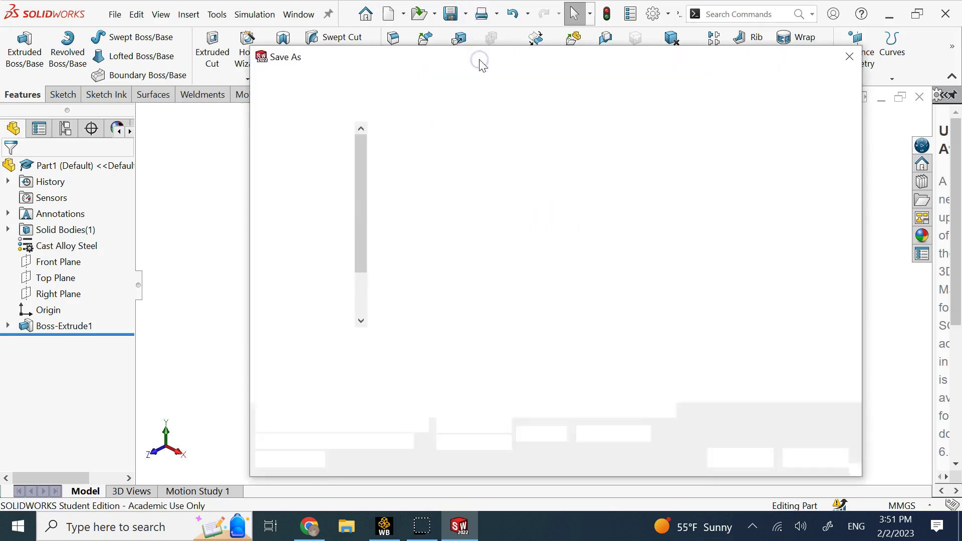
{"action": "left_click", "coordinate": [551, 363]}
{"action": "scroll", "coordinate": [563, 290], "scroll_direction": "down", "scroll_amount": 1}
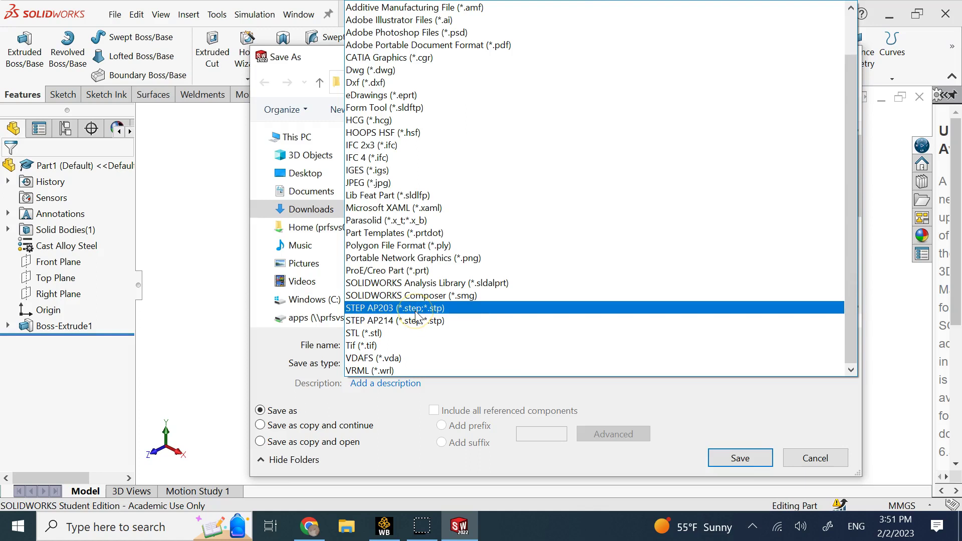
{"action": "left_click", "coordinate": [839, 462]}
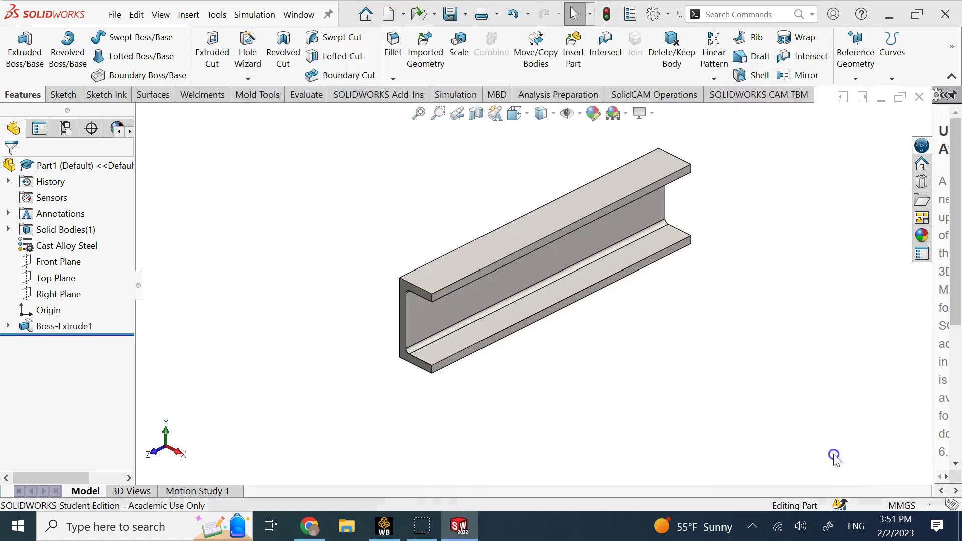
- Examine the material choices available for the Cast Alloy Steel C-channel part in SOLIDWORKS
{"action": "left_click", "coordinate": [387, 528]}
{"action": "left_click", "coordinate": [459, 526]}
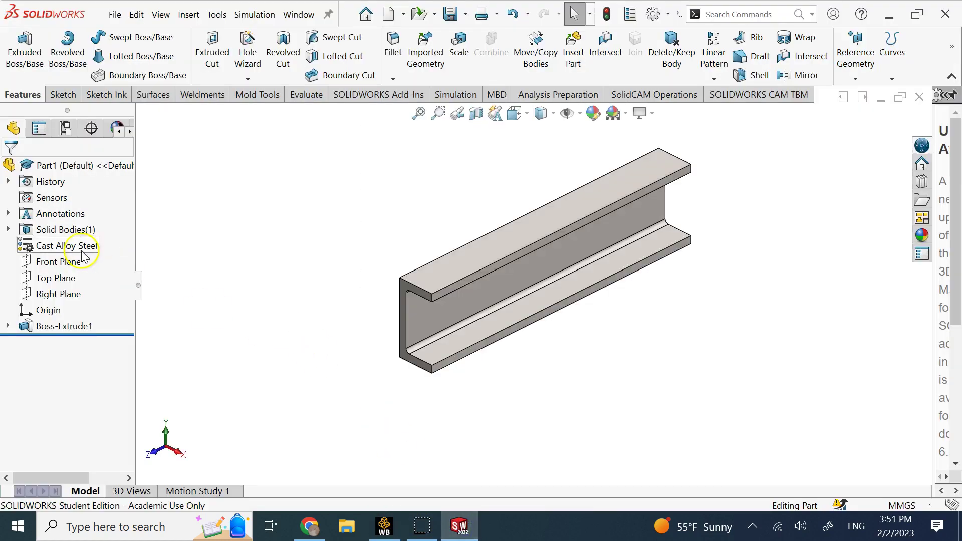
{"action": "right_click", "coordinate": [86, 246]}
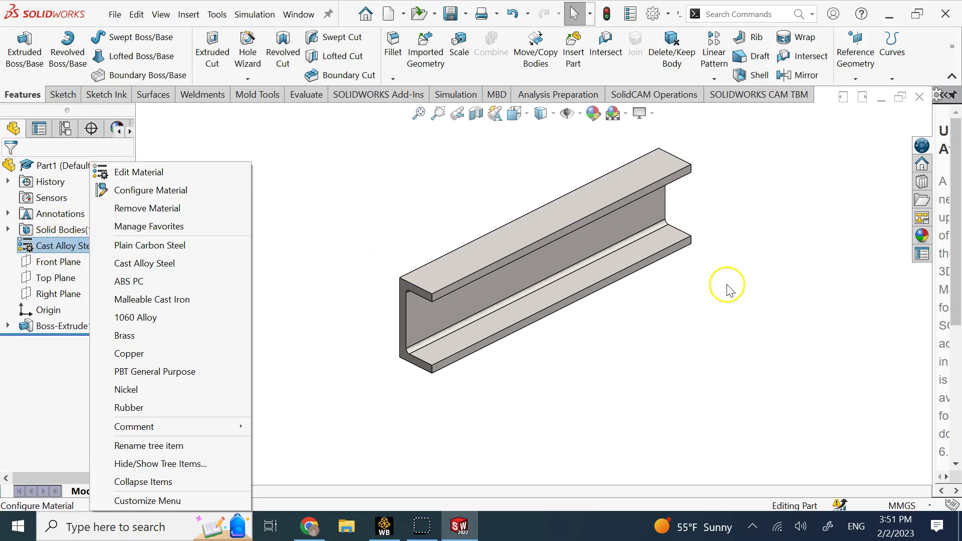
- Switch to Workbench and replace the system's geometry with L_beam.STEP from the ANSYS practice folder
{"action": "left_click", "coordinate": [384, 527]}
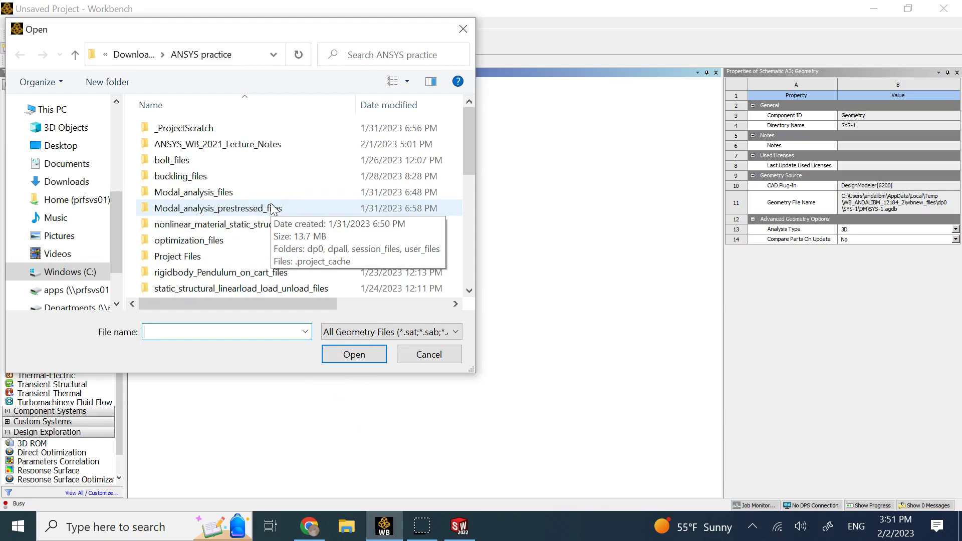
{"action": "scroll", "coordinate": [272, 208], "scroll_direction": "down", "scroll_amount": 1}
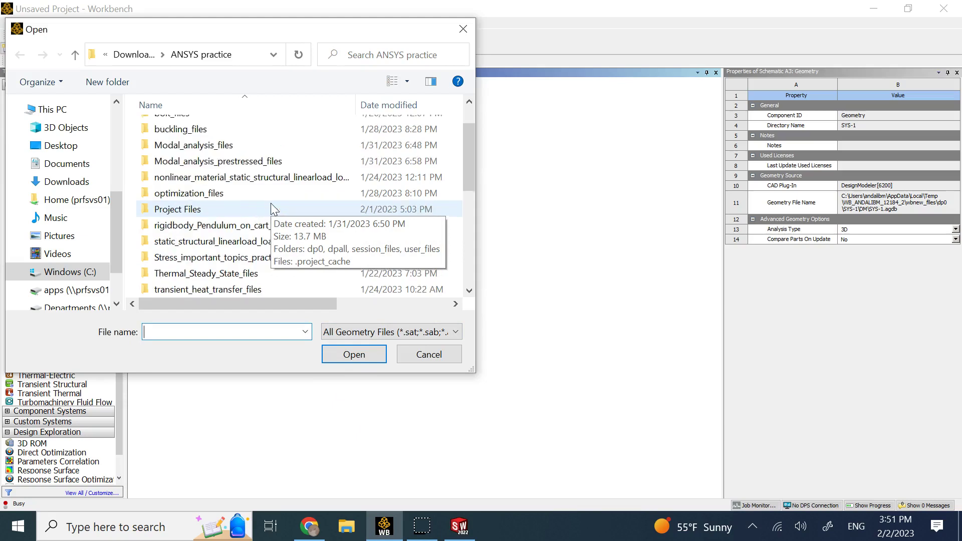
{"action": "scroll", "coordinate": [274, 208], "scroll_direction": "down", "scroll_amount": 2}
{"action": "scroll", "coordinate": [272, 208], "scroll_direction": "down", "scroll_amount": 3}
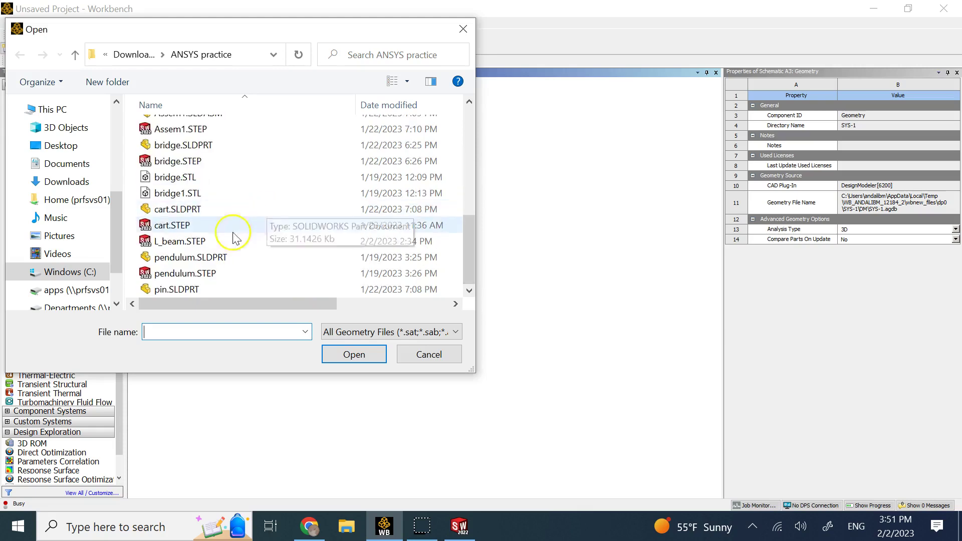
{"action": "left_click", "coordinate": [215, 242]}
{"action": "left_click", "coordinate": [357, 354]}
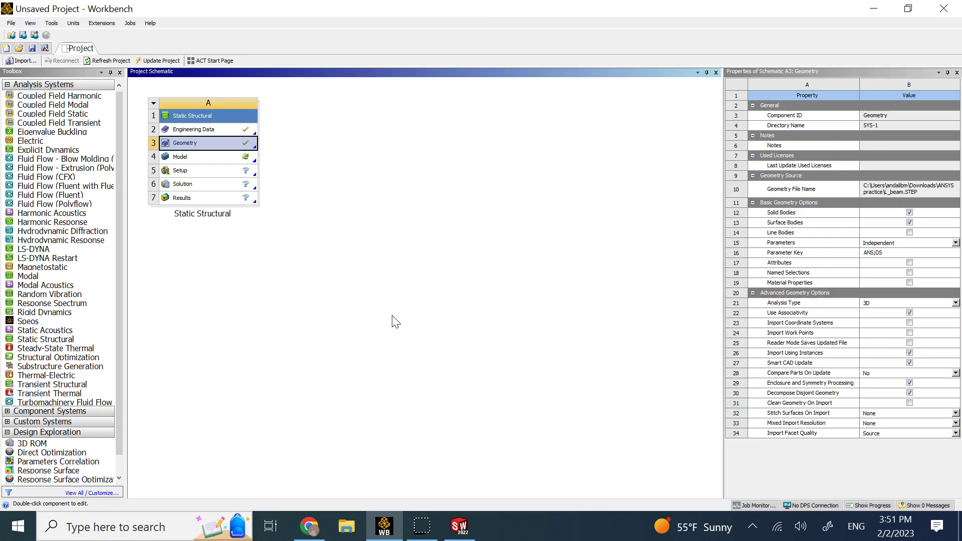
{"action": "left_click", "coordinate": [883, 308]}
{"action": "left_click", "coordinate": [881, 307]}
{"action": "key", "text": "alt+Tab"}
{"action": "left_click", "coordinate": [510, 218]}
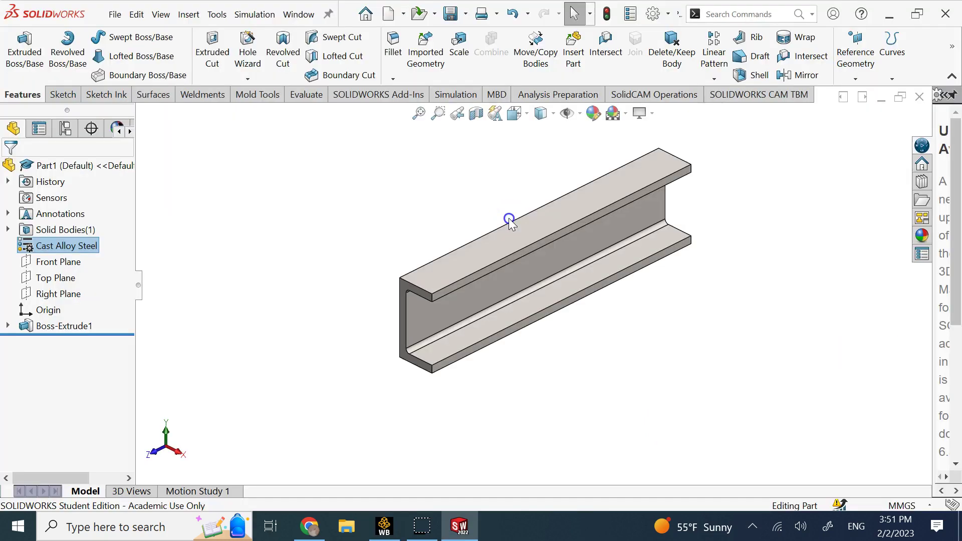
- Return to Workbench and open the Static Structural system's Model in Mechanical
{"action": "left_click", "coordinate": [384, 526]}
{"action": "left_click", "coordinate": [216, 161]}
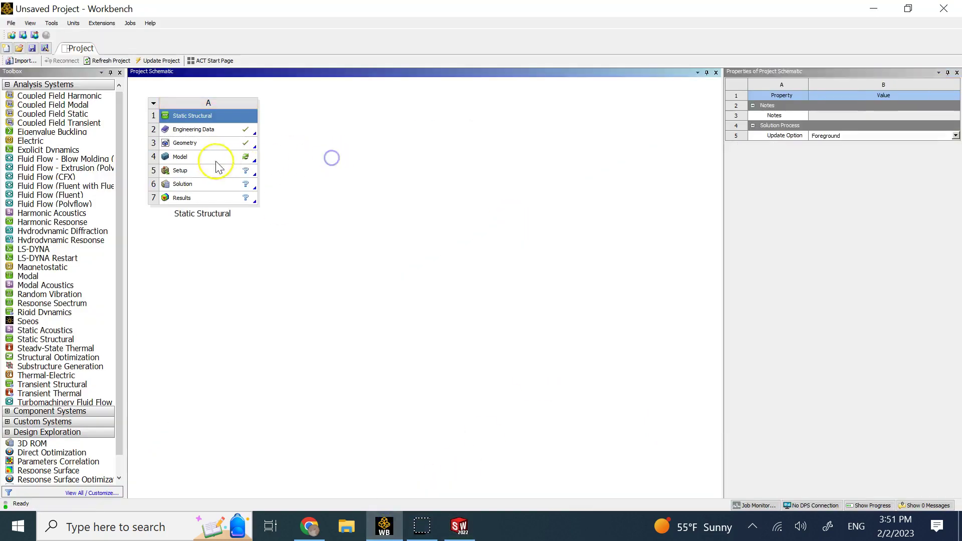
{"action": "double_click", "coordinate": [209, 157]}
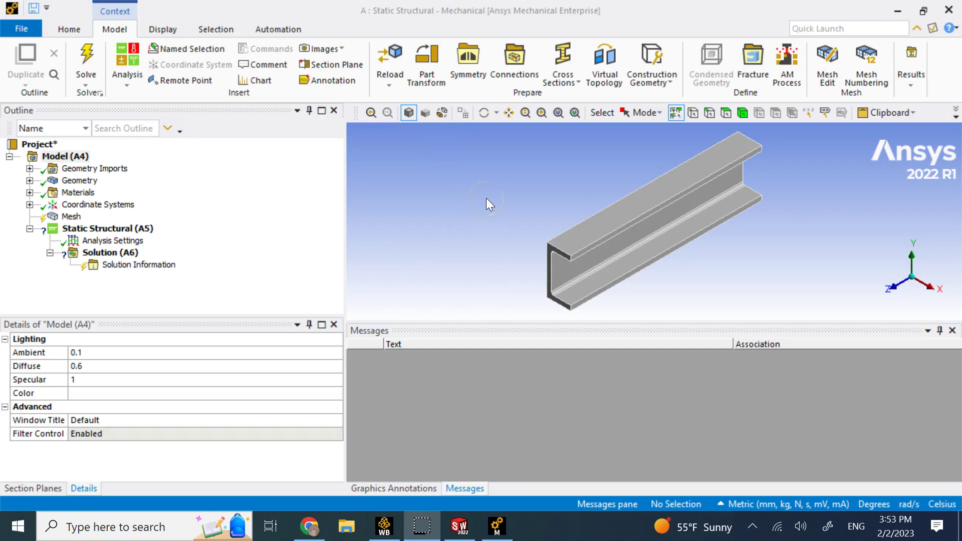
- Generate the beam's mesh with the default settings and inspect its elements up close
{"action": "right_click", "coordinate": [75, 217]}
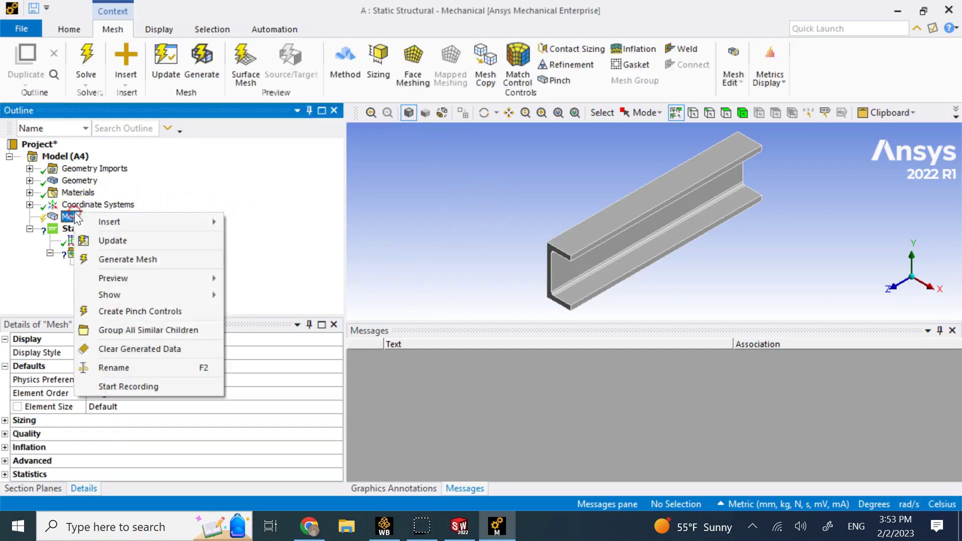
{"action": "left_click", "coordinate": [179, 260]}
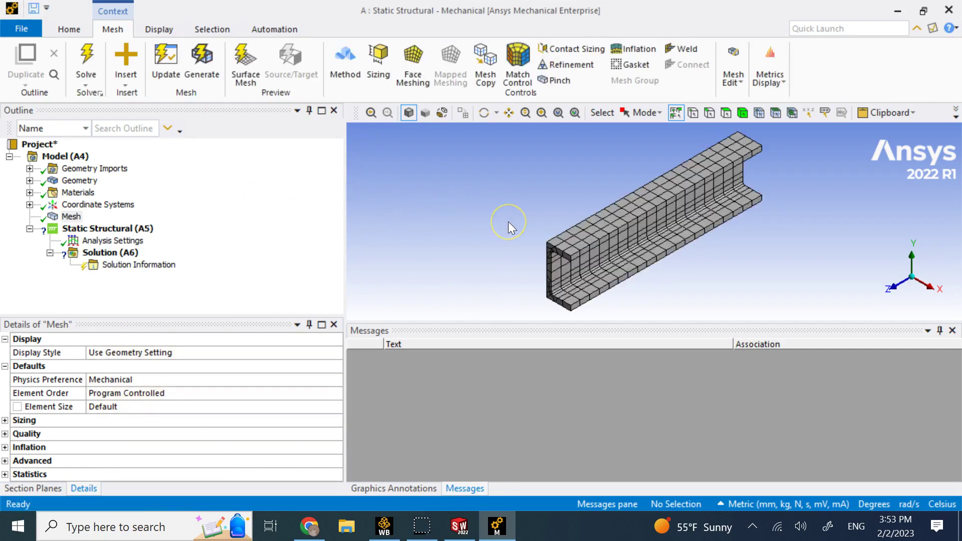
{"action": "scroll", "coordinate": [601, 232], "scroll_direction": "up", "scroll_amount": 4}
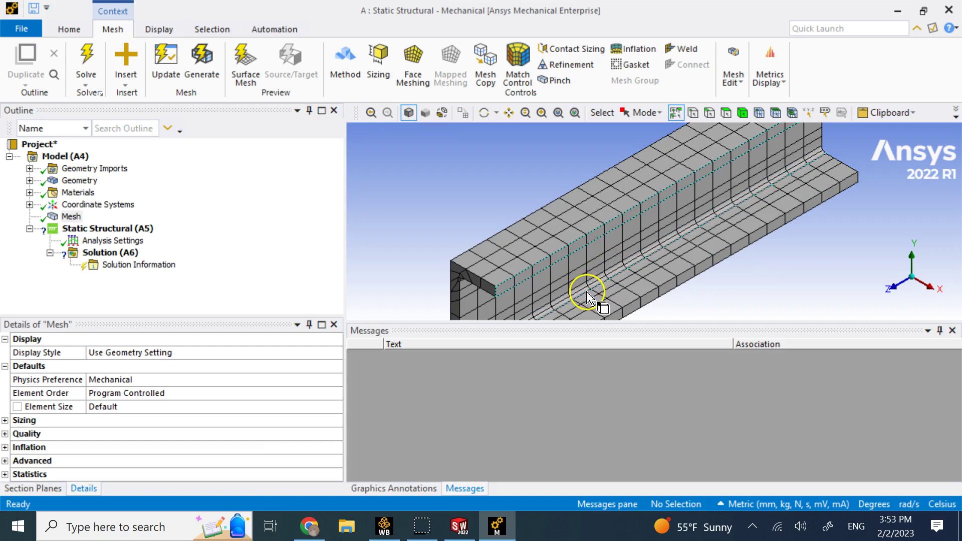
{"action": "right_click", "coordinate": [71, 216]}
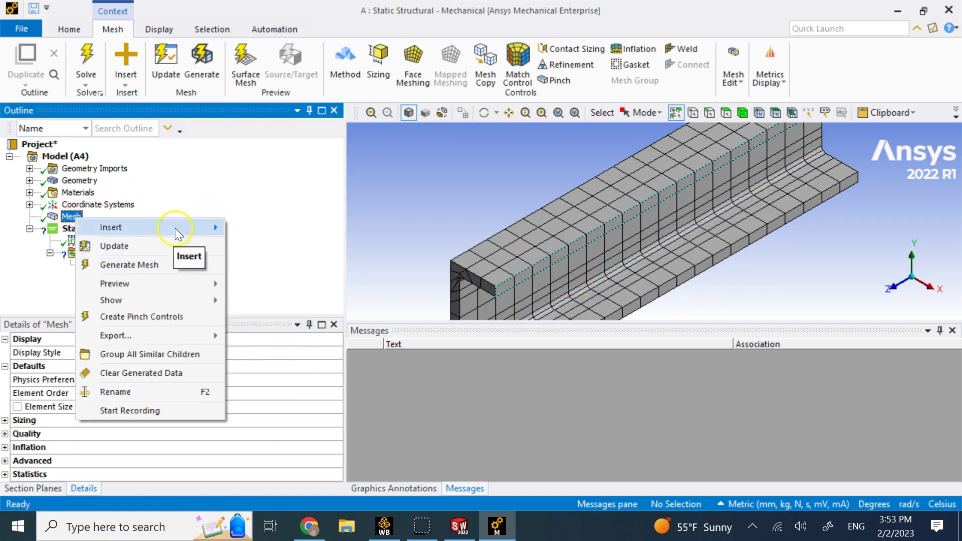
{"action": "mouse_move", "coordinate": [172, 227]}
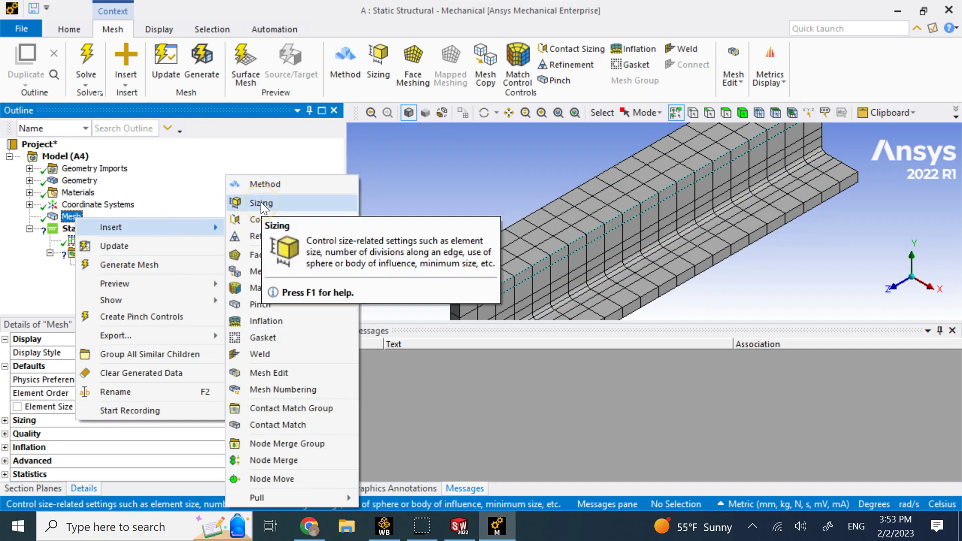
{"action": "left_click", "coordinate": [478, 188]}
{"action": "scroll", "coordinate": [528, 199], "scroll_direction": "down", "scroll_amount": 2}
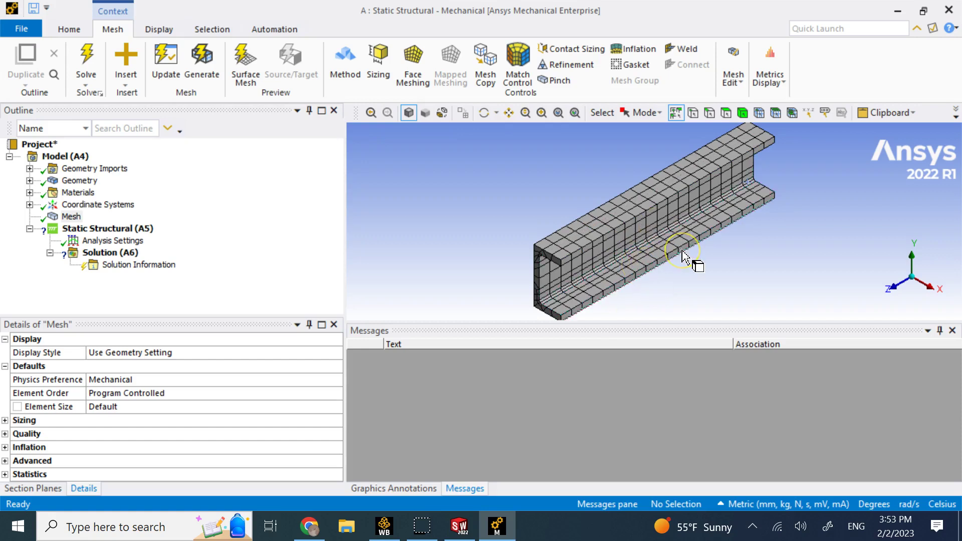
- Insert a Sizing control under Mesh and scope it to the whole beam body
{"action": "left_click", "coordinate": [75, 219]}
{"action": "right_click", "coordinate": [76, 220]}
{"action": "mouse_move", "coordinate": [115, 230]}
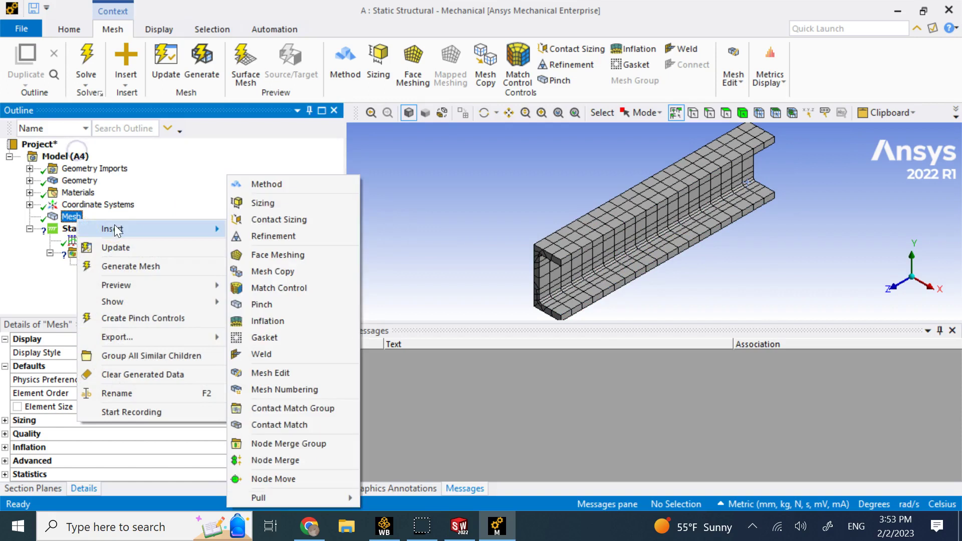
{"action": "left_click", "coordinate": [299, 202]}
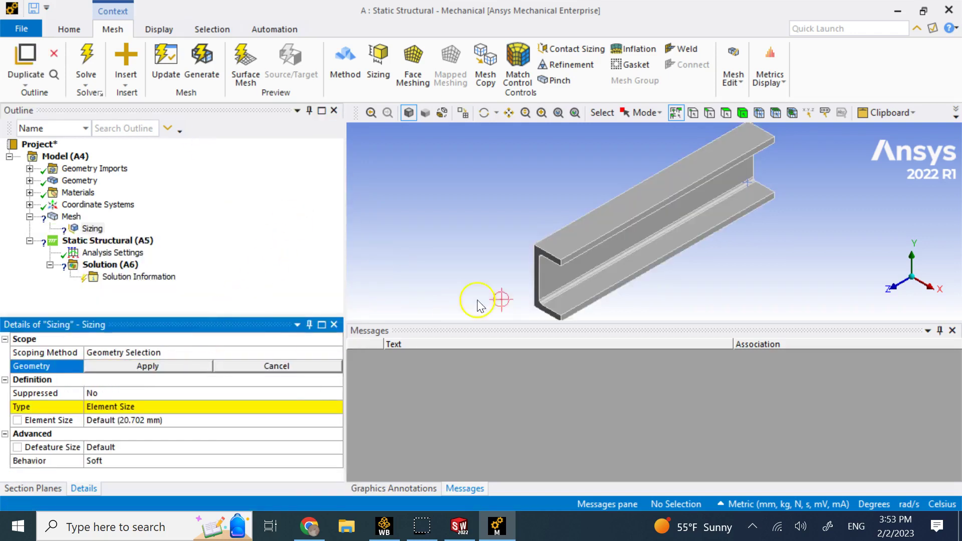
{"action": "left_click", "coordinate": [743, 114]}
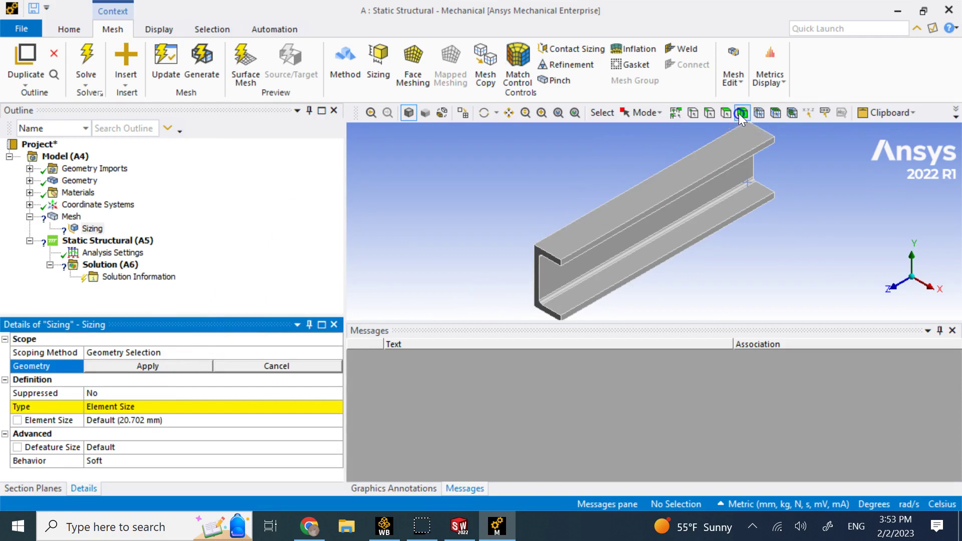
{"action": "left_click", "coordinate": [704, 172]}
{"action": "left_click", "coordinate": [116, 366]}
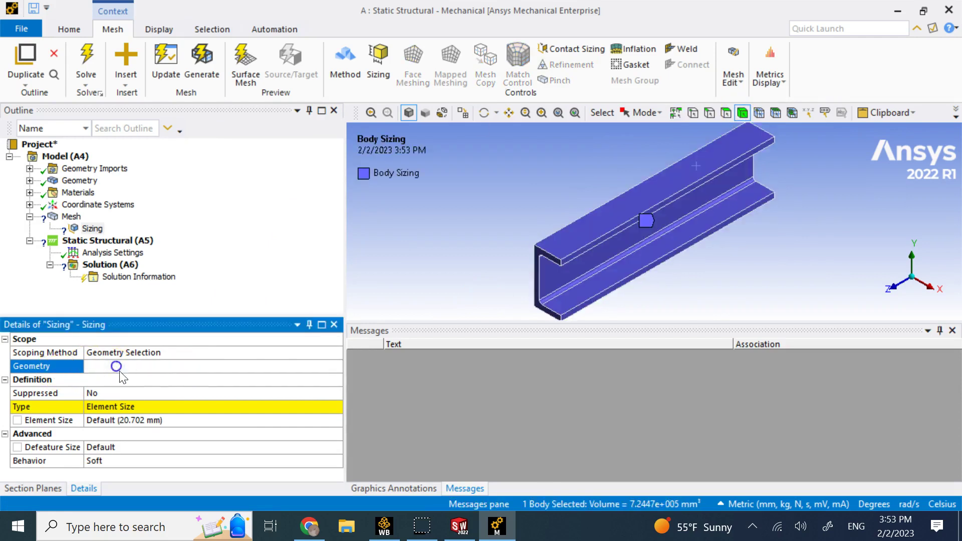
- Set the body sizing's element size to 5 mm
{"action": "left_click", "coordinate": [163, 423]}
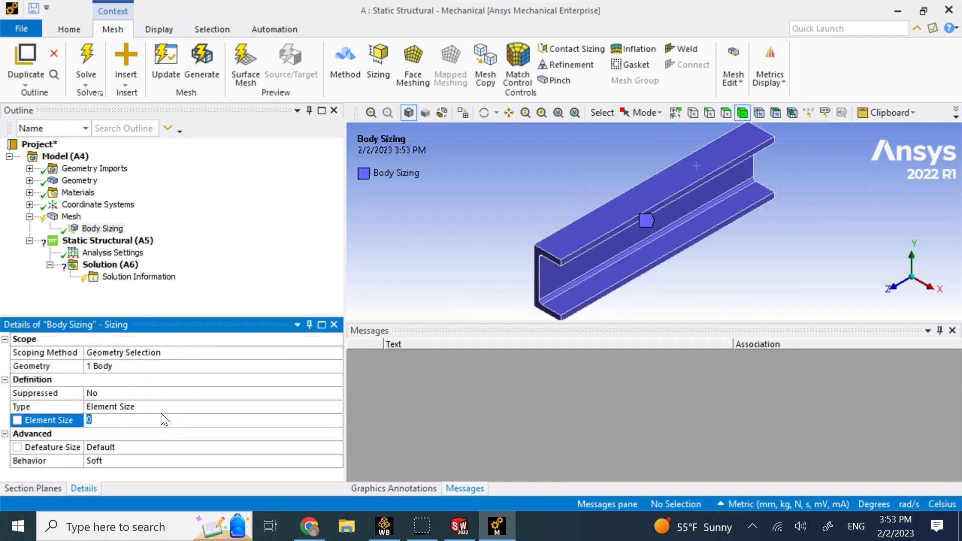
{"action": "type", "text": "5"}
{"action": "key", "text": "Return"}
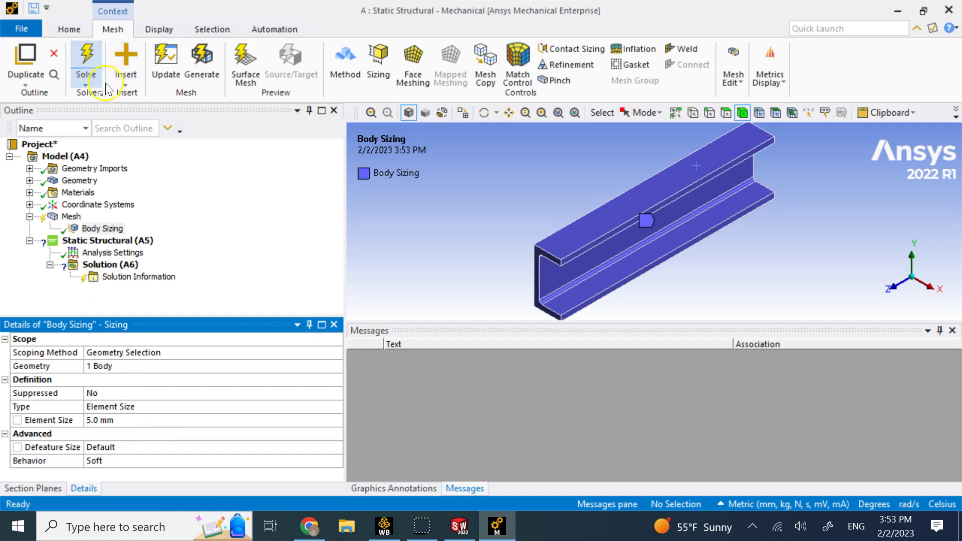
- Insert a Refinement control under Mesh and scope it to the four long edges of the channel's inner fillets
{"action": "left_click", "coordinate": [71, 217]}
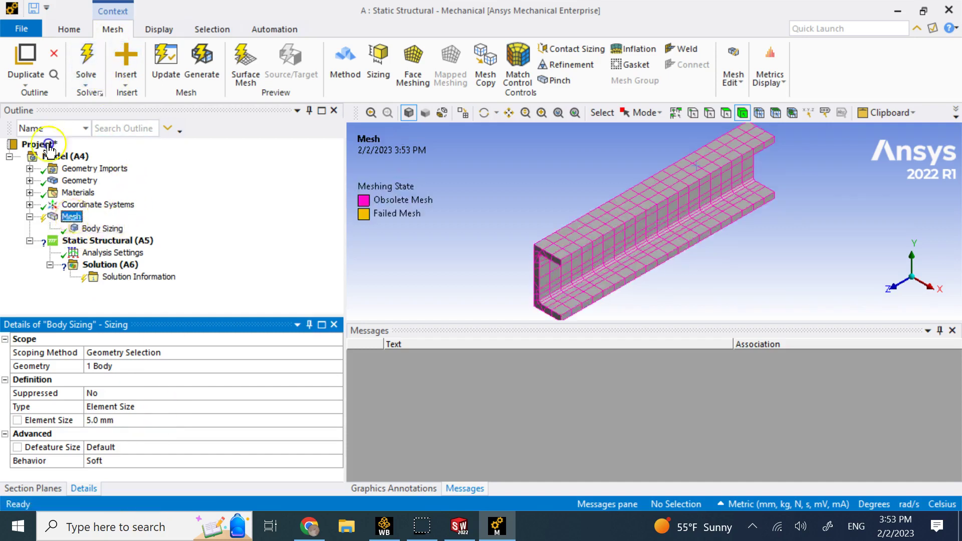
{"action": "right_click", "coordinate": [73, 218]}
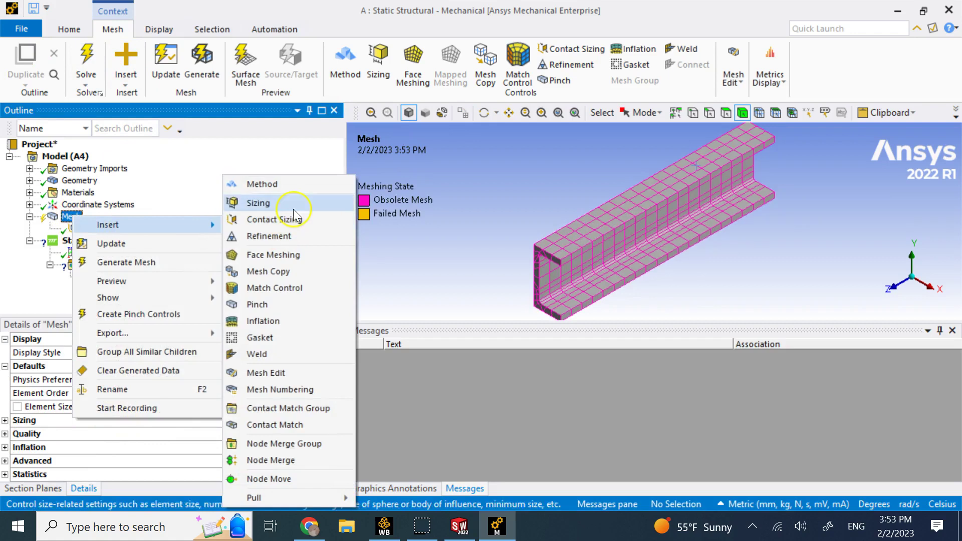
{"action": "left_click", "coordinate": [287, 235]}
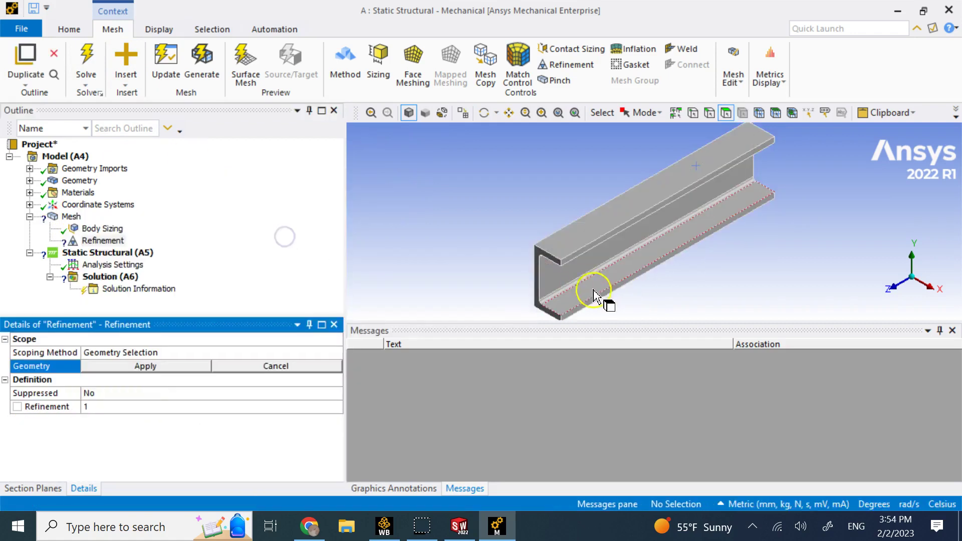
{"action": "scroll", "coordinate": [591, 295], "scroll_direction": "down", "scroll_amount": 2}
{"action": "scroll", "coordinate": [591, 294], "scroll_direction": "up", "scroll_amount": 4}
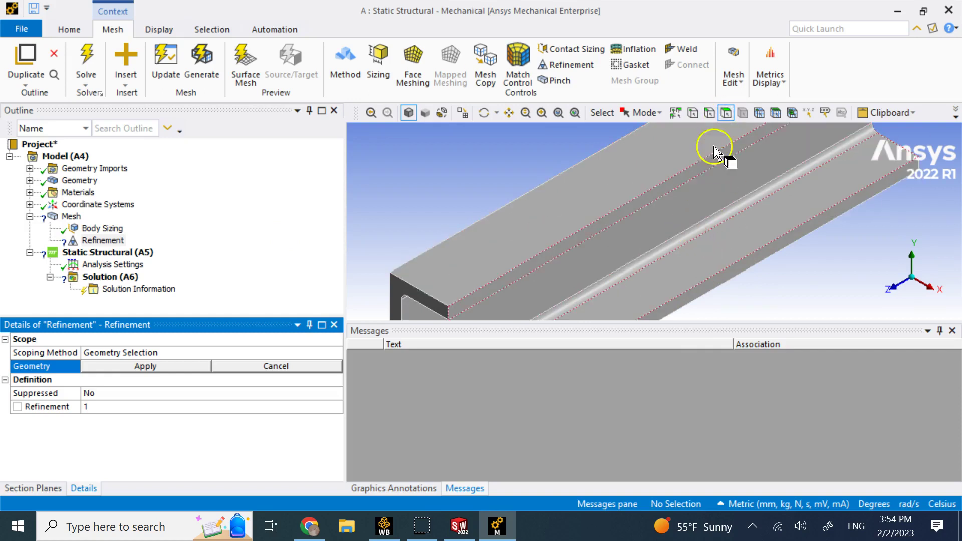
{"action": "left_click", "coordinate": [710, 112]}
{"action": "left_click", "coordinate": [723, 228]}
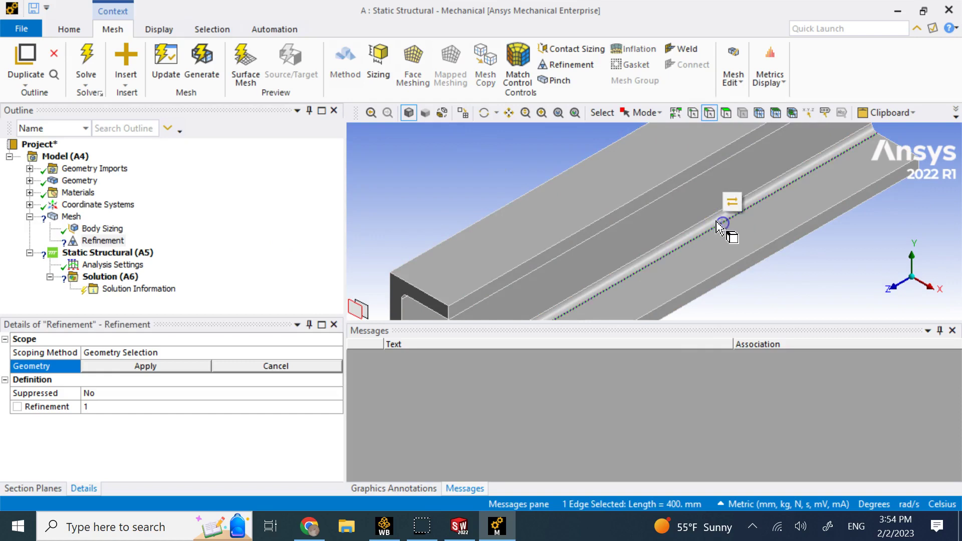
{"action": "left_click", "coordinate": [705, 224], "text": "ctrl"}
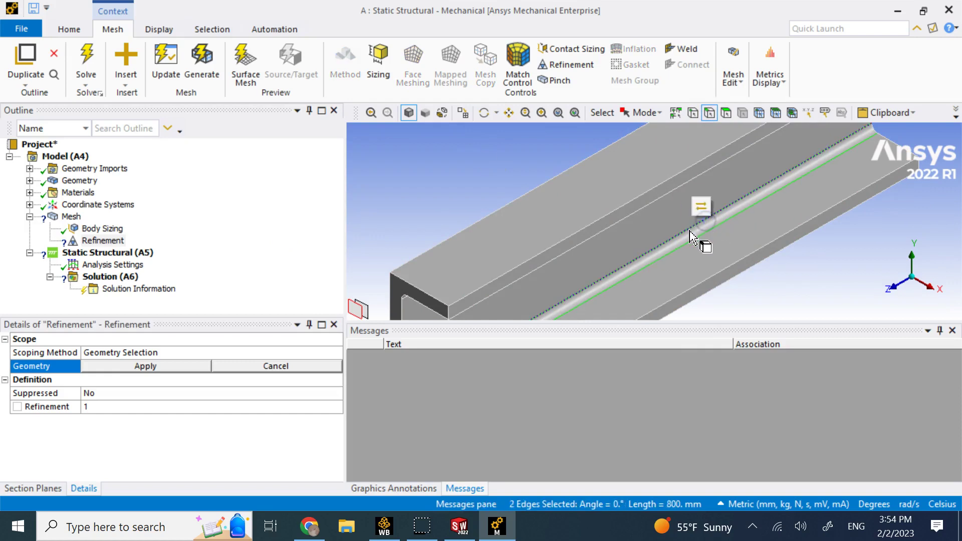
{"action": "middle_click_drag", "start_coordinate": [692, 230], "coordinate": [458, 131]}
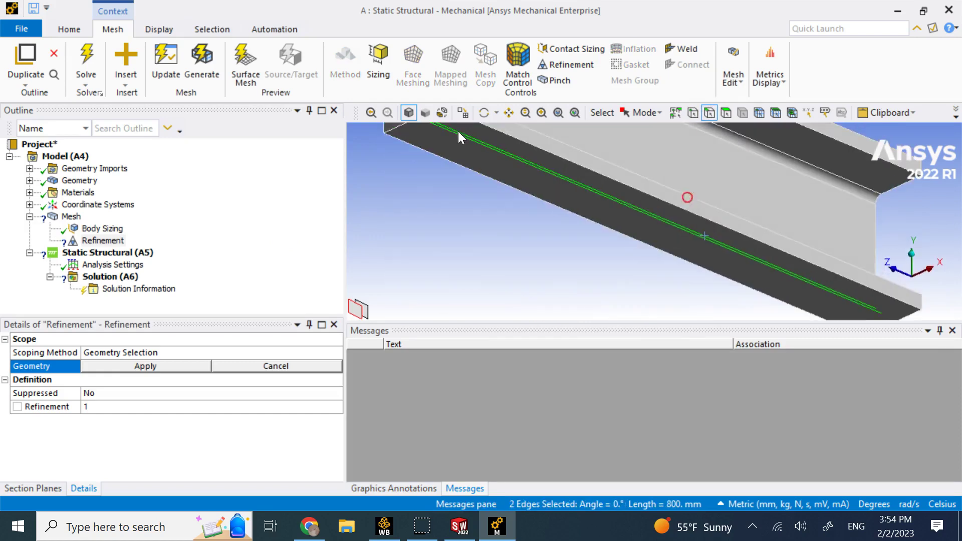
{"action": "left_click", "coordinate": [760, 153], "text": "ctrl"}
{"action": "left_click", "coordinate": [556, 182], "text": "ctrl"}
{"action": "left_click", "coordinate": [129, 371]}
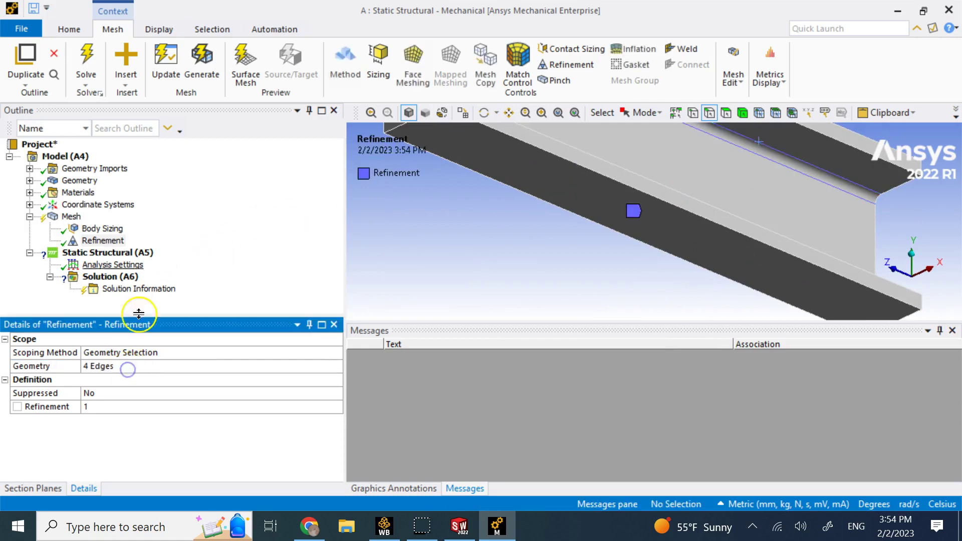
- Update the beam's mesh with the body sizing and edge refinement applied
{"action": "left_click", "coordinate": [71, 218]}
{"action": "right_click", "coordinate": [72, 222]}
{"action": "left_click", "coordinate": [107, 245]}
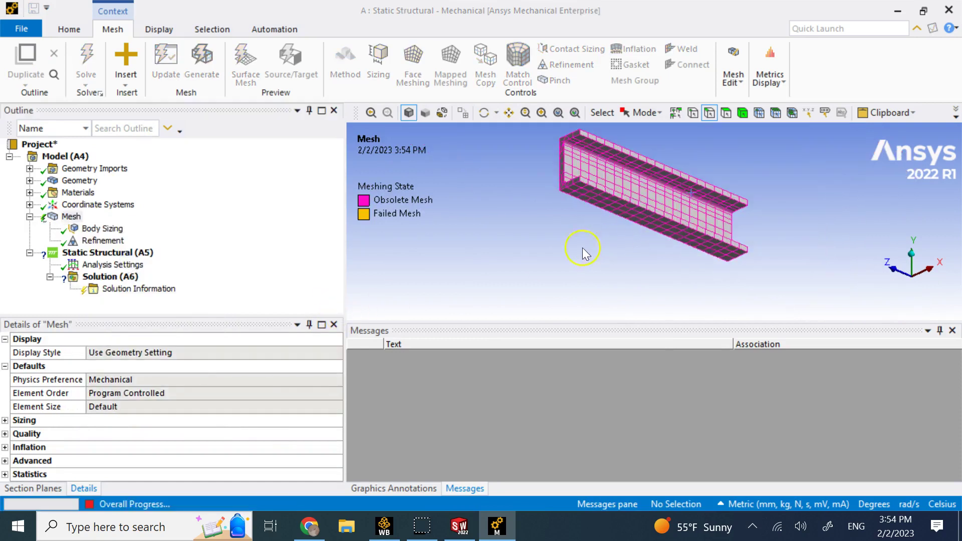
{"action": "middle_click_drag", "start_coordinate": [421, 161], "coordinate": [642, 287]}
{"action": "middle_click_drag", "start_coordinate": [693, 239], "coordinate": [635, 275]}
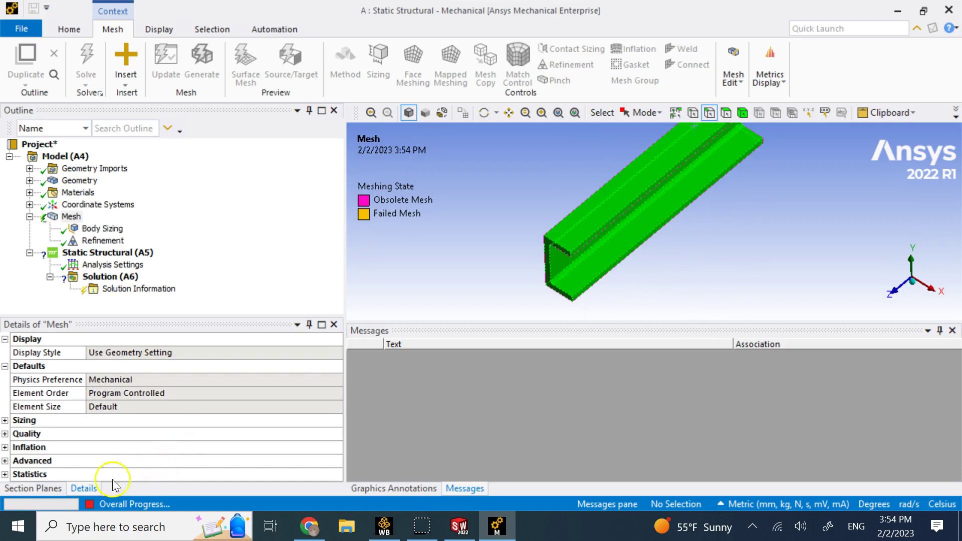
- Examine the mesh up close along the inner fillets and across the whole beam
{"action": "scroll", "coordinate": [681, 205], "scroll_direction": "up", "scroll_amount": 6}
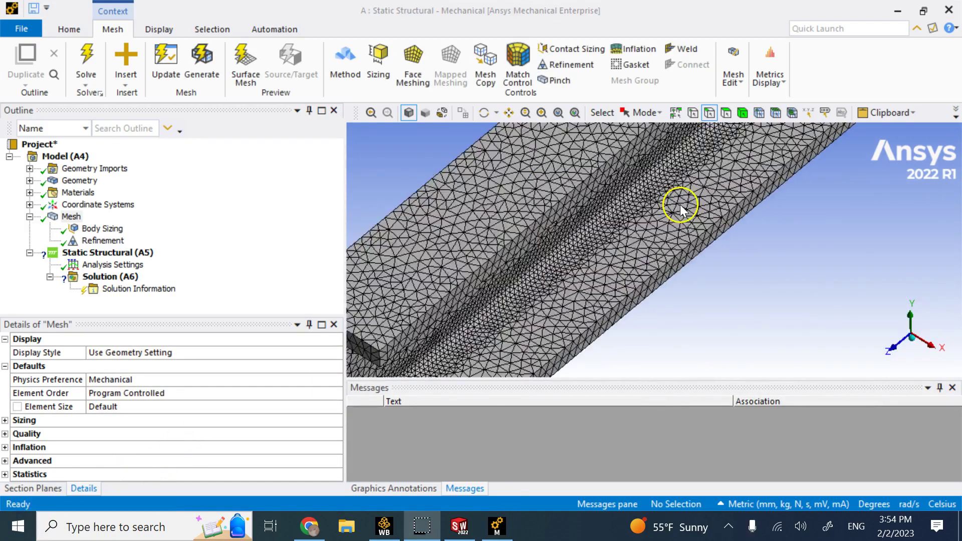
{"action": "scroll", "coordinate": [681, 205], "scroll_direction": "down", "scroll_amount": 5}
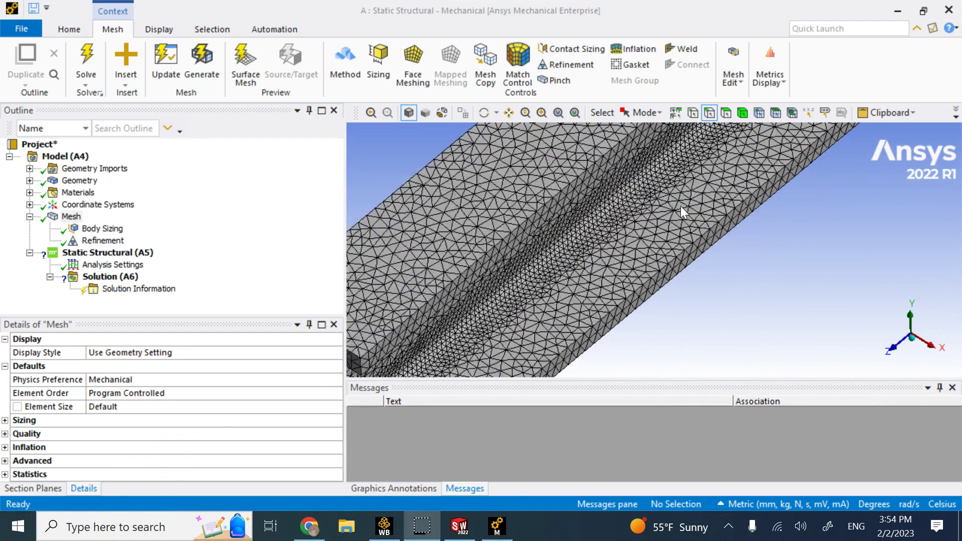
{"action": "scroll", "coordinate": [683, 207], "scroll_direction": "up", "scroll_amount": 2}
{"action": "scroll", "coordinate": [687, 210], "scroll_direction": "up", "scroll_amount": 2}
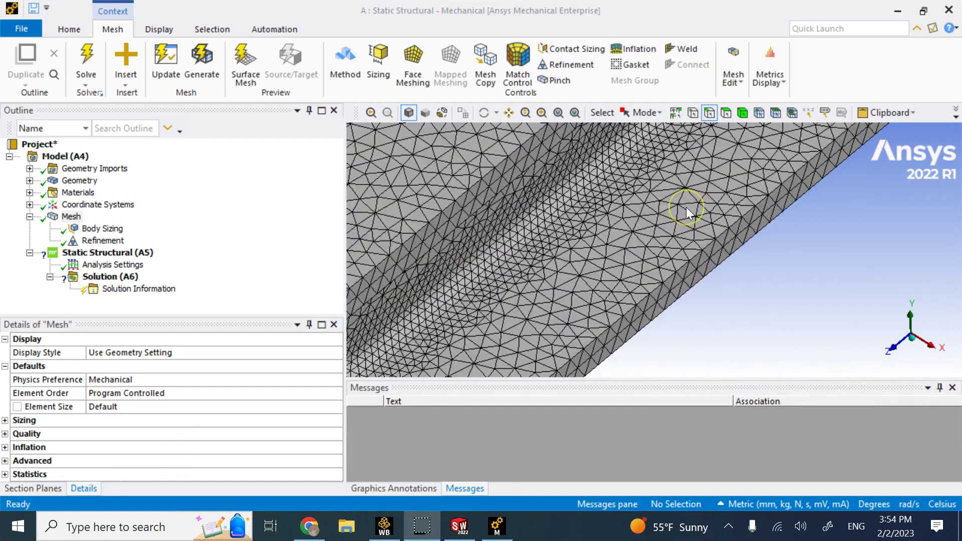
{"action": "scroll", "coordinate": [491, 279], "scroll_direction": "down", "scroll_amount": 2}
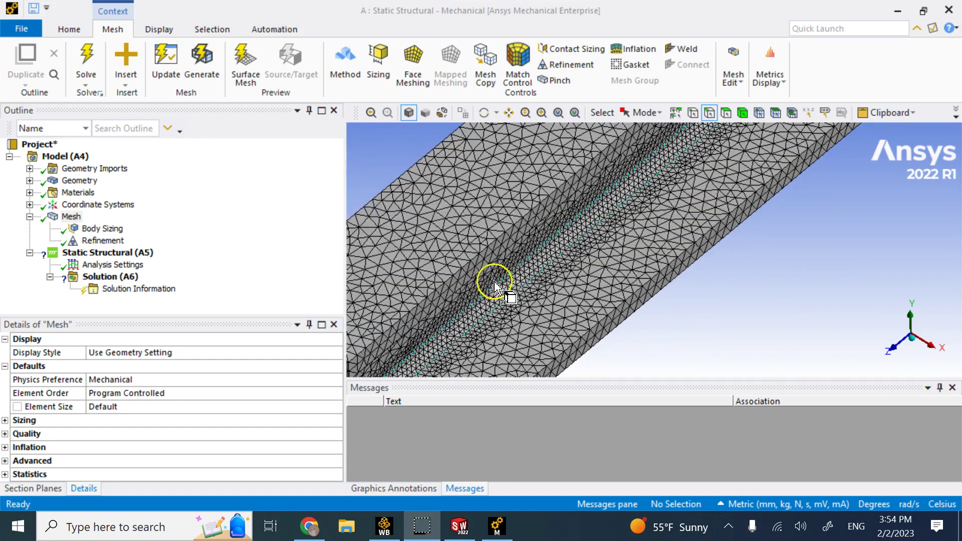
{"action": "scroll", "coordinate": [512, 295], "scroll_direction": "down", "scroll_amount": 3}
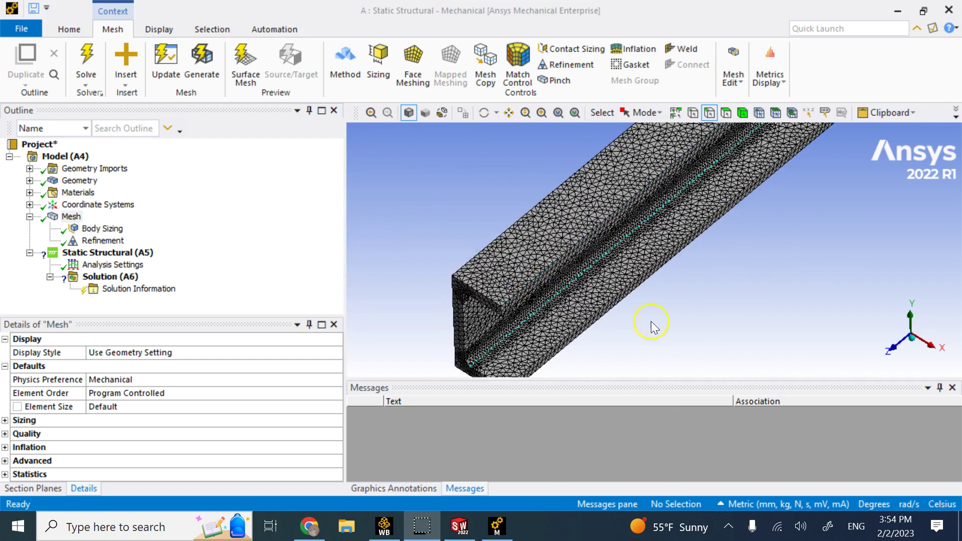
{"action": "scroll", "coordinate": [688, 336], "scroll_direction": "down", "scroll_amount": 2}
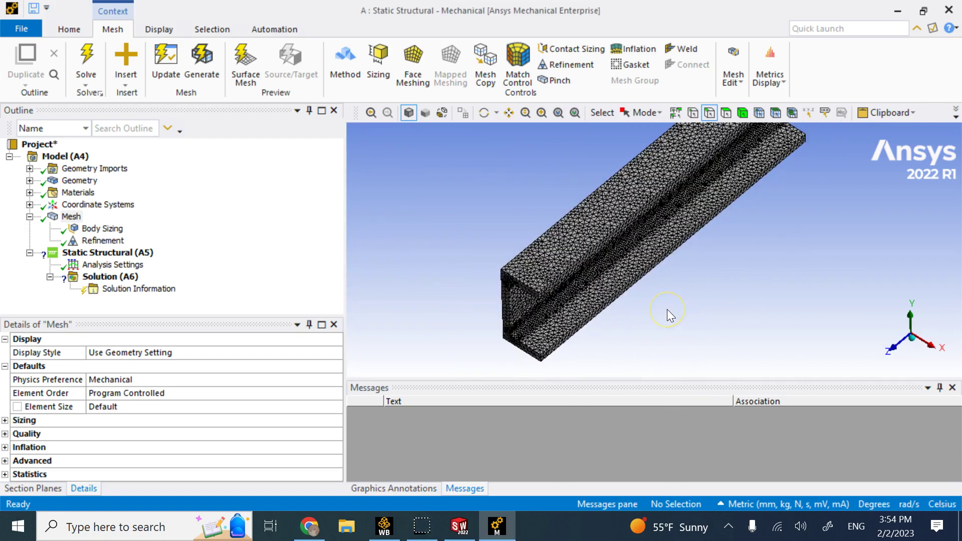
{"action": "scroll", "coordinate": [669, 310], "scroll_direction": "down", "scroll_amount": 3}
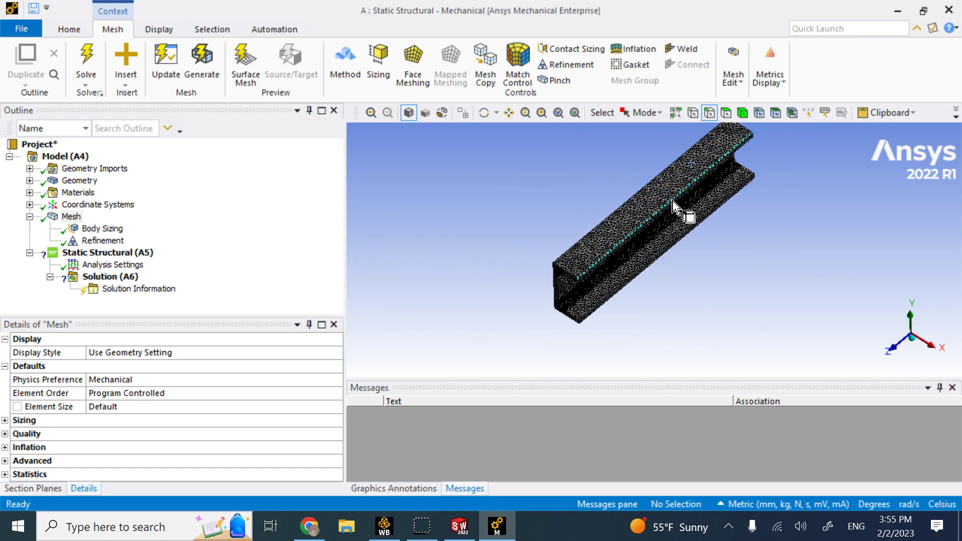
- Set the body sizing's element size to 10 mm
{"action": "left_click", "coordinate": [103, 229]}
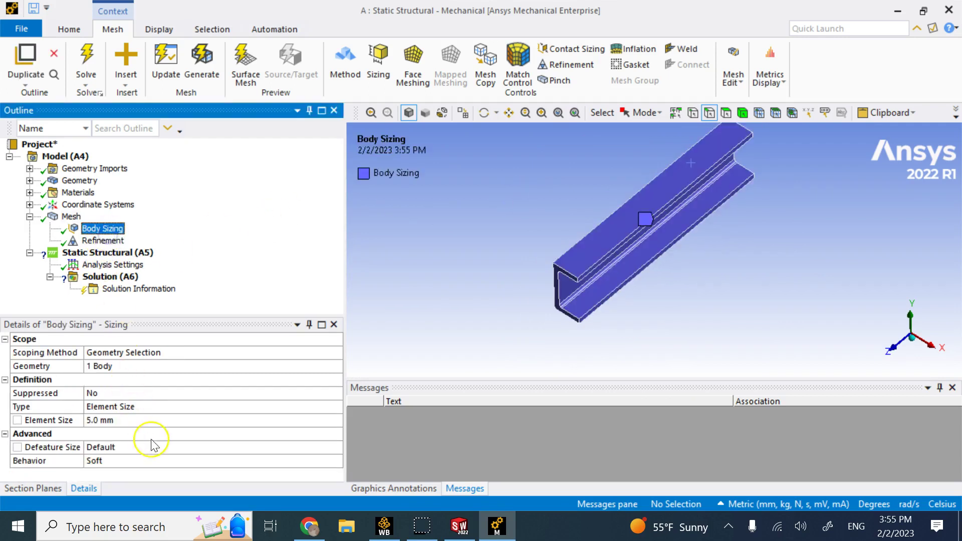
{"action": "left_click", "coordinate": [146, 423]}
{"action": "type", "text": "10"}
{"action": "key", "text": "Return"}
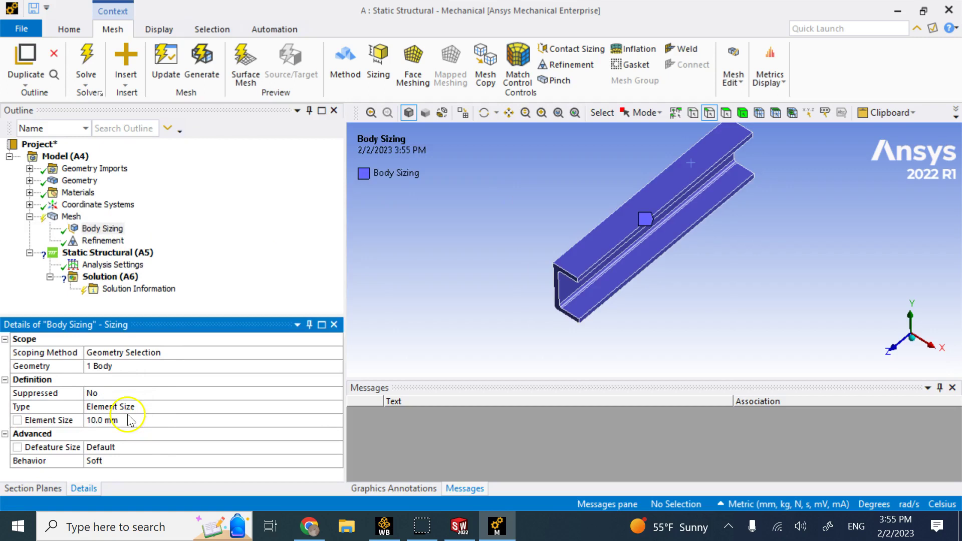
- Update the mesh with the new element size and inspect its elements up close
{"action": "right_click", "coordinate": [72, 217]}
{"action": "left_click", "coordinate": [119, 248]}
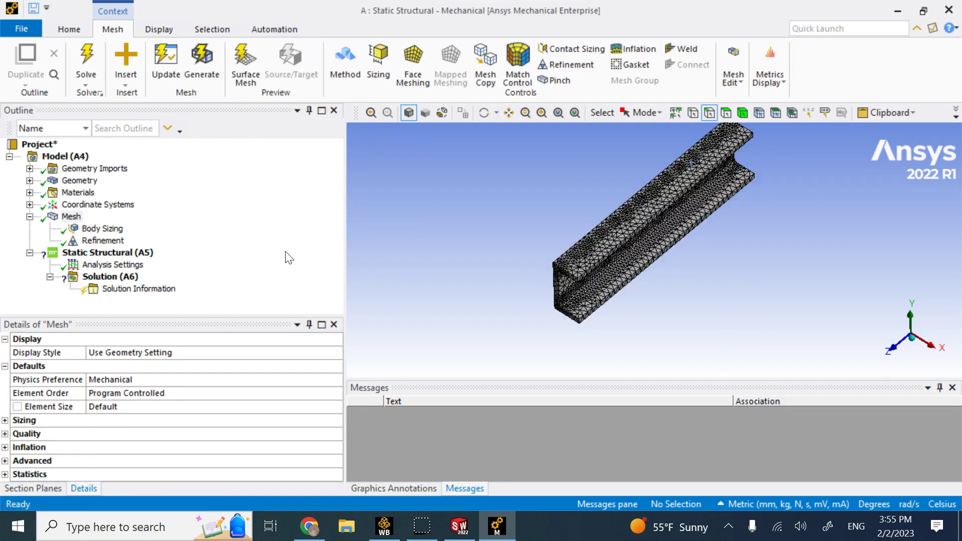
{"action": "scroll", "coordinate": [612, 225], "scroll_direction": "up", "scroll_amount": 5}
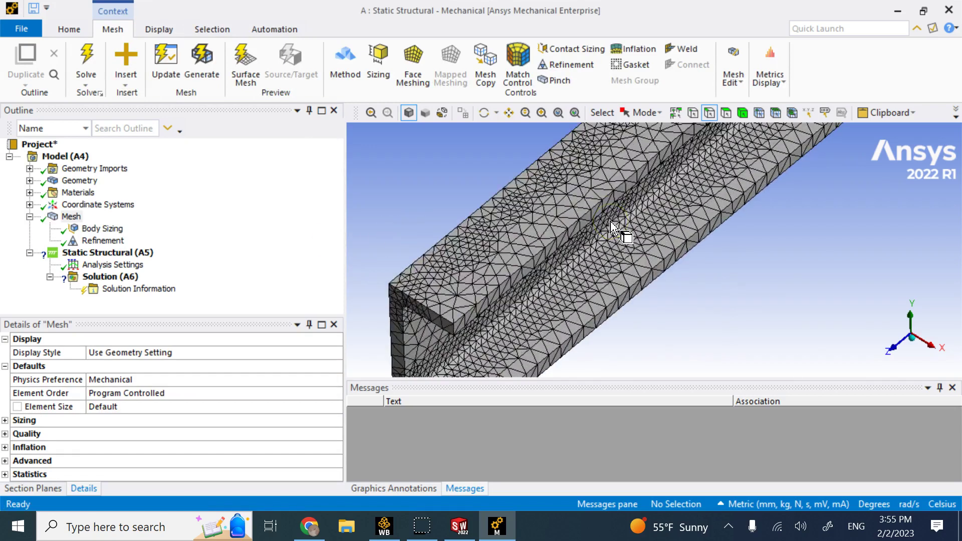
{"action": "scroll", "coordinate": [612, 226], "scroll_direction": "down", "scroll_amount": 2}
{"action": "scroll", "coordinate": [612, 226], "scroll_direction": "down", "scroll_amount": 3}
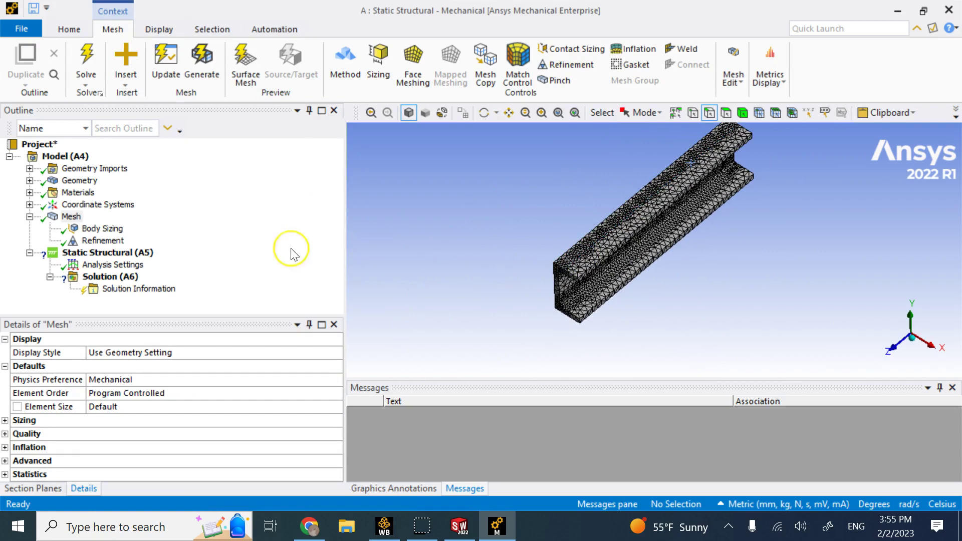
- Insert a Force load under Static Structural and scope it to the C-shaped face at the beam's near end
{"action": "left_click", "coordinate": [119, 254]}
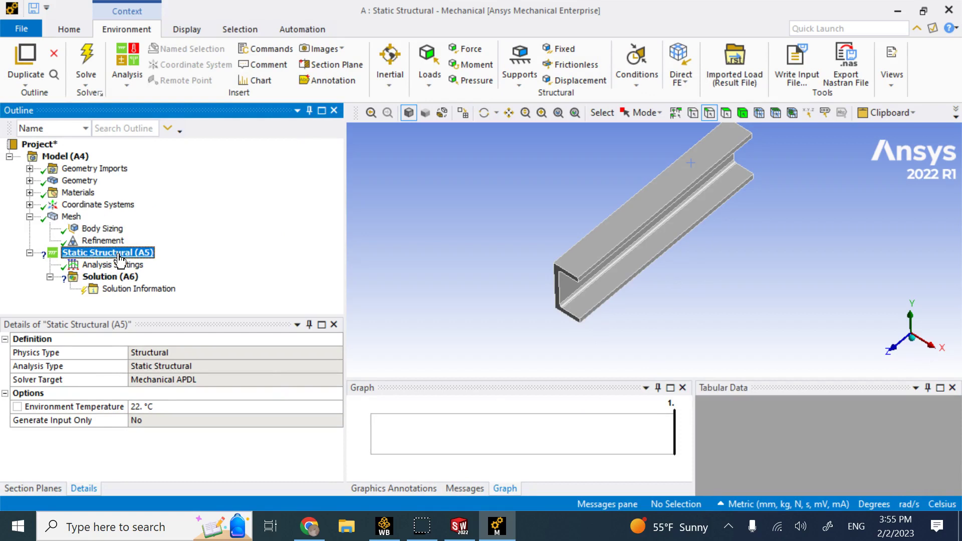
{"action": "right_click", "coordinate": [119, 260]}
{"action": "mouse_move", "coordinate": [205, 263]}
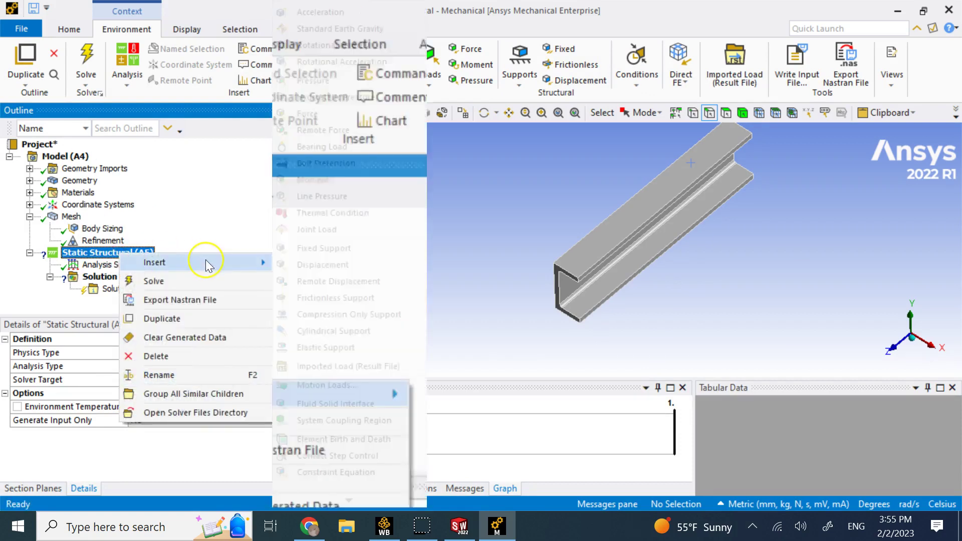
{"action": "left_click", "coordinate": [339, 116]}
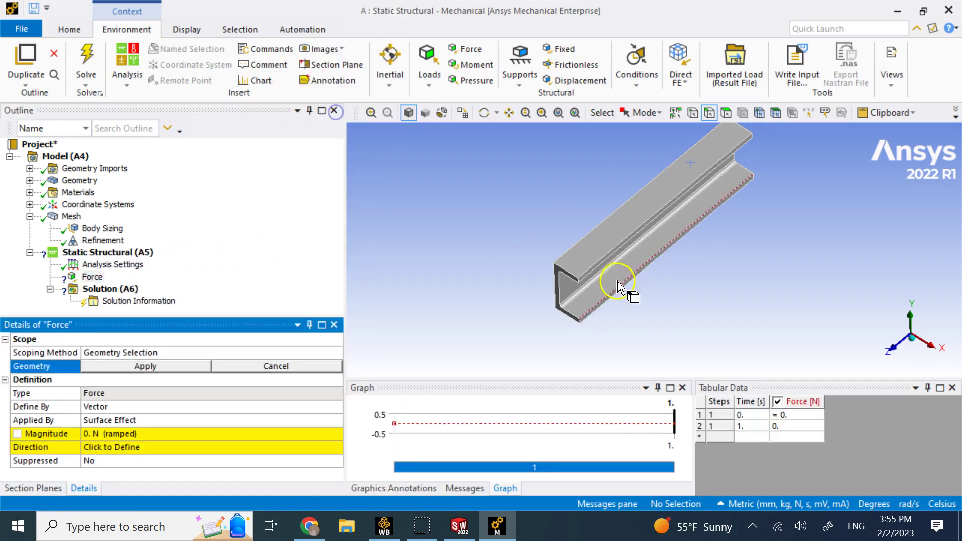
{"action": "scroll", "coordinate": [606, 279], "scroll_direction": "up", "scroll_amount": 3}
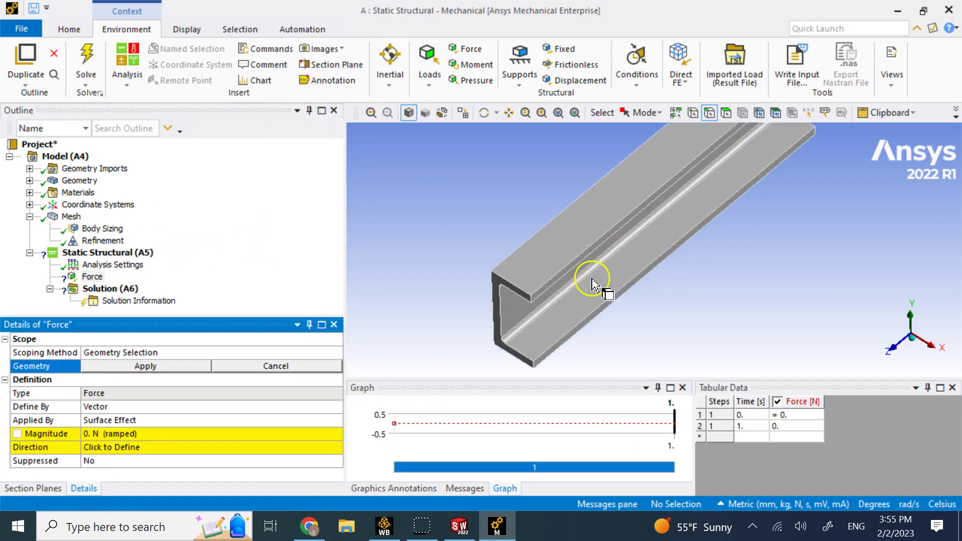
{"action": "left_click", "coordinate": [499, 296]}
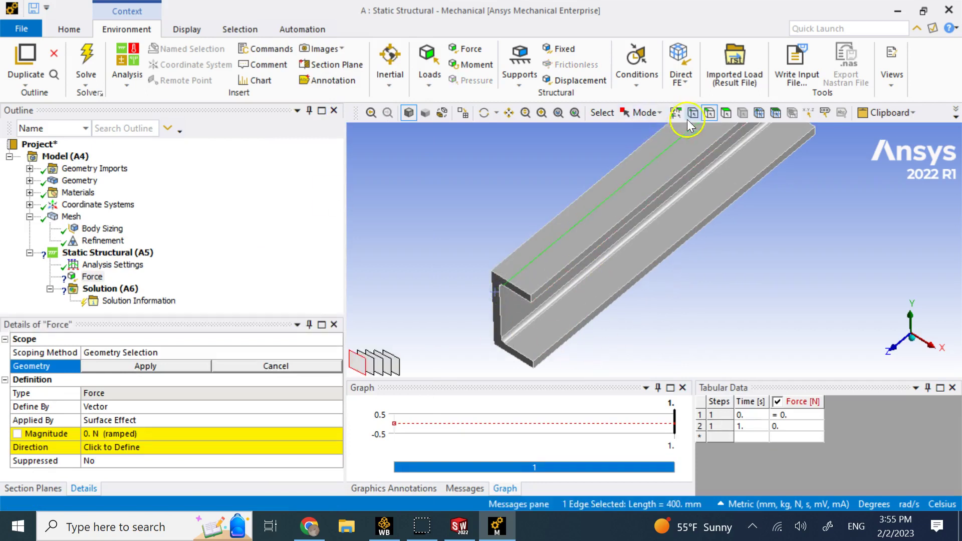
{"action": "left_click", "coordinate": [726, 113]}
{"action": "left_click", "coordinate": [501, 286]}
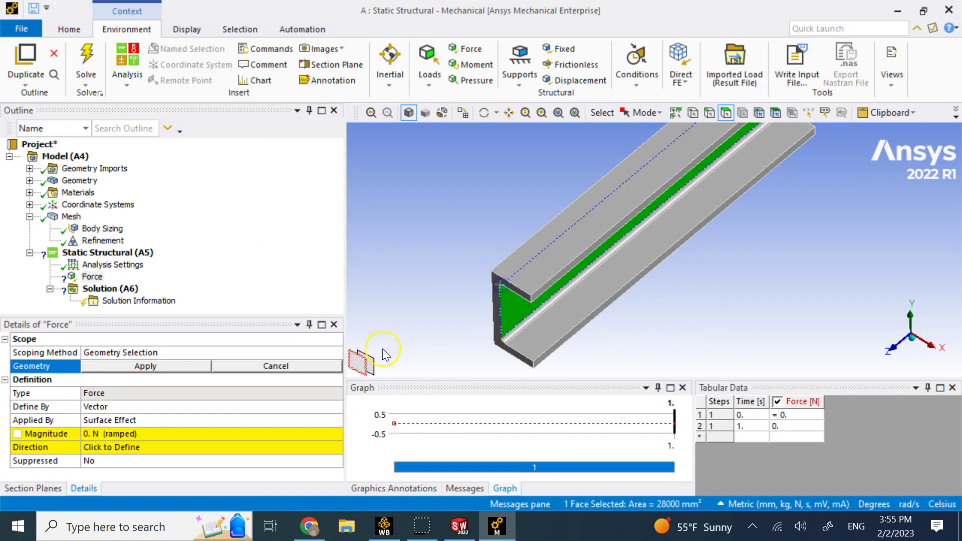
{"action": "left_click", "coordinate": [497, 279]}
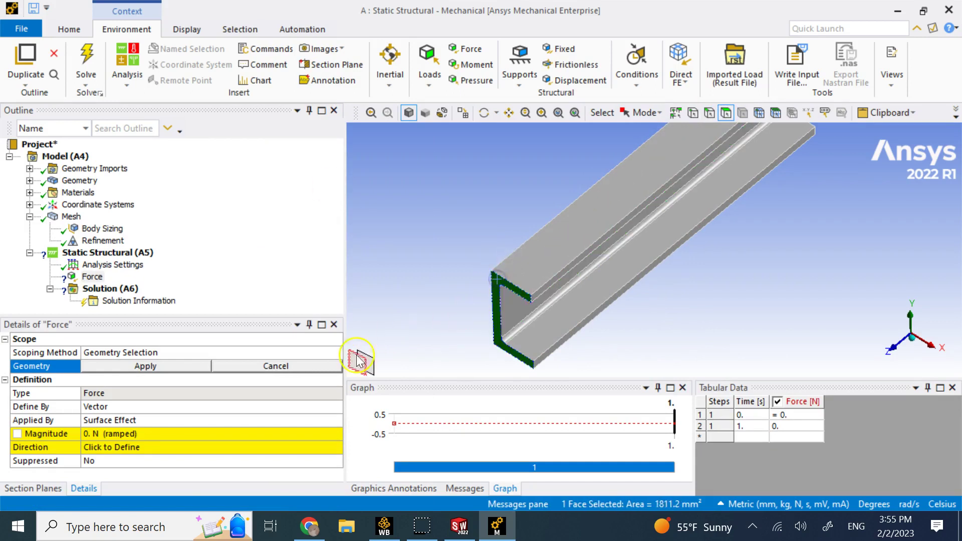
{"action": "left_click", "coordinate": [196, 366]}
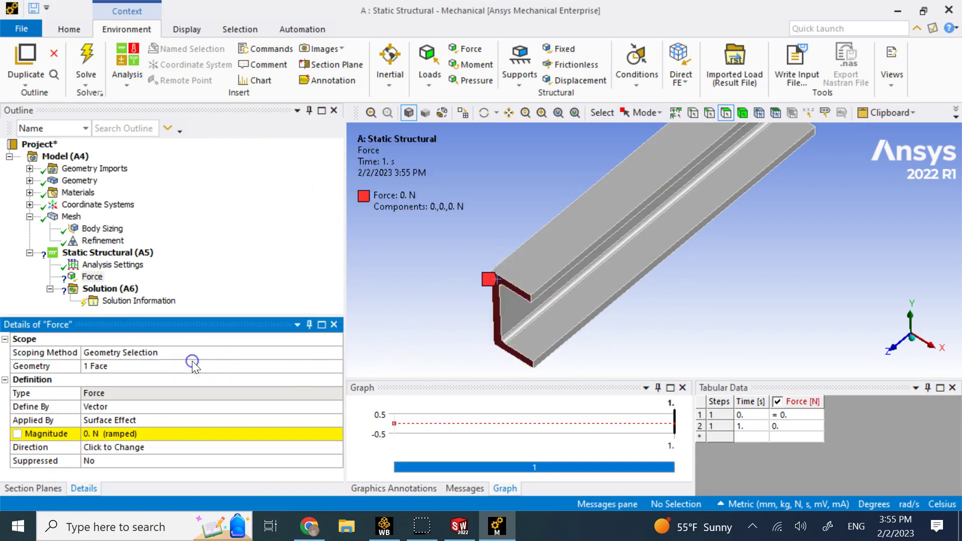
- Set the force's magnitude to 5000 N and view the loaded beam from other angles
{"action": "left_click", "coordinate": [193, 434]}
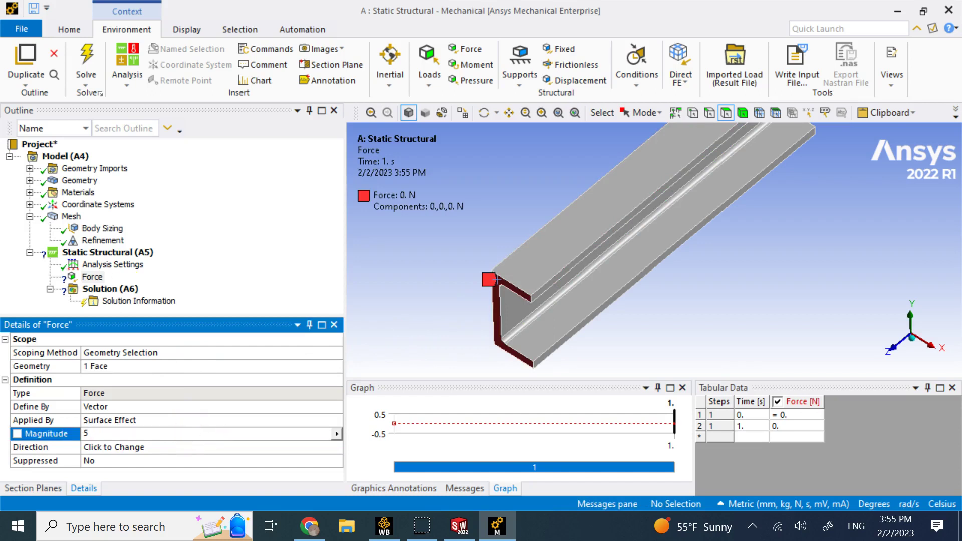
{"action": "key", "text": "Return"}
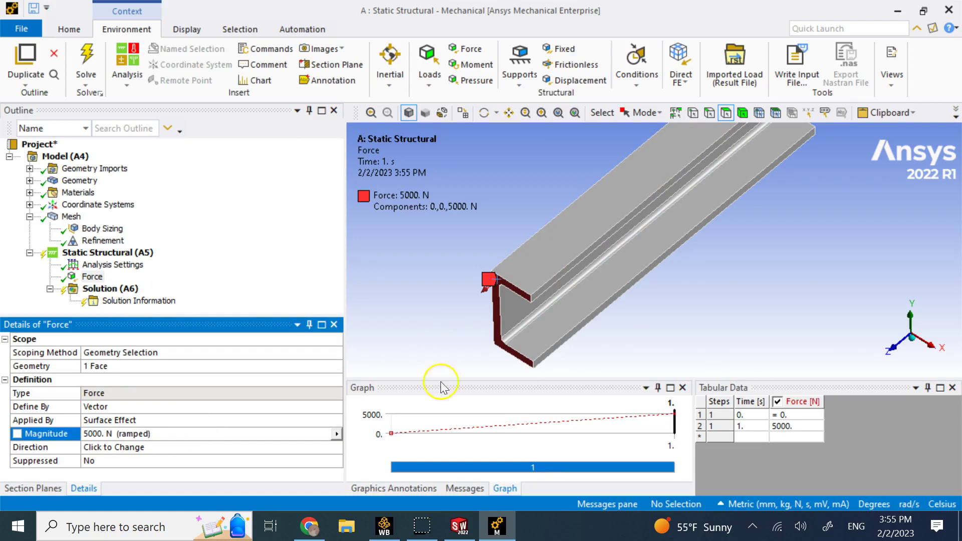
{"action": "scroll", "coordinate": [703, 303], "scroll_direction": "up", "scroll_amount": 3}
{"action": "scroll", "coordinate": [673, 241], "scroll_direction": "down", "scroll_amount": 8}
{"action": "mouse_move", "coordinate": [714, 198]}
{"action": "middle_mouse_down"}
{"action": "mouse_move", "coordinate": [696, 203]}
{"action": "mouse_move", "coordinate": [740, 161]}
{"action": "mouse_move", "coordinate": [711, 215]}
{"action": "middle_mouse_up"}
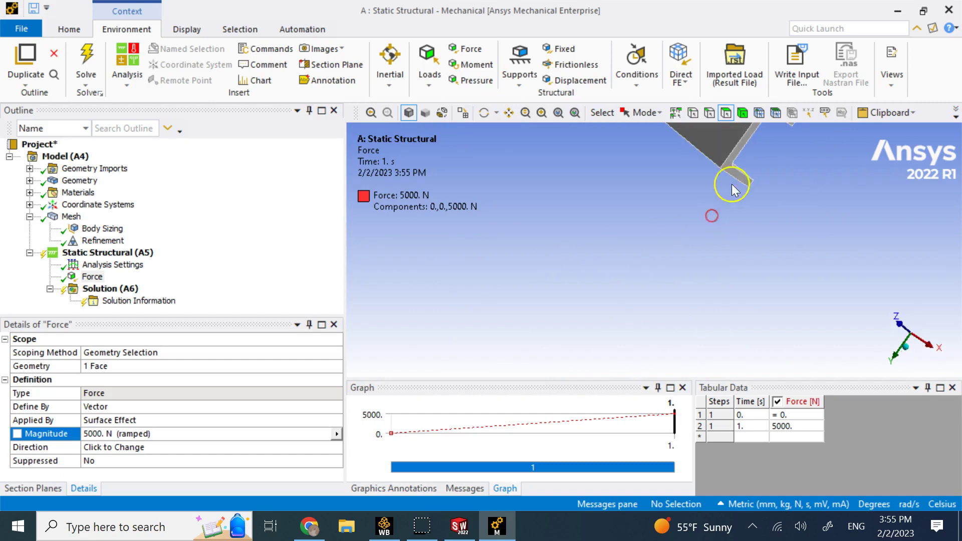
- Insert a second Force load under Static Structural, scoped to the C-shaped face at the beam's opposite end, with magnitude -5000 N
{"action": "middle_click_drag", "start_coordinate": [735, 176], "coordinate": [630, 280], "text": "ctrl"}
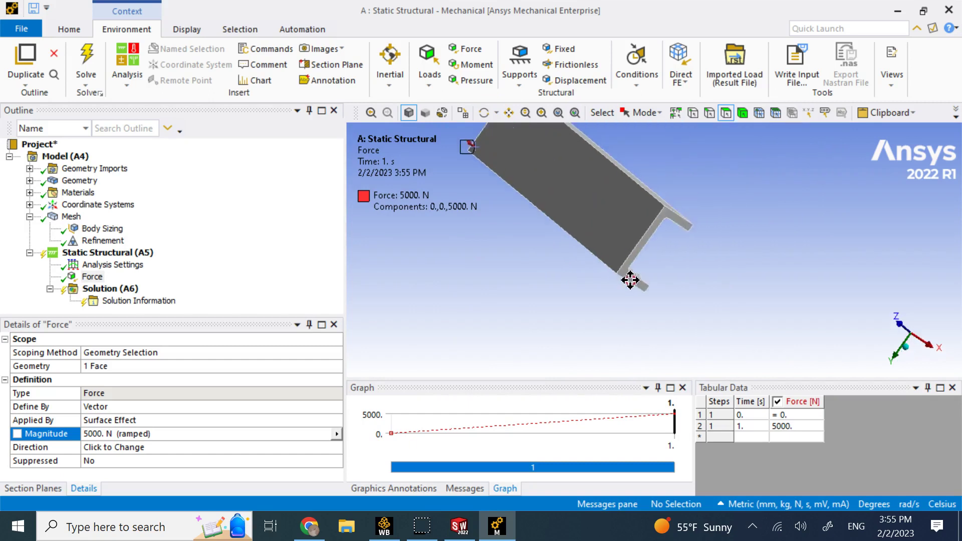
{"action": "right_click", "coordinate": [111, 253]}
{"action": "mouse_move", "coordinate": [185, 263]}
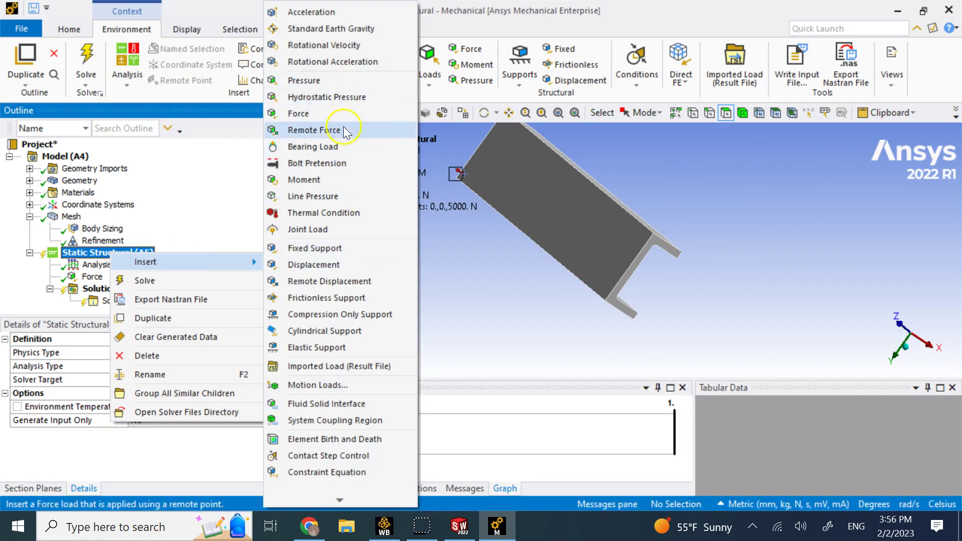
{"action": "left_click", "coordinate": [335, 113]}
{"action": "left_click", "coordinate": [629, 275]}
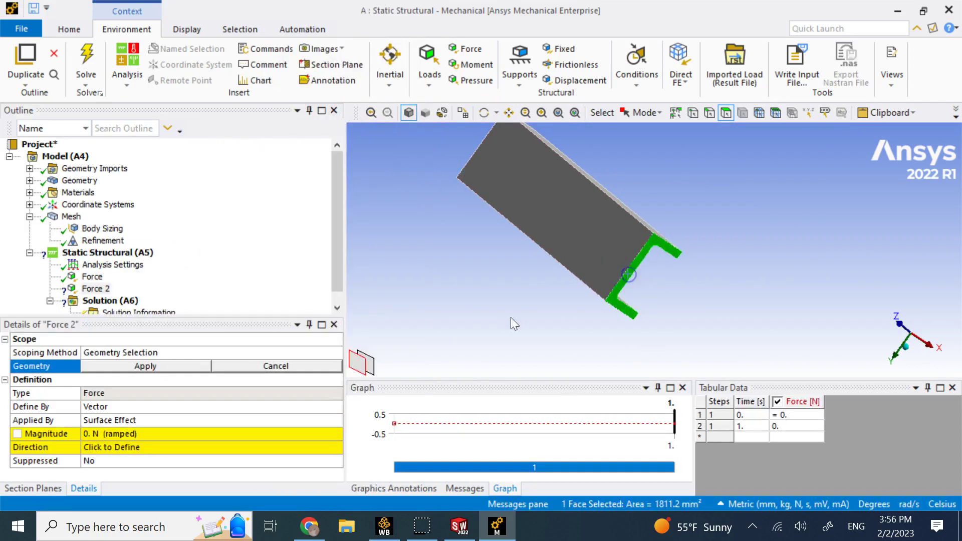
{"action": "left_click", "coordinate": [123, 432]}
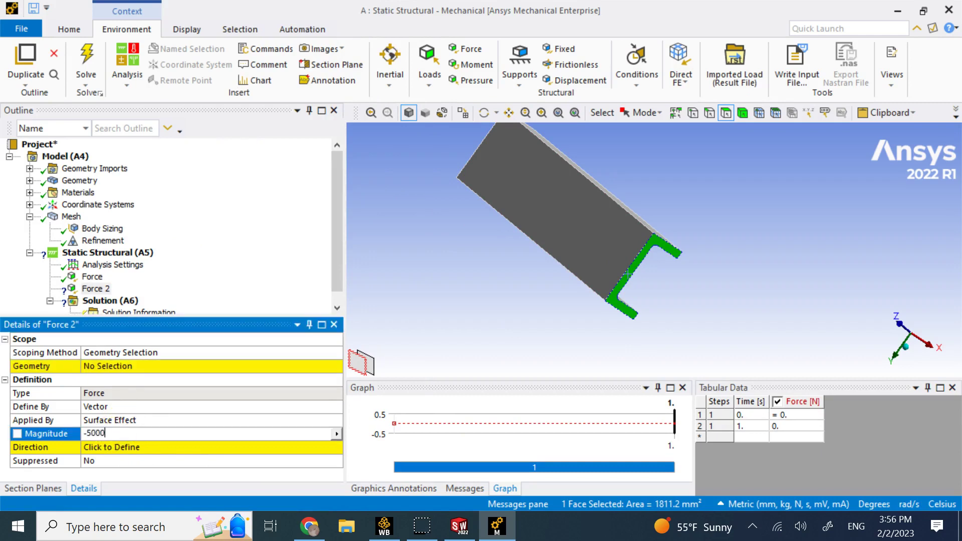
{"action": "key", "text": "Return"}
{"action": "left_click", "coordinate": [129, 368]}
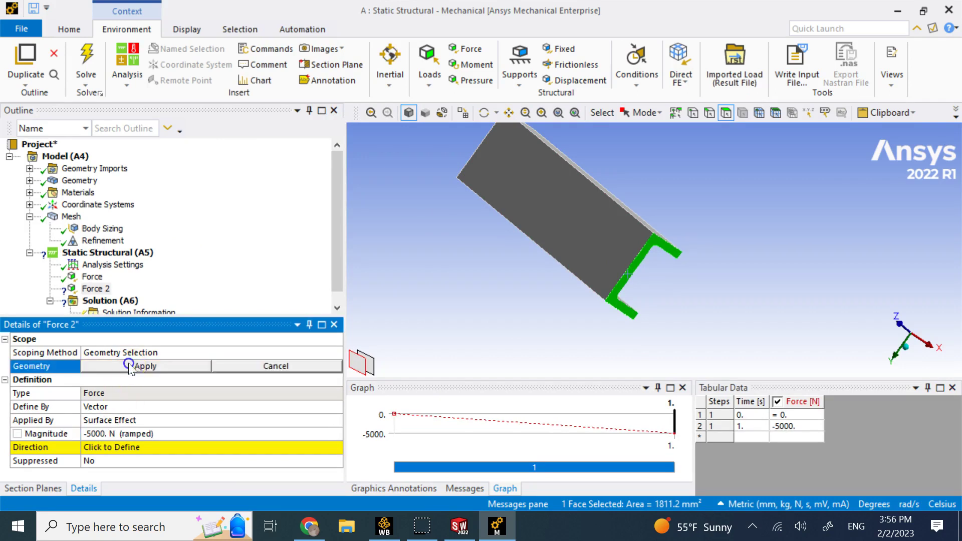
{"action": "left_click", "coordinate": [151, 371]}
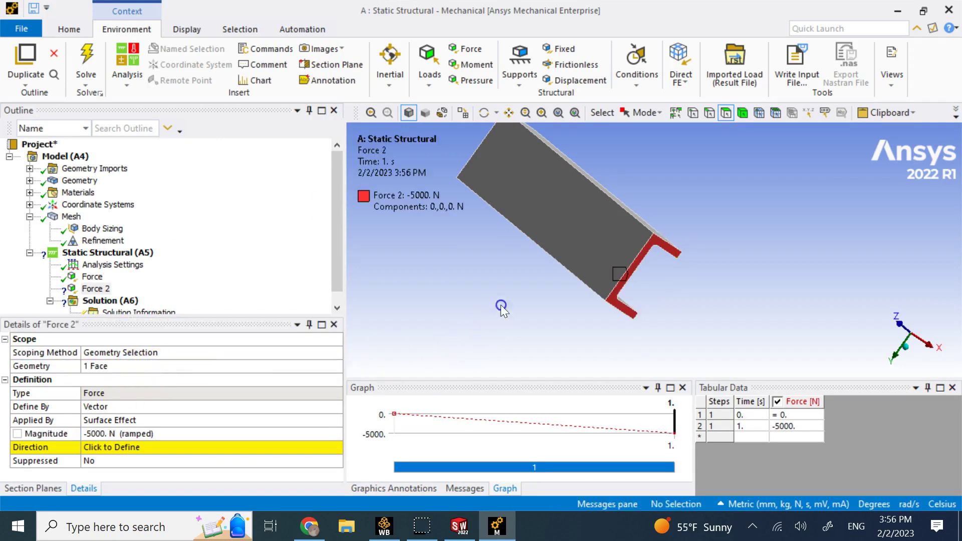
- Define the second force's direction as normal to its end face, along the beam's length
{"action": "middle_click_drag", "start_coordinate": [537, 266], "coordinate": [611, 191]}
{"action": "scroll", "coordinate": [625, 172], "scroll_direction": "down", "scroll_amount": 4}
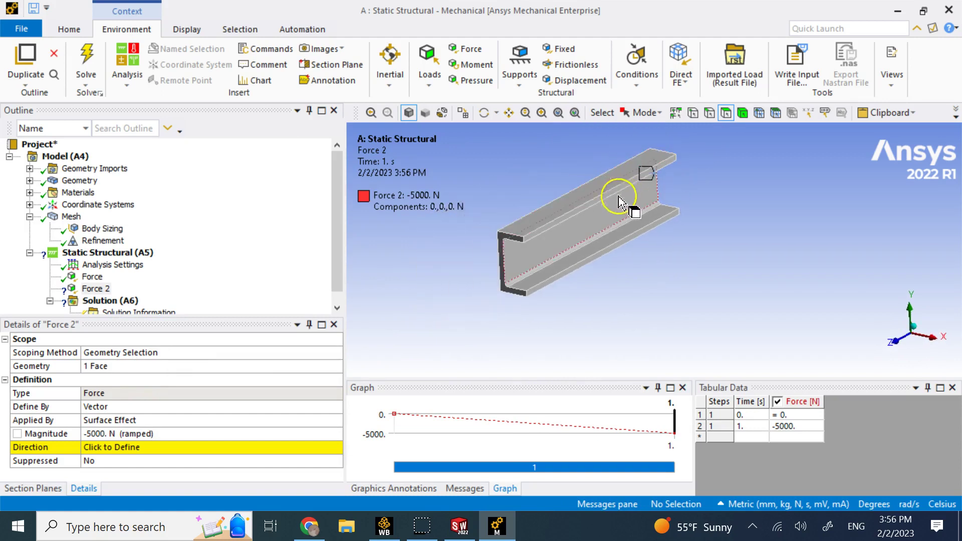
{"action": "left_click", "coordinate": [209, 447]}
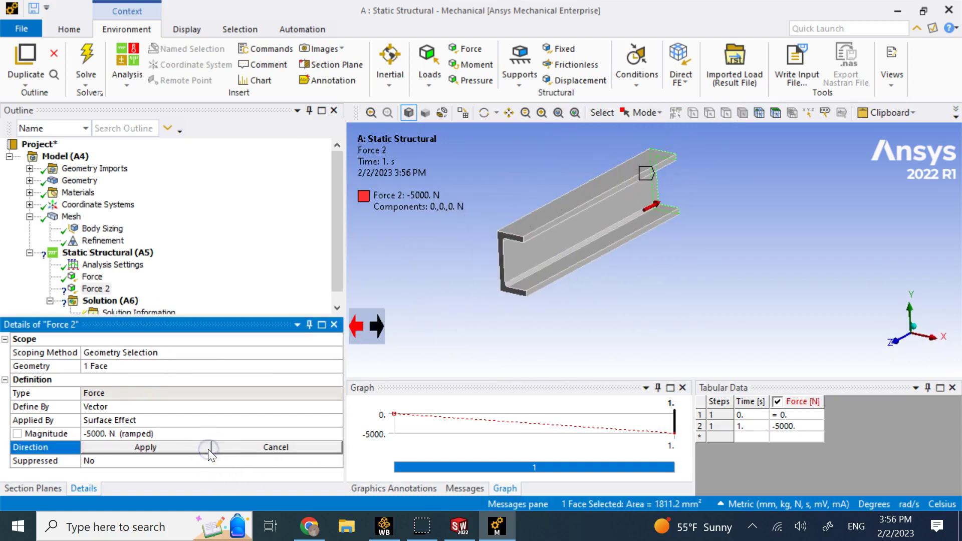
{"action": "left_click", "coordinate": [199, 447]}
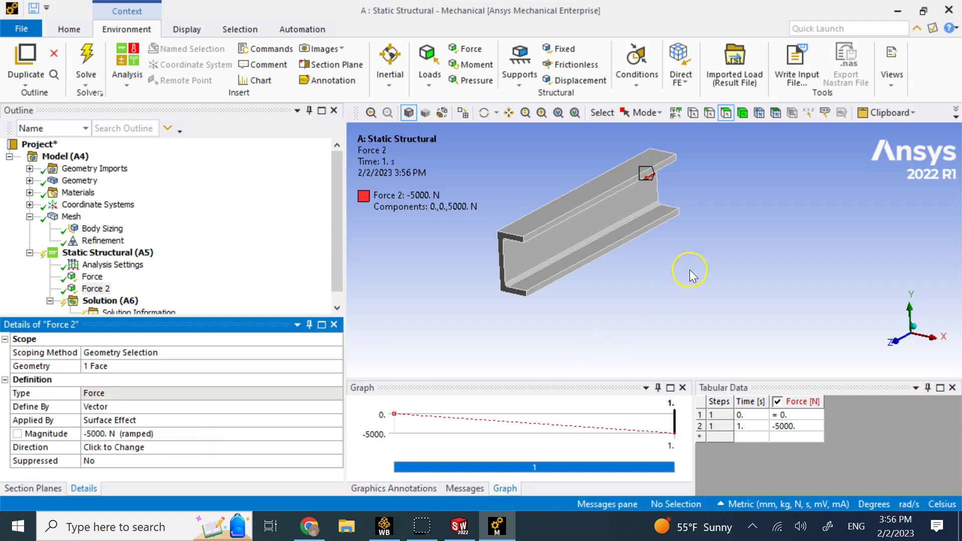
{"action": "middle_click_drag", "start_coordinate": [666, 260], "coordinate": [620, 245]}
- Check the first force's direction, and set the second force's magnitude to 5000 N
{"action": "left_click", "coordinate": [85, 278]}
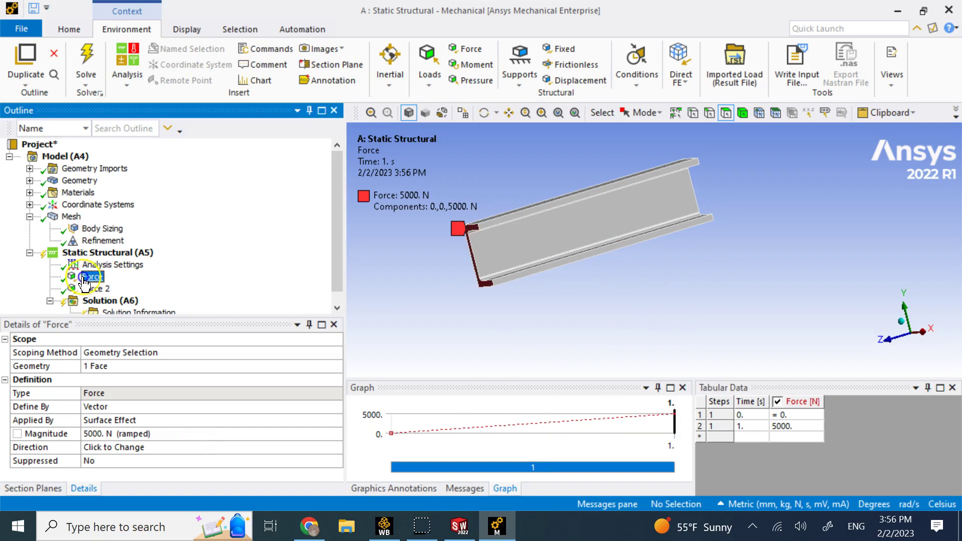
{"action": "left_click", "coordinate": [529, 205]}
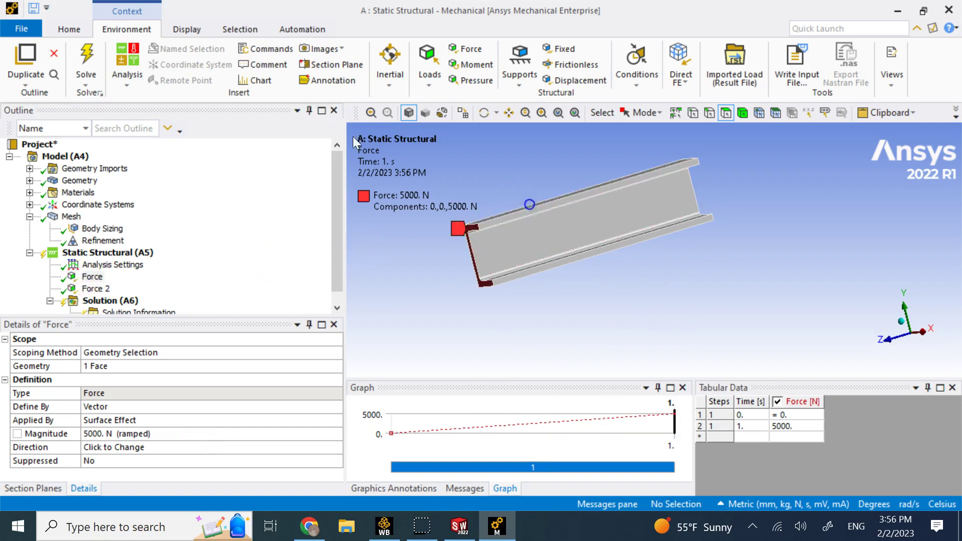
{"action": "middle_click_drag", "start_coordinate": [474, 206], "coordinate": [481, 220]}
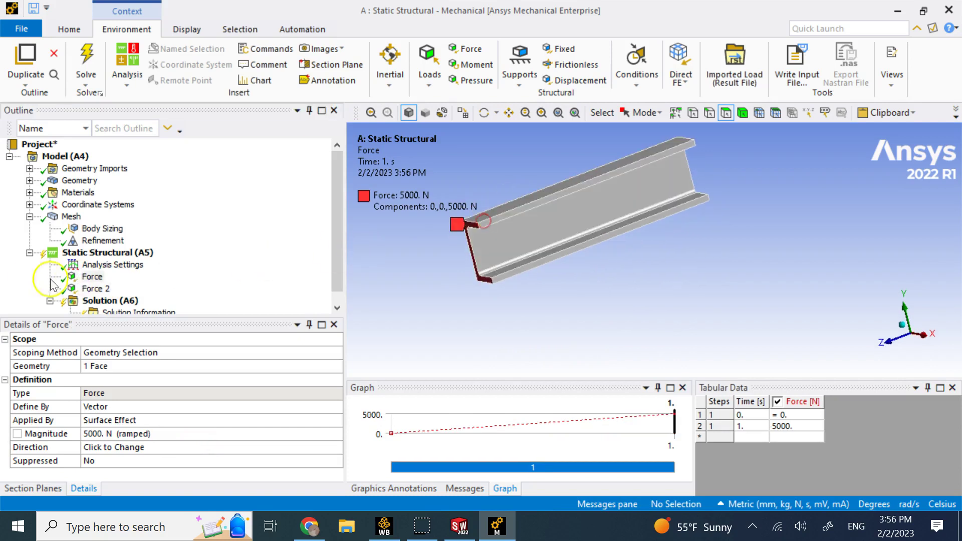
{"action": "left_click", "coordinate": [95, 290]}
{"action": "left_click", "coordinate": [90, 434]}
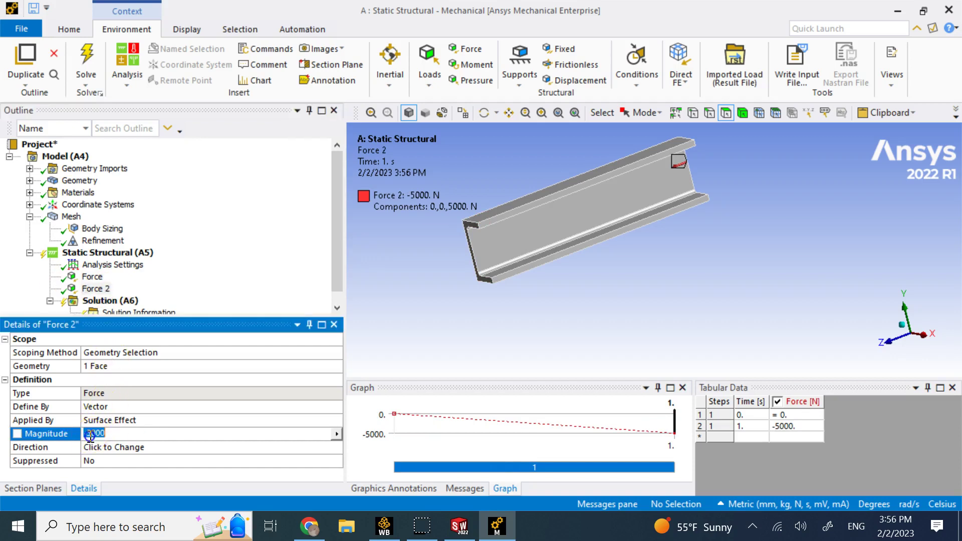
{"action": "key", "text": "Return"}
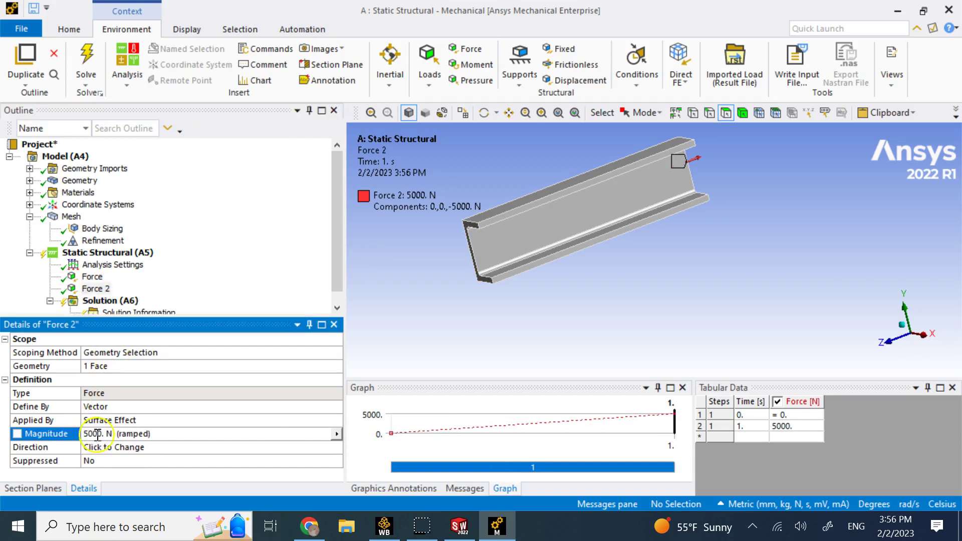
- Examine the arrow directions of both end forces on the beam to compare how they act
{"action": "left_click", "coordinate": [91, 278]}
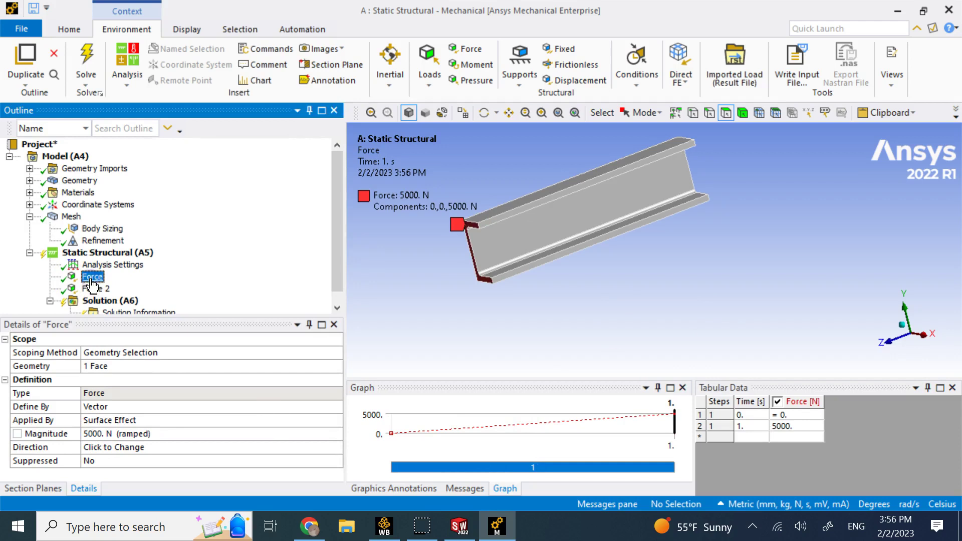
{"action": "middle_click_drag", "start_coordinate": [494, 214], "coordinate": [556, 260]}
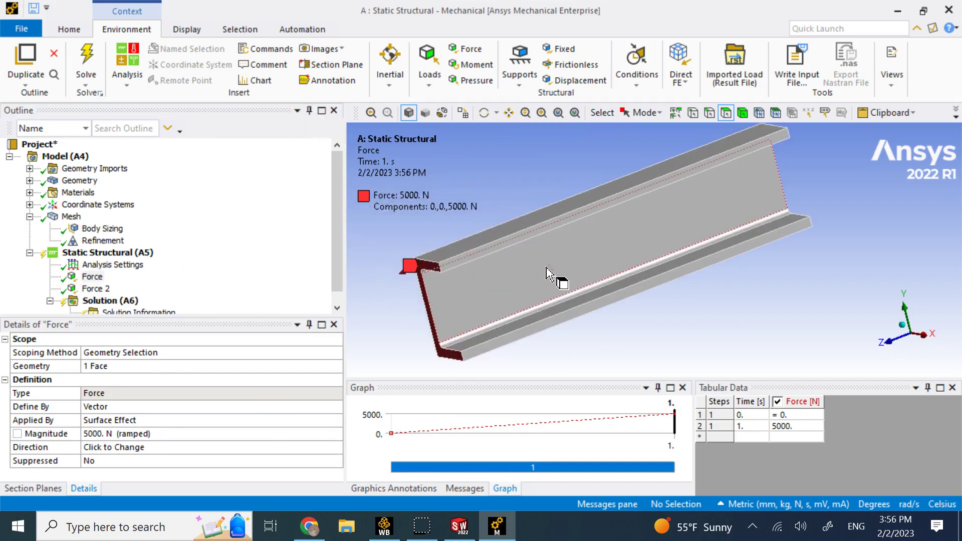
{"action": "scroll", "coordinate": [550, 274], "scroll_direction": "up", "scroll_amount": 2}
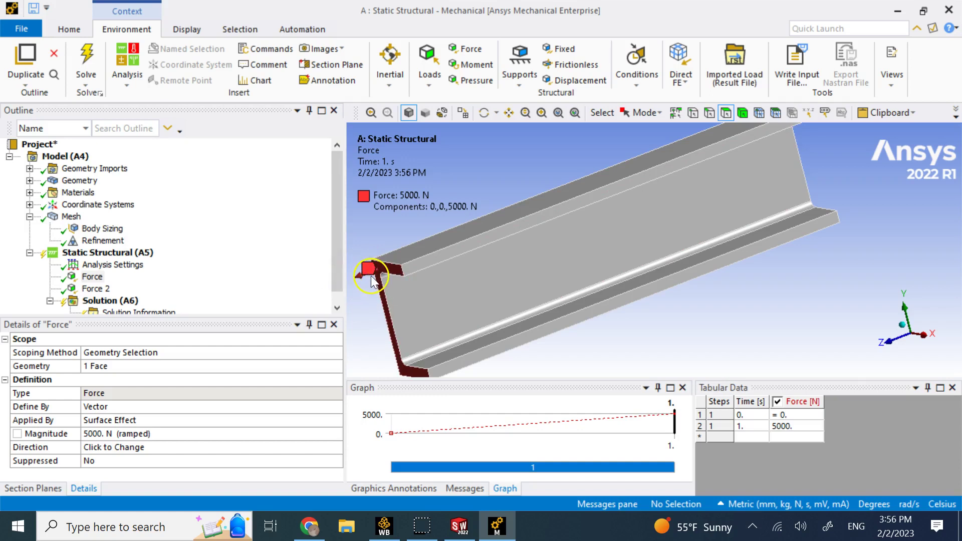
{"action": "scroll", "coordinate": [454, 272], "scroll_direction": "down", "scroll_amount": 2}
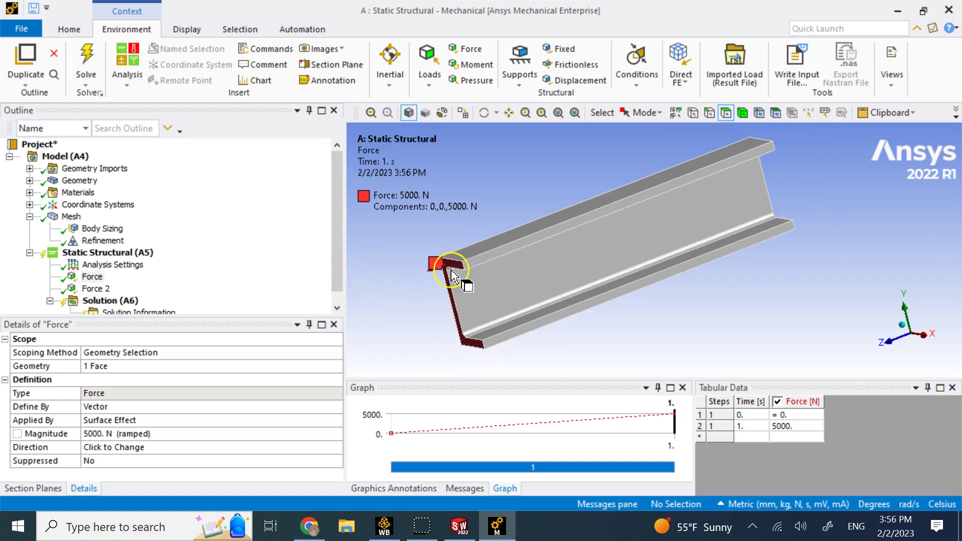
{"action": "left_click", "coordinate": [104, 290]}
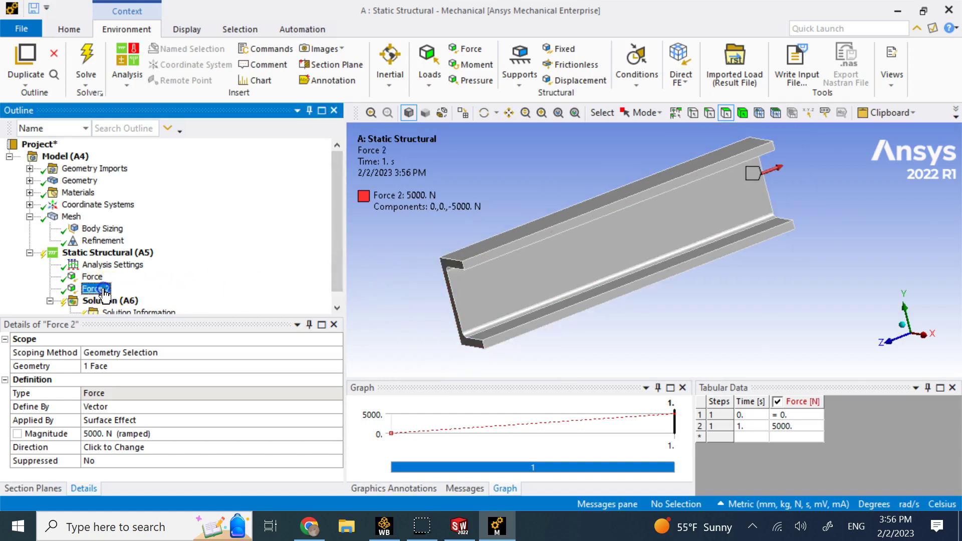
{"action": "left_click", "coordinate": [712, 228]}
{"action": "middle_click_drag", "start_coordinate": [716, 230], "coordinate": [737, 252]}
{"action": "scroll", "coordinate": [734, 249], "scroll_direction": "down", "scroll_amount": 2}
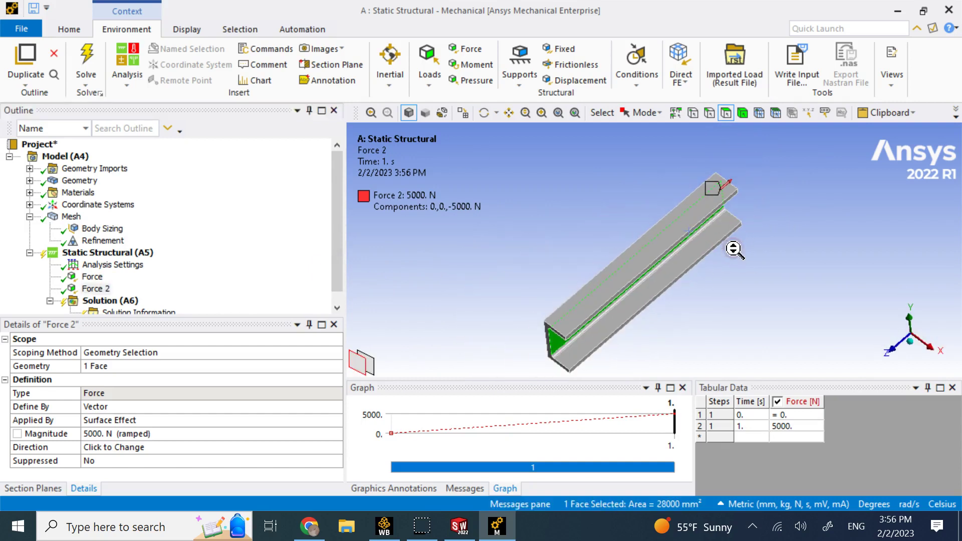
{"action": "left_click", "coordinate": [766, 315]}
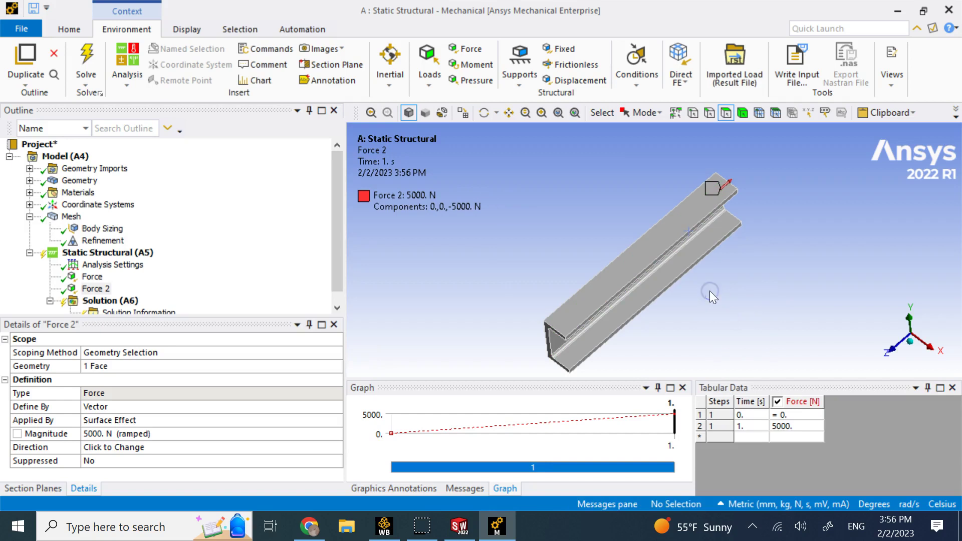
- Insert a Total Deformation result under Solution, covering all bodies
{"action": "left_click", "coordinate": [337, 307]}
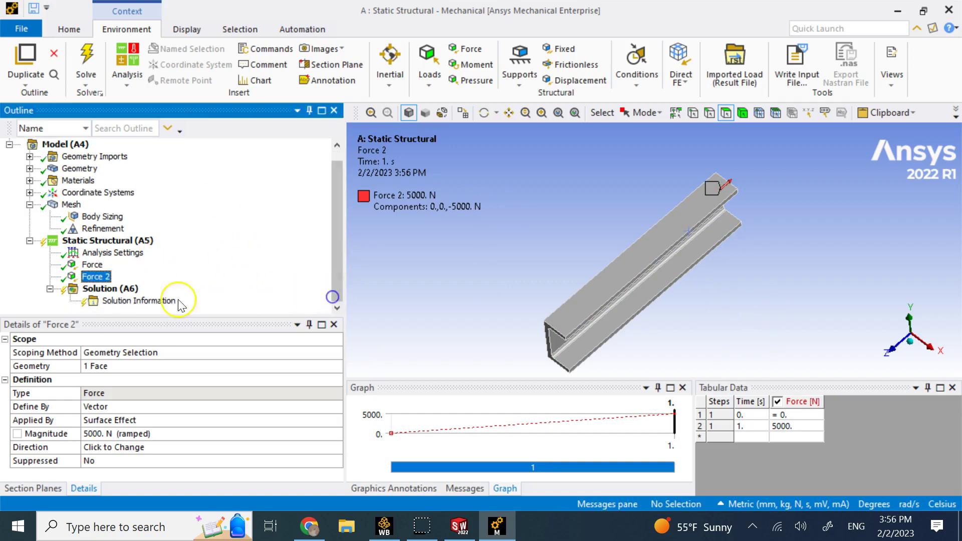
{"action": "right_click", "coordinate": [127, 281]}
{"action": "left_click", "coordinate": [115, 289]}
{"action": "right_click", "coordinate": [113, 290]}
{"action": "mouse_move", "coordinate": [145, 298]}
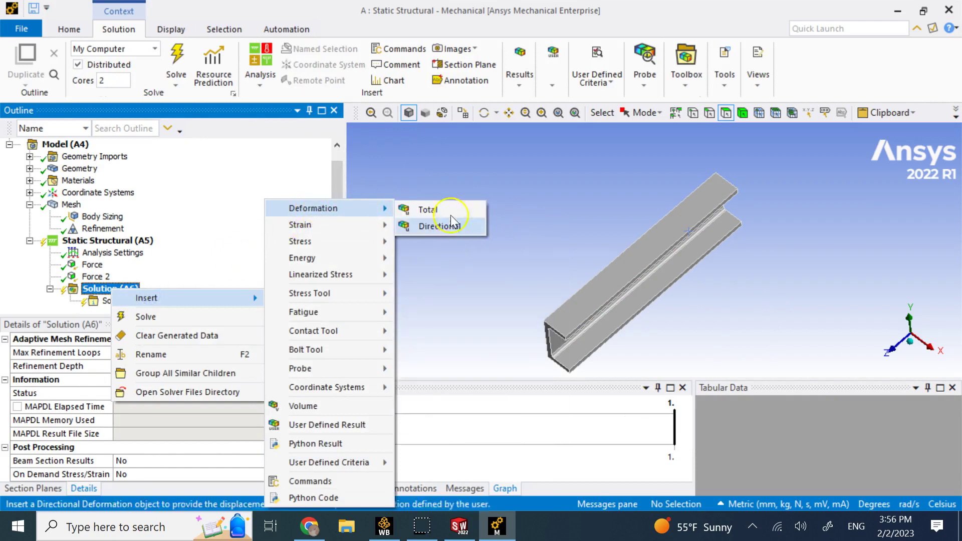
{"action": "left_click", "coordinate": [448, 210]}
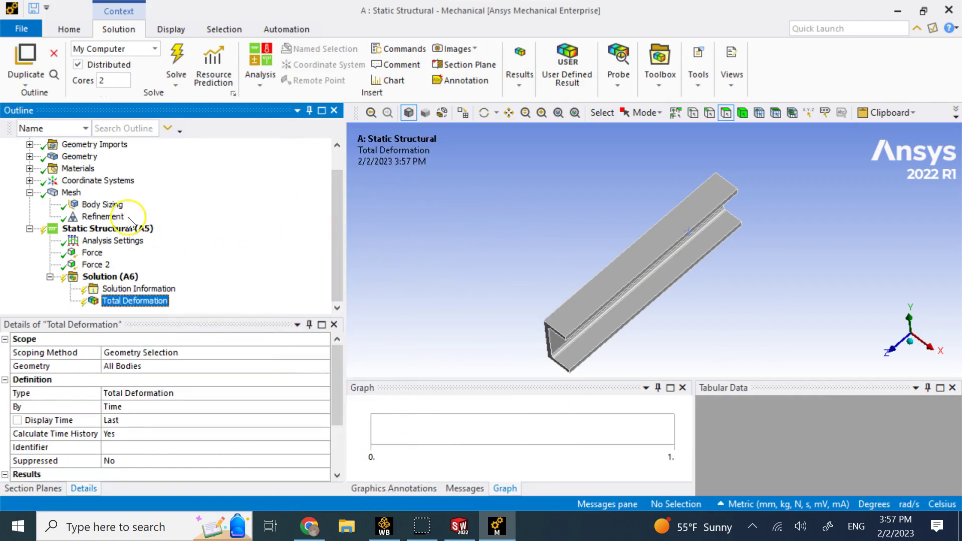
{"action": "middle_click_drag", "start_coordinate": [530, 277], "coordinate": [541, 255]}
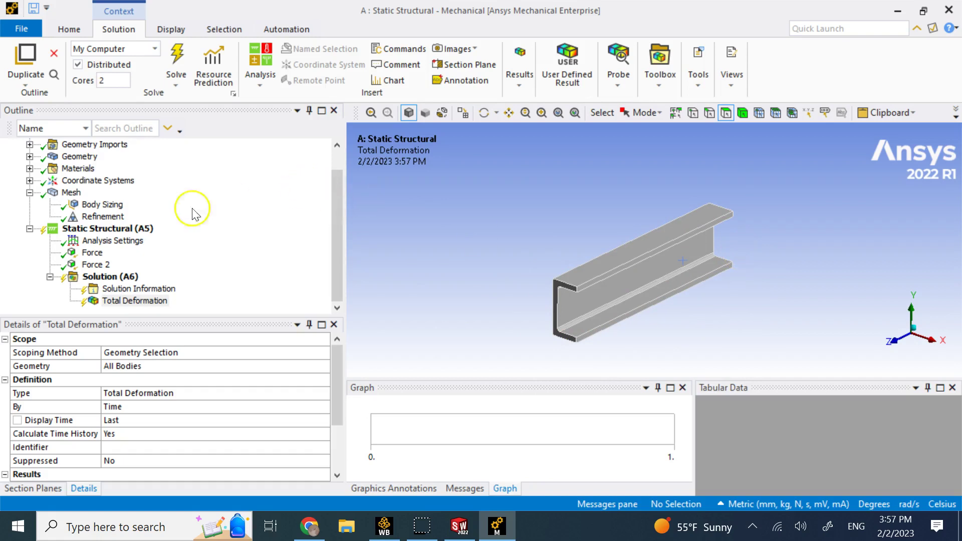
- Try to solve the static structural analysis with only the two end forces applied
{"action": "left_click", "coordinate": [110, 279]}
{"action": "right_click", "coordinate": [110, 285]}
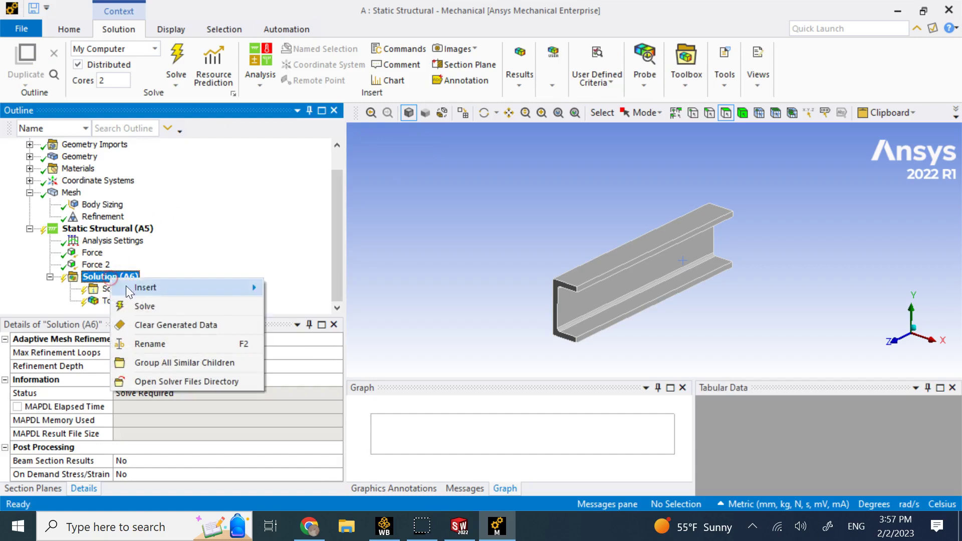
{"action": "left_click", "coordinate": [150, 305]}
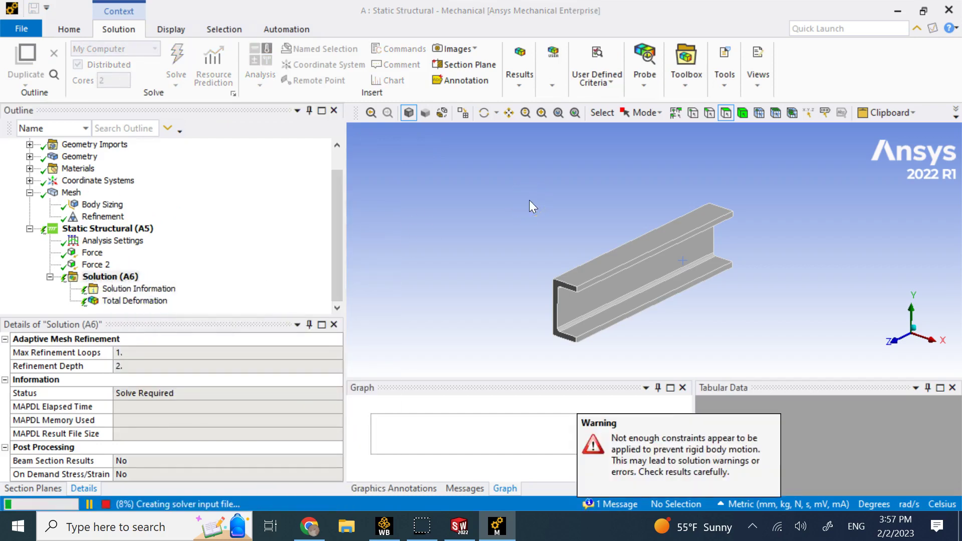
{"action": "left_click", "coordinate": [731, 471]}
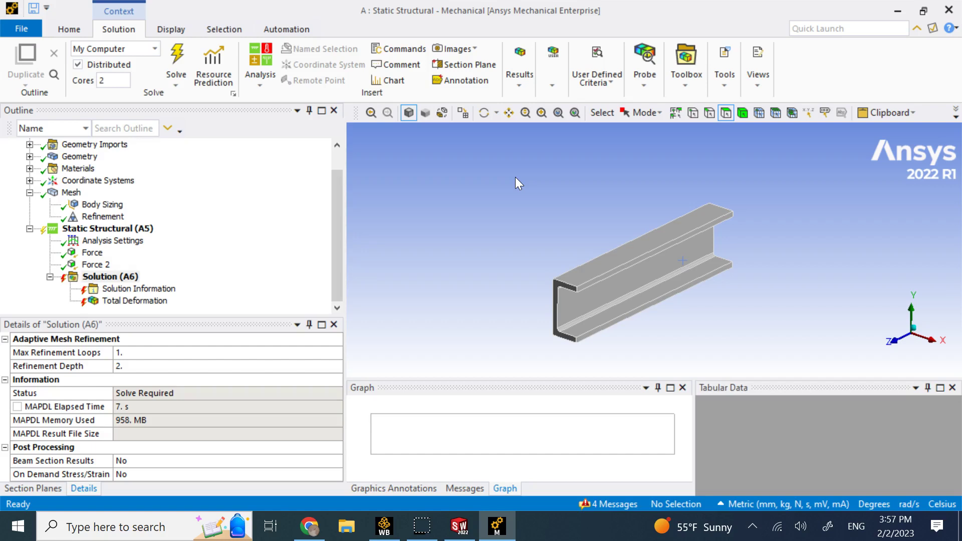
{"action": "scroll", "coordinate": [650, 321], "scroll_direction": "up", "scroll_amount": 2}
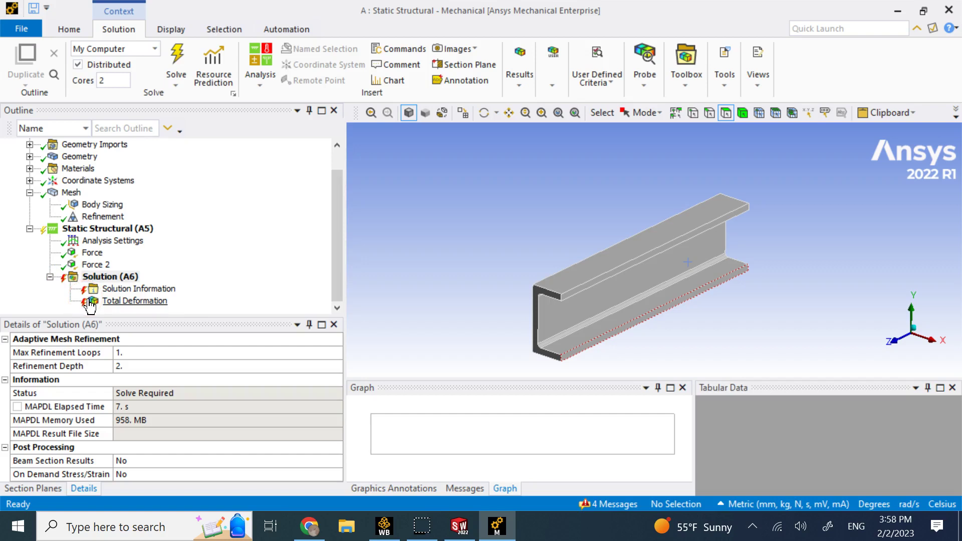
- Set Weak Springs to On in the solver controls of the Analysis Settings
{"action": "left_click", "coordinate": [135, 245]}
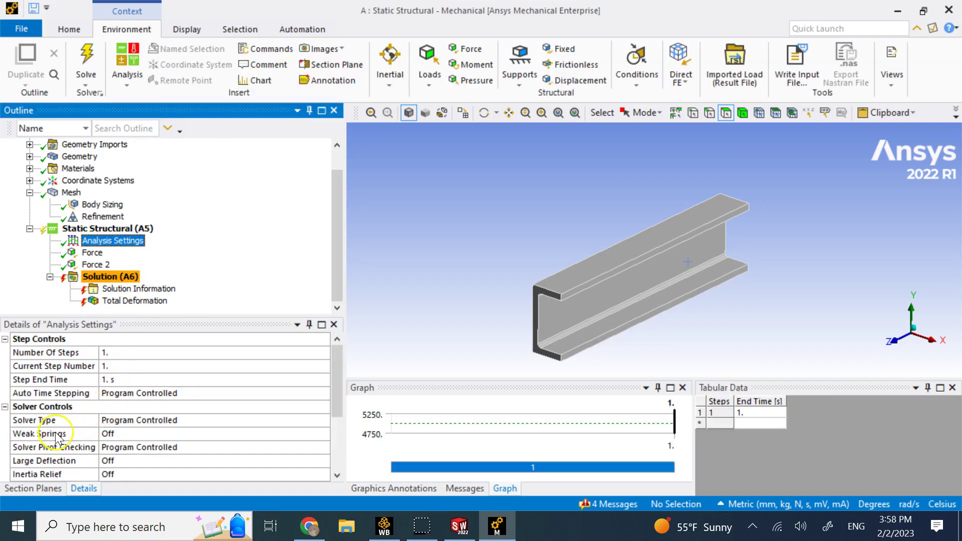
{"action": "left_click", "coordinate": [316, 434]}
{"action": "left_click", "coordinate": [324, 434]}
{"action": "left_click", "coordinate": [190, 457]}
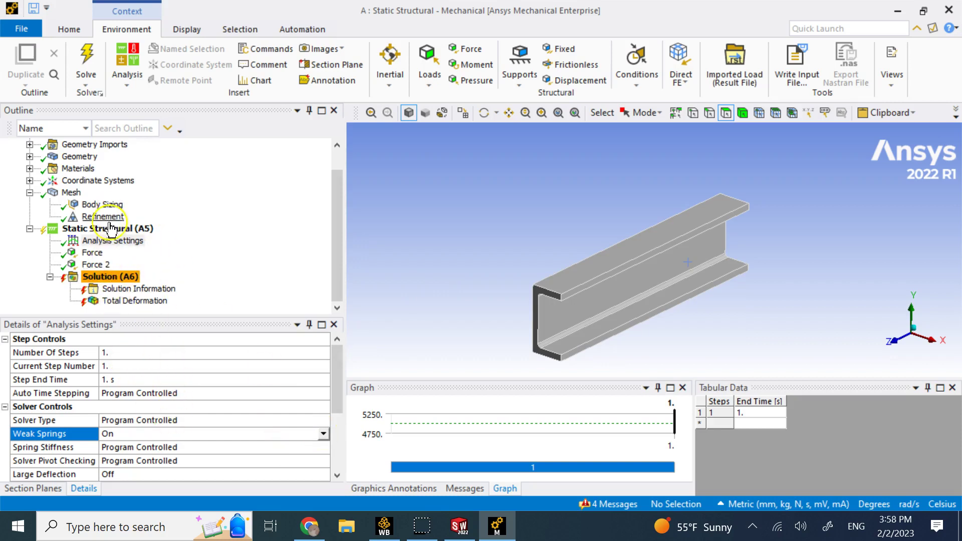
- Solve the analysis with weak springs enabled and display the Total Deformation result
{"action": "right_click", "coordinate": [112, 279]}
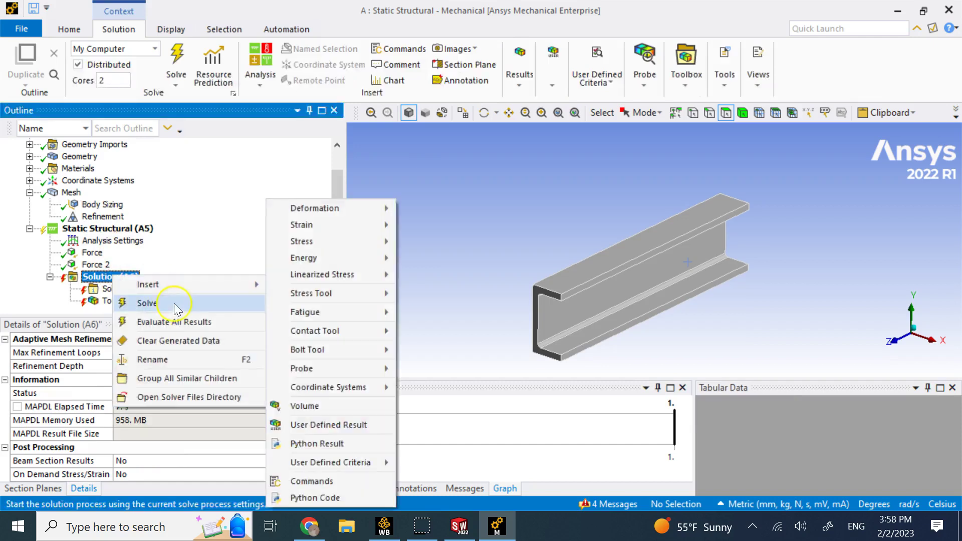
{"action": "left_click", "coordinate": [173, 303]}
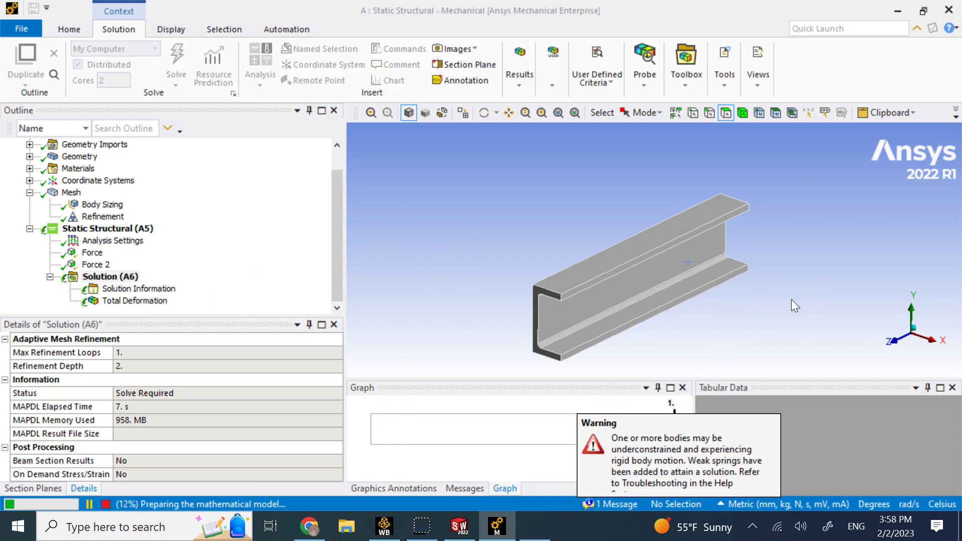
{"action": "left_click", "coordinate": [476, 228]}
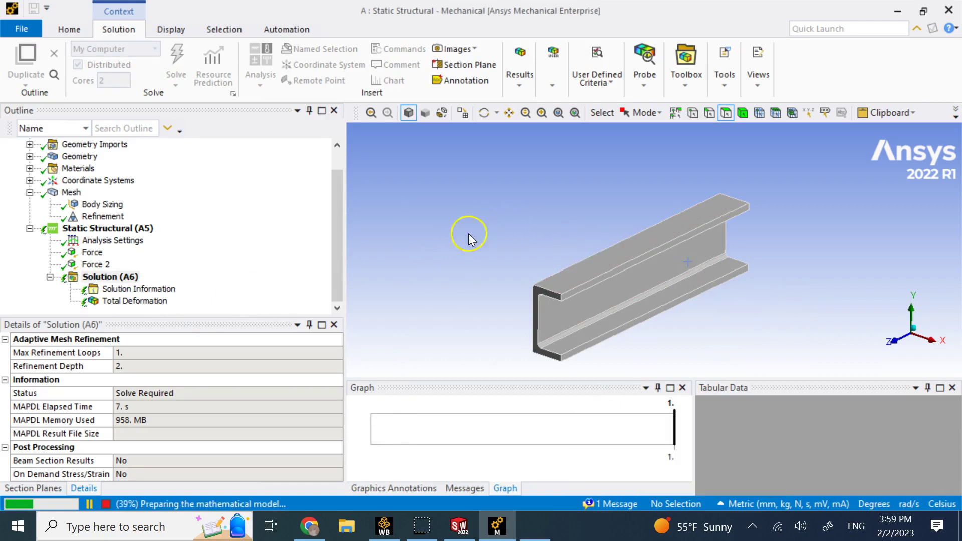
{"action": "left_click", "coordinate": [135, 301]}
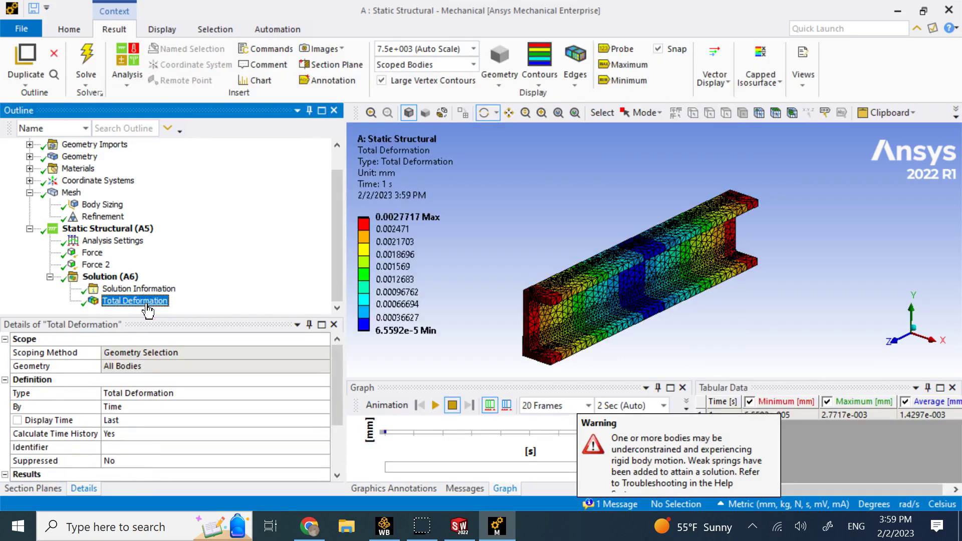
- Set Weak Springs to Off in the solver controls of the Analysis Settings
{"action": "left_click", "coordinate": [153, 307]}
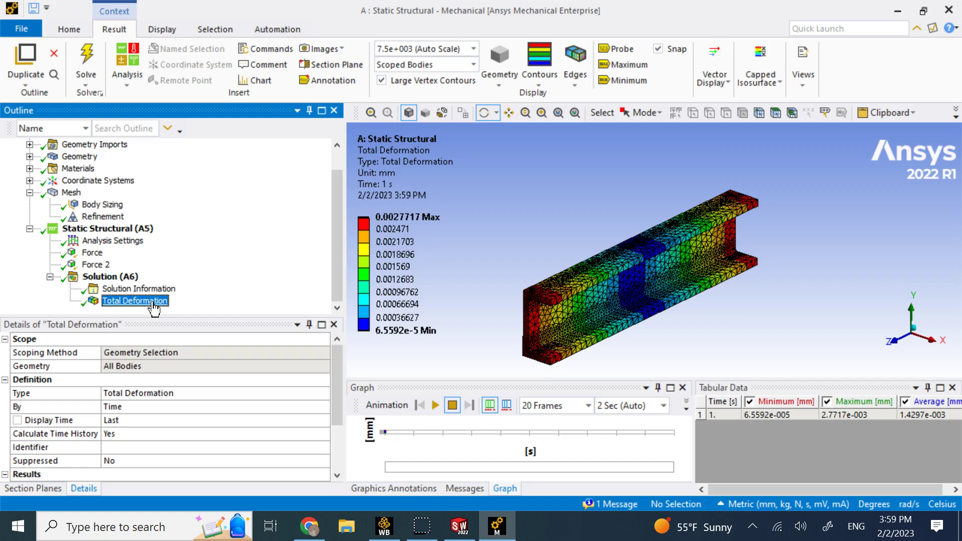
{"action": "left_click", "coordinate": [113, 241]}
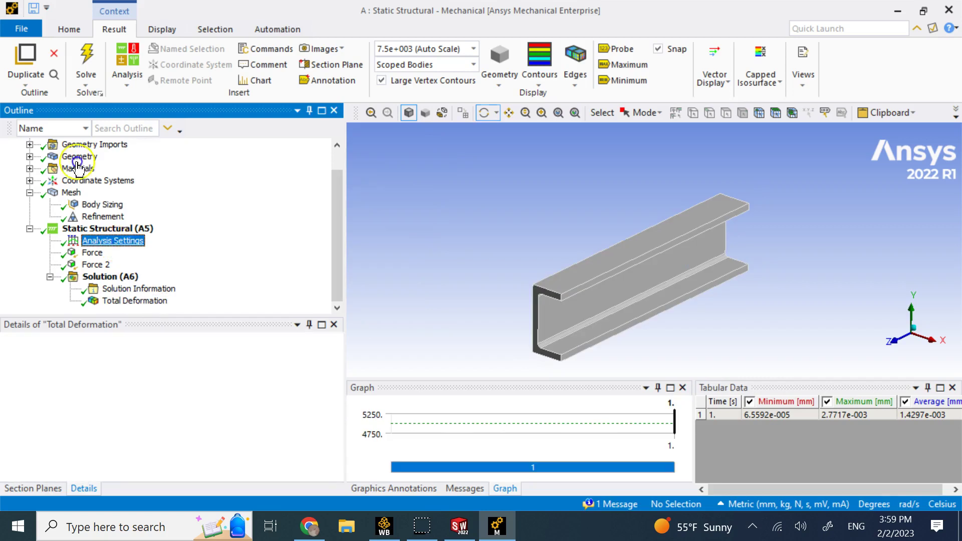
{"action": "left_click", "coordinate": [291, 433]}
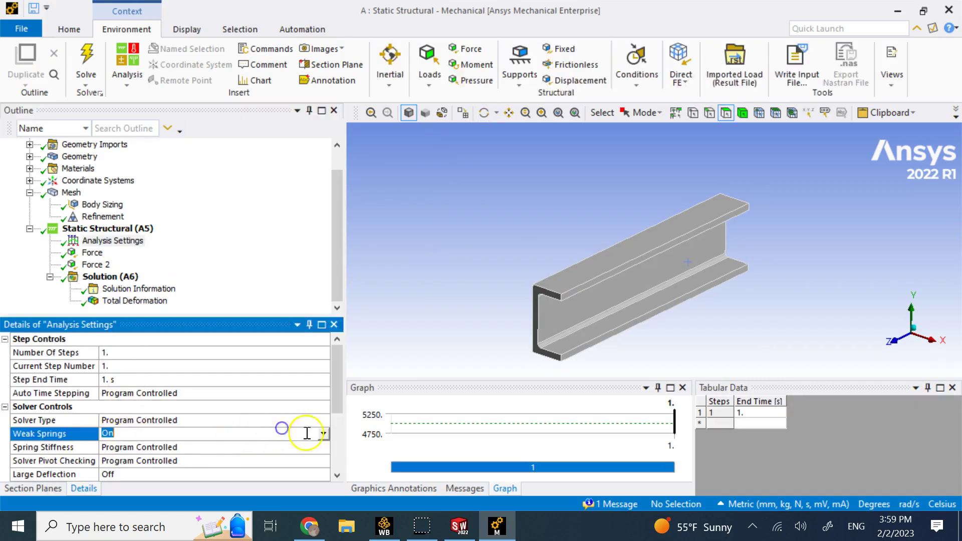
{"action": "left_click", "coordinate": [326, 435]}
{"action": "left_click", "coordinate": [231, 466]}
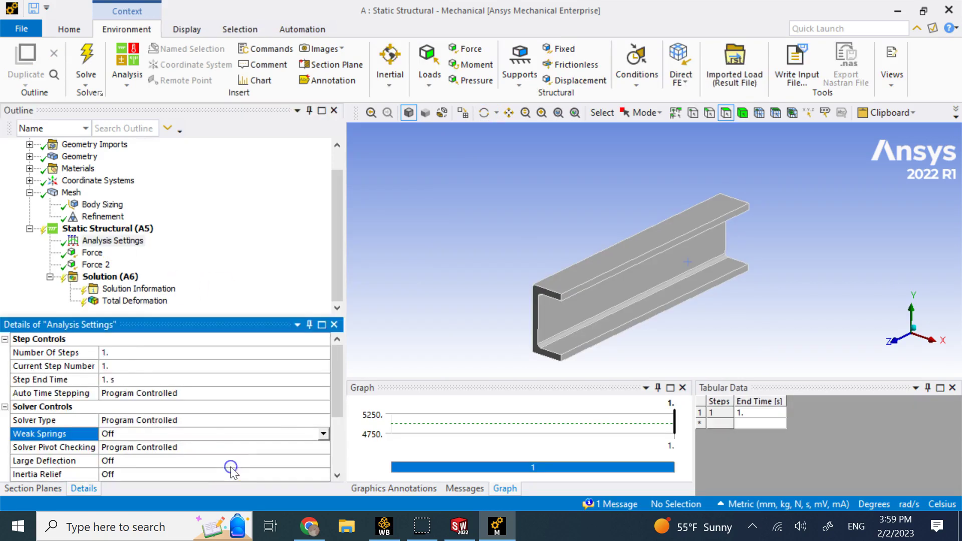
- Delete the first 5000 N force, the one acting in +Z on the channel's near end face
{"action": "left_click", "coordinate": [96, 255]}
{"action": "left_click", "coordinate": [95, 264]}
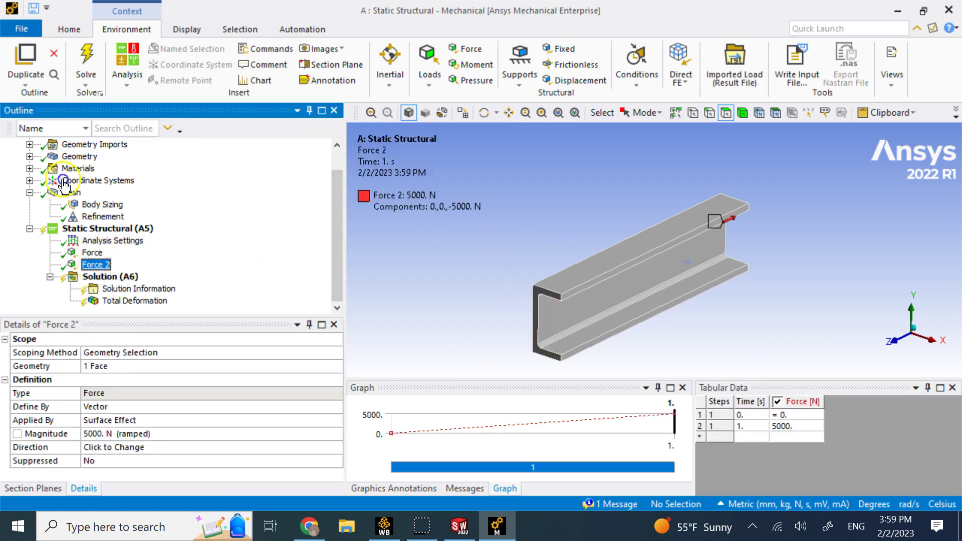
{"action": "left_click", "coordinate": [92, 252]}
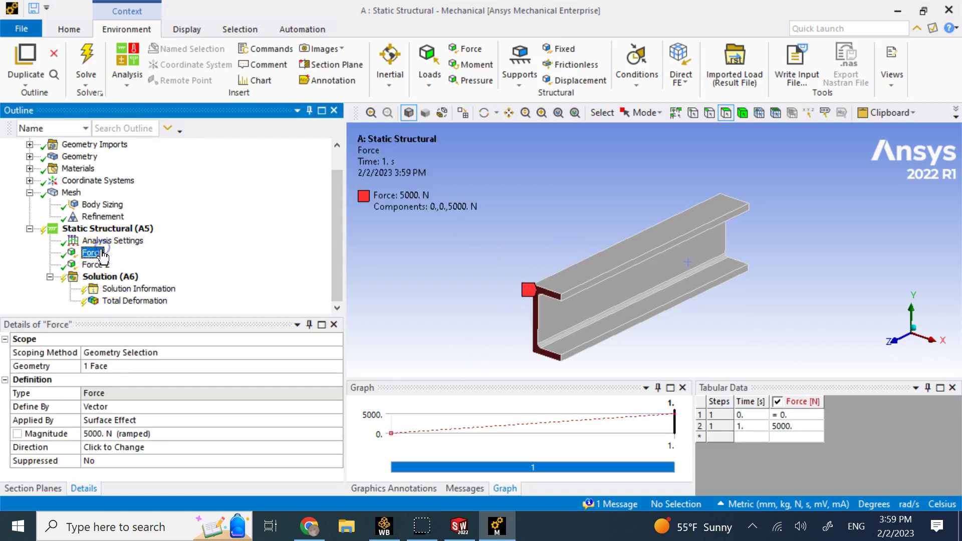
{"action": "right_click", "coordinate": [92, 253]}
{"action": "left_click", "coordinate": [138, 370]}
{"action": "left_click", "coordinate": [468, 315]}
- Add a Fixed Support to the static structural analysis on the C-channel's near end face
{"action": "right_click", "coordinate": [133, 242]}
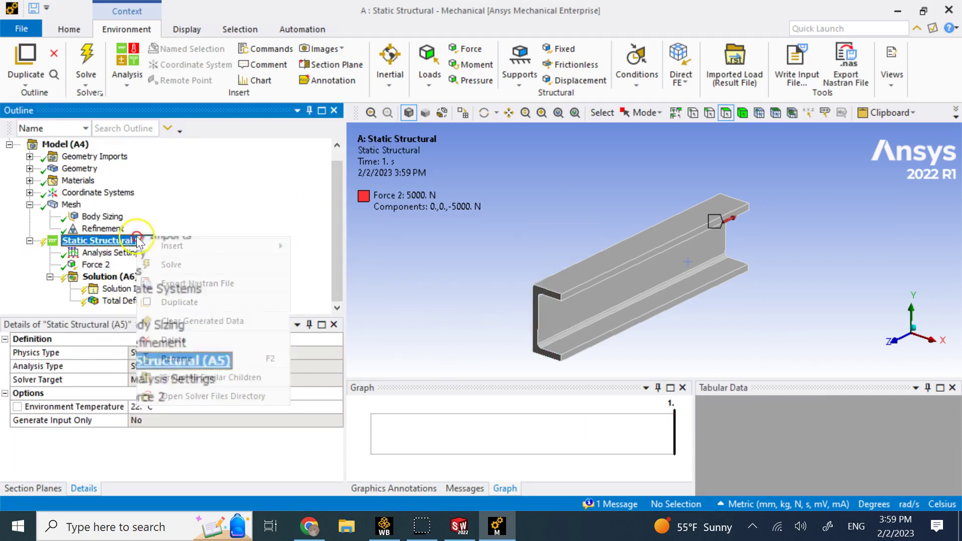
{"action": "mouse_move", "coordinate": [189, 246]}
{"action": "left_click", "coordinate": [341, 248]}
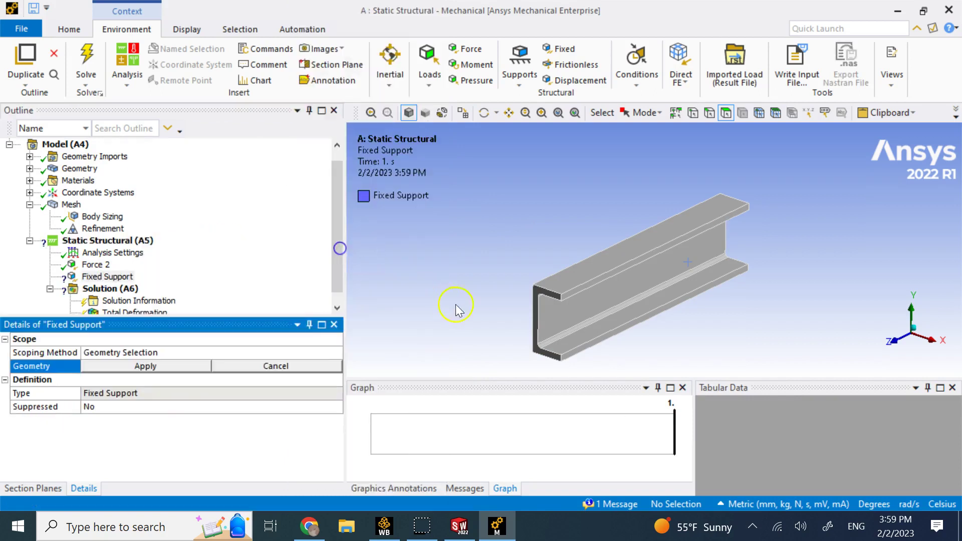
{"action": "left_click", "coordinate": [539, 300]}
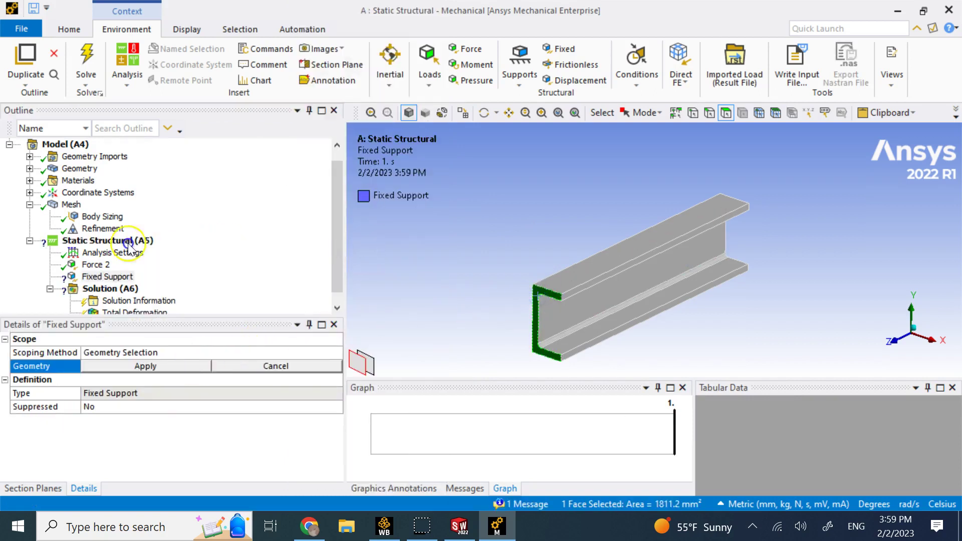
{"action": "left_click", "coordinate": [193, 366]}
{"action": "left_click", "coordinate": [414, 261]}
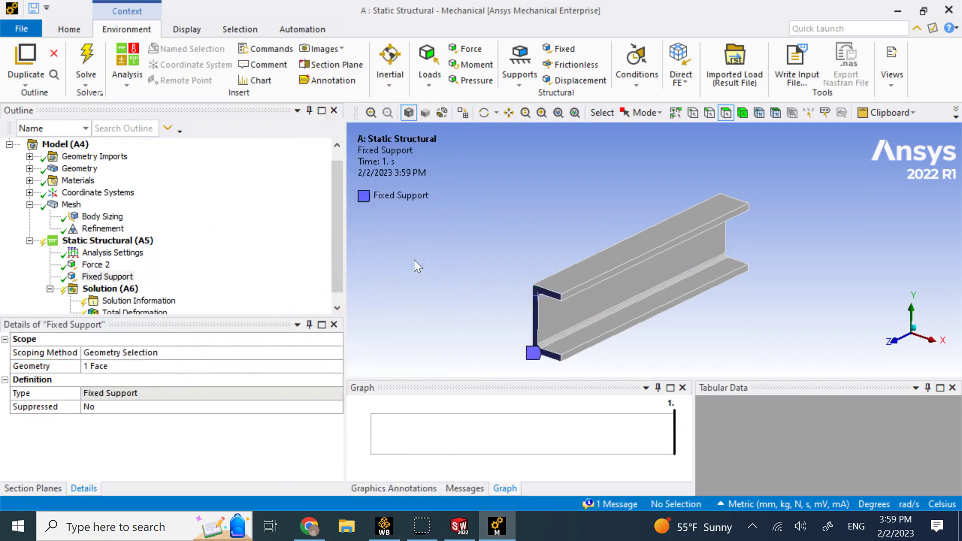
- Insert an Equivalent (von-Mises) Stress result under Solution
{"action": "scroll", "coordinate": [415, 261], "scroll_direction": "down", "scroll_amount": 2}
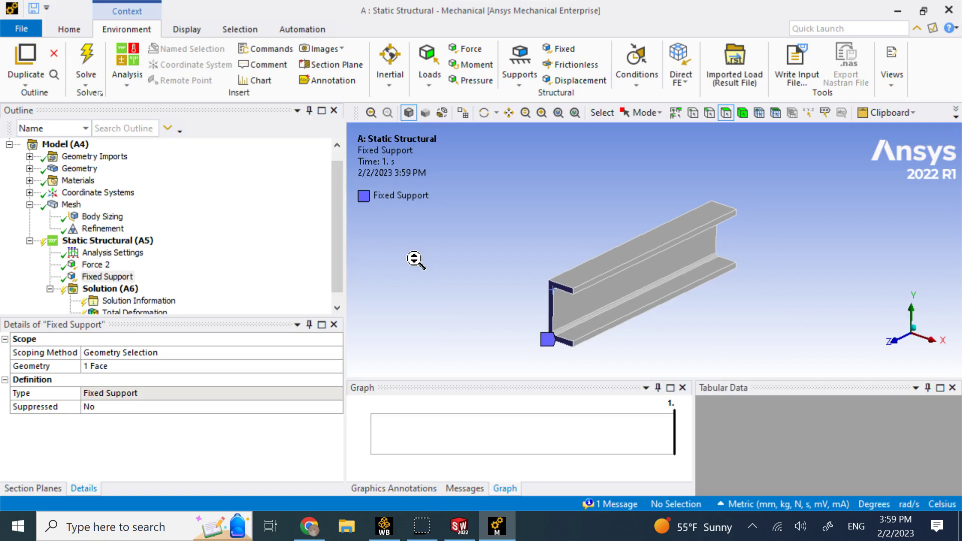
{"action": "right_click", "coordinate": [116, 287]}
{"action": "mouse_move", "coordinate": [224, 303]}
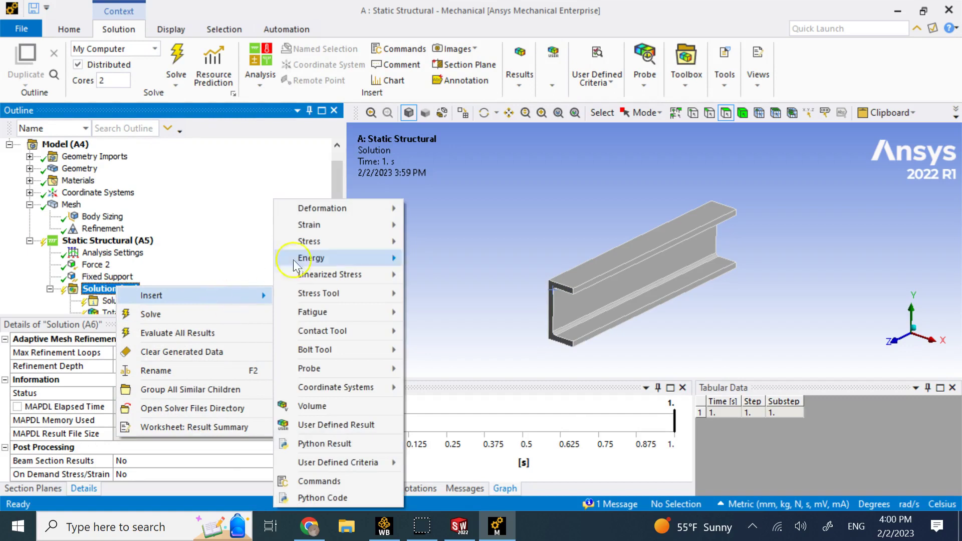
{"action": "mouse_move", "coordinate": [340, 246]}
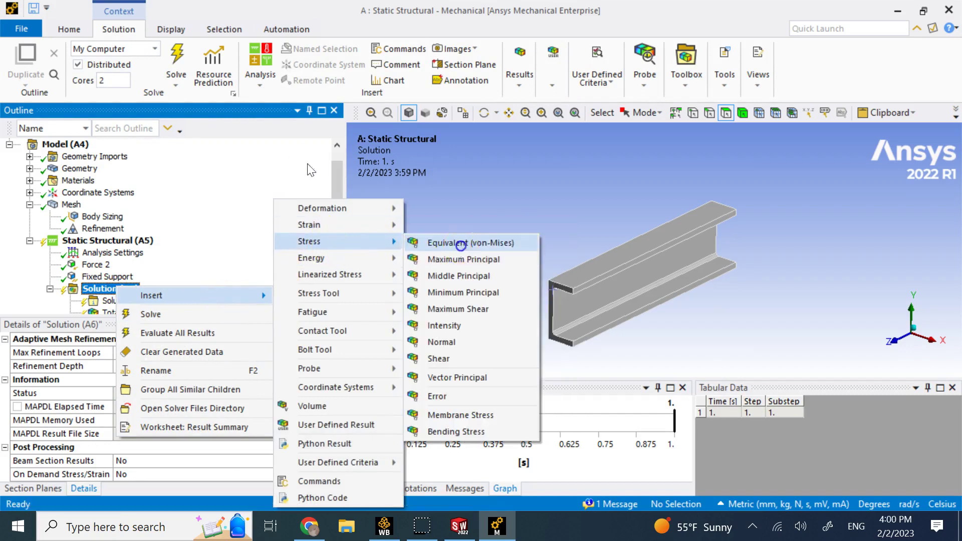
{"action": "left_click", "coordinate": [454, 242]}
- Solve the analysis with the fixed support and remaining force, and display the Equivalent Stress result
{"action": "right_click", "coordinate": [113, 264]}
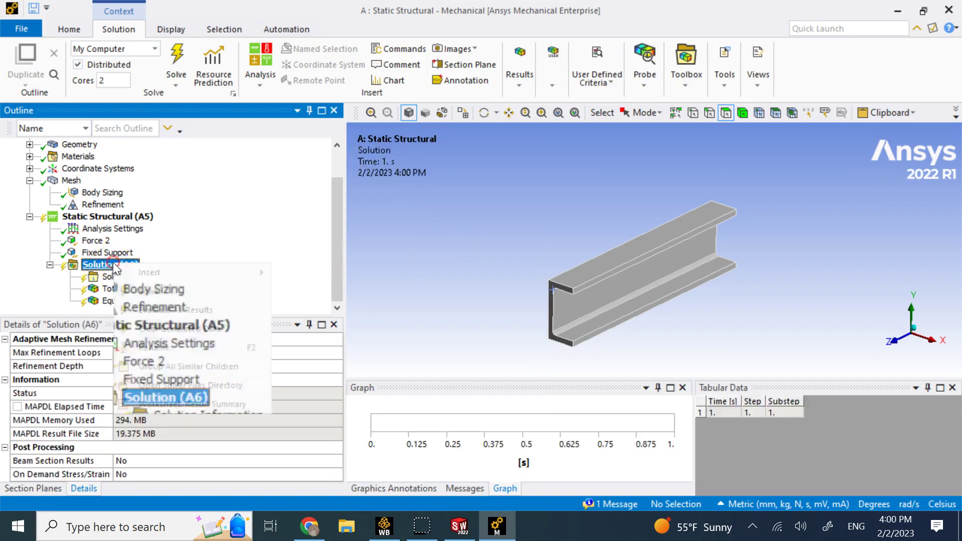
{"action": "left_click", "coordinate": [170, 290]}
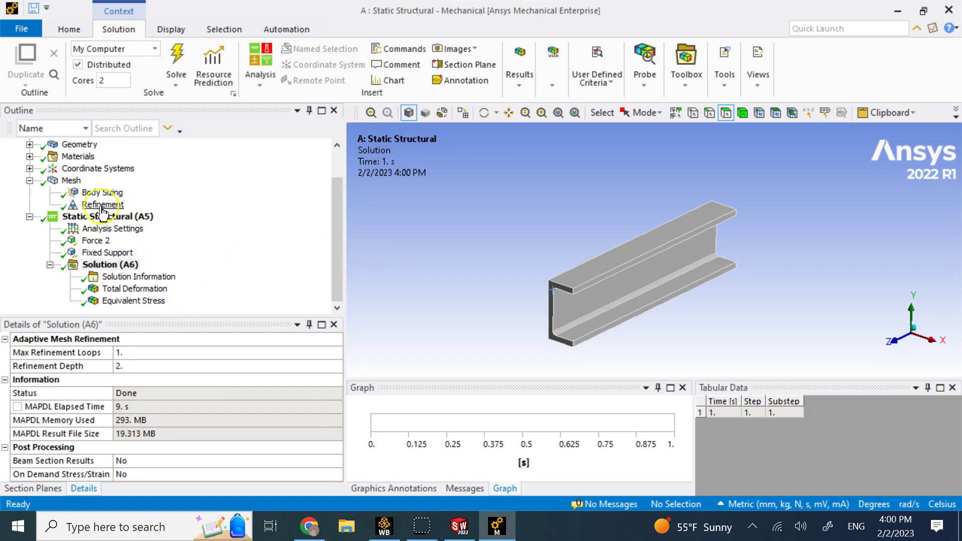
{"action": "scroll", "coordinate": [102, 212], "scroll_direction": "up", "scroll_amount": 1}
{"action": "left_click", "coordinate": [29, 193]}
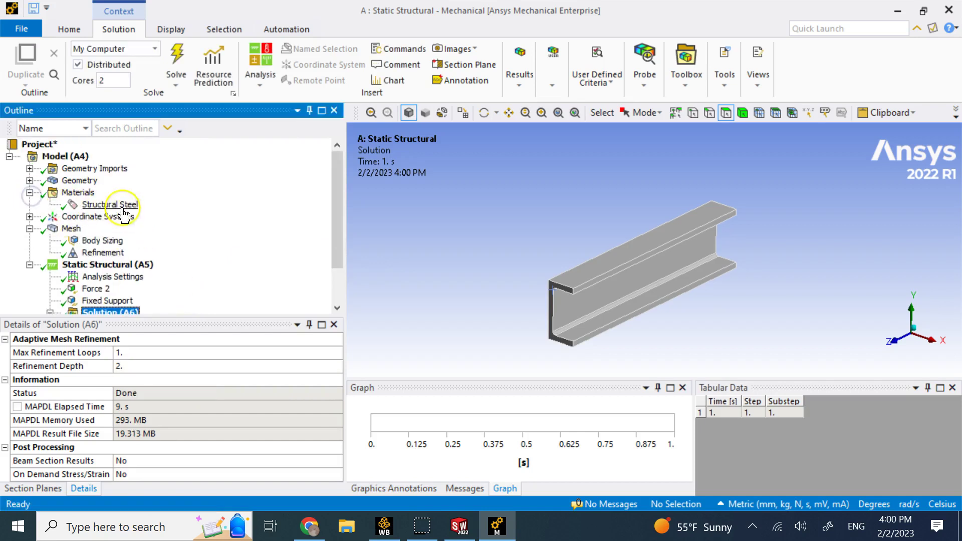
{"action": "left_click", "coordinate": [30, 193]}
{"action": "scroll", "coordinate": [168, 279], "scroll_direction": "down", "scroll_amount": 1}
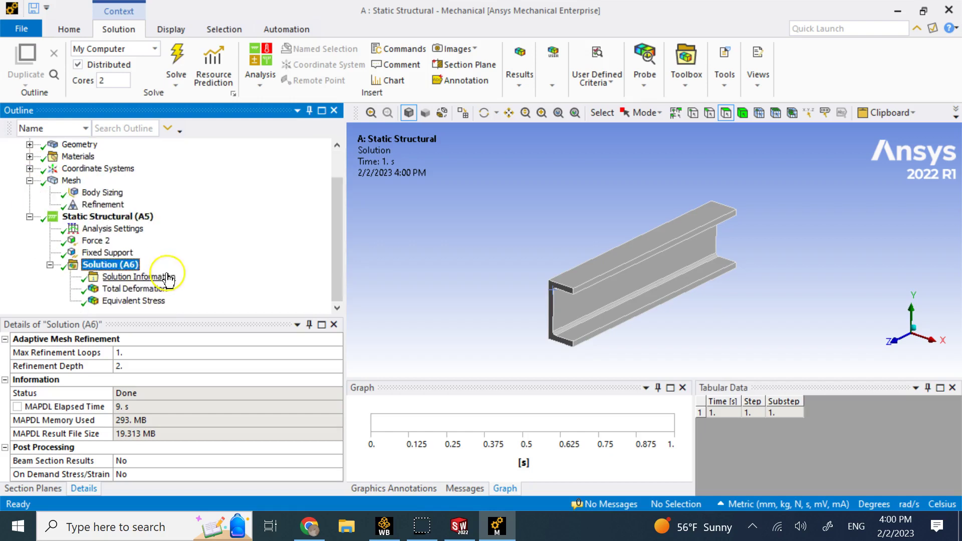
{"action": "left_click", "coordinate": [126, 301]}
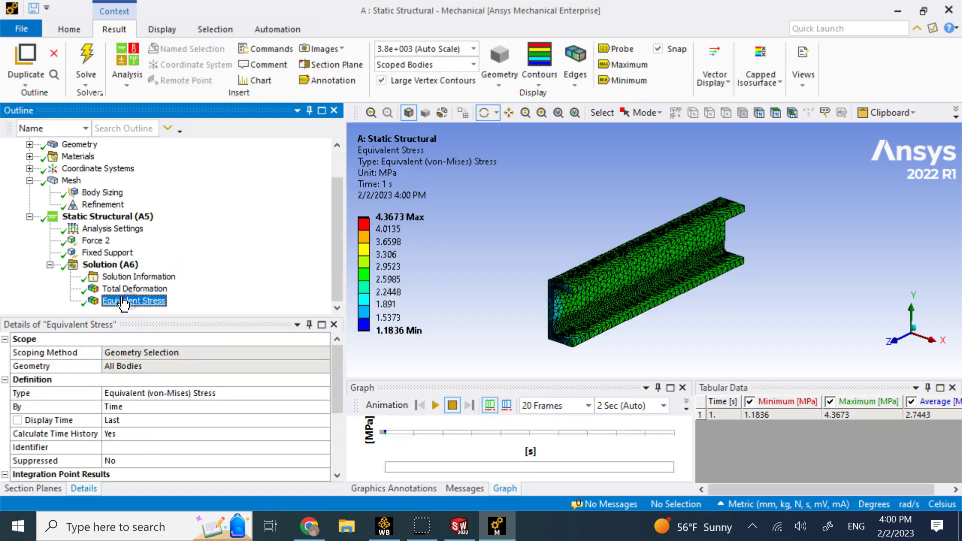
{"action": "left_click", "coordinate": [380, 224]}
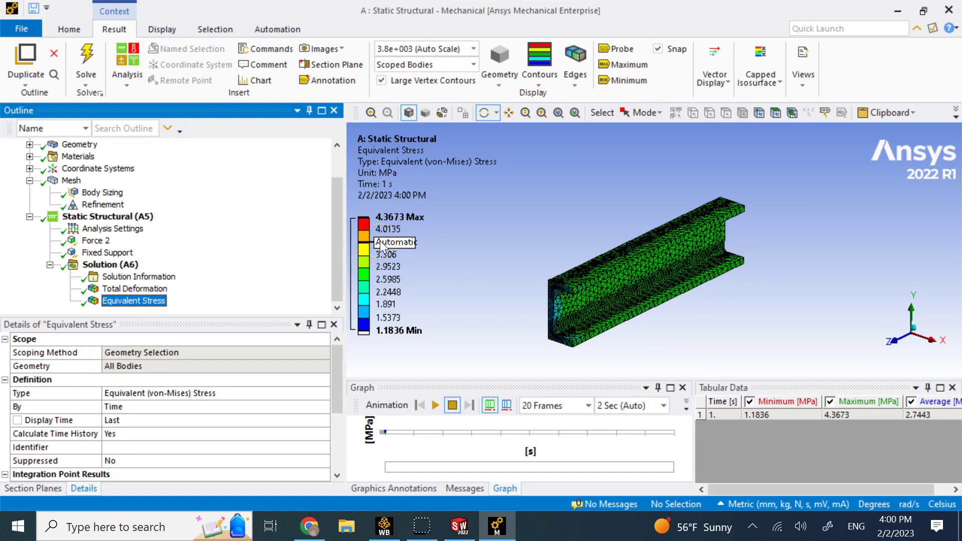
{"action": "left_click", "coordinate": [146, 299]}
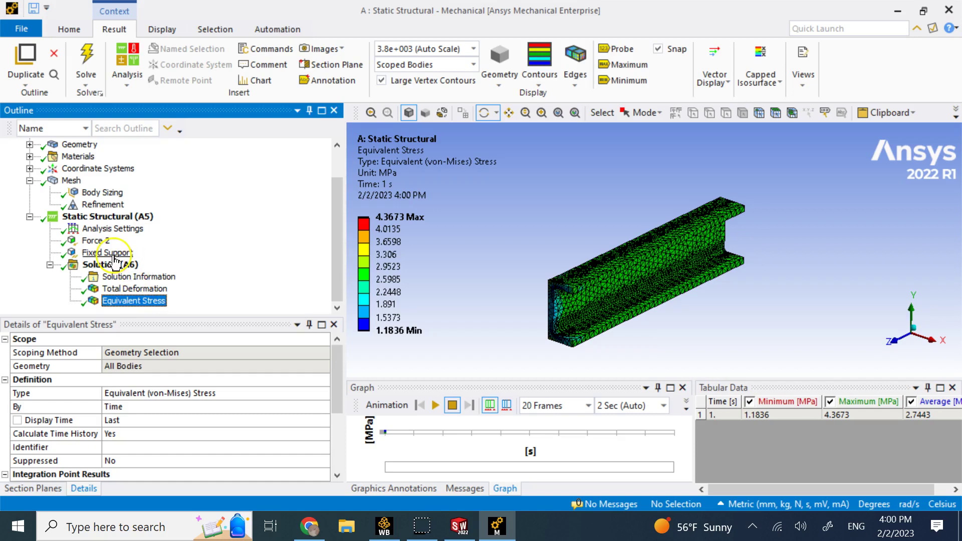
- Add a Standard Earth Gravity load to the static structural analysis and set its direction to -Y
{"action": "left_click", "coordinate": [125, 220]}
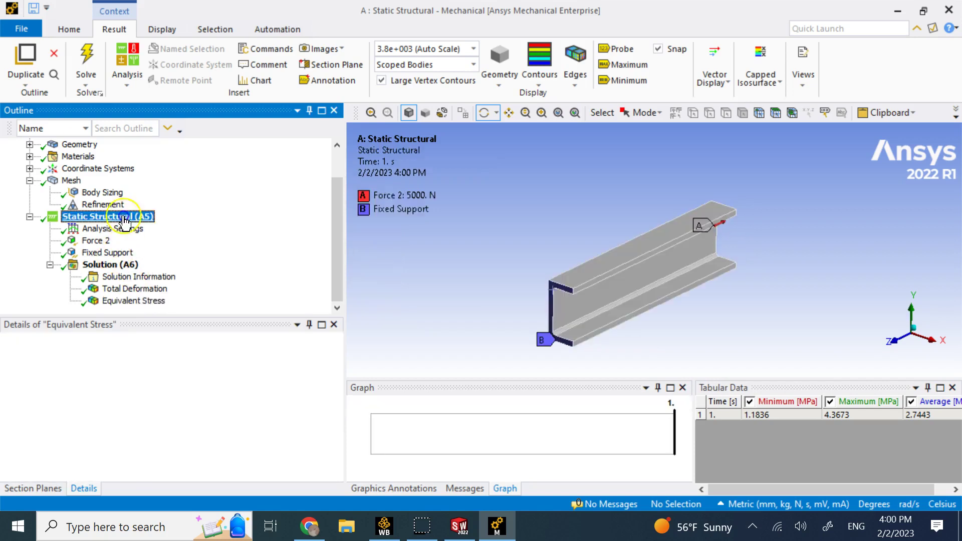
{"action": "right_click", "coordinate": [129, 220]}
{"action": "left_click", "coordinate": [182, 228]}
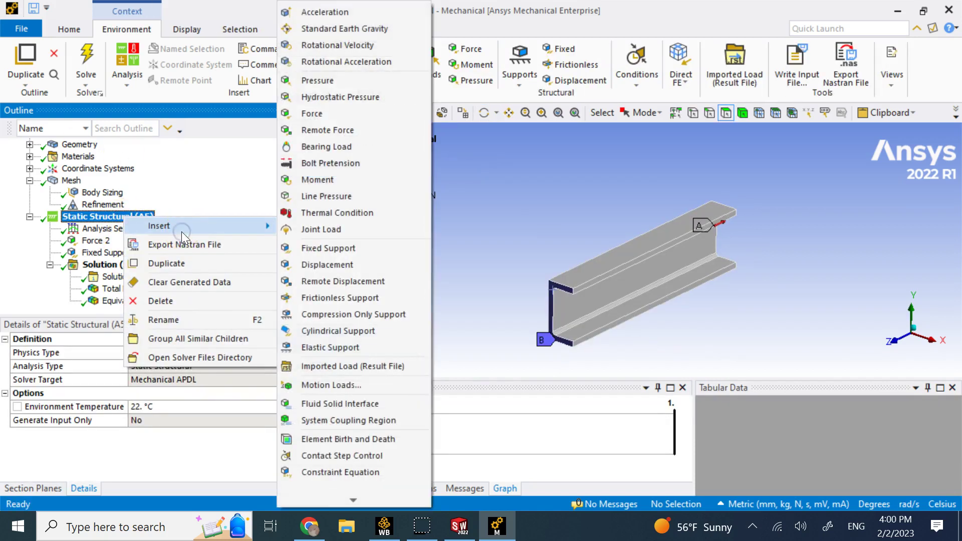
{"action": "left_click", "coordinate": [477, 206]}
{"action": "left_click", "coordinate": [389, 90]}
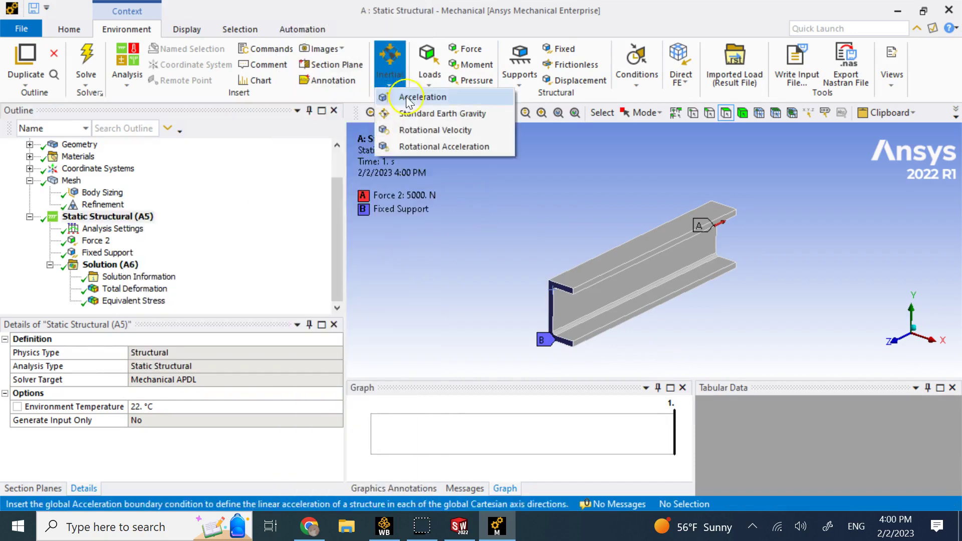
{"action": "left_click", "coordinate": [437, 113]}
{"action": "left_click", "coordinate": [153, 242]}
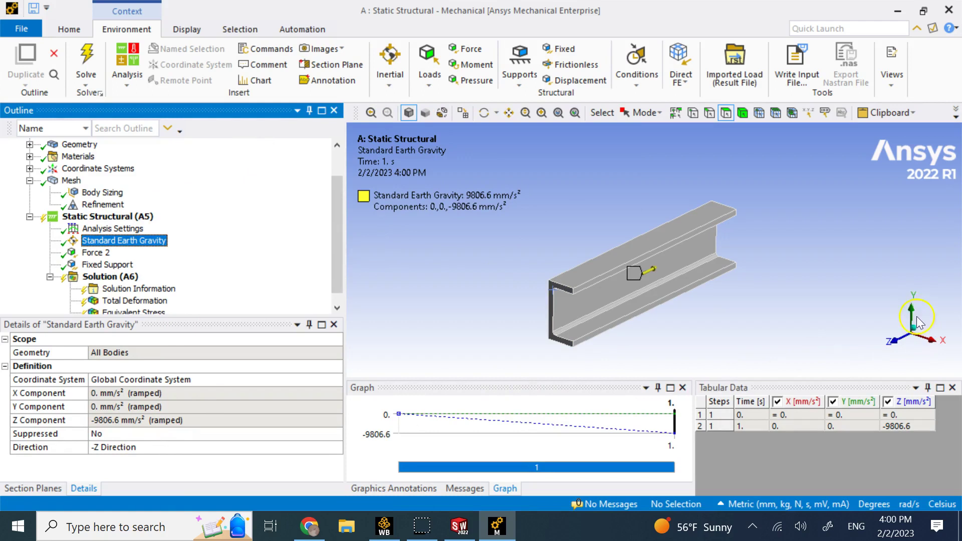
{"action": "left_click", "coordinate": [334, 447]}
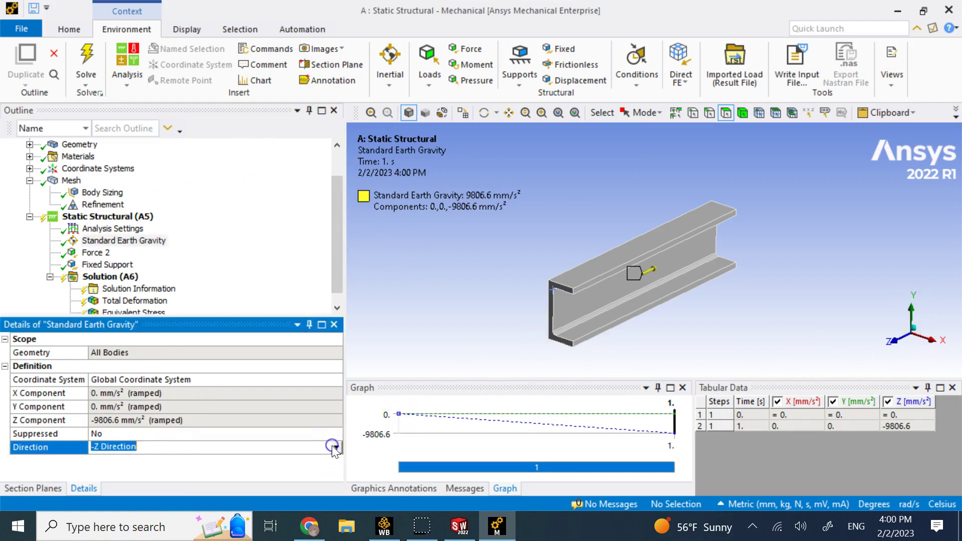
{"action": "left_click", "coordinate": [334, 447]}
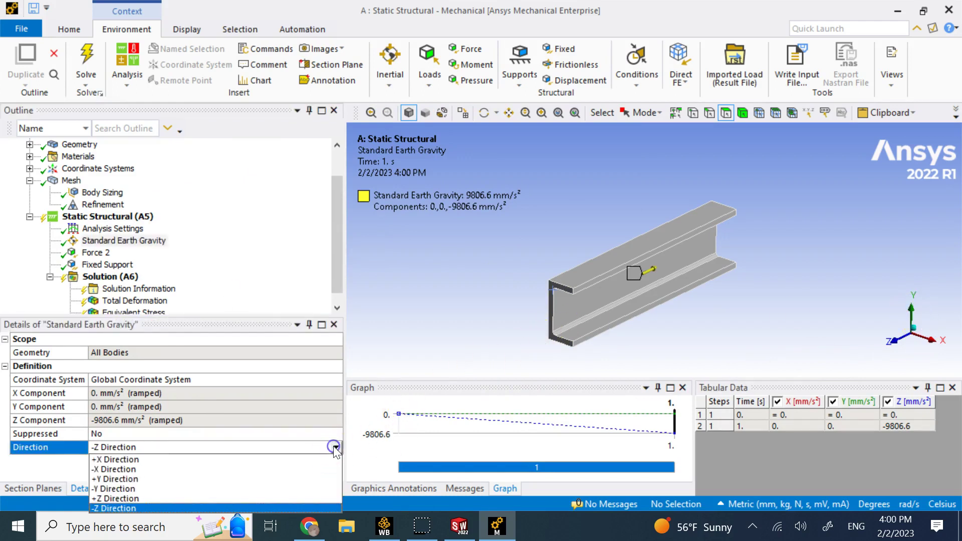
{"action": "left_click", "coordinate": [170, 489]}
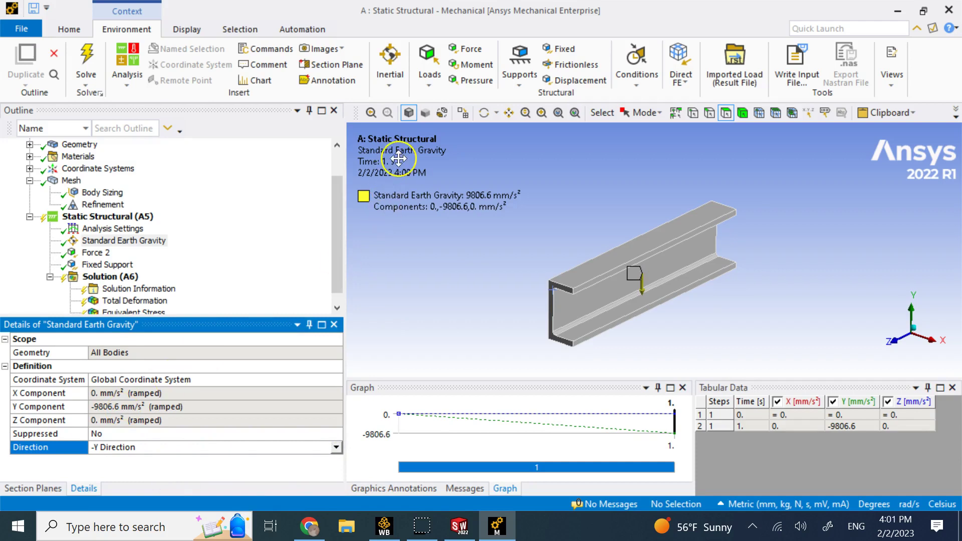
- Add an Acceleration load defined by Components, with an X component of 100 mm/s²
{"action": "left_click", "coordinate": [384, 92]}
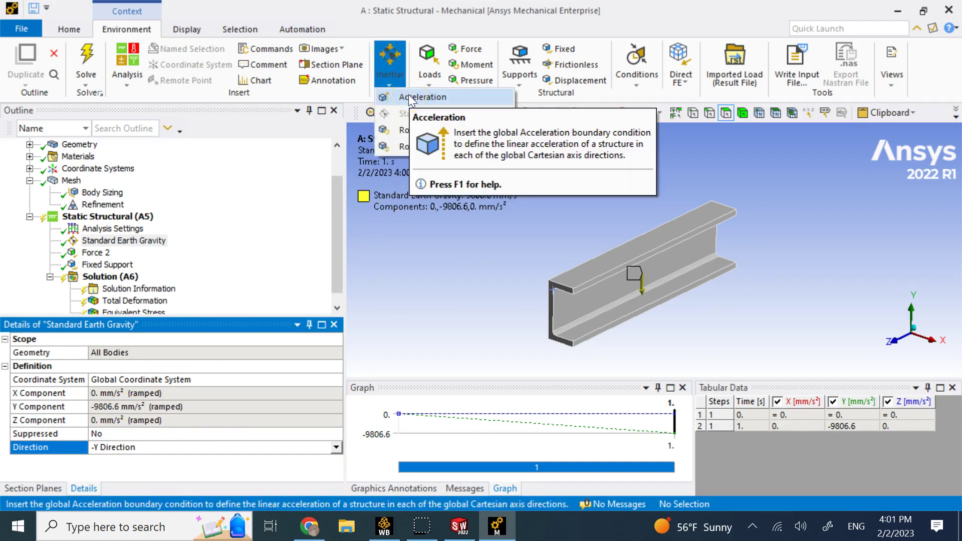
{"action": "left_click", "coordinate": [410, 97]}
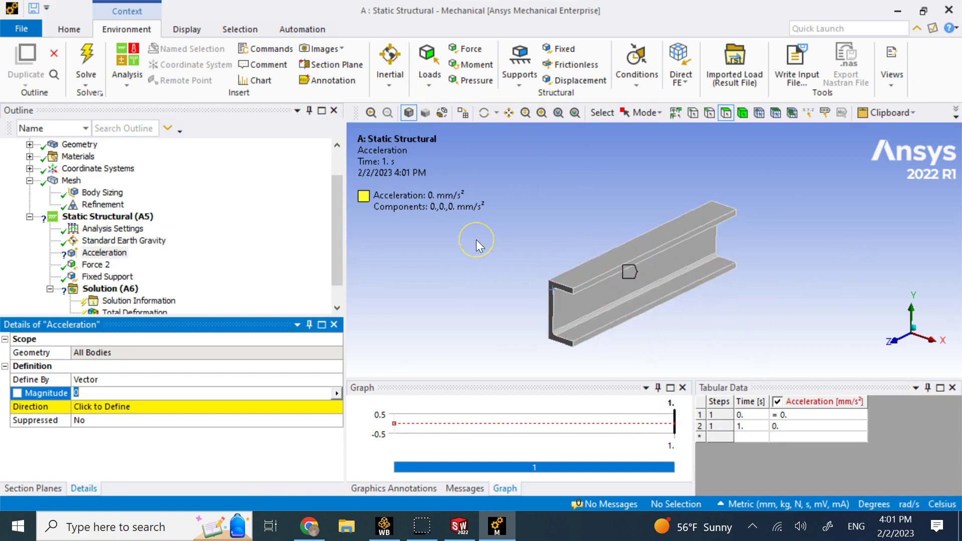
{"action": "left_click", "coordinate": [310, 380]}
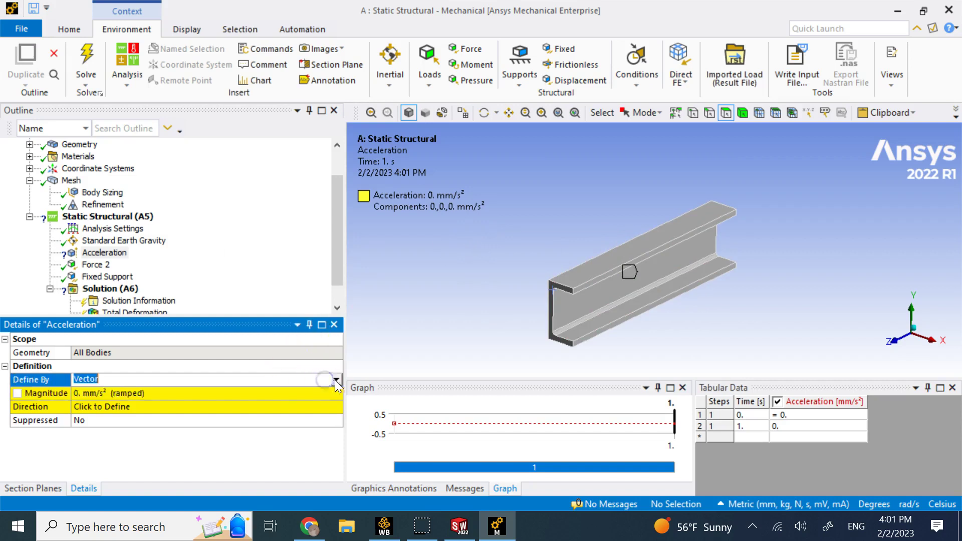
{"action": "left_click", "coordinate": [336, 380]}
{"action": "left_click", "coordinate": [301, 392]}
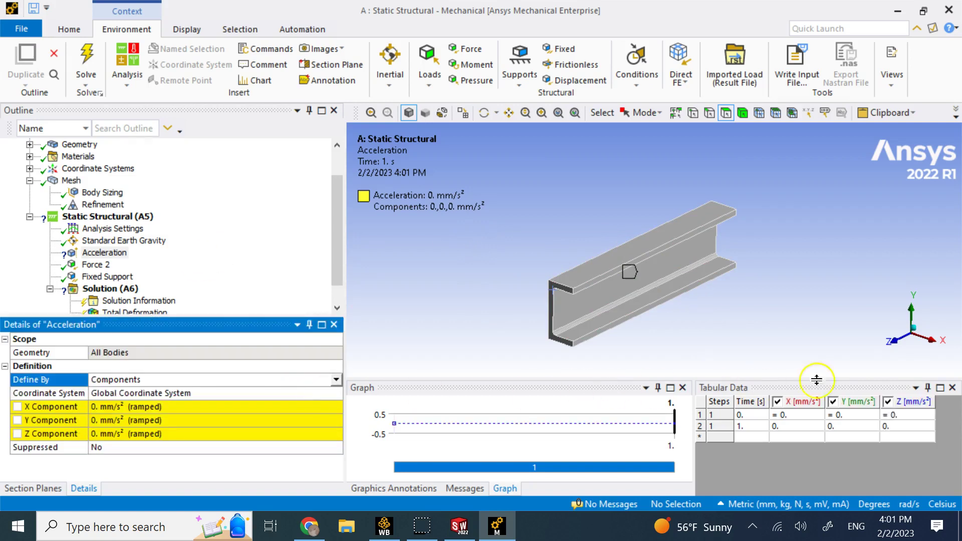
{"action": "left_click", "coordinate": [180, 406]}
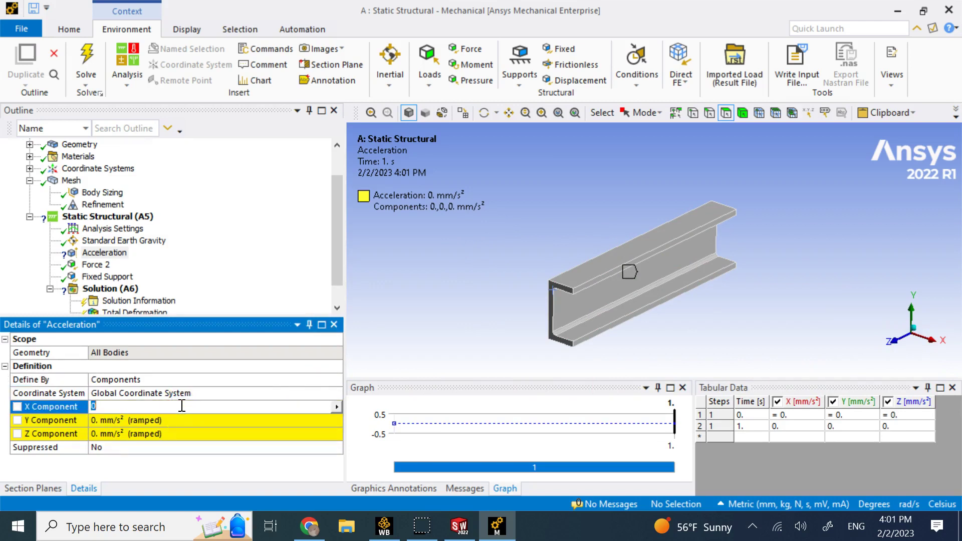
{"action": "key", "text": "Return"}
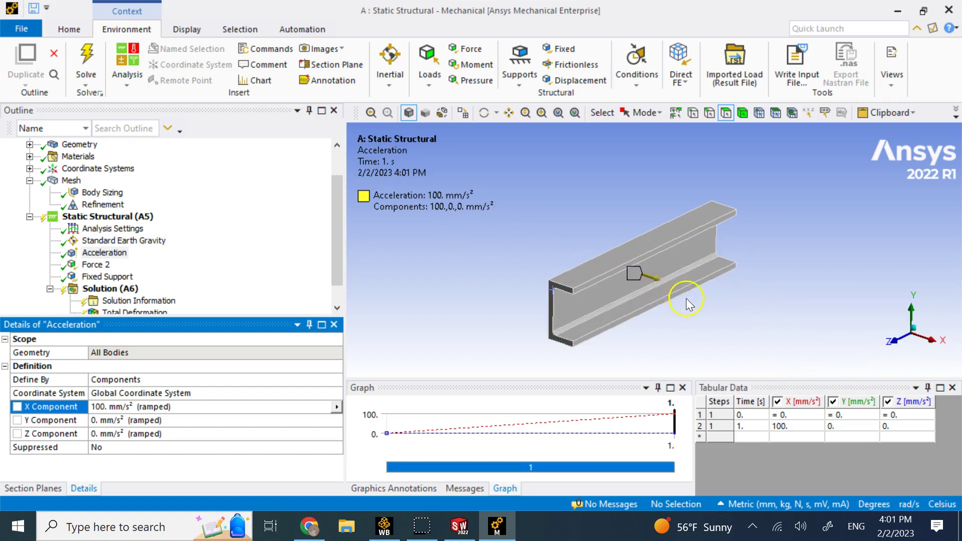
- Solve the analysis with the gravity, acceleration and force loads, and display the Equivalent Stress result
{"action": "scroll", "coordinate": [165, 261], "scroll_direction": "down", "scroll_amount": 1}
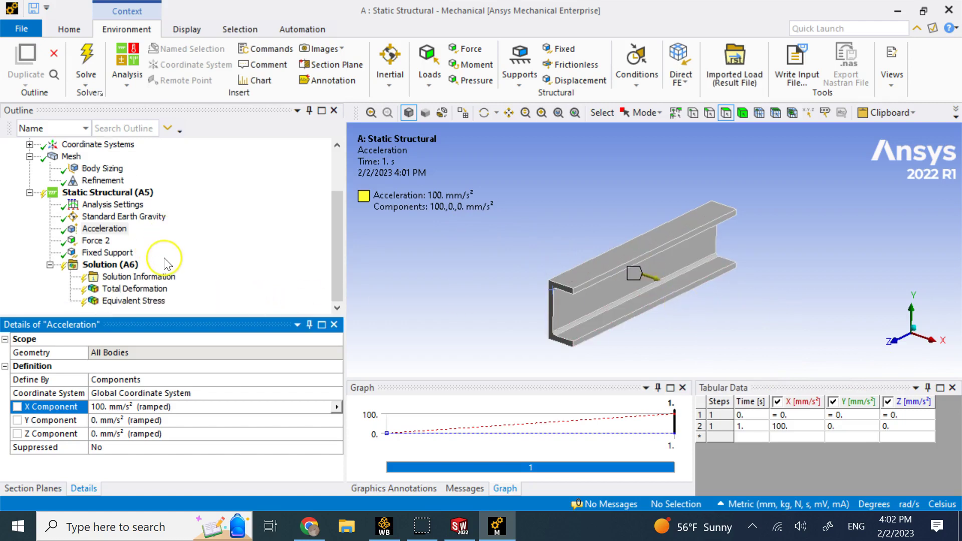
{"action": "left_click", "coordinate": [120, 264]}
{"action": "right_click", "coordinate": [121, 264]}
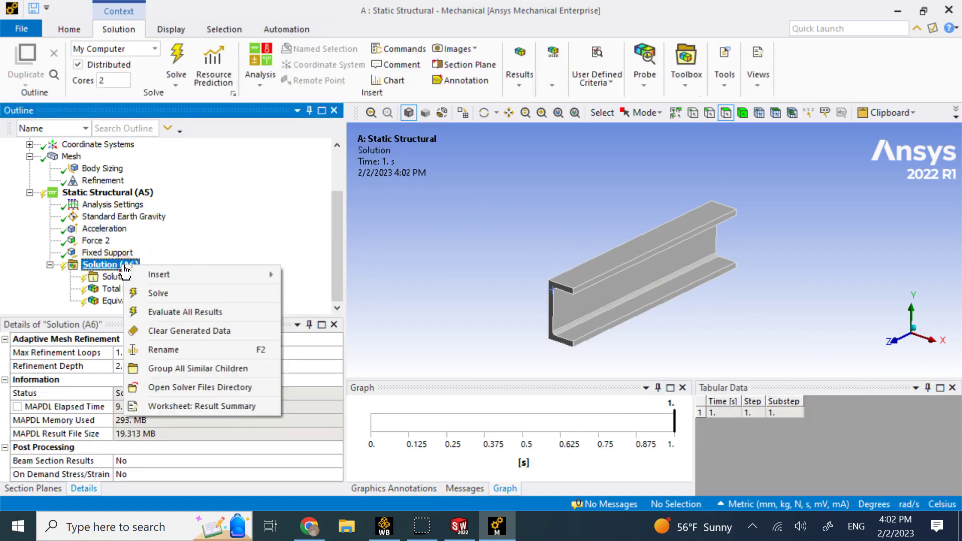
{"action": "left_click", "coordinate": [400, 281]}
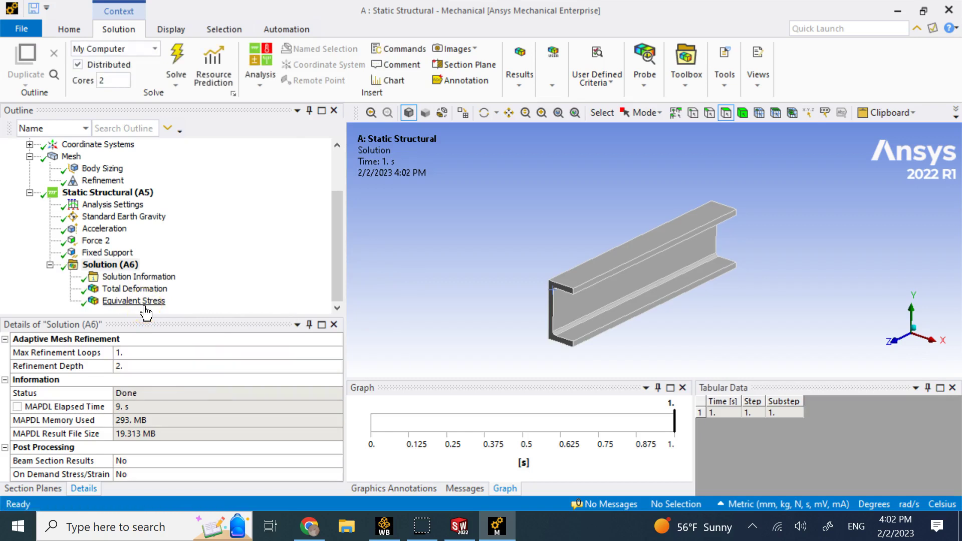
{"action": "left_click", "coordinate": [133, 301]}
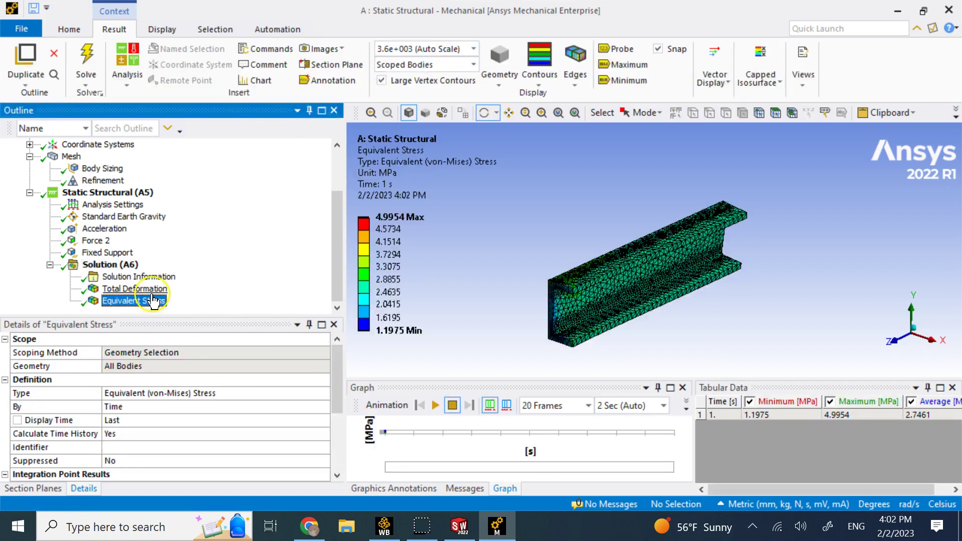
- Play the Total Deformation animation, inspect the deforming beam from several angles, and stop the playback
{"action": "left_click", "coordinate": [153, 291]}
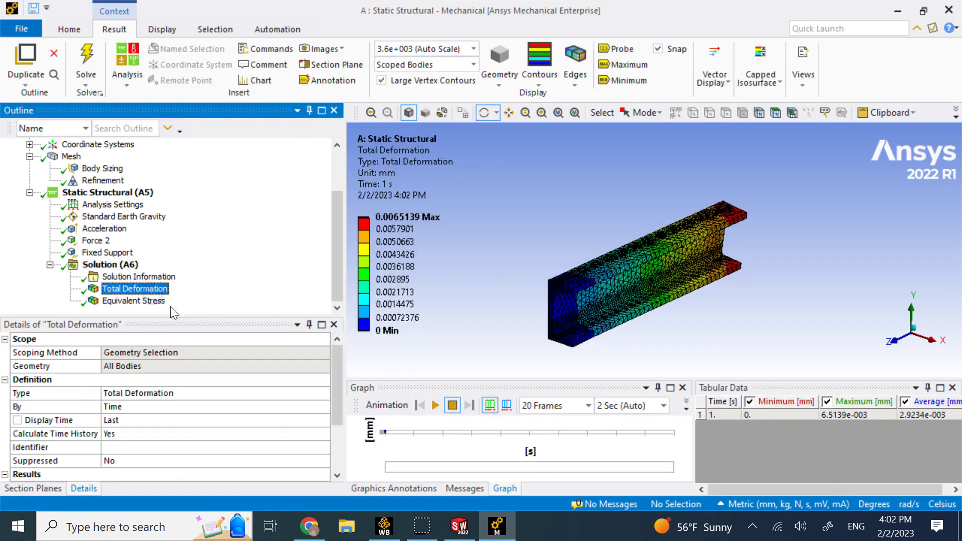
{"action": "left_click", "coordinate": [435, 405]}
{"action": "left_click", "coordinate": [423, 307]}
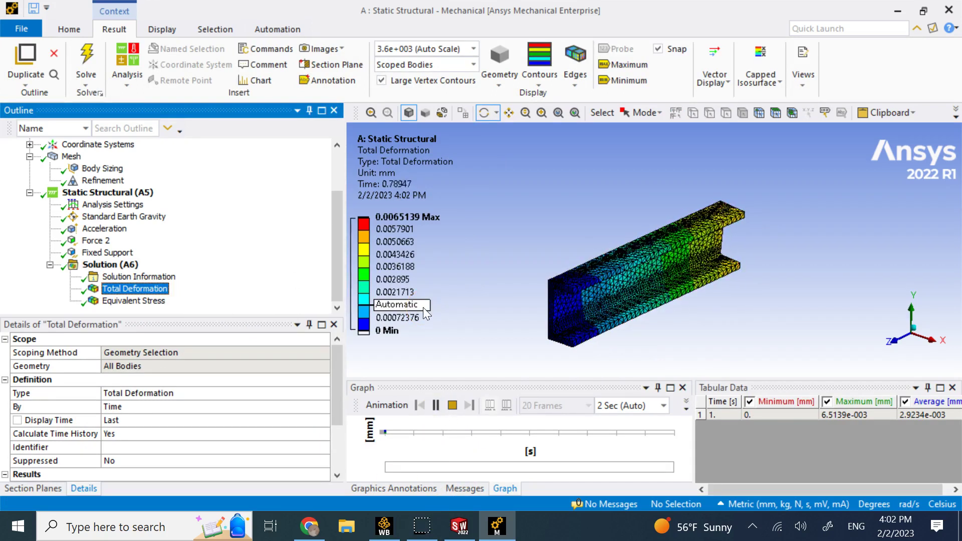
{"action": "left_click_drag", "start_coordinate": [717, 307], "coordinate": [766, 318]}
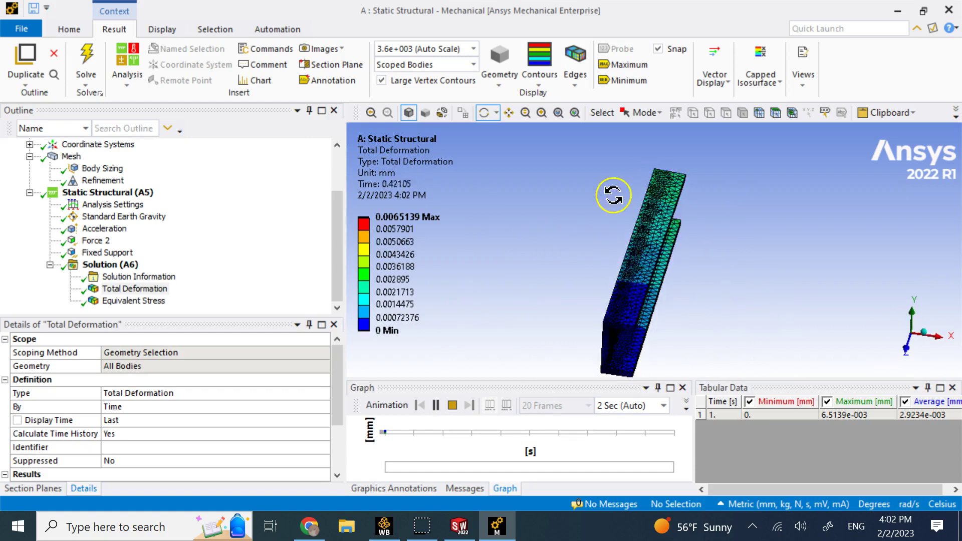
{"action": "left_click_drag", "start_coordinate": [754, 300], "coordinate": [683, 305]}
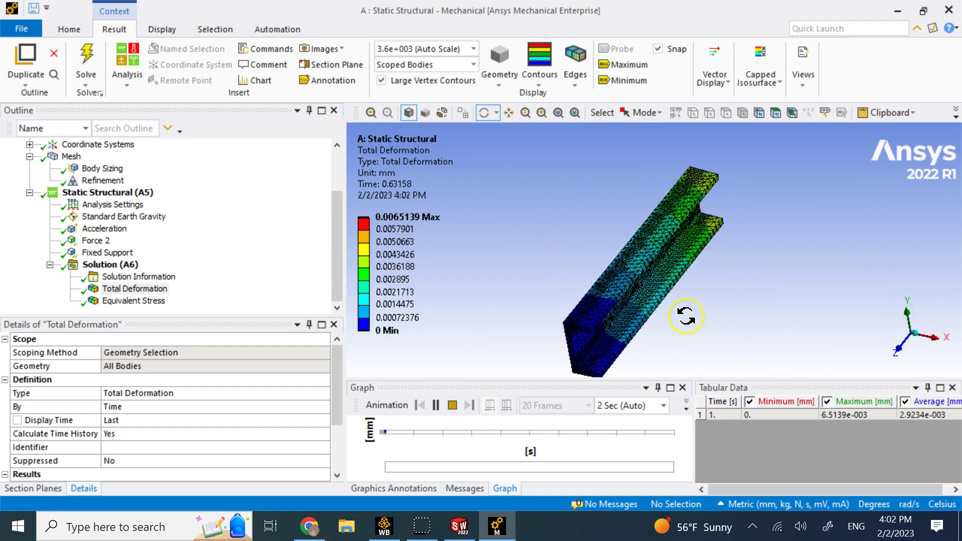
{"action": "left_click_drag", "start_coordinate": [686, 316], "coordinate": [557, 302]}
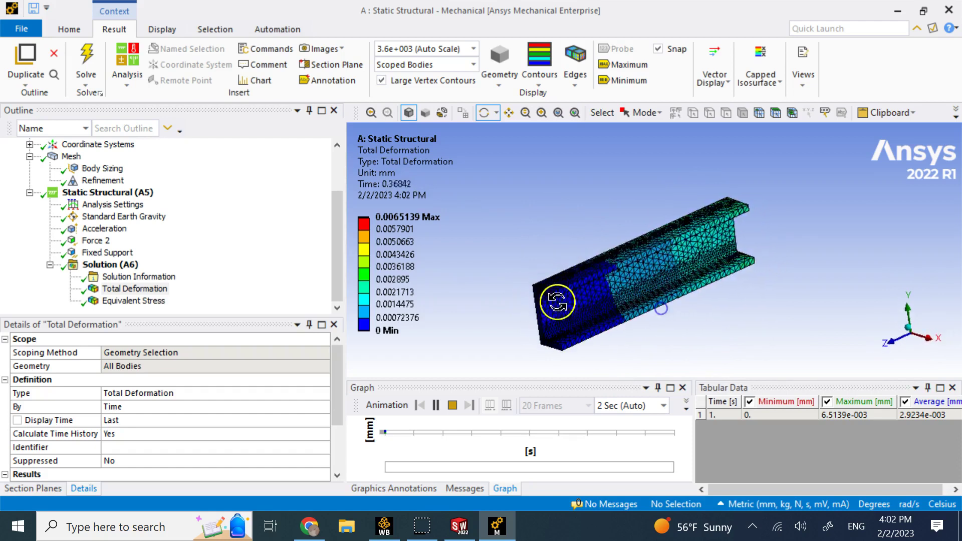
{"action": "left_click", "coordinate": [452, 404]}
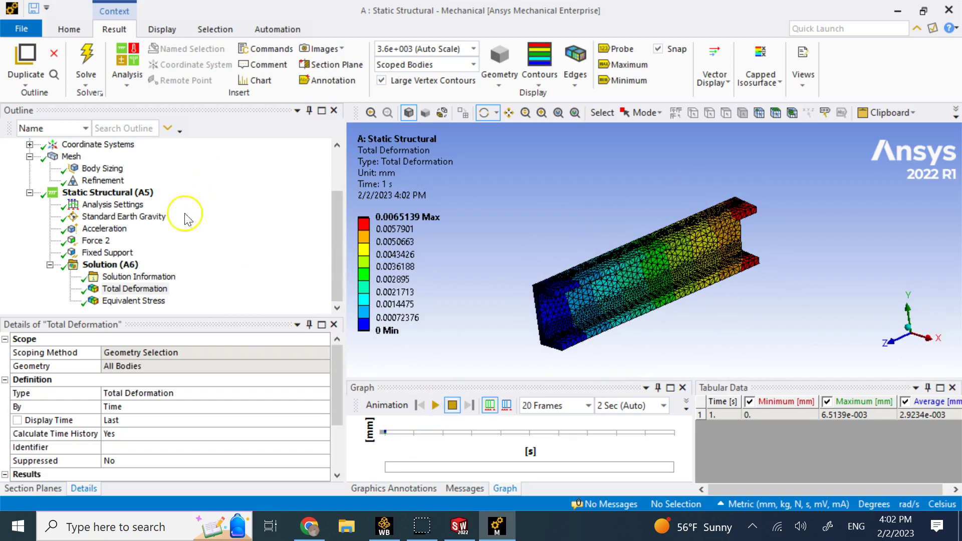
- Delete the Acceleration and Standard Earth Gravity loads from the static structural analysis
{"action": "right_click", "coordinate": [114, 230]}
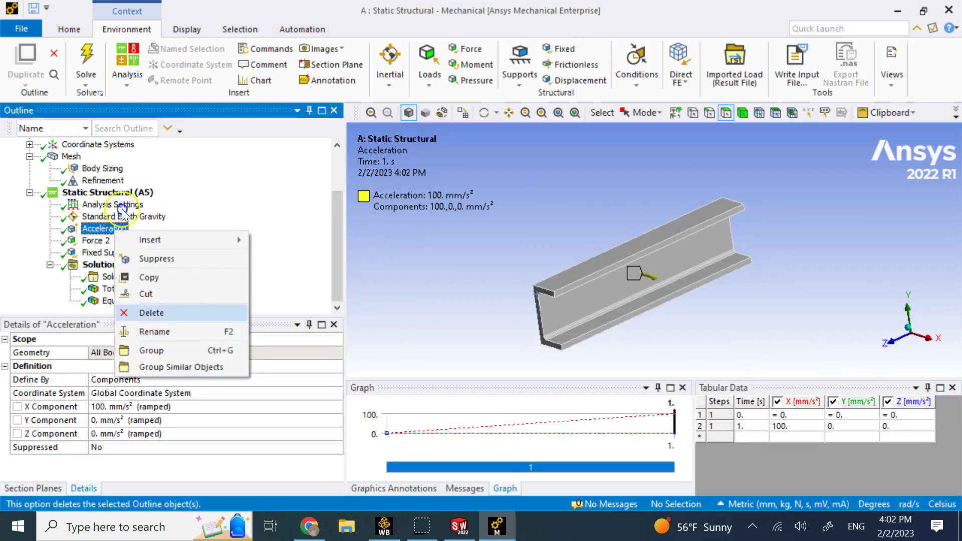
{"action": "left_click", "coordinate": [150, 313]}
{"action": "left_click", "coordinate": [486, 316]}
{"action": "left_click", "coordinate": [103, 229]}
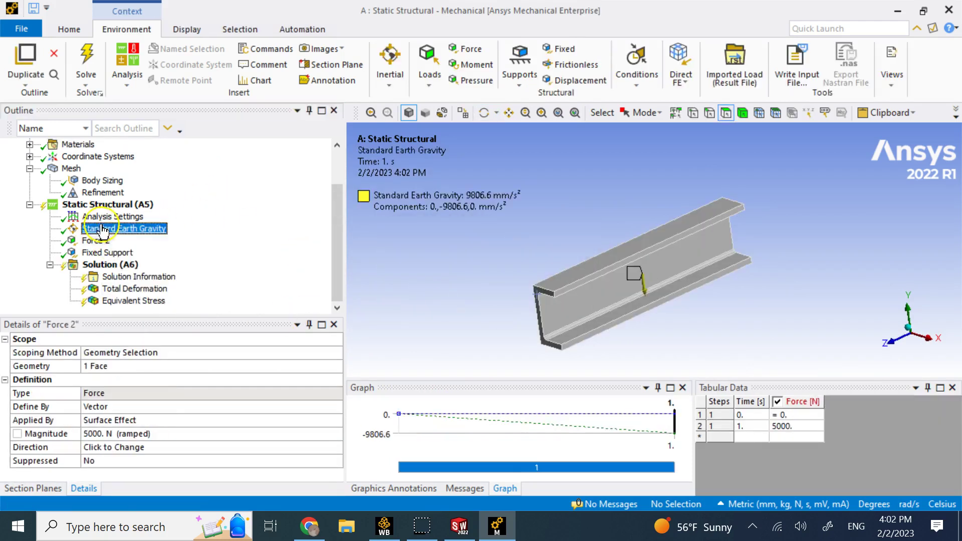
{"action": "right_click", "coordinate": [103, 229]}
{"action": "left_click", "coordinate": [148, 311]}
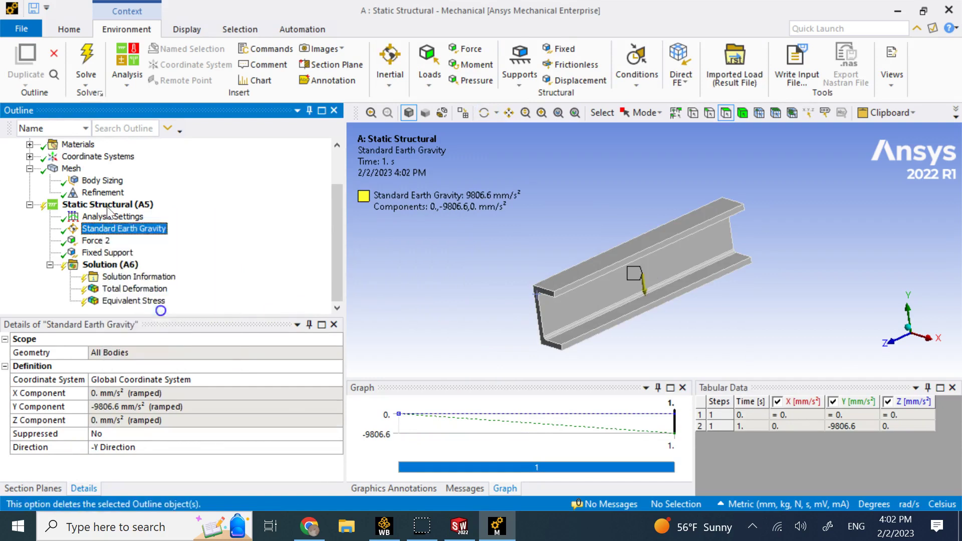
{"action": "left_click", "coordinate": [486, 317]}
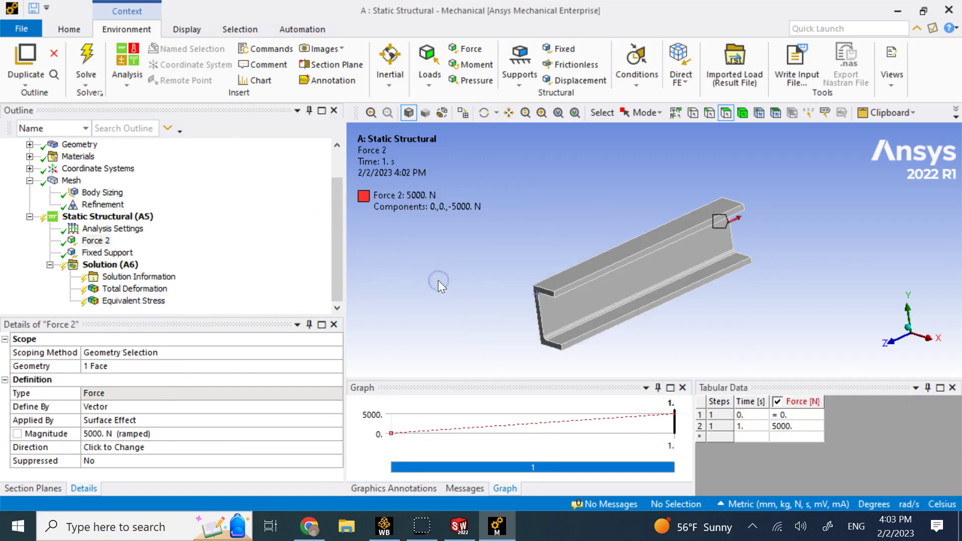
- Delete the Force 2 load from the static structural analysis
{"action": "middle_click_drag", "start_coordinate": [571, 224], "coordinate": [575, 231]}
{"action": "left_click", "coordinate": [95, 241]}
{"action": "right_click", "coordinate": [95, 241]}
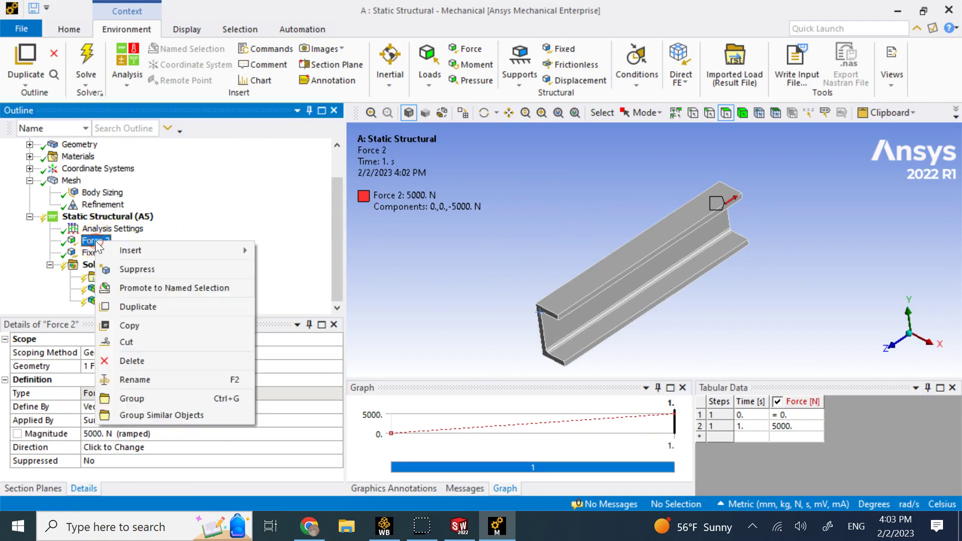
{"action": "left_click", "coordinate": [153, 360]}
{"action": "left_click", "coordinate": [488, 318]}
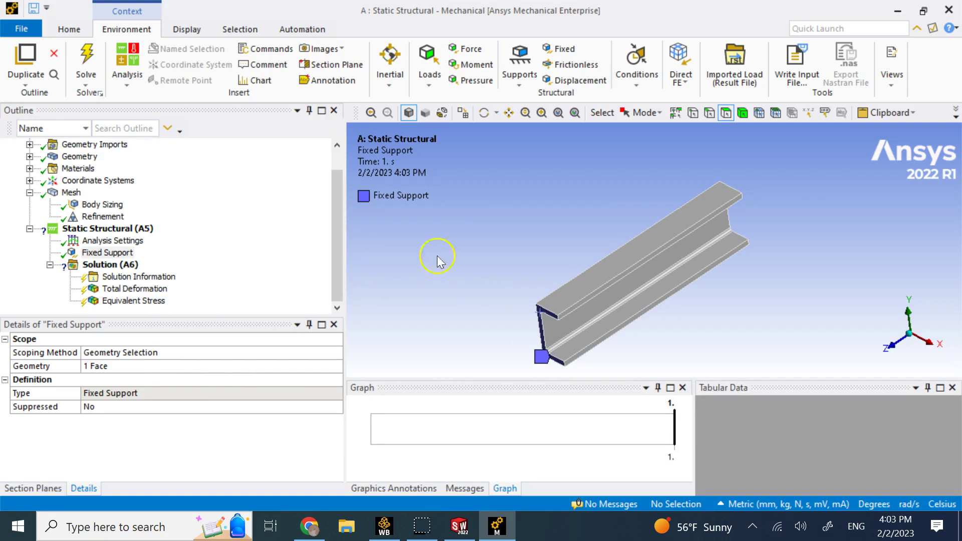
- Add a Pressure load and select the outer face of the beam's upper flange as its geometry
{"action": "left_click", "coordinate": [477, 81]}
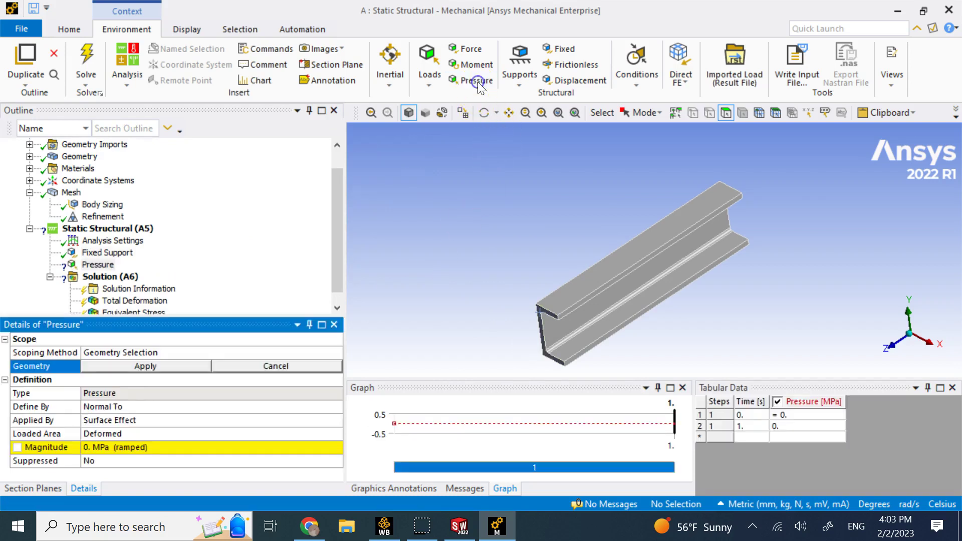
{"action": "left_click", "coordinate": [597, 277]}
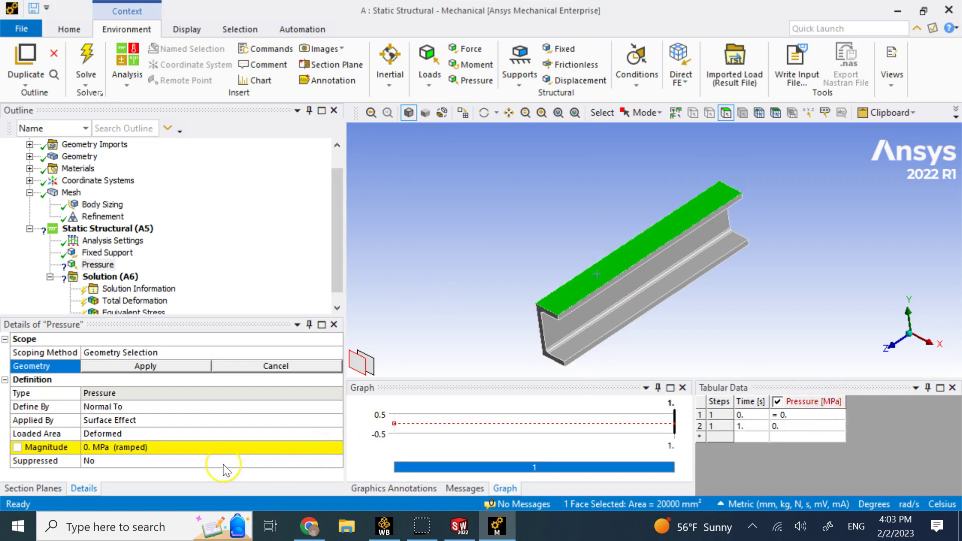
- Set the pressure load's magnitude to 2 MPa and scope it to the channel beam's top flange face
{"action": "left_click", "coordinate": [207, 448]}
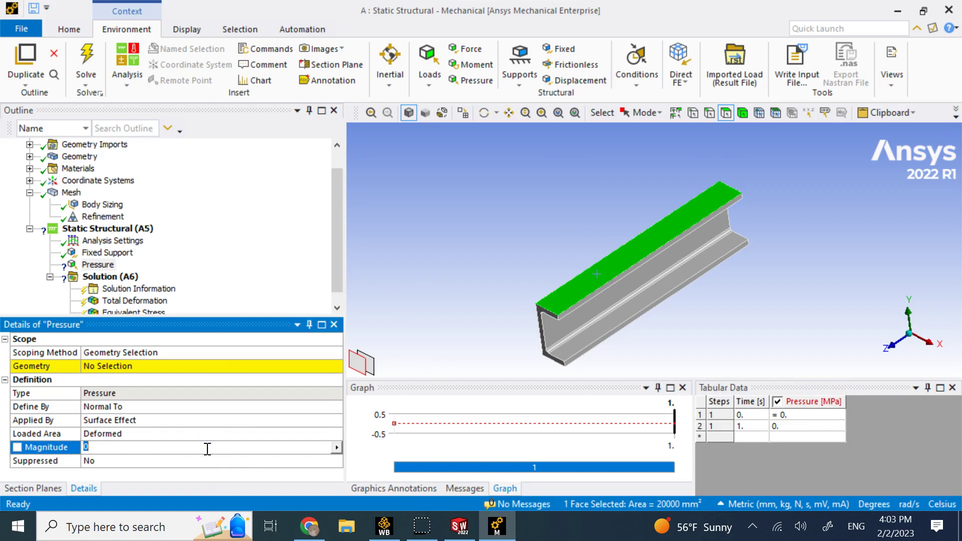
{"action": "type", "text": "2"}
{"action": "left_click", "coordinate": [476, 239]}
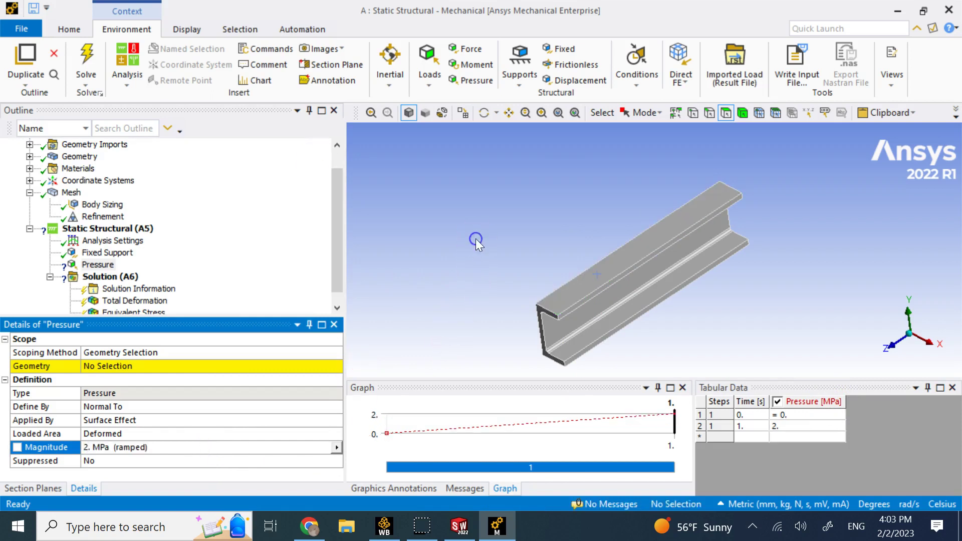
{"action": "left_click", "coordinate": [172, 366]}
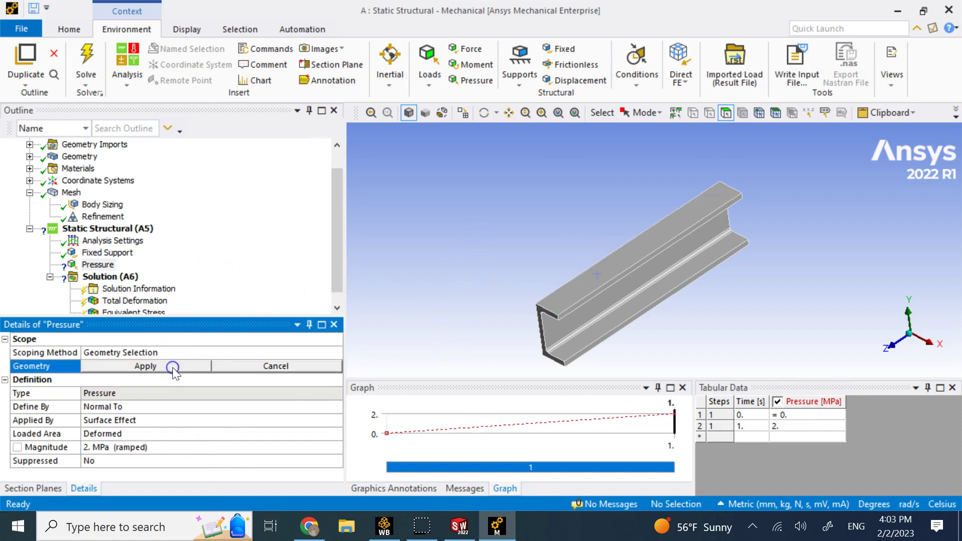
{"action": "left_click", "coordinate": [579, 295]}
{"action": "left_click", "coordinate": [183, 369]}
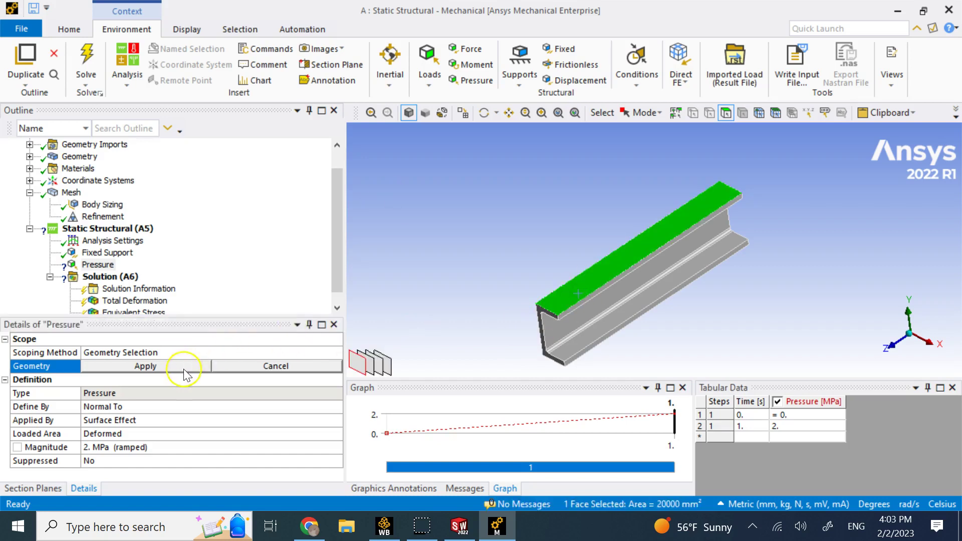
- Solve the static structural model and examine the maximum equivalent (von-Mises) stress
{"action": "right_click", "coordinate": [119, 277]}
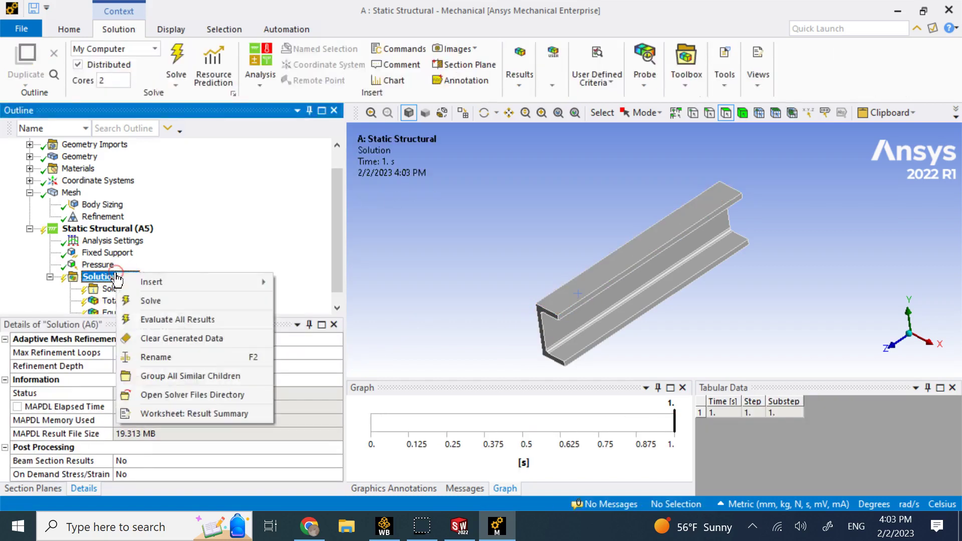
{"action": "left_click", "coordinate": [157, 301]}
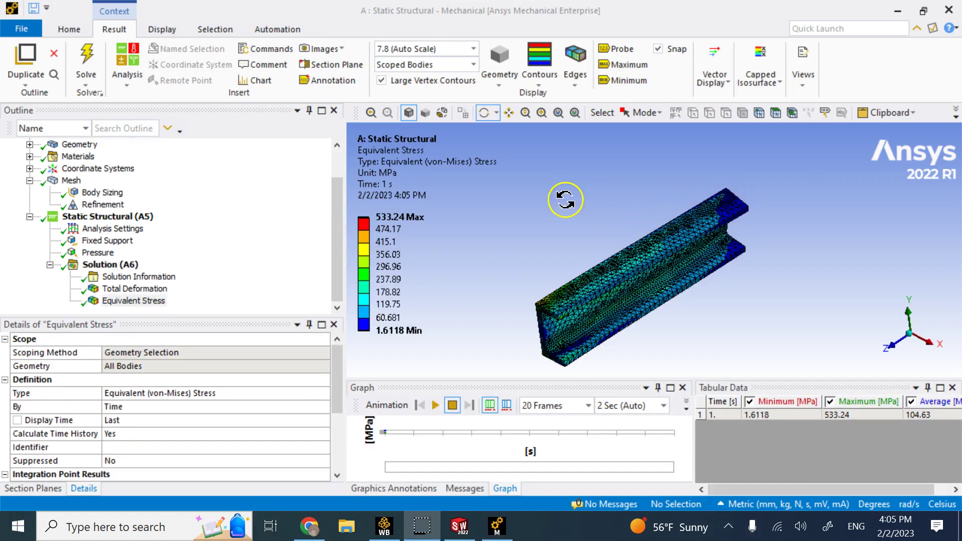
{"action": "left_click", "coordinate": [410, 230]}
{"action": "left_click", "coordinate": [402, 217]}
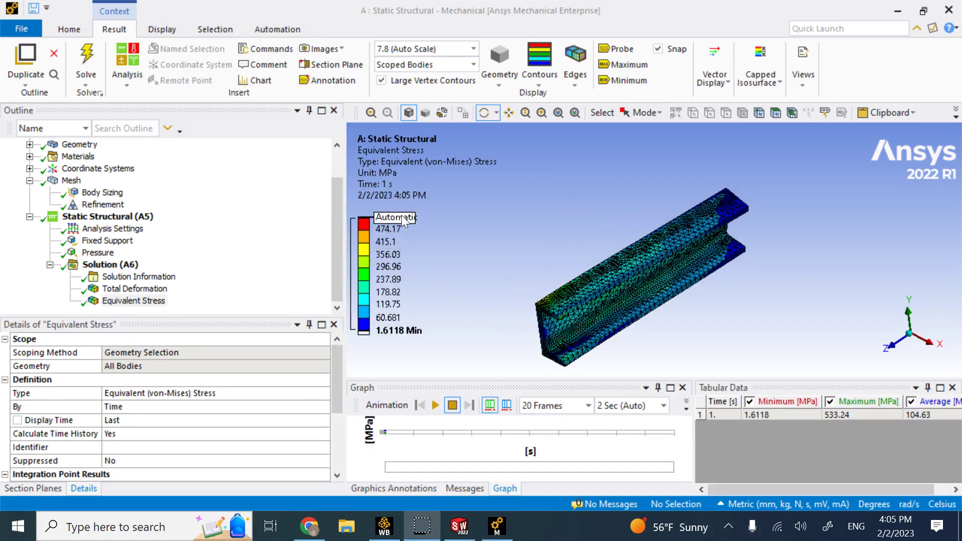
{"action": "left_click", "coordinate": [417, 218]}
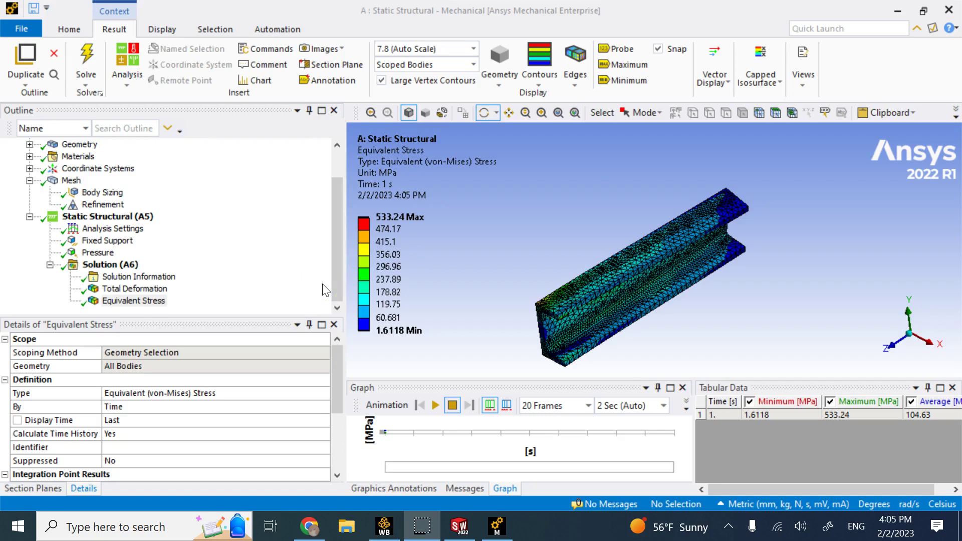
{"action": "left_click", "coordinate": [317, 271]}
{"action": "left_click", "coordinate": [321, 264]}
- Turn Large Deflection on in the analysis settings and view the Total Deformation result
{"action": "left_click", "coordinate": [129, 232]}
{"action": "left_click", "coordinate": [129, 234]}
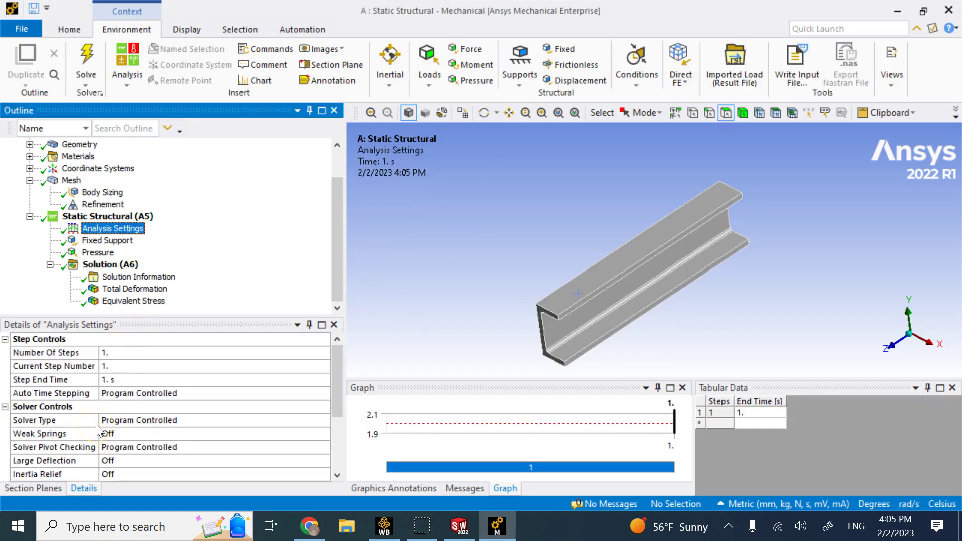
{"action": "left_click", "coordinate": [146, 461]}
{"action": "left_click", "coordinate": [323, 463]}
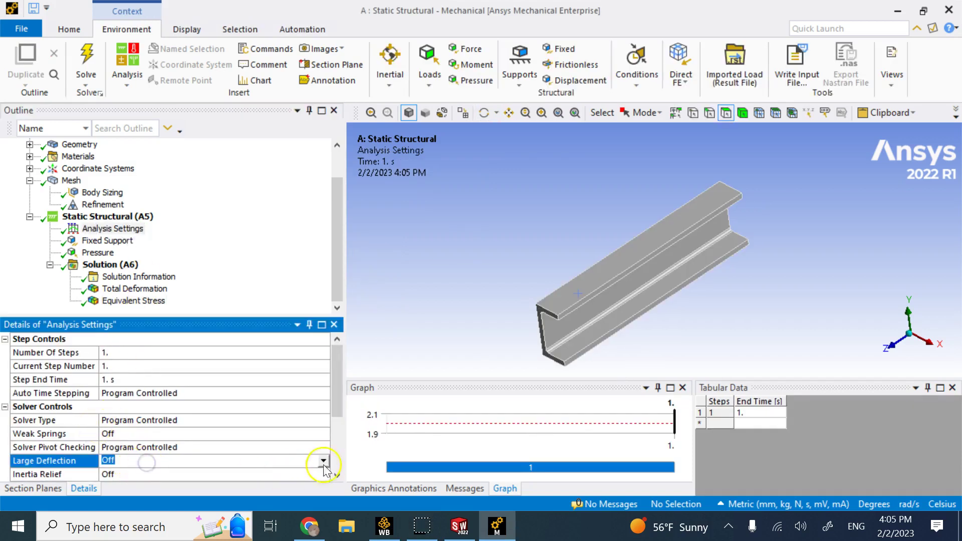
{"action": "left_click", "coordinate": [255, 484]}
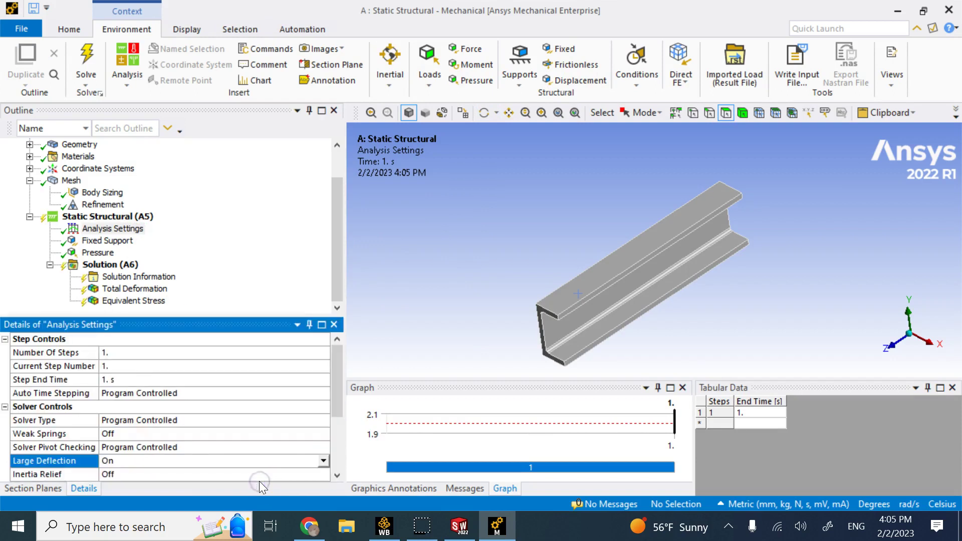
{"action": "left_click", "coordinate": [151, 289]}
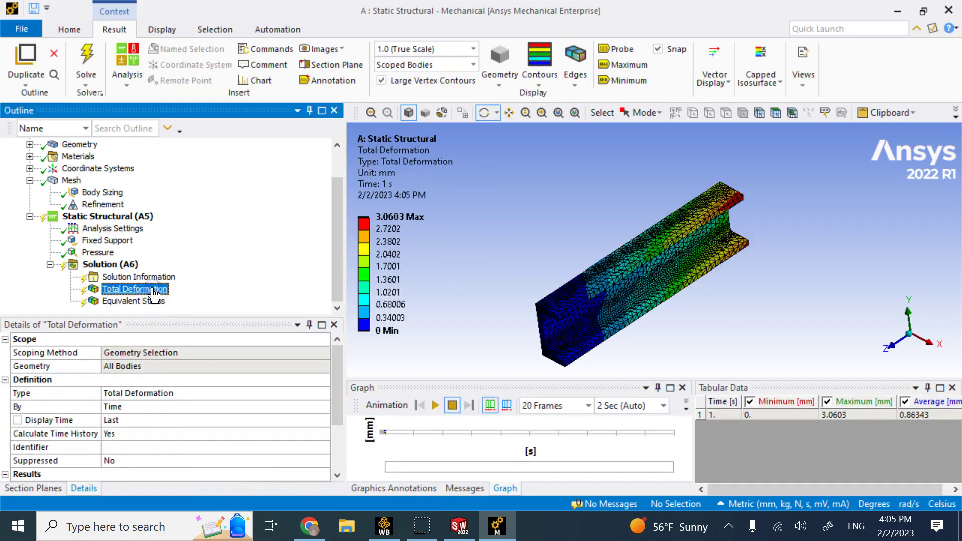
{"action": "left_click", "coordinate": [389, 230]}
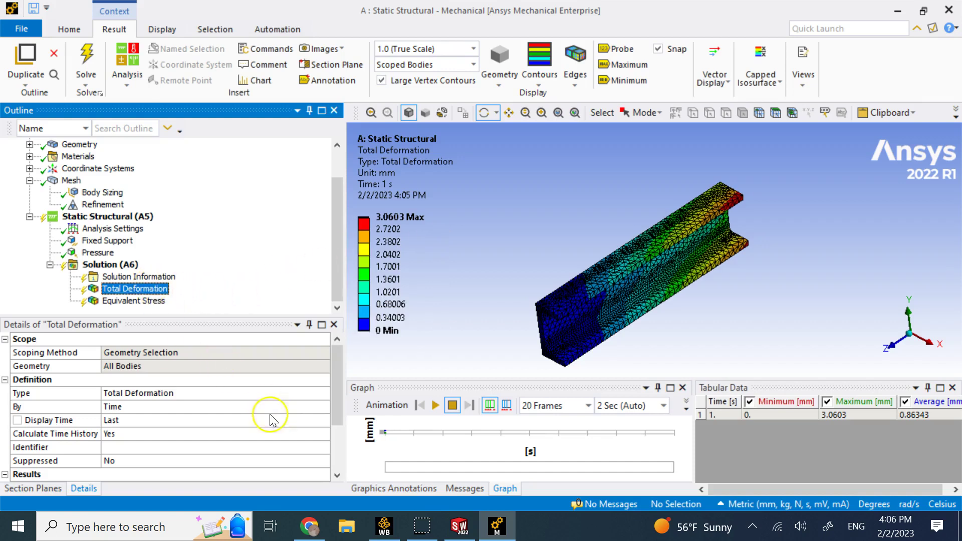
- Set Large Deflection back to Off in the analysis settings
{"action": "left_click", "coordinate": [131, 231]}
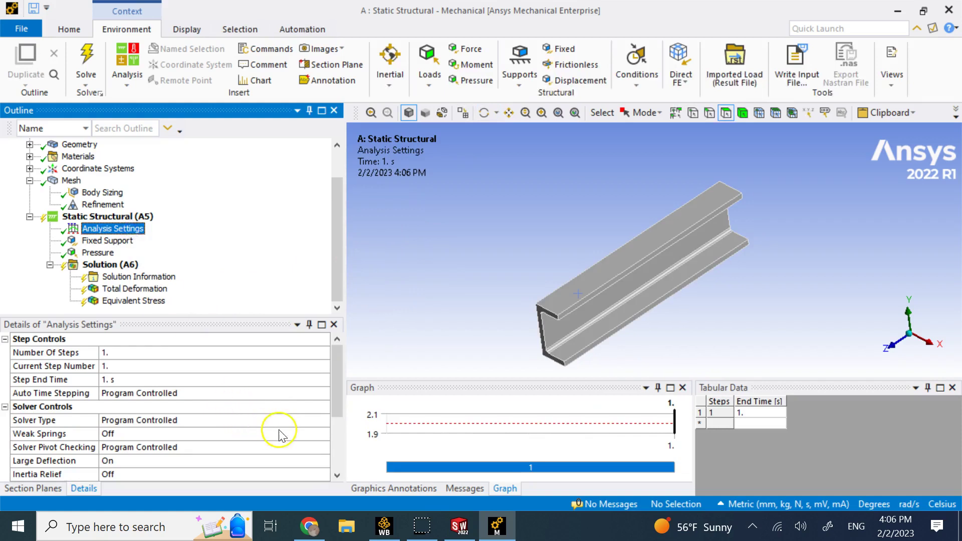
{"action": "left_click", "coordinate": [321, 460]}
{"action": "left_click", "coordinate": [324, 461]}
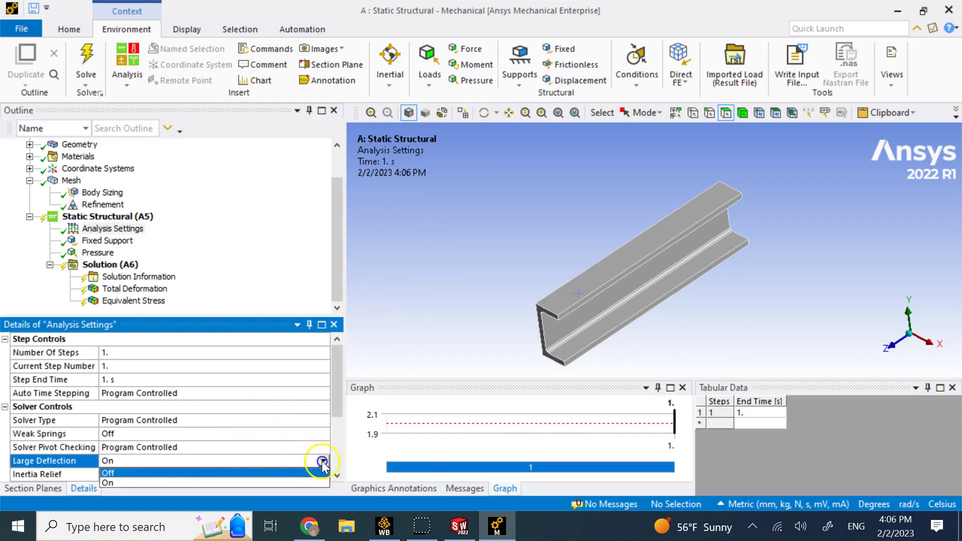
{"action": "left_click", "coordinate": [250, 474]}
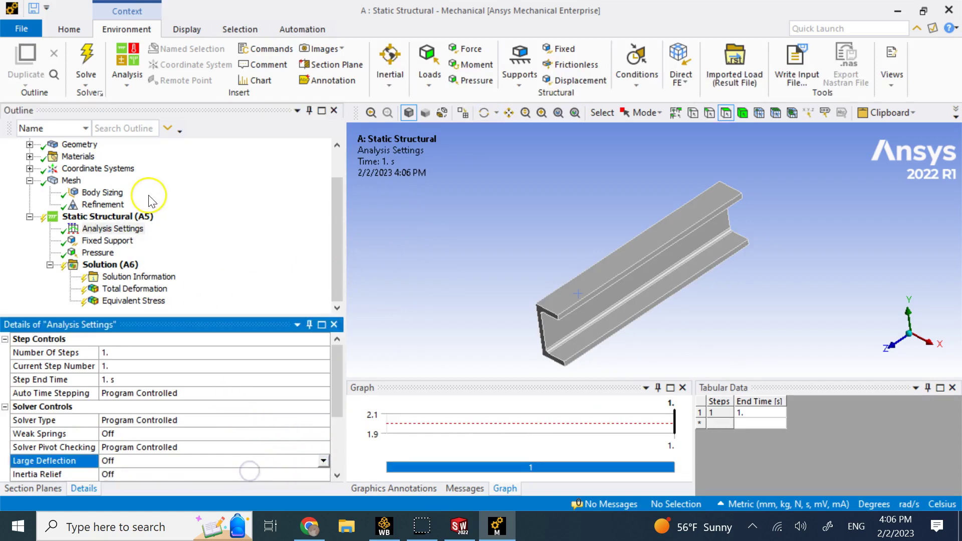
- Set the pressure magnitude to 0.5 MPa and re-solve the model to view the Equivalent Stress result
{"action": "left_click", "coordinate": [102, 253]}
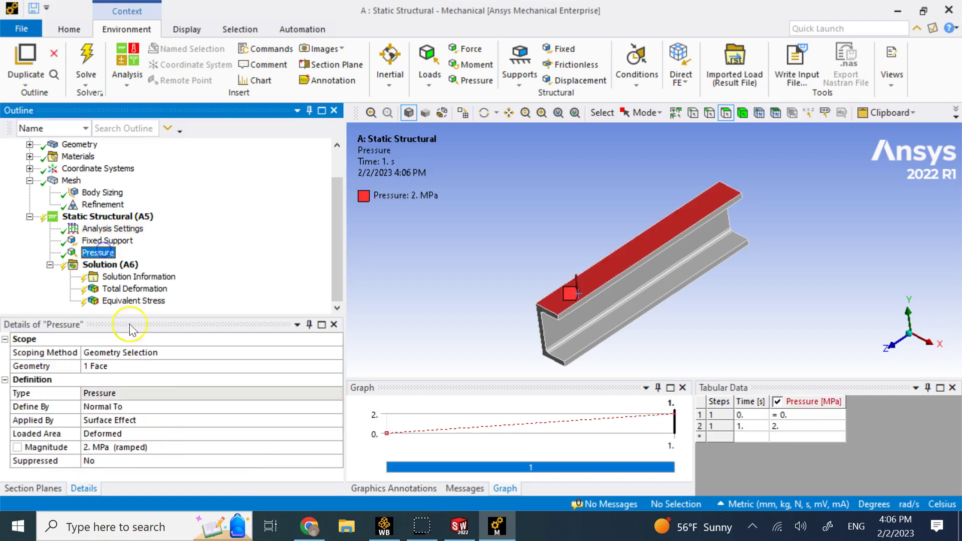
{"action": "left_click", "coordinate": [145, 450]}
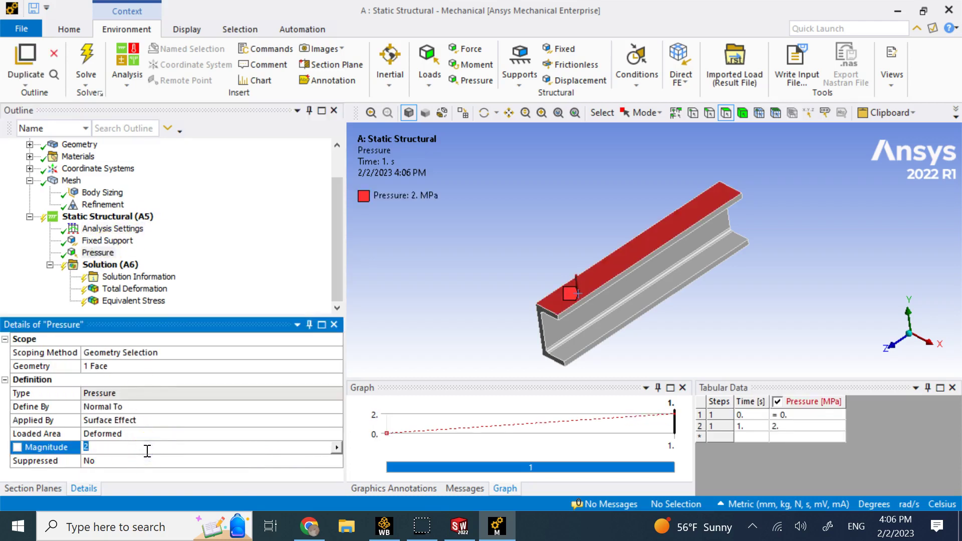
{"action": "type", "text": "0.5"}
{"action": "key", "text": "Return"}
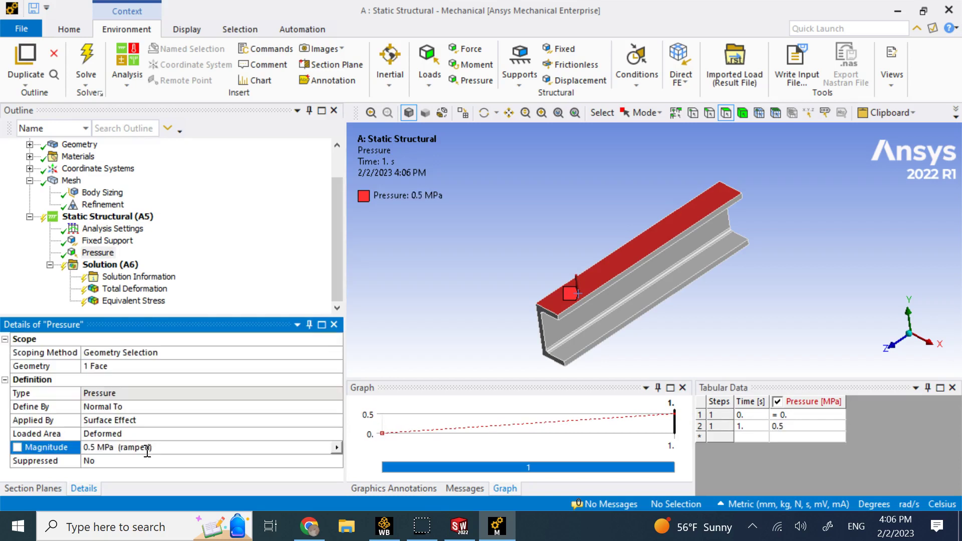
{"action": "left_click", "coordinate": [88, 72]}
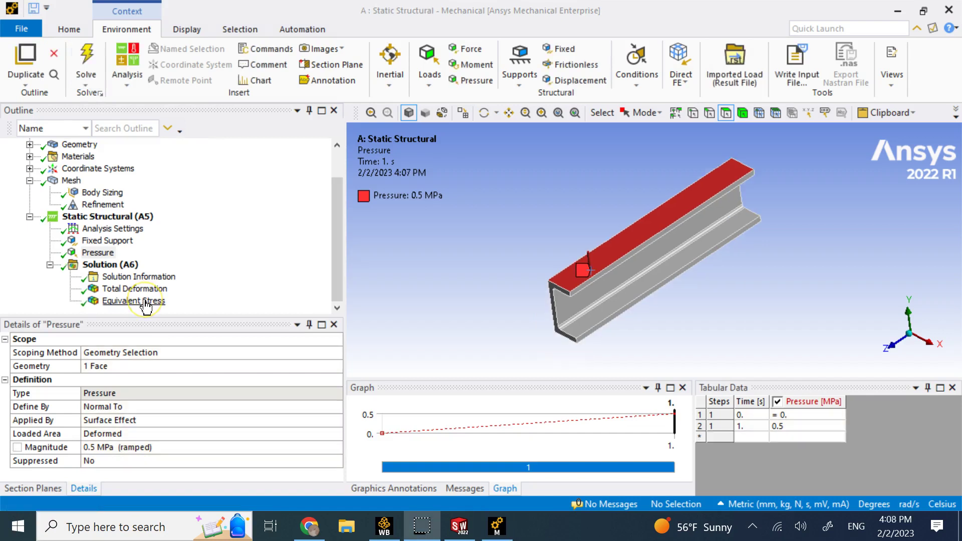
{"action": "left_click", "coordinate": [143, 301]}
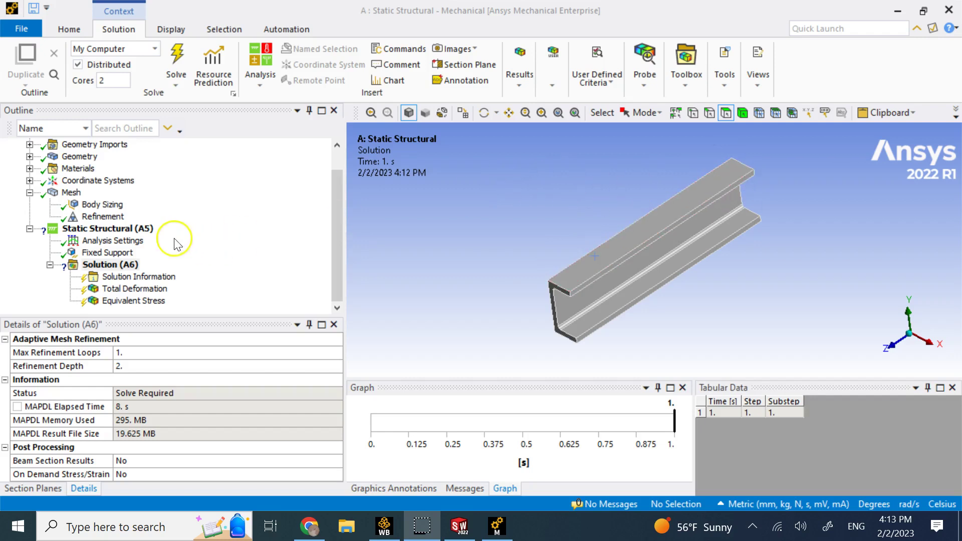
- Add a pressure load to the static structural analysis, scoped to the beam's top flange face
{"action": "left_click", "coordinate": [122, 230]}
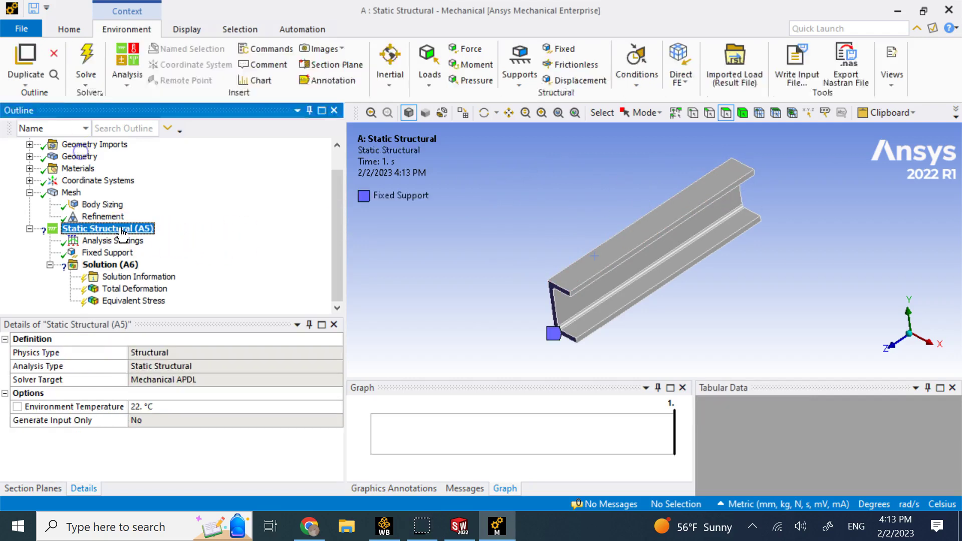
{"action": "left_click", "coordinate": [491, 90]}
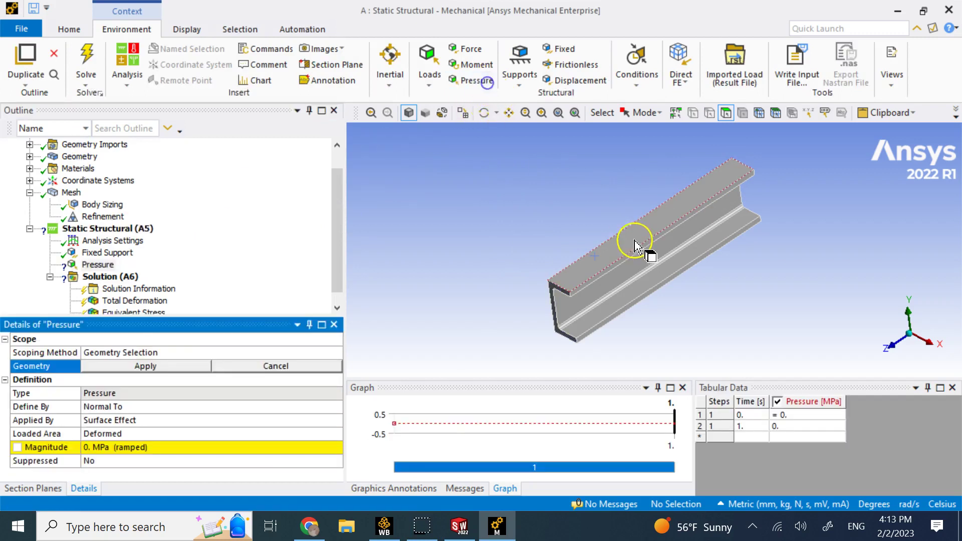
{"action": "left_click", "coordinate": [558, 254]}
{"action": "left_click", "coordinate": [198, 365]}
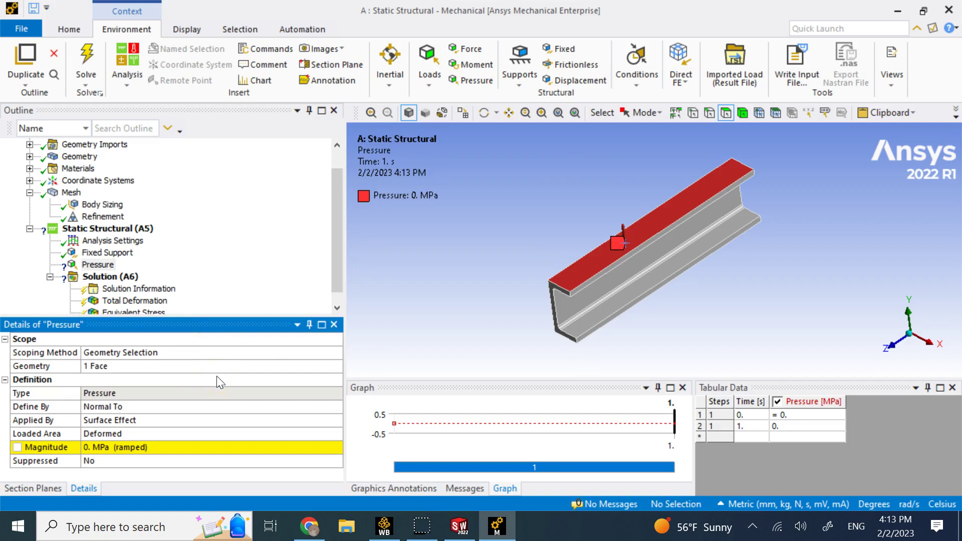
- Define the pressure magnitude as tabular data with Z as the independent variable
{"action": "left_click", "coordinate": [335, 448]}
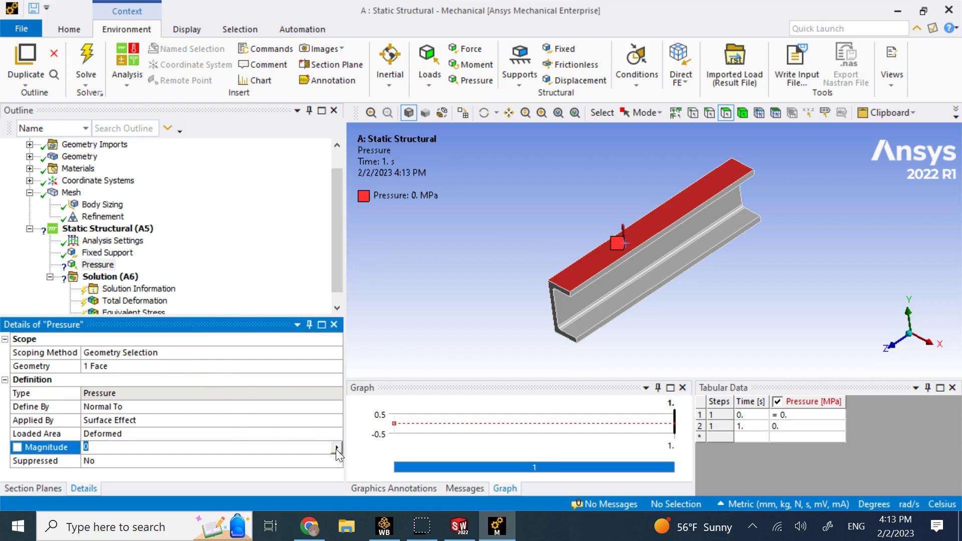
{"action": "left_click", "coordinate": [336, 449]}
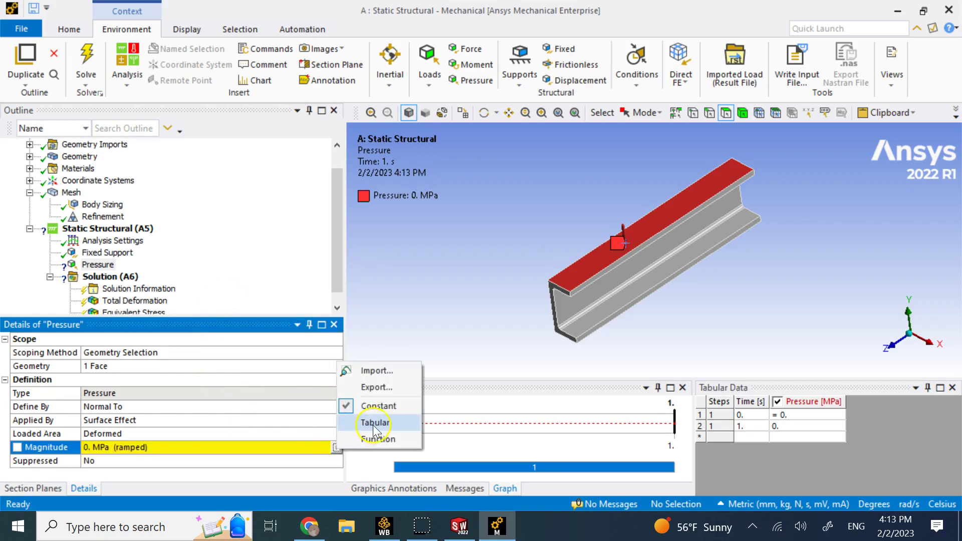
{"action": "left_click", "coordinate": [375, 423]}
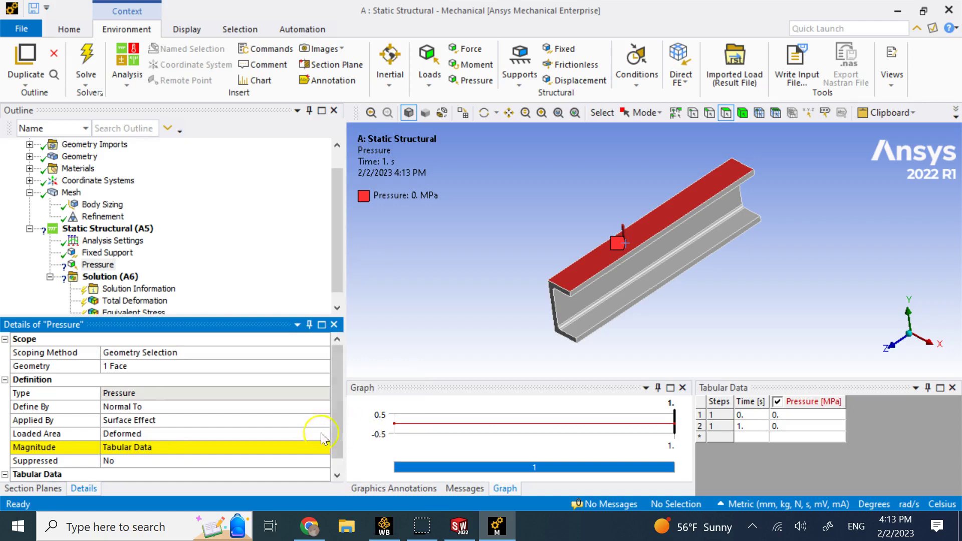
{"action": "scroll", "coordinate": [324, 441], "scroll_direction": "down", "scroll_amount": 1}
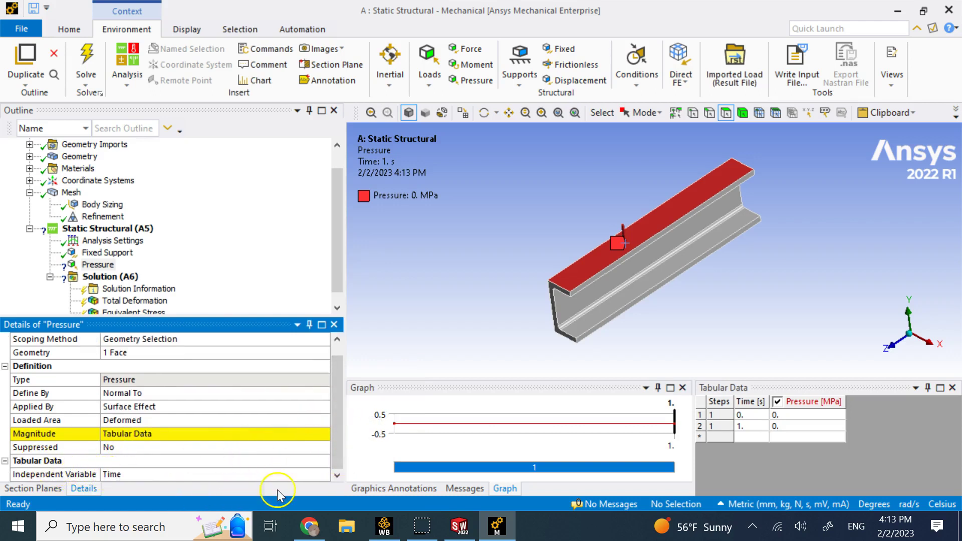
{"action": "left_click", "coordinate": [317, 474]}
{"action": "left_click", "coordinate": [324, 474]}
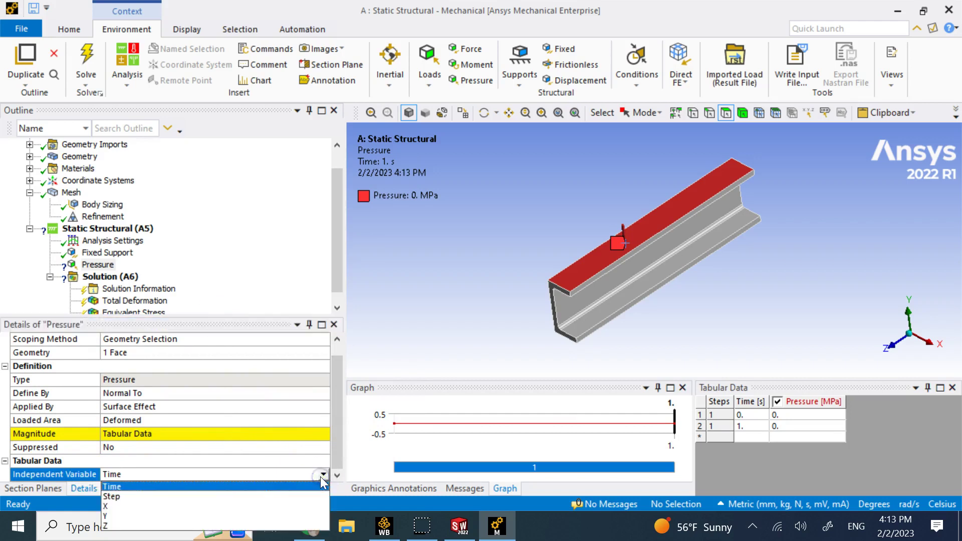
{"action": "left_click", "coordinate": [160, 526]}
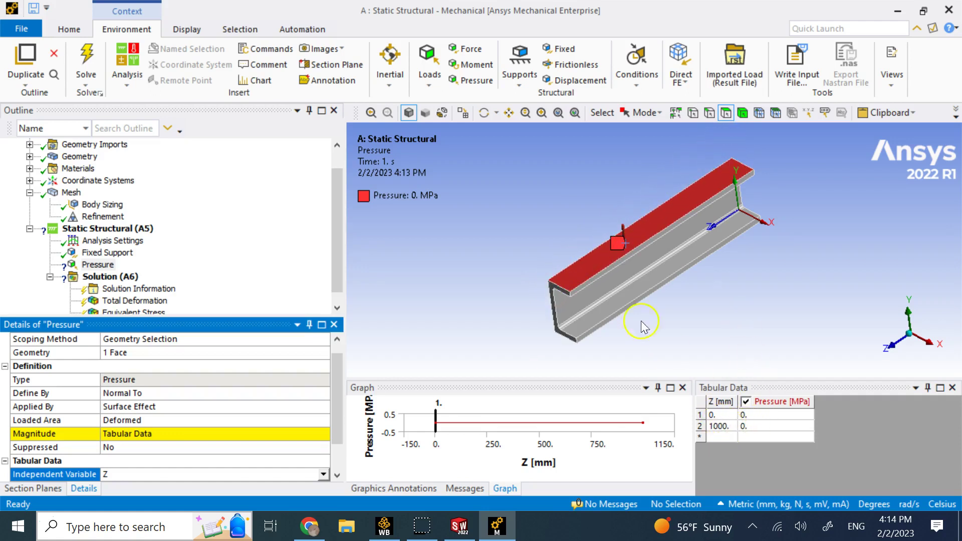
- Fill in the pressure table with 0.5 MPa at Z = 0 mm and 0.35 MPa at Z = 100 mm
{"action": "left_click", "coordinate": [751, 415]}
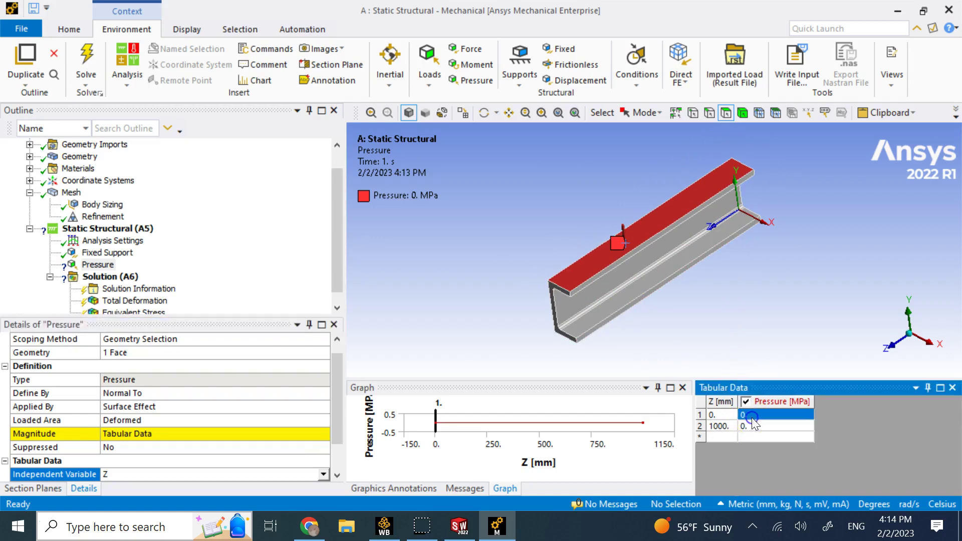
{"action": "type", "text": "0"}
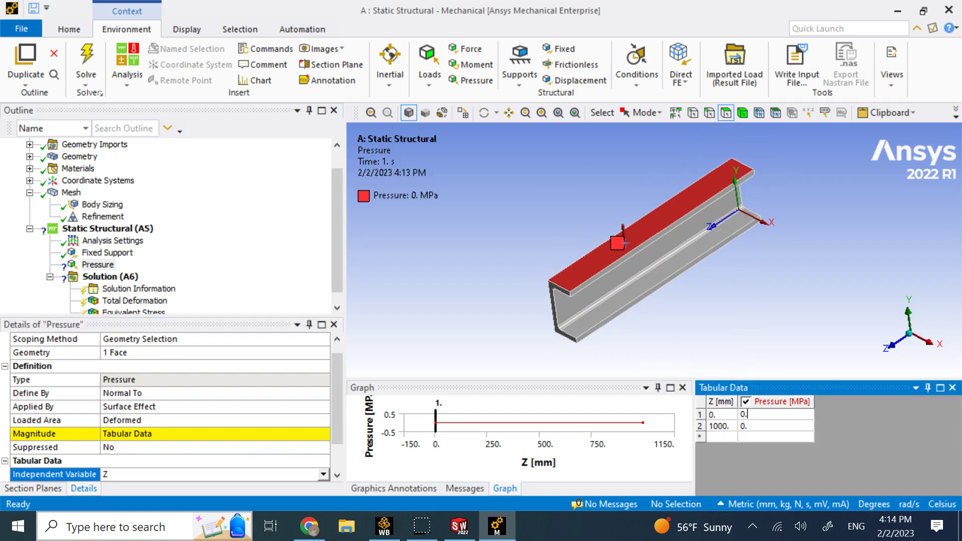
{"action": "type", "text": ".5"}
{"action": "left_click", "coordinate": [714, 426]}
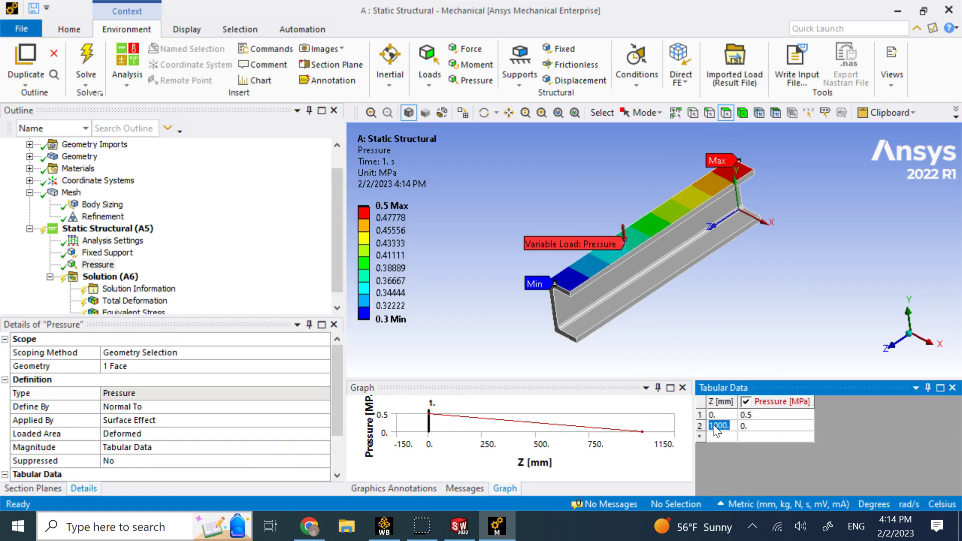
{"action": "type", "text": "100"}
{"action": "left_click", "coordinate": [757, 426]}
{"action": "type", "text": "0"}
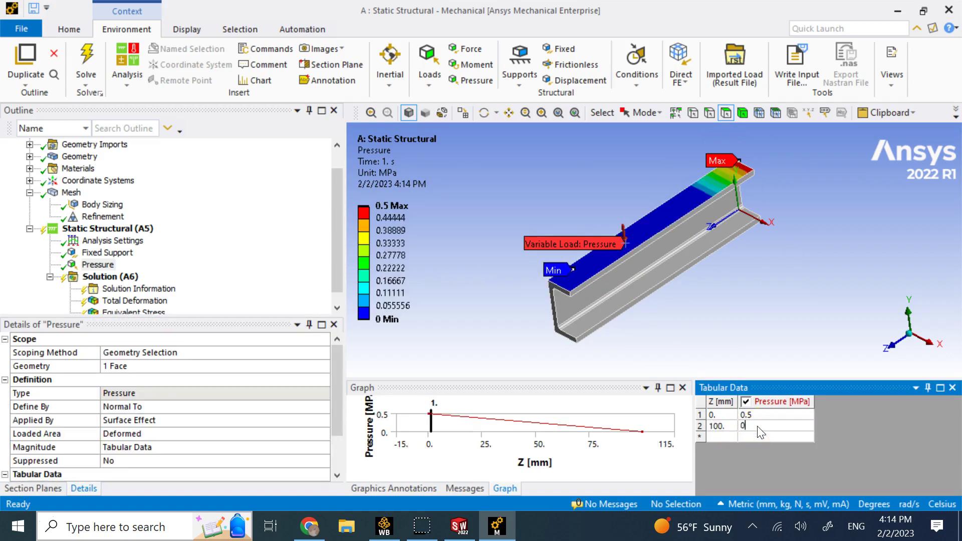
{"action": "type", "text": ".35"}
{"action": "key", "text": "Return"}
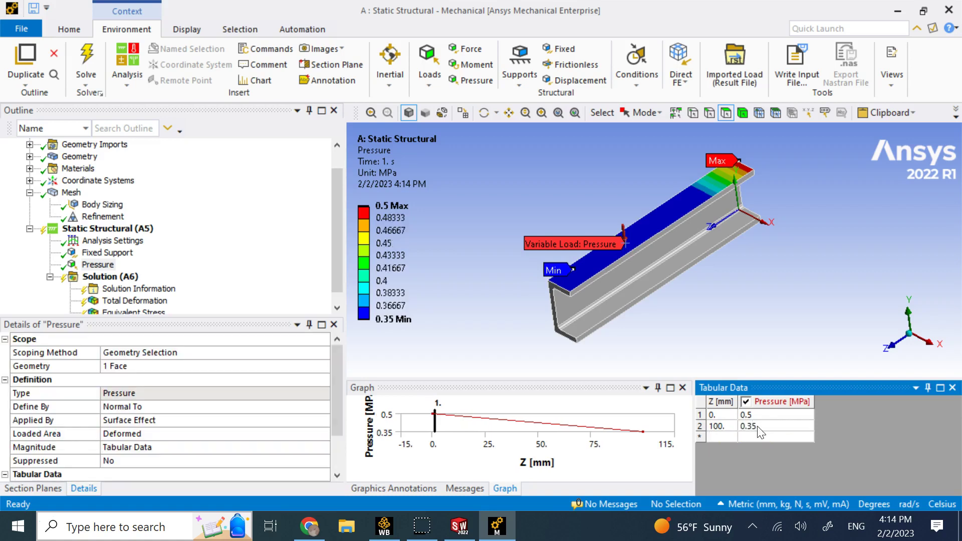
- Extend the pressure table with 0.25 MPa at Z = 200 mm, 0.1 MPa at 300 mm and 0 MPa at 400 mm
{"action": "type", "text": "200"}
{"action": "key", "text": "Return"}
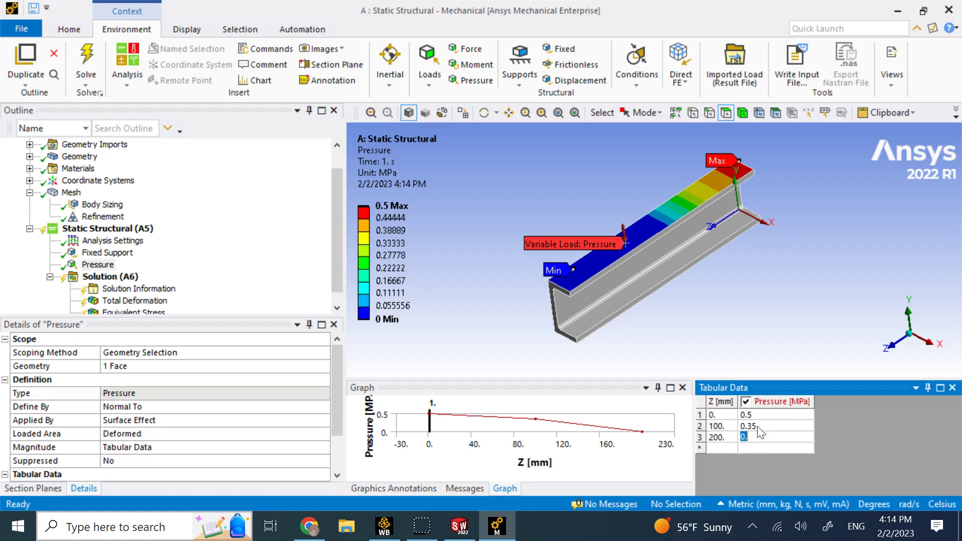
{"action": "key", "text": "Return"}
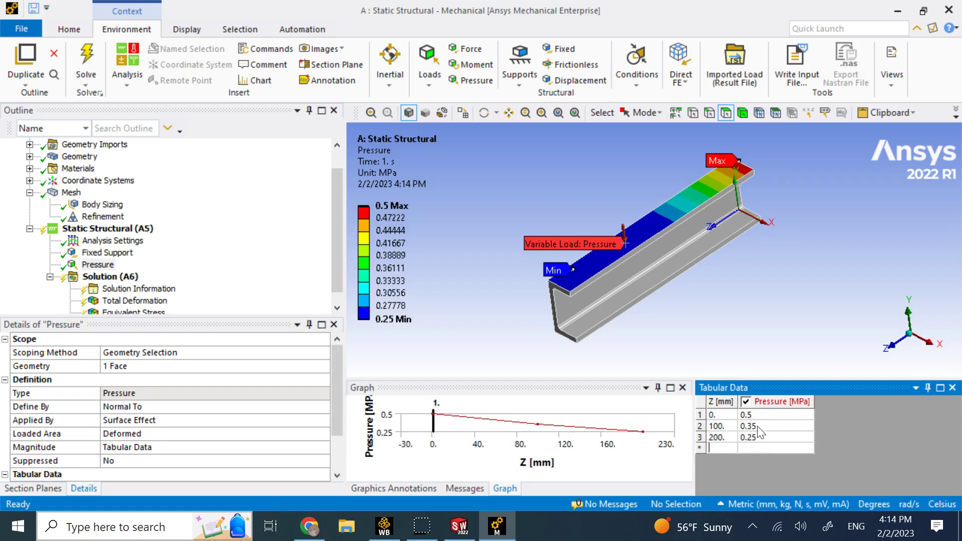
{"action": "key", "text": "Return"}
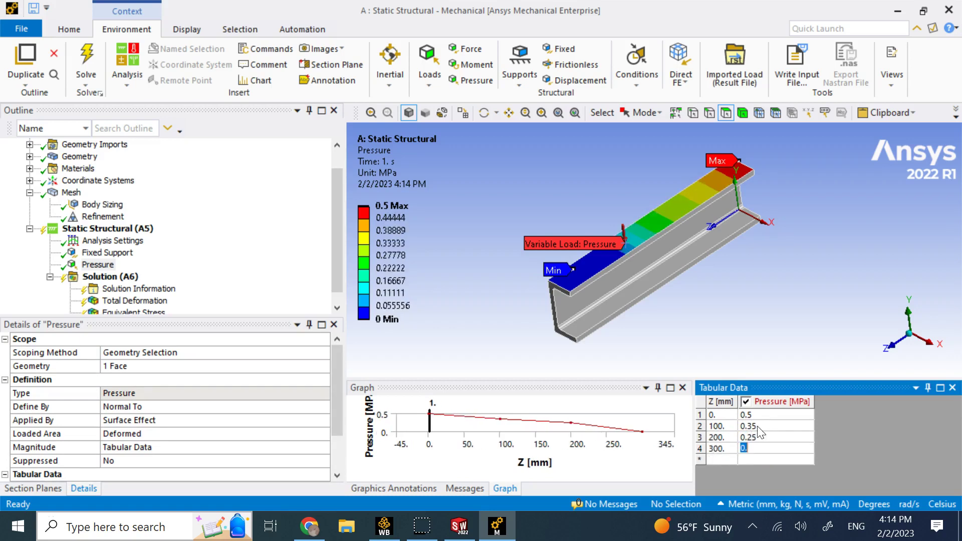
{"action": "key", "text": "Return"}
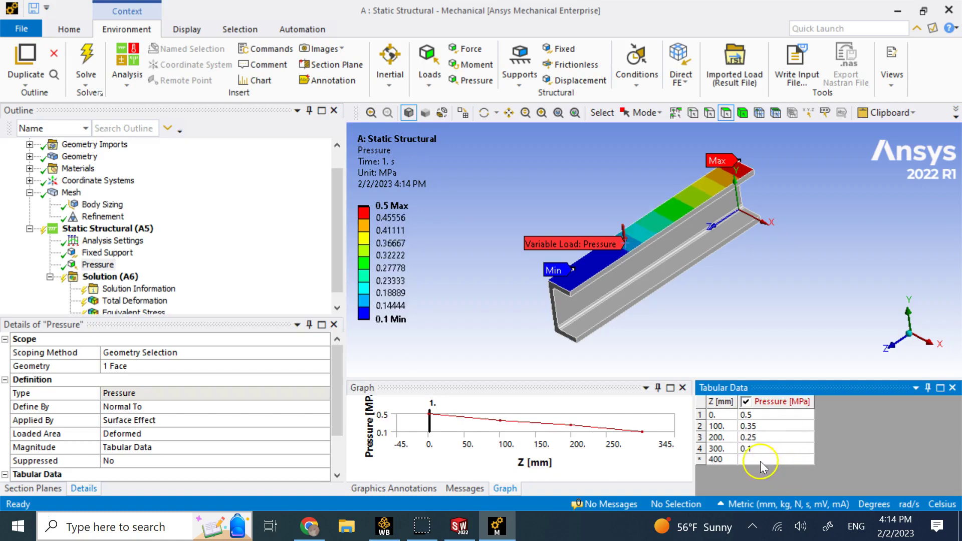
{"action": "key", "text": "Return"}
{"action": "left_click", "coordinate": [848, 461]}
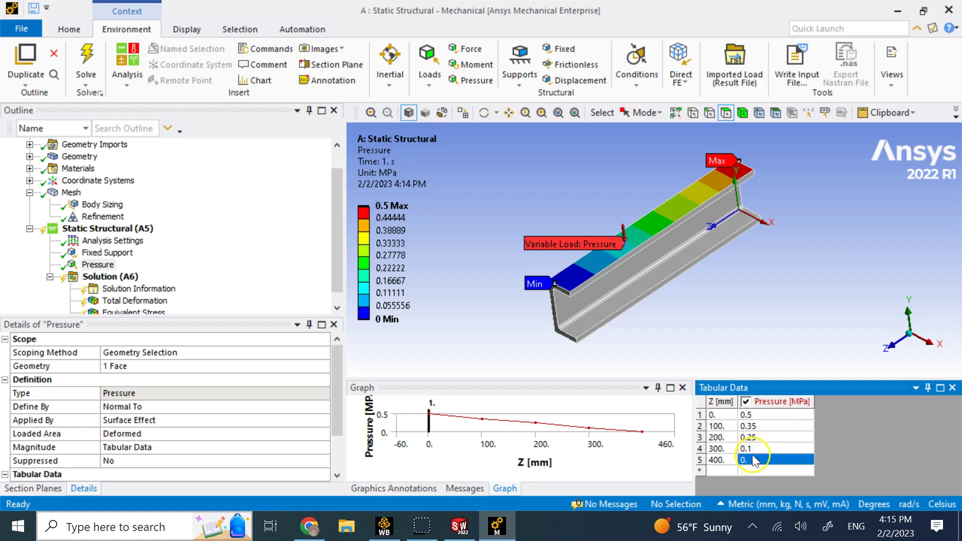
- Change the tabular pressures to 0.2 MPa at Z = 200 mm, 0.3 MPa at 100 mm and 0.4 MPa at 0 mm
{"action": "left_click", "coordinate": [757, 437]}
{"action": "left_click", "coordinate": [757, 438]}
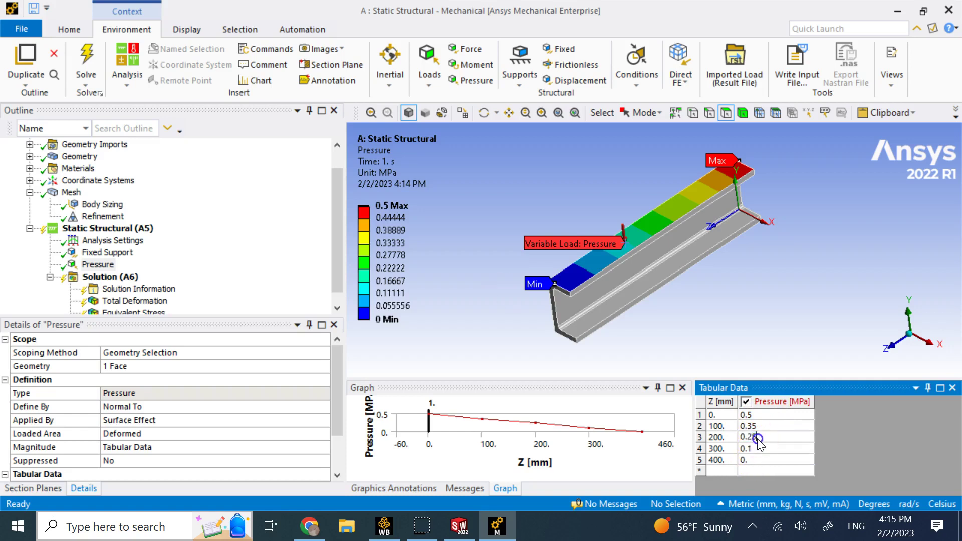
{"action": "left_click", "coordinate": [767, 426]}
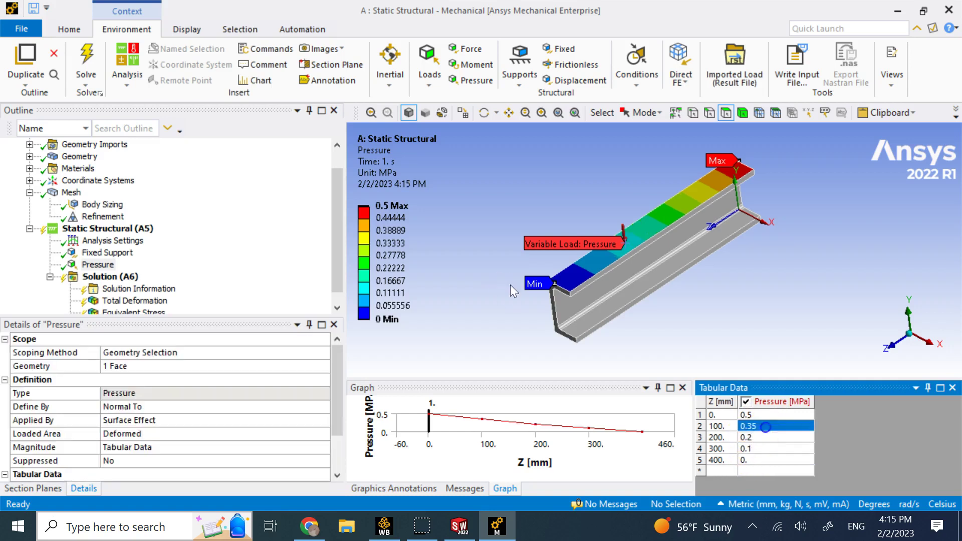
{"action": "left_click", "coordinate": [767, 426]}
{"action": "left_click", "coordinate": [767, 427]}
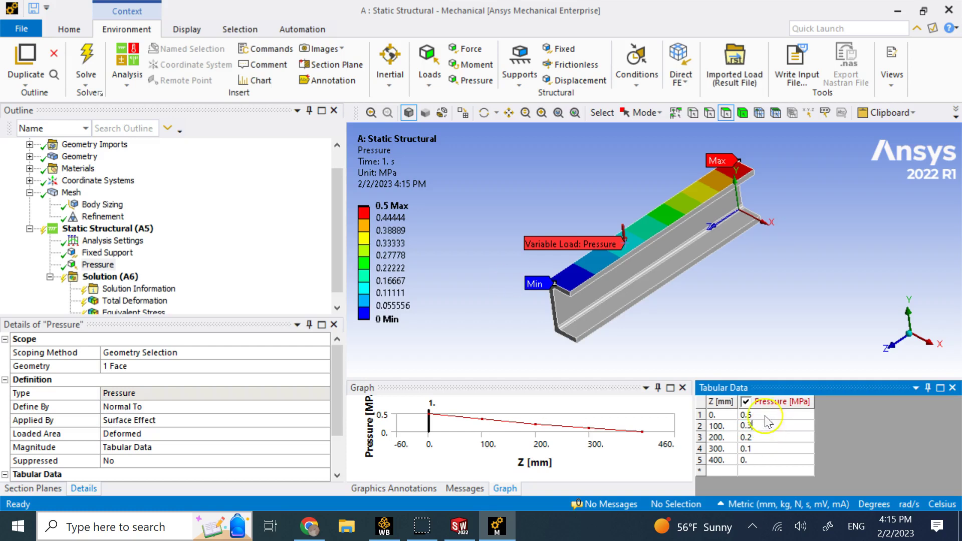
{"action": "left_click", "coordinate": [765, 416]}
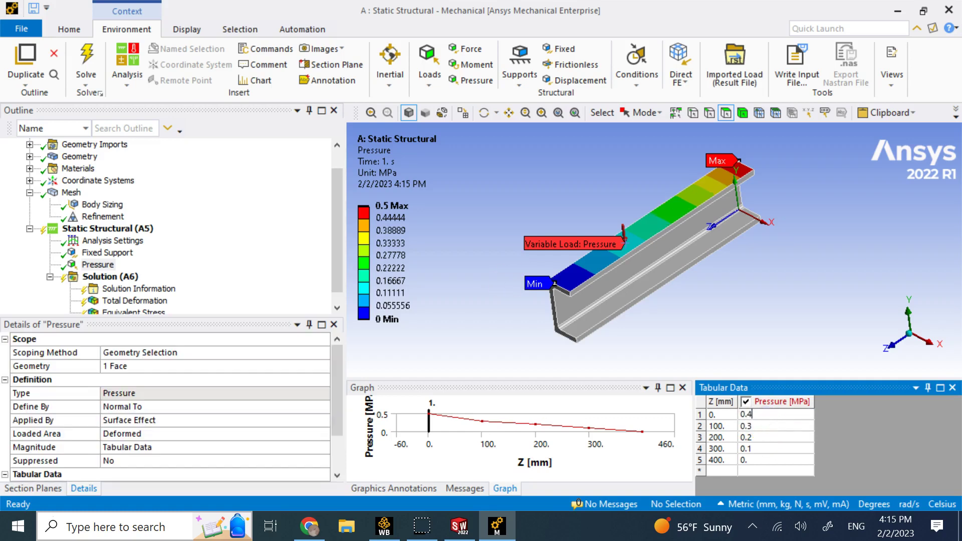
{"action": "type", "text": "0.4"}
{"action": "left_click", "coordinate": [845, 436]}
{"action": "left_click", "coordinate": [514, 209]}
{"action": "left_click", "coordinate": [742, 416]}
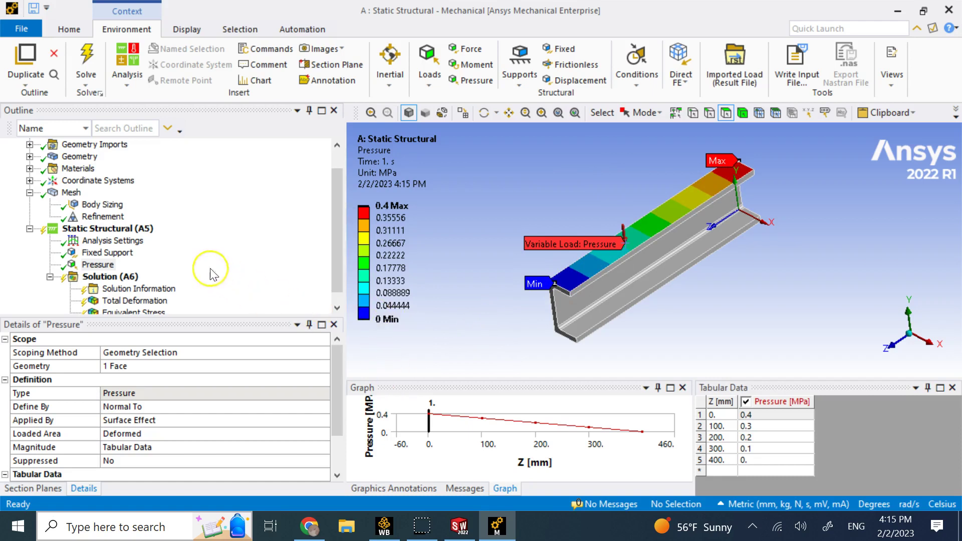
- Re-solve the model with the Z-varying pressure and view the Equivalent Stress and Total Deformation results
{"action": "right_click", "coordinate": [116, 276]}
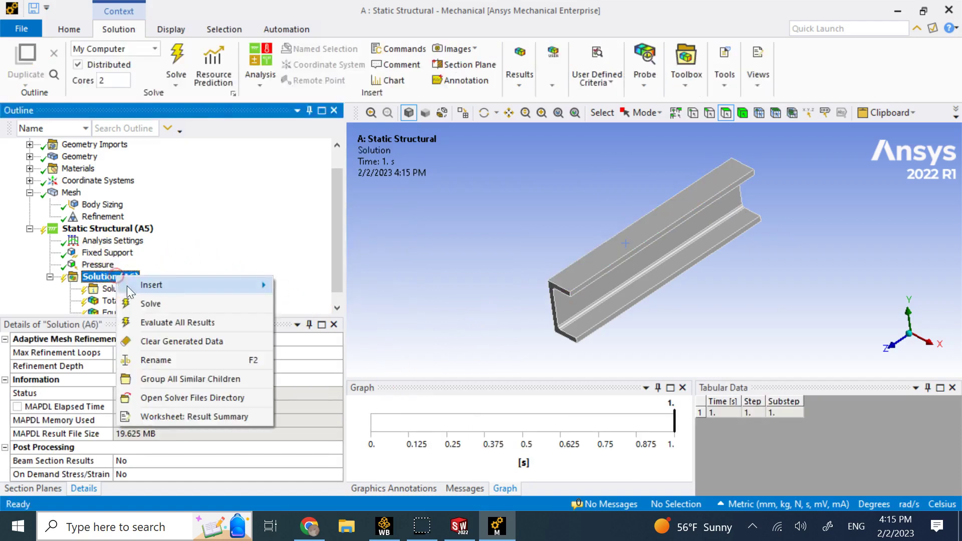
{"action": "left_click", "coordinate": [151, 304]}
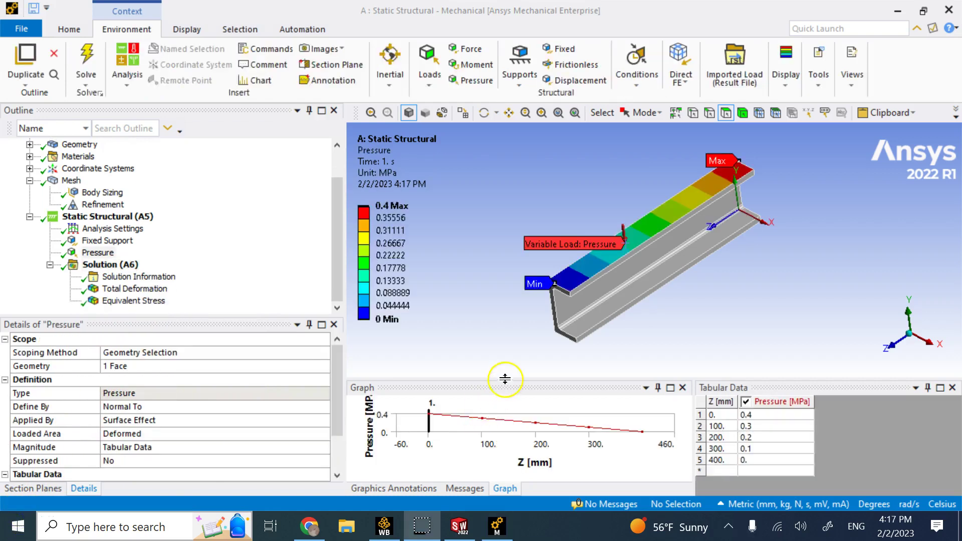
{"action": "left_click_drag", "start_coordinate": [505, 380], "coordinate": [508, 323]}
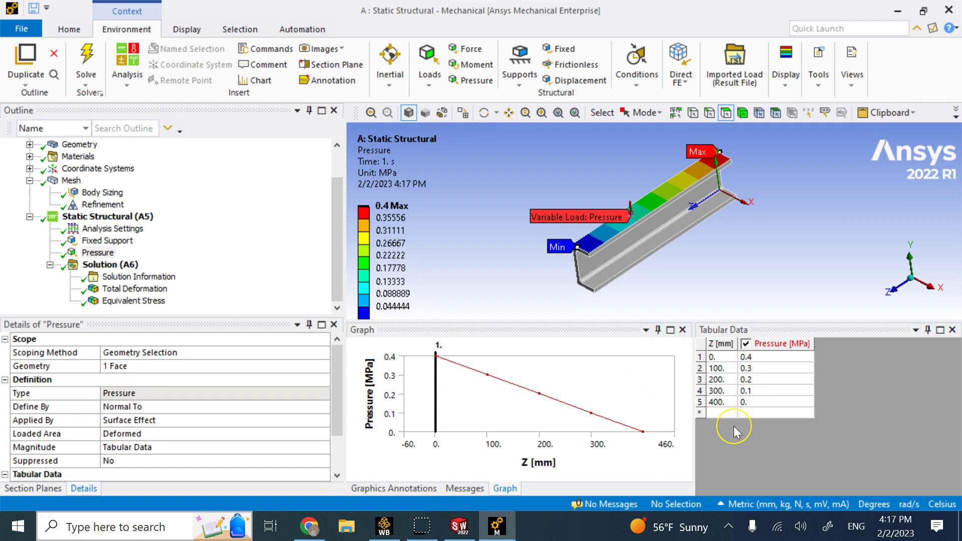
{"action": "left_click", "coordinate": [119, 301]}
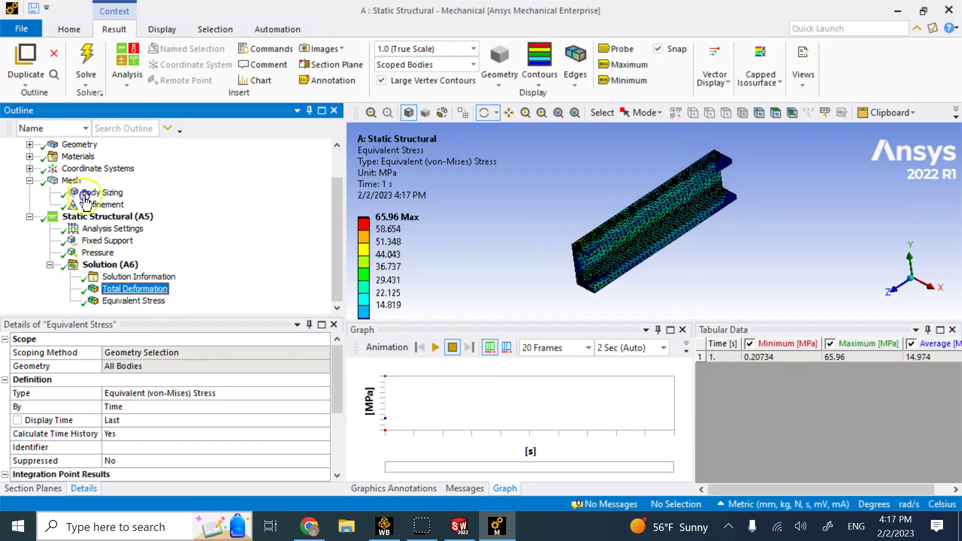
{"action": "left_click", "coordinate": [127, 290]}
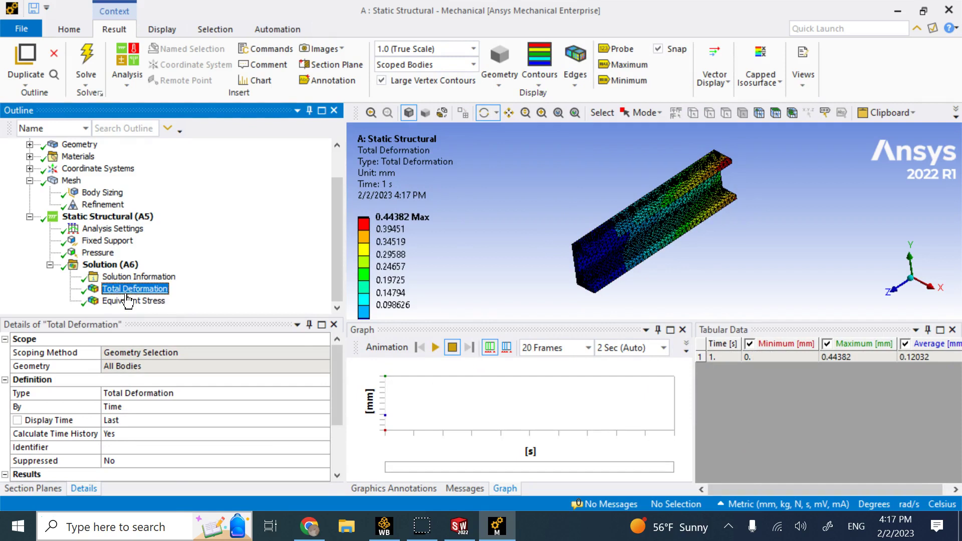
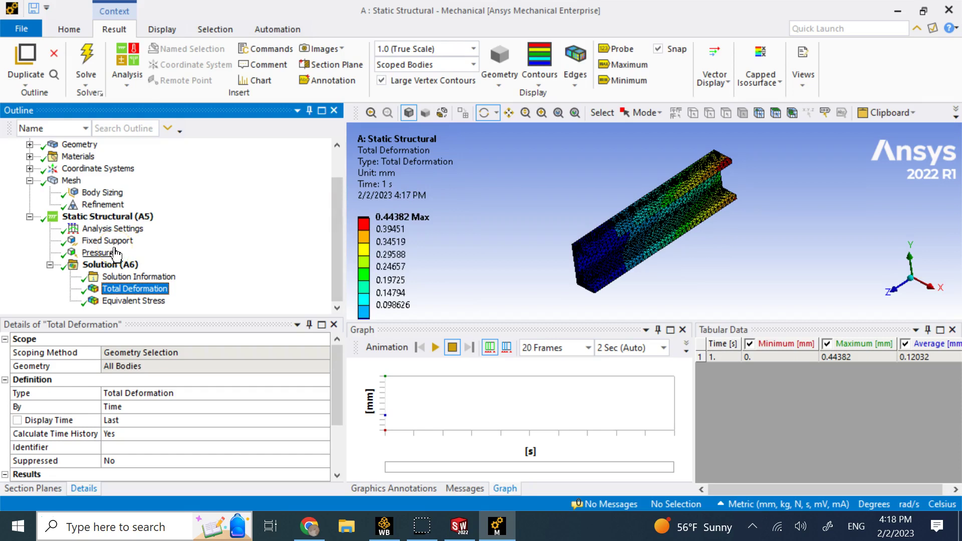
- Delete the Z-varying pressure load from the static structural analysis
{"action": "left_click", "coordinate": [97, 253]}
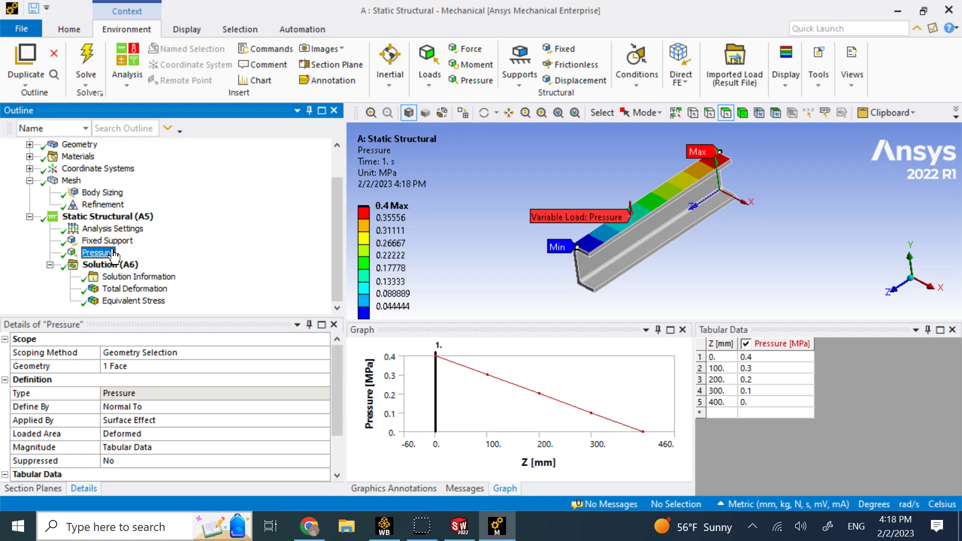
{"action": "left_click", "coordinate": [92, 257]}
{"action": "right_click", "coordinate": [91, 256]}
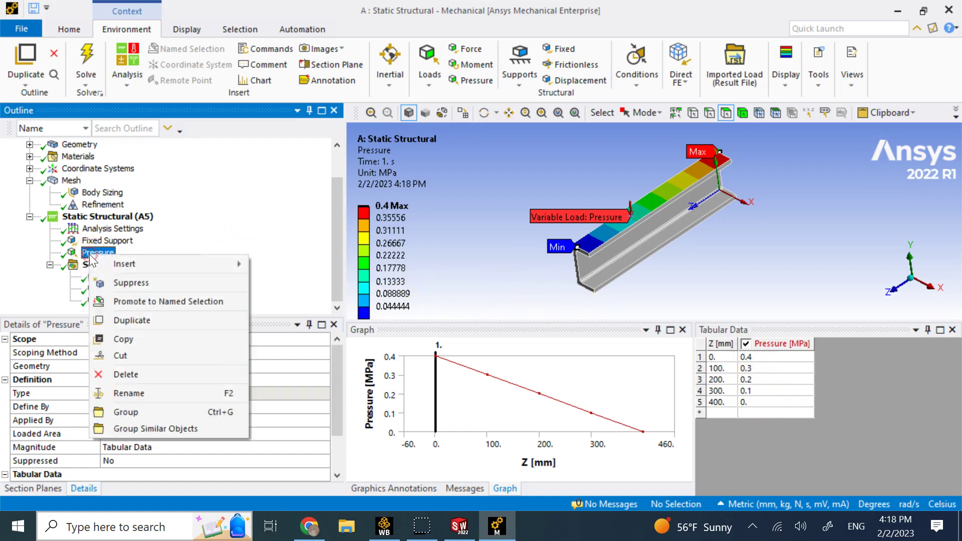
{"action": "left_click", "coordinate": [135, 371]}
{"action": "left_click", "coordinate": [485, 317]}
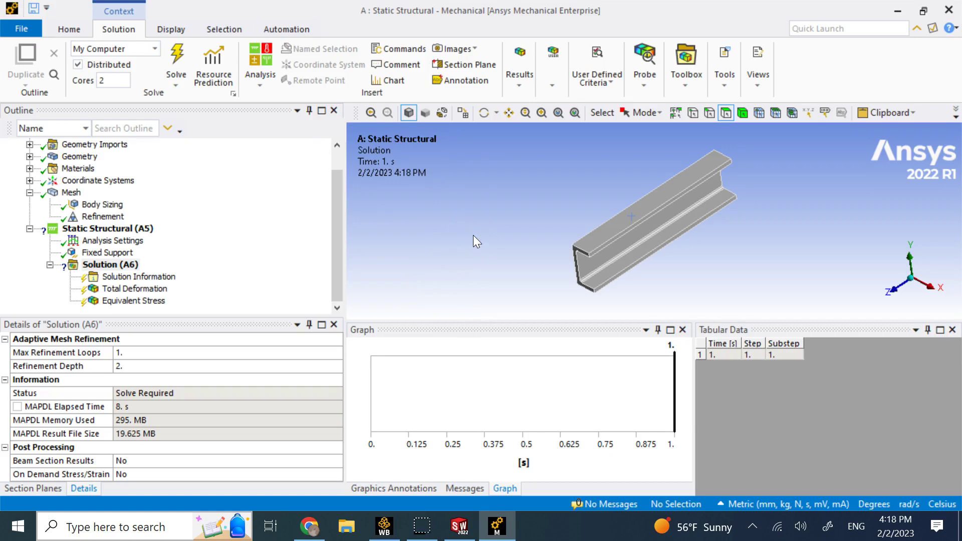
- Add a new pressure load to the static structural analysis, scoped to the beam's top flange face
{"action": "left_click", "coordinate": [108, 229]}
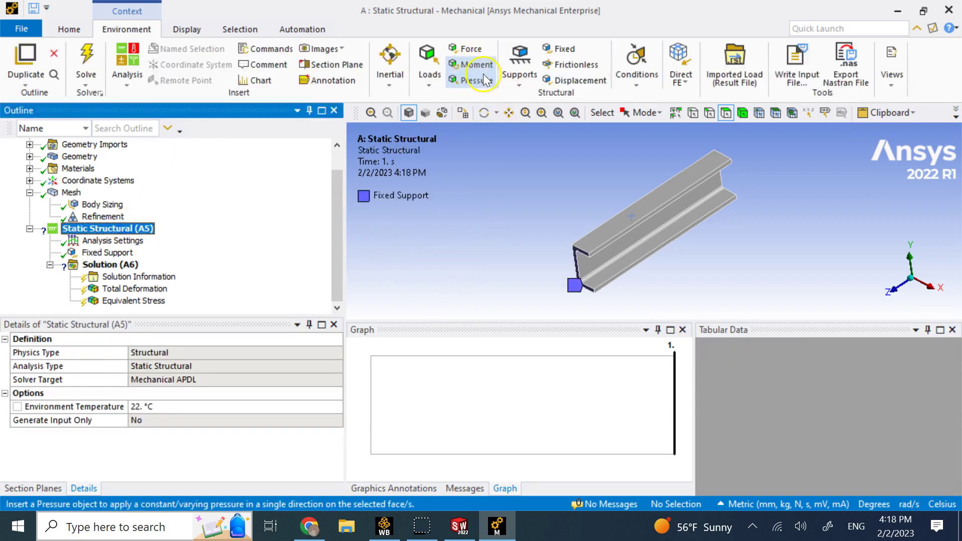
{"action": "left_click", "coordinate": [482, 82]}
{"action": "left_click", "coordinate": [601, 232]}
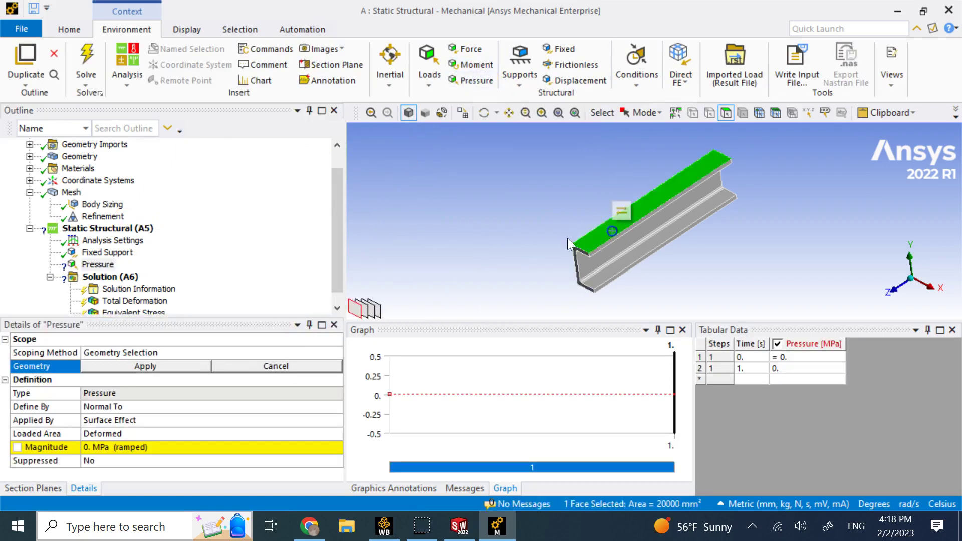
{"action": "left_click", "coordinate": [188, 366]}
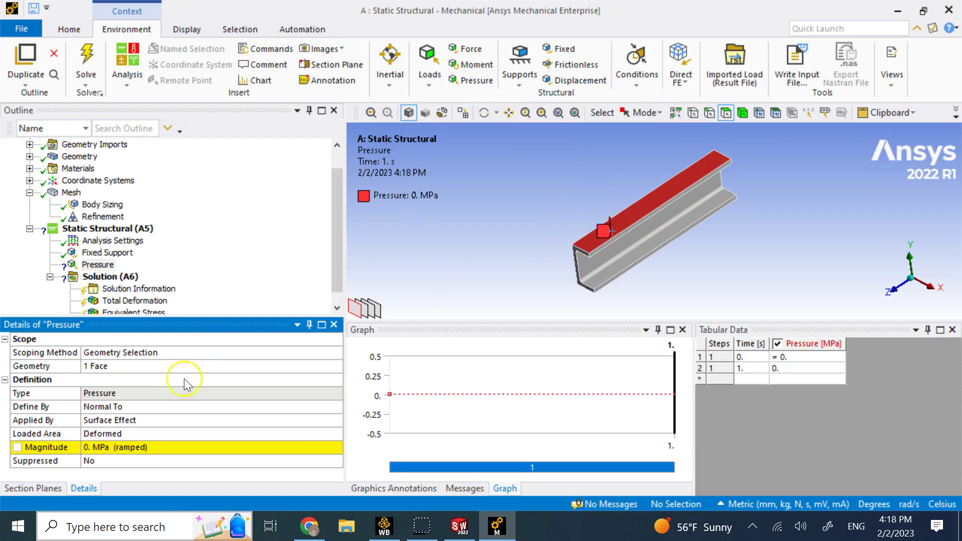
{"action": "left_click", "coordinate": [181, 448]}
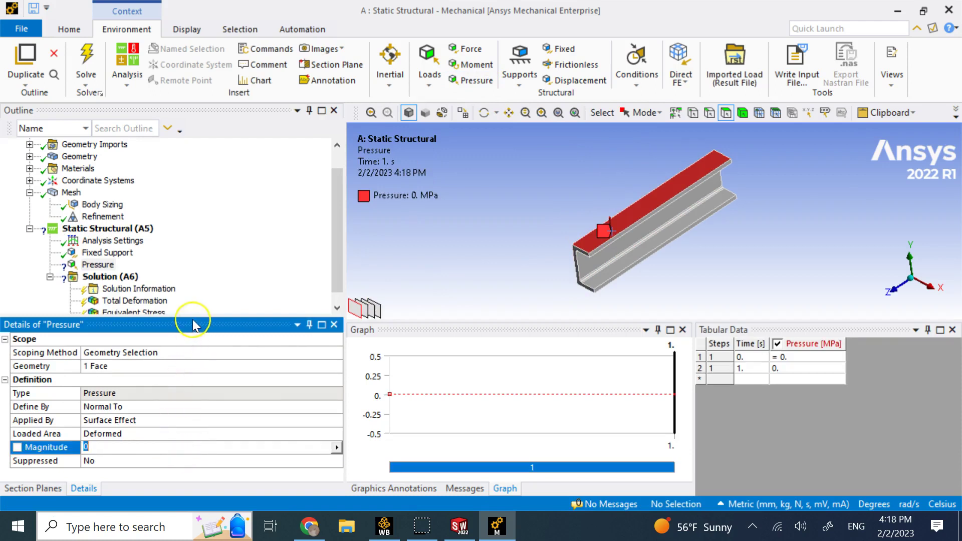
- Set the number of steps in the analysis settings to 10
{"action": "left_click", "coordinate": [134, 243]}
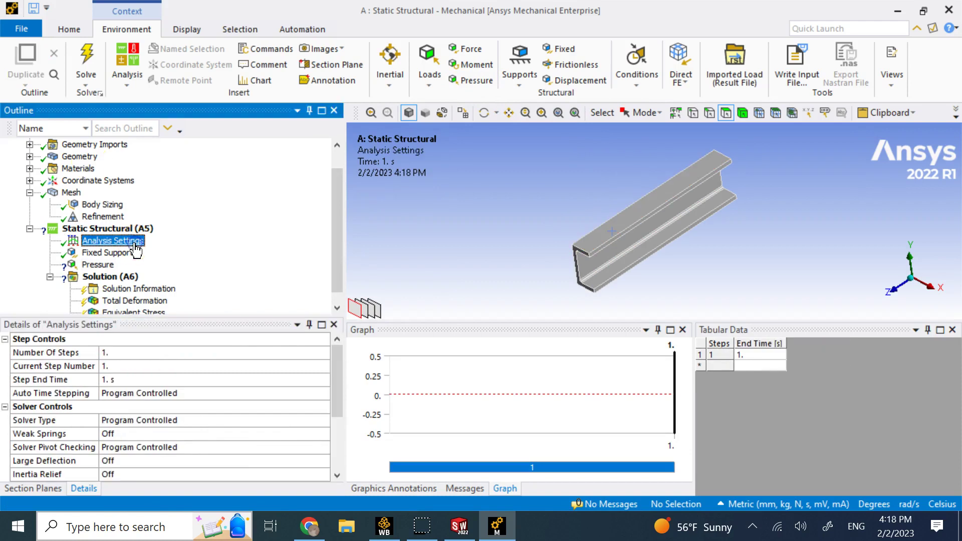
{"action": "left_click", "coordinate": [133, 352]}
{"action": "type", "text": "10"}
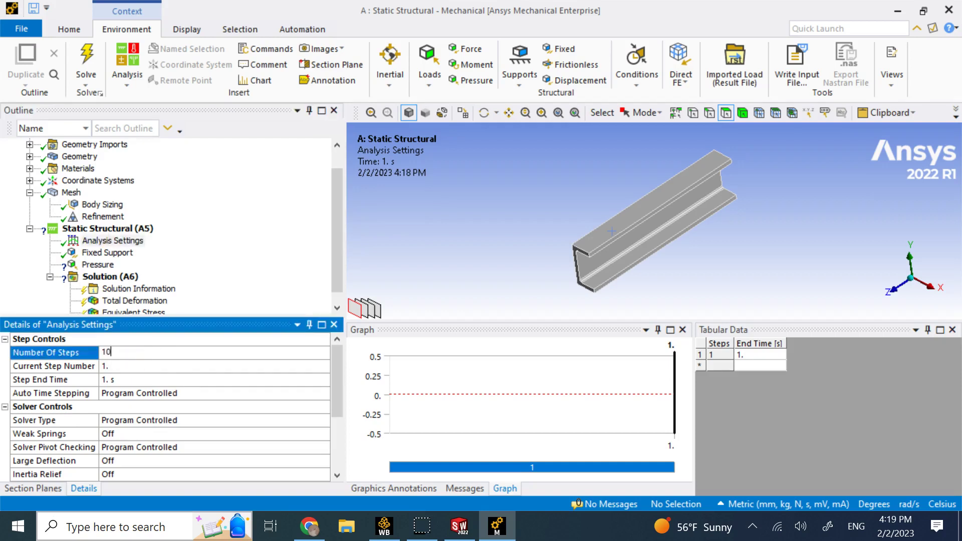
{"action": "key", "text": "Return"}
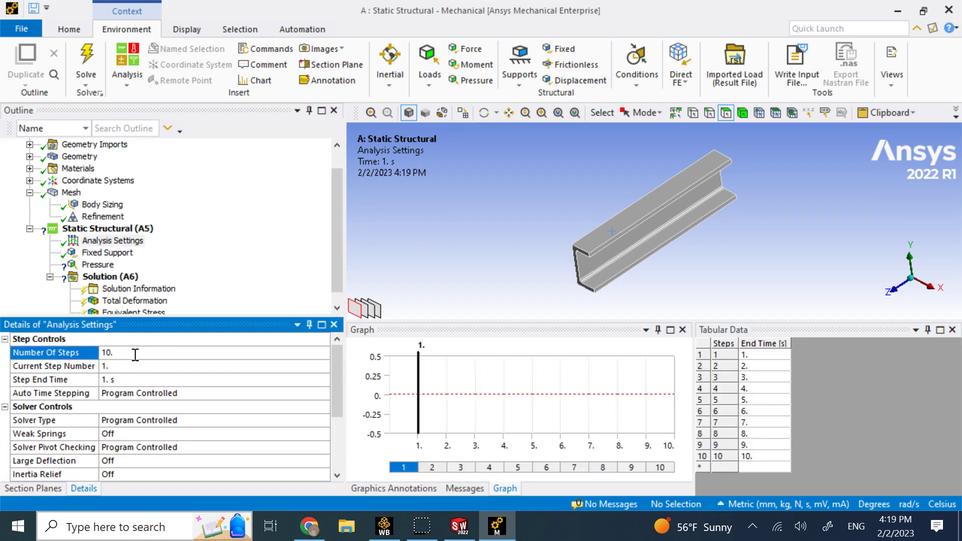
- Define the new pressure load's magnitude as tabular data over the time steps
{"action": "left_click", "coordinate": [105, 265]}
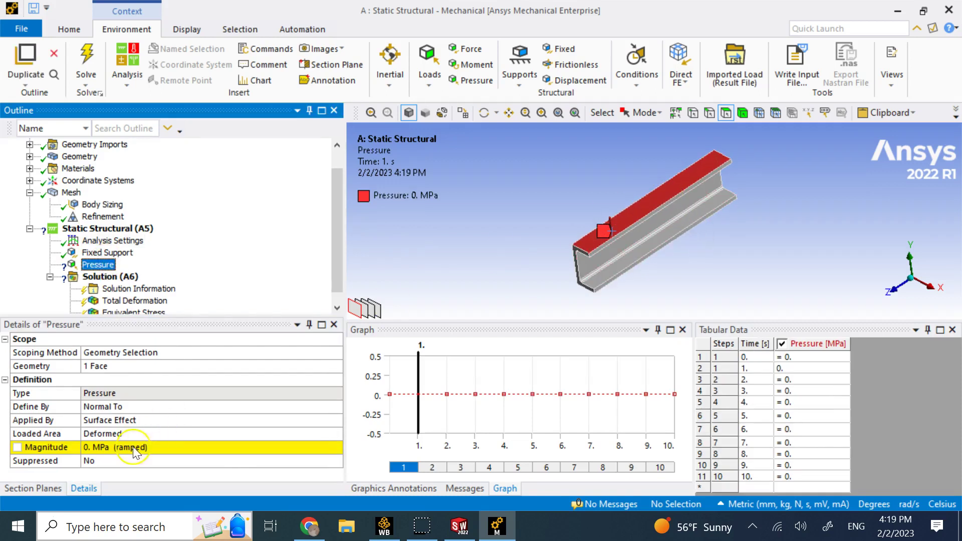
{"action": "left_click", "coordinate": [151, 447]}
{"action": "left_click", "coordinate": [336, 448]}
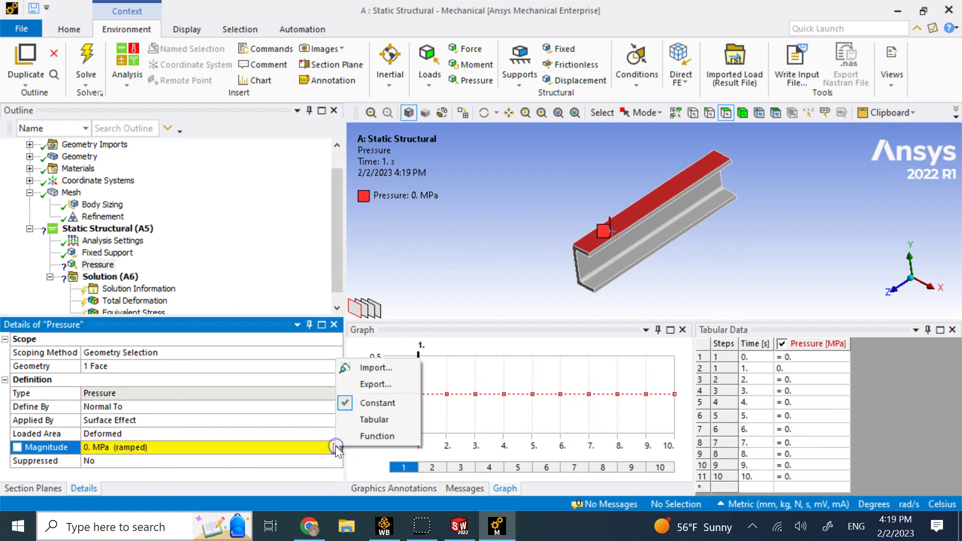
{"action": "left_click", "coordinate": [357, 421]}
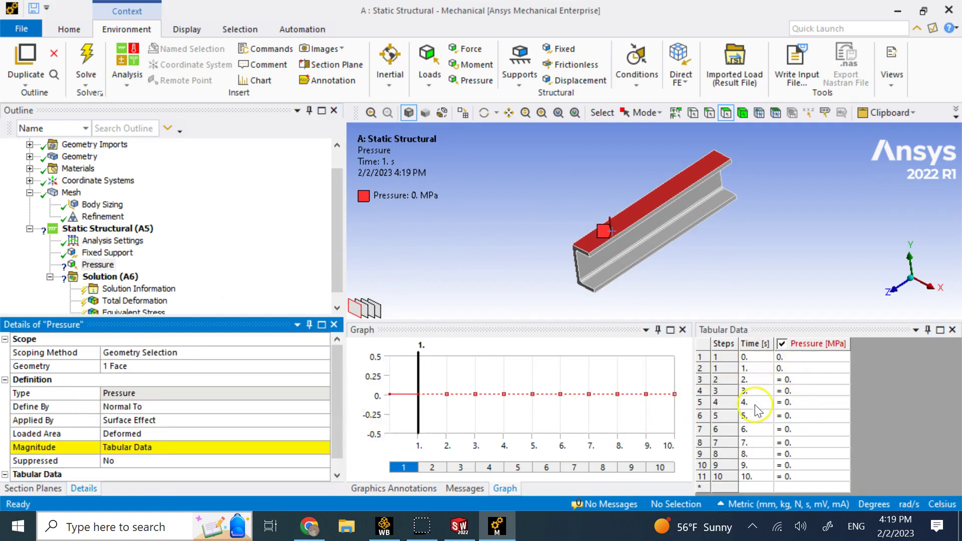
- Enter tabular pressures of 0.1, 0.2 and 0.3 MPa at times 1, 2 and 3 s
{"action": "left_click", "coordinate": [787, 369]}
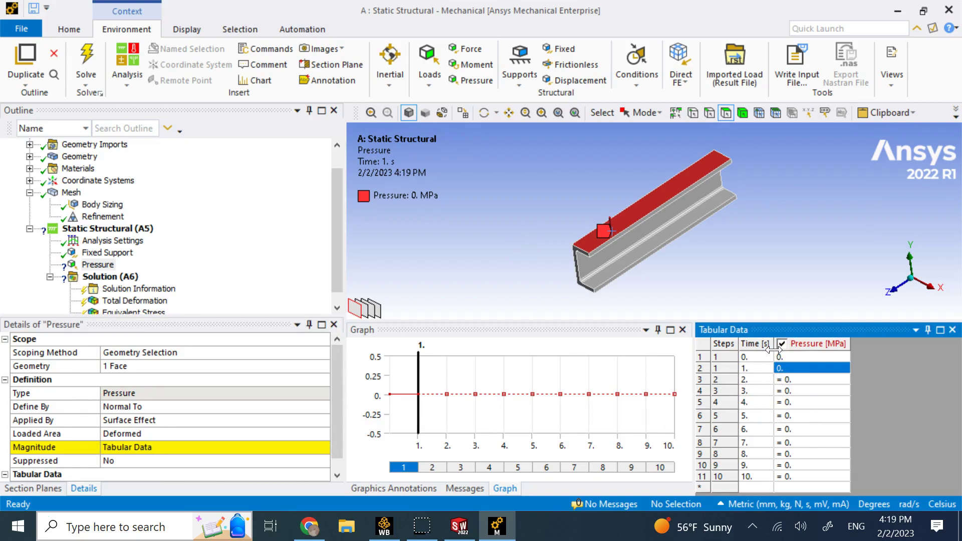
{"action": "left_click", "coordinate": [813, 369]}
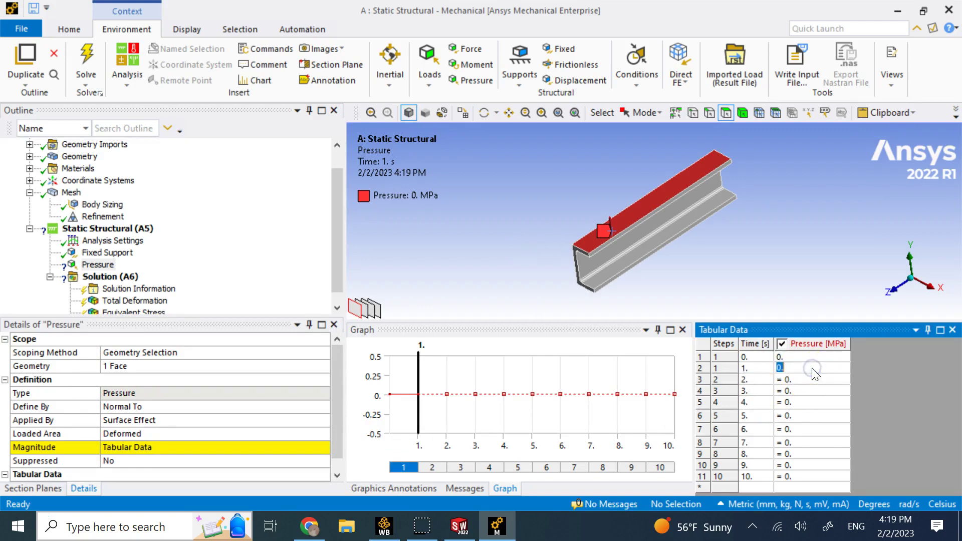
{"action": "type", "text": "0.1"}
{"action": "key", "text": "Return"}
{"action": "left_click", "coordinate": [807, 382]}
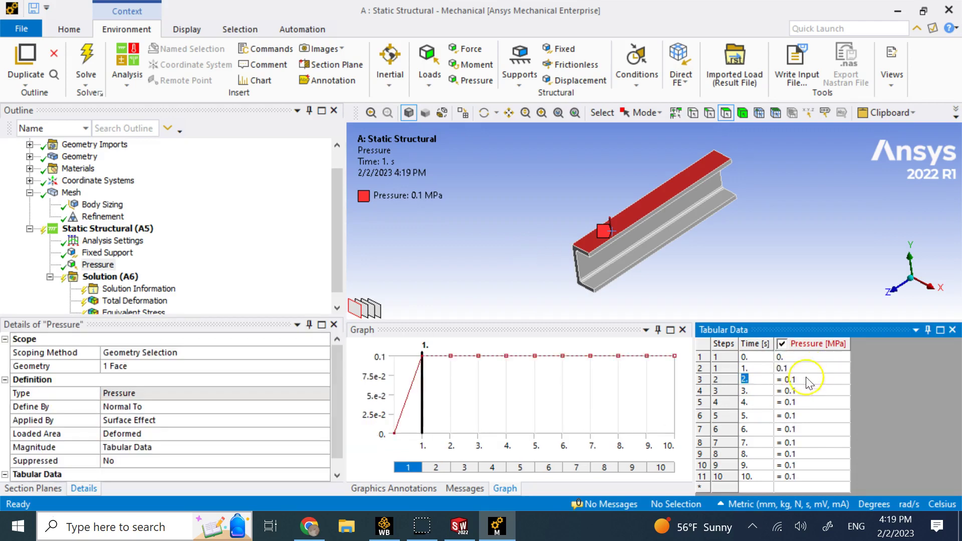
{"action": "type", "text": "0."}
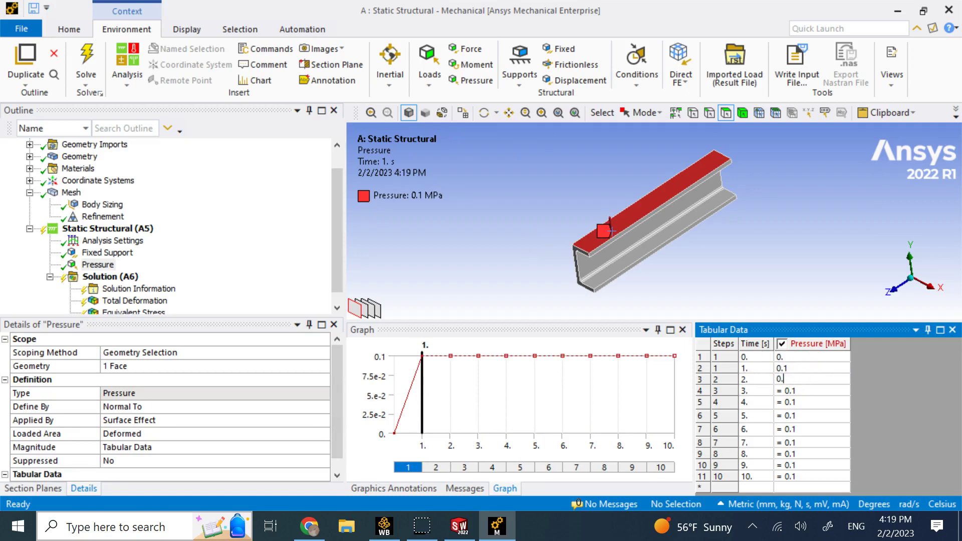
{"action": "type", "text": "2"}
{"action": "key", "text": "Return"}
{"action": "left_click", "coordinate": [808, 390]}
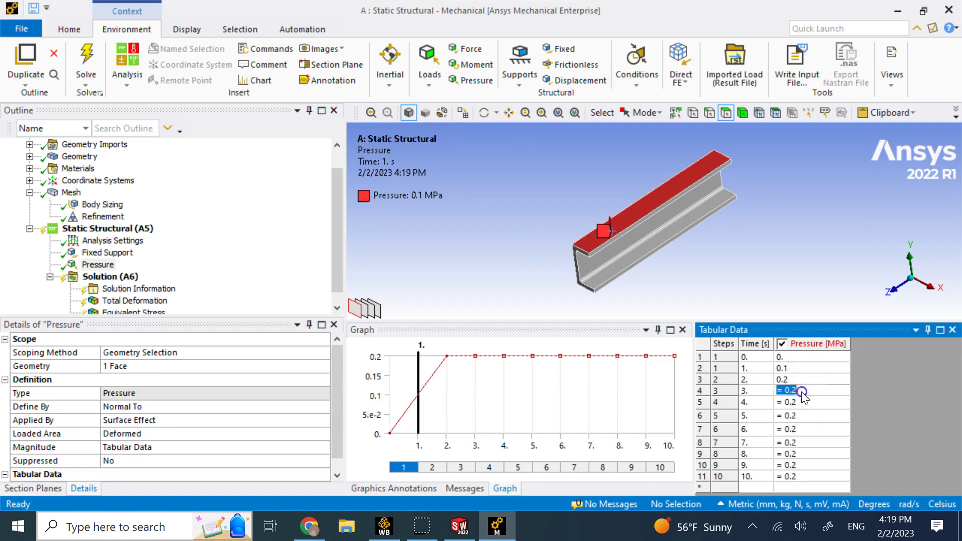
{"action": "type", "text": "0.3"}
{"action": "key", "text": "Return"}
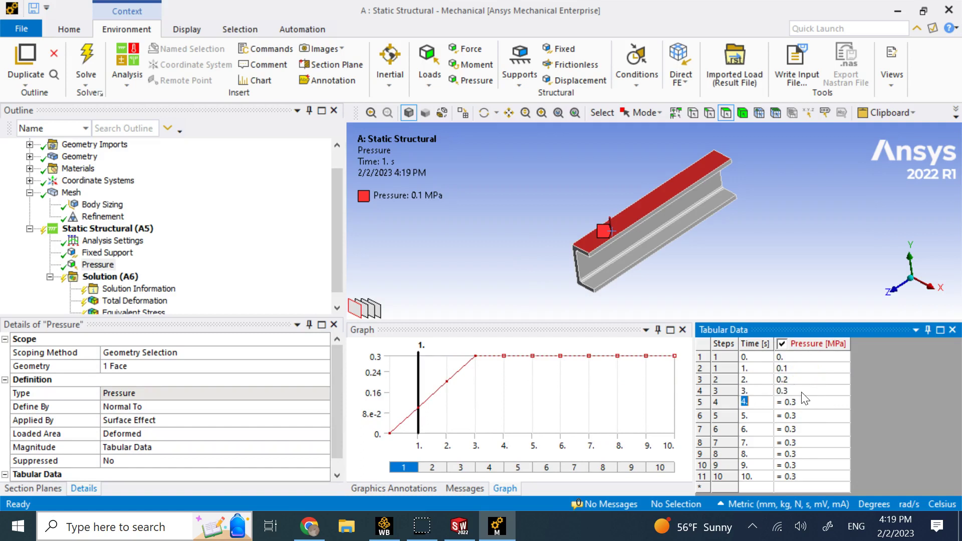
- Enter tabular pressures of 0.4, 0.5, 0.6 and 0.7 MPa at times 4, 5, 6 and 7 s
{"action": "left_click", "coordinate": [806, 402]}
{"action": "type", "text": "0.4"}
{"action": "key", "text": "Return"}
{"action": "left_click", "coordinate": [802, 415]}
{"action": "type", "text": "0.5"}
{"action": "key", "text": "Return"}
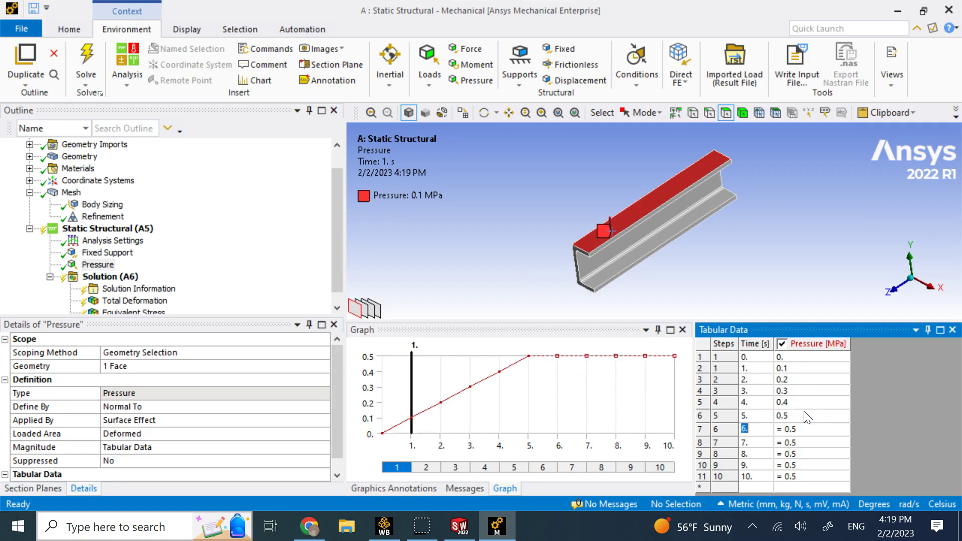
{"action": "left_click", "coordinate": [804, 429]}
{"action": "type", "text": "0.6"}
{"action": "key", "text": "Return"}
{"action": "left_click", "coordinate": [804, 442]}
{"action": "type", "text": "0.7"}
{"action": "key", "text": "Return"}
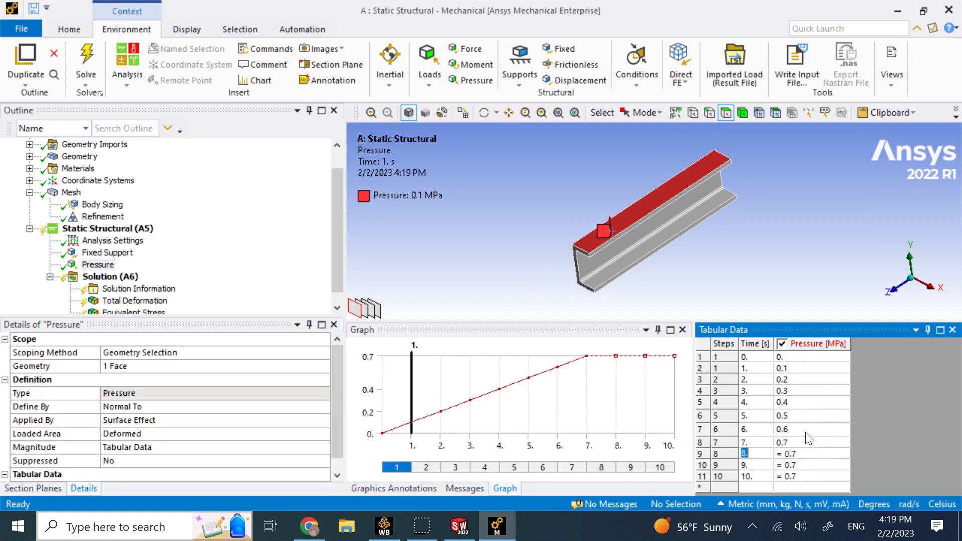
- Enter tabular pressures of 0.8, 0.9 and 1 MPa at times 8, 9 and 10 s
{"action": "left_click", "coordinate": [802, 454]}
{"action": "type", "text": "0.8"}
{"action": "key", "text": "Return"}
{"action": "left_click", "coordinate": [804, 465]}
{"action": "type", "text": "0.9"}
{"action": "key", "text": "Return"}
{"action": "left_click", "coordinate": [801, 476]}
{"action": "type", "text": "1"}
{"action": "left_click", "coordinate": [825, 442]}
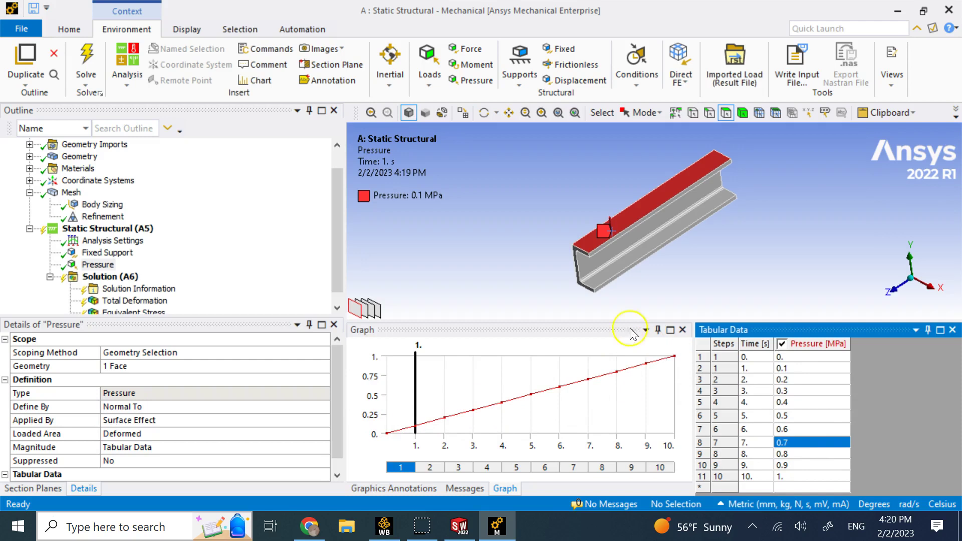
- Solve the static structural analysis with the time-varying pressure load
{"action": "scroll", "coordinate": [170, 240], "scroll_direction": "down", "scroll_amount": 1}
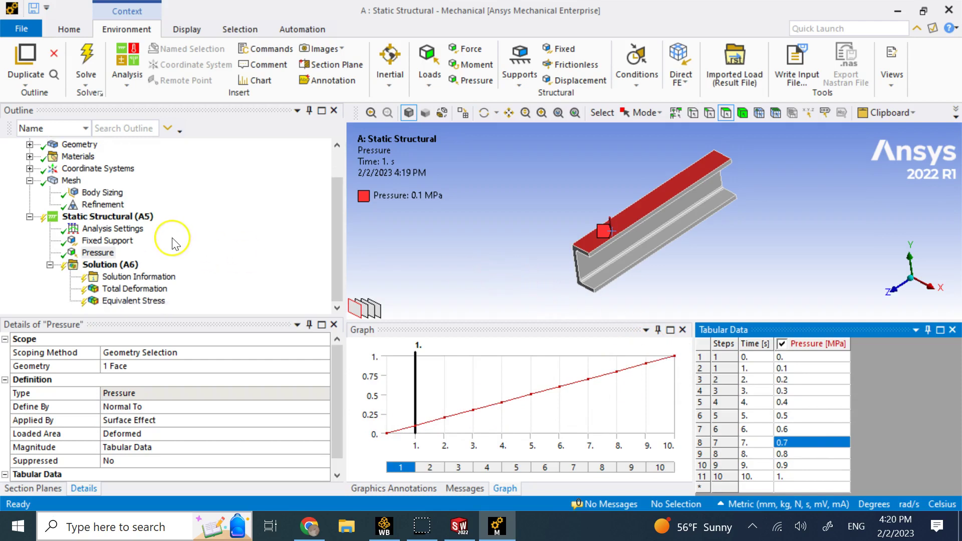
{"action": "left_click", "coordinate": [111, 265]}
{"action": "right_click", "coordinate": [112, 263]}
{"action": "left_click", "coordinate": [159, 288]}
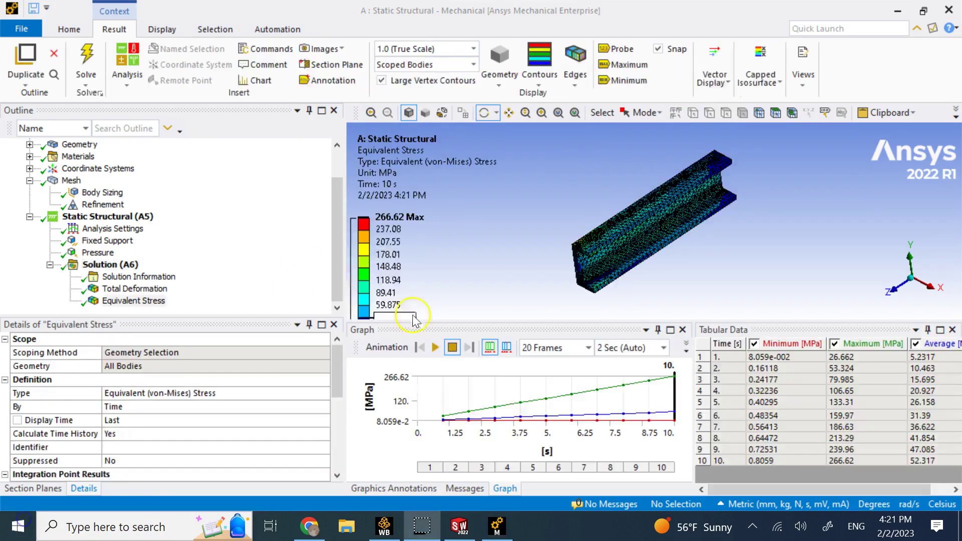
- Play the equivalent stress animation over the ten load steps and stop it
{"action": "left_click", "coordinate": [433, 347]}
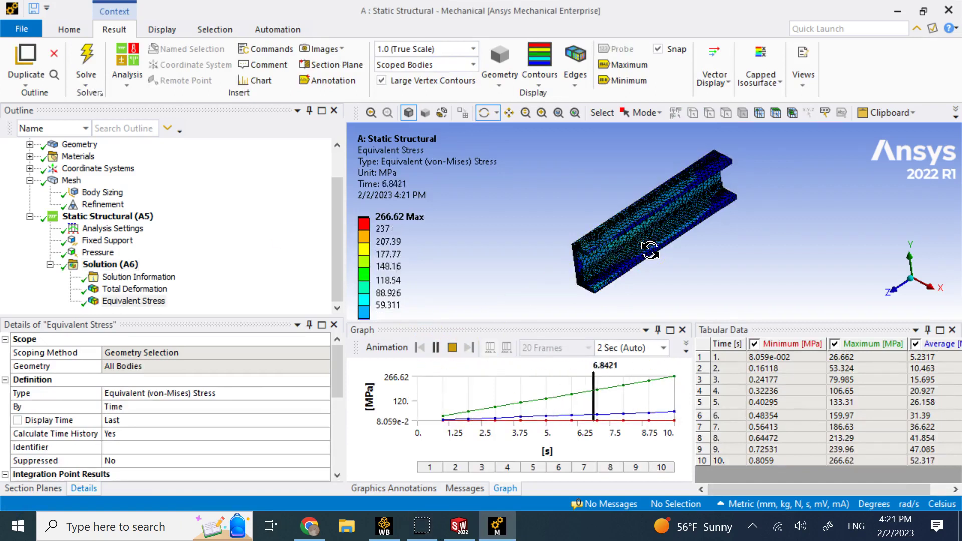
{"action": "left_click", "coordinate": [387, 188]}
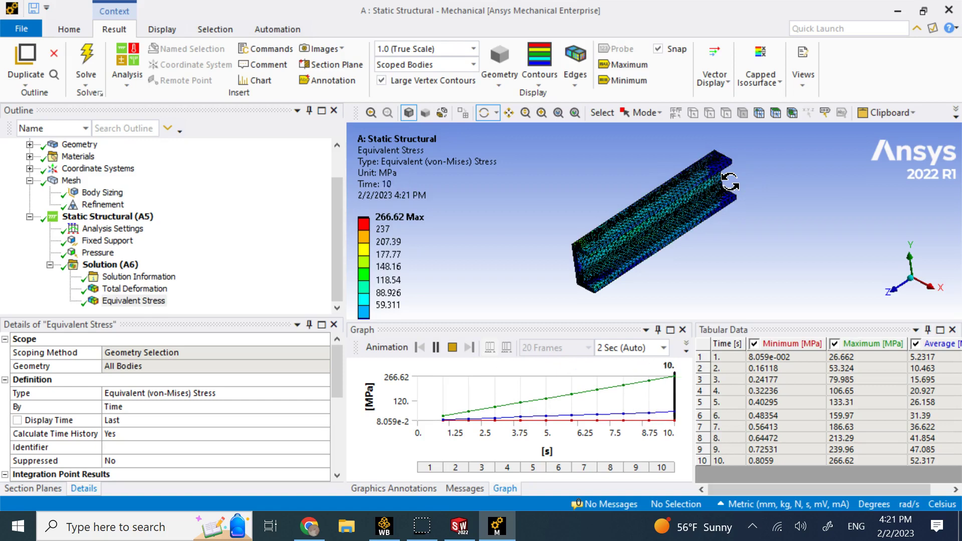
{"action": "left_click", "coordinate": [453, 348]}
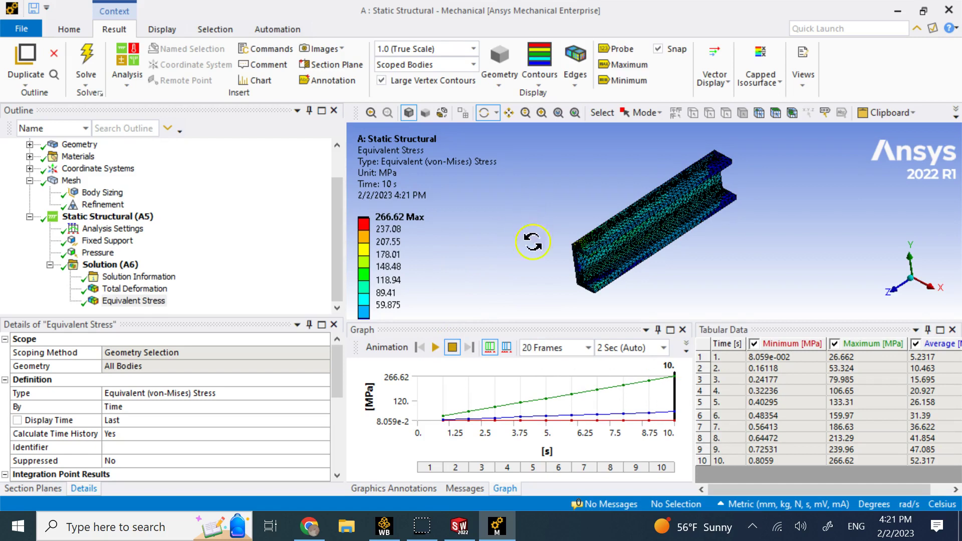
- Show the maximum marker on the equivalent stress plot, examine its location on the beam up close, and hide the marker
{"action": "left_click_drag", "start_coordinate": [590, 322], "coordinate": [585, 344]}
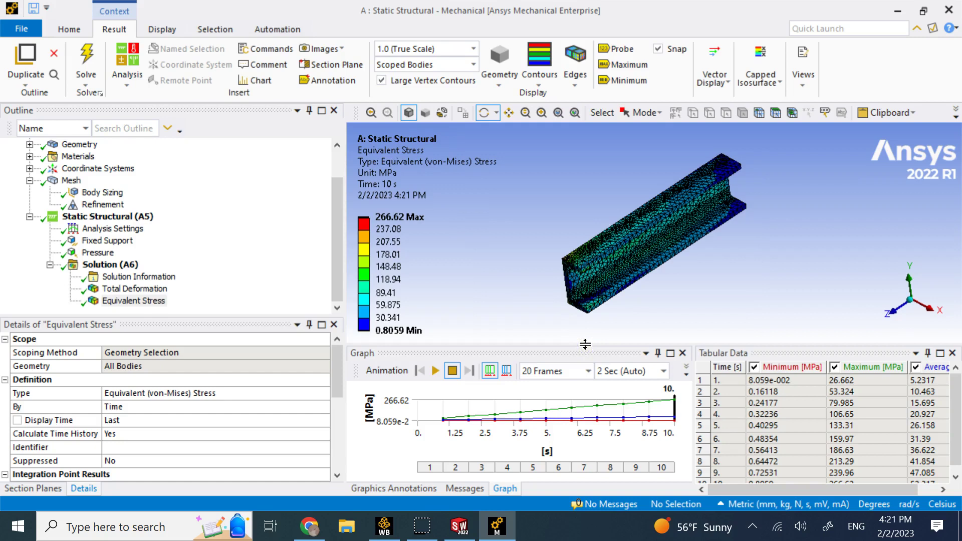
{"action": "left_click", "coordinate": [627, 64]}
{"action": "scroll", "coordinate": [551, 266], "scroll_direction": "up", "scroll_amount": 5}
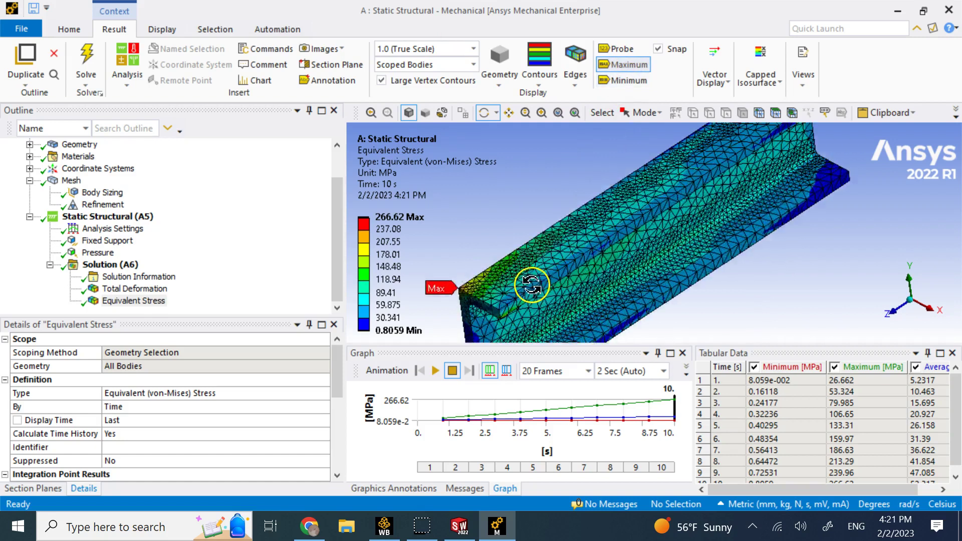
{"action": "scroll", "coordinate": [532, 286], "scroll_direction": "up", "scroll_amount": 1}
{"action": "middle_click_drag", "start_coordinate": [459, 300], "coordinate": [549, 262], "text": "ctrl"}
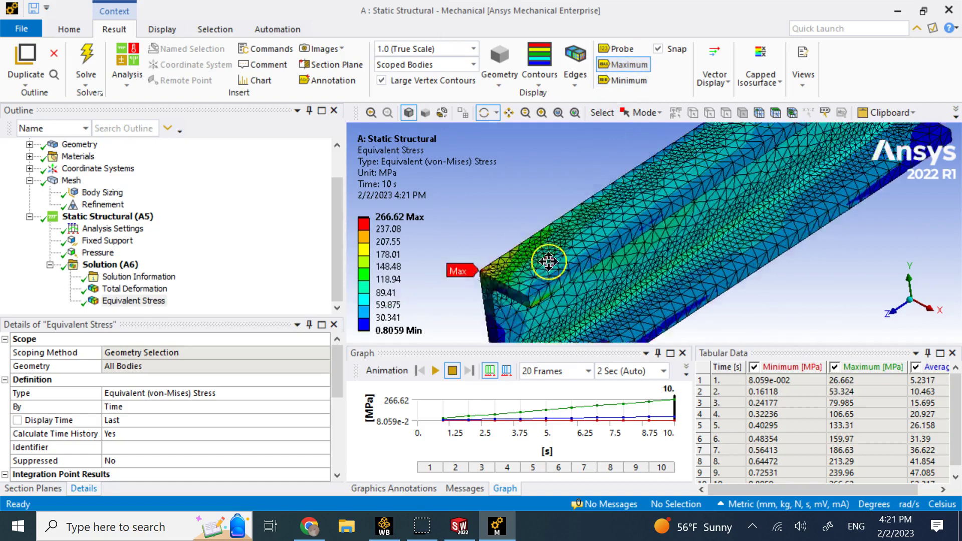
{"action": "scroll", "coordinate": [614, 243], "scroll_direction": "up", "scroll_amount": 2}
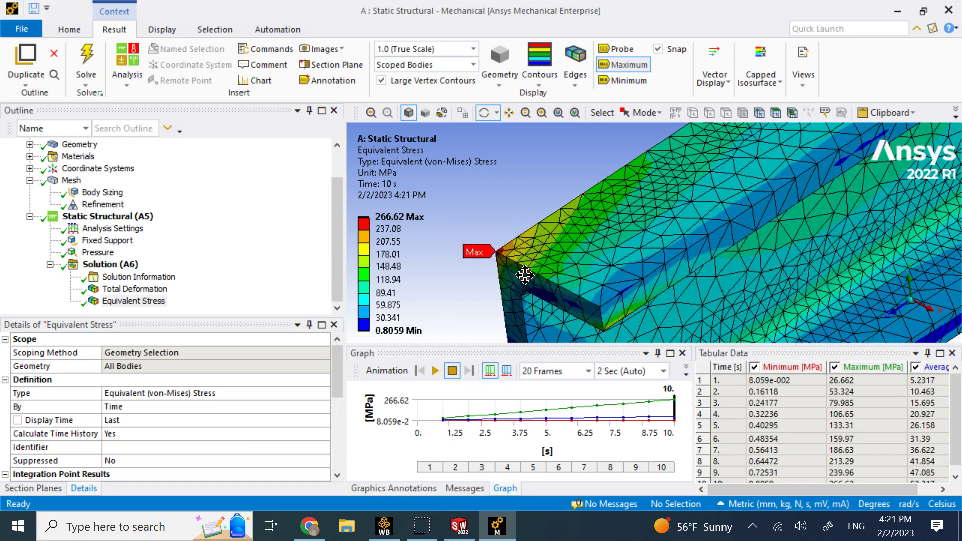
{"action": "scroll", "coordinate": [525, 275], "scroll_direction": "up", "scroll_amount": 3}
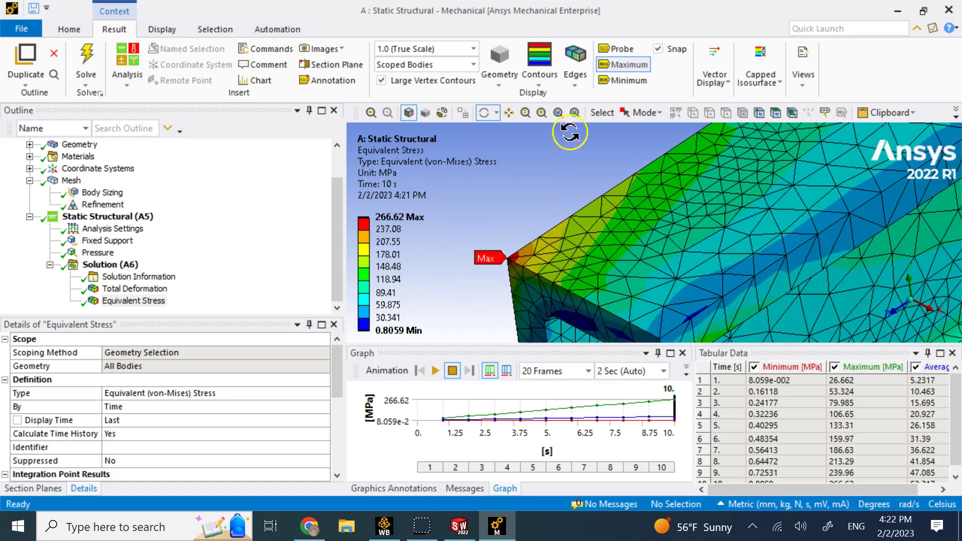
{"action": "left_click", "coordinate": [623, 64]}
{"action": "left_click_drag", "start_coordinate": [555, 178], "coordinate": [506, 187]}
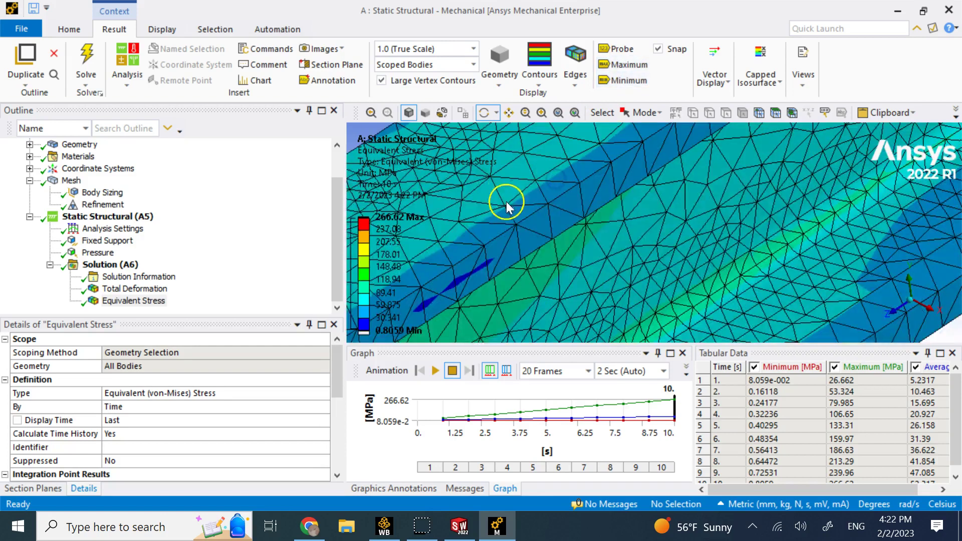
{"action": "middle_click_drag", "start_coordinate": [507, 197], "coordinate": [844, 173], "text": "ctrl"}
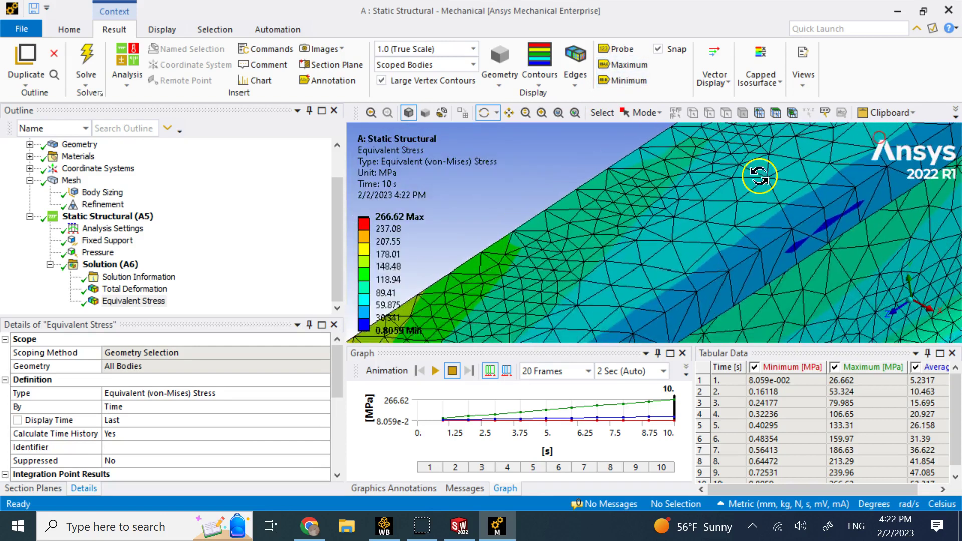
{"action": "middle_click_drag", "start_coordinate": [361, 187], "coordinate": [762, 154], "text": "ctrl"}
{"action": "middle_click_drag", "start_coordinate": [370, 174], "coordinate": [339, 134]}
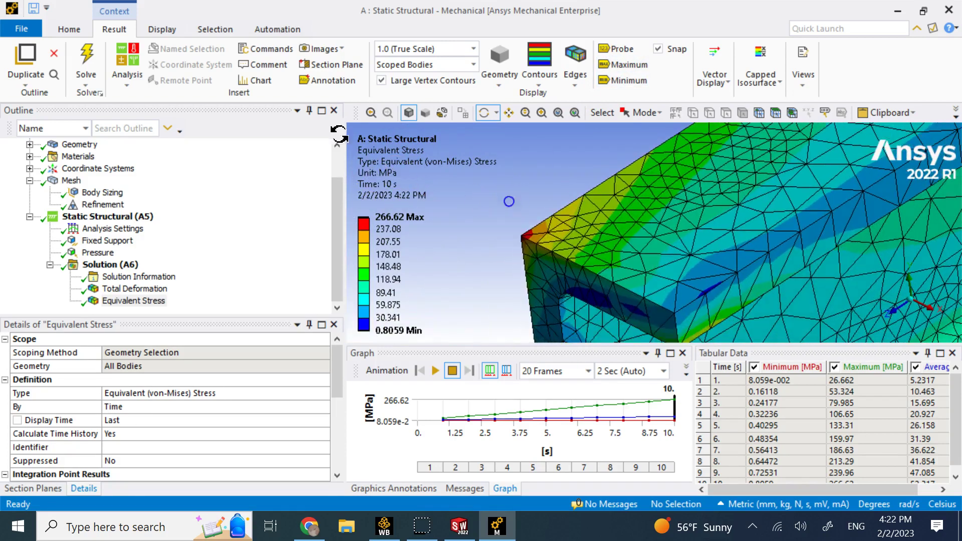
{"action": "scroll", "coordinate": [501, 205], "scroll_direction": "up", "scroll_amount": 5}
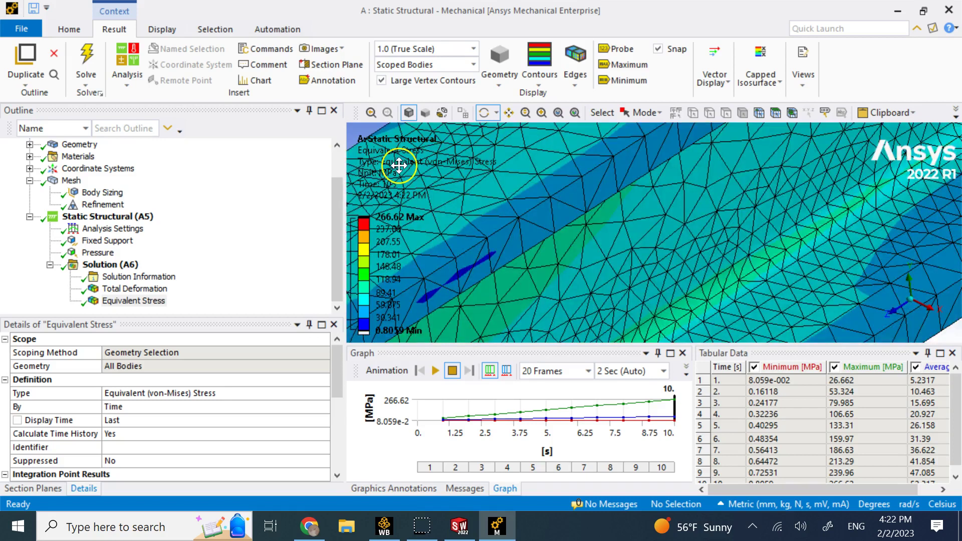
- Add another equivalent (von-Mises) stress result to the solution and rename it "Equivalent Stress vertex"
{"action": "right_click", "coordinate": [123, 264]}
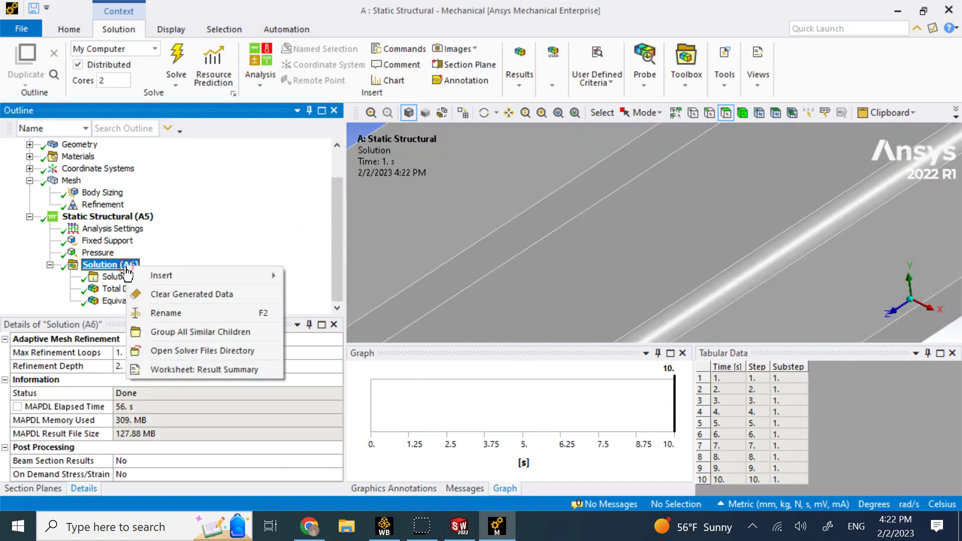
{"action": "mouse_move", "coordinate": [158, 276]}
{"action": "mouse_move", "coordinate": [335, 259]}
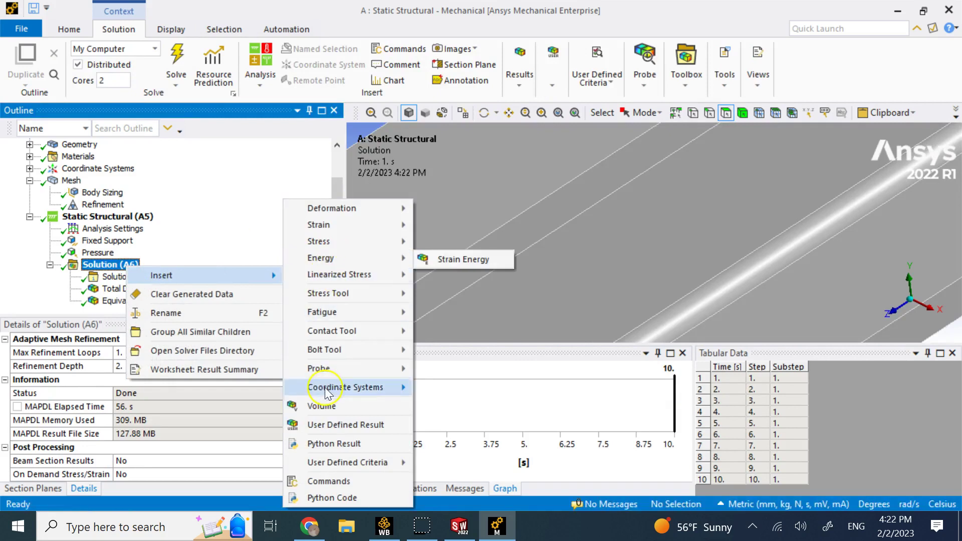
{"action": "mouse_move", "coordinate": [349, 371]}
{"action": "mouse_move", "coordinate": [373, 252]}
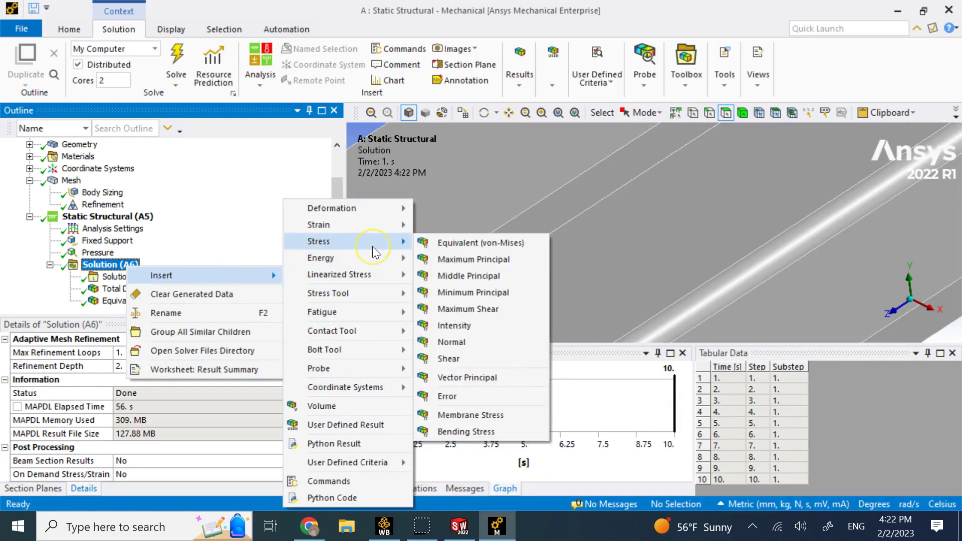
{"action": "left_click", "coordinate": [440, 246]}
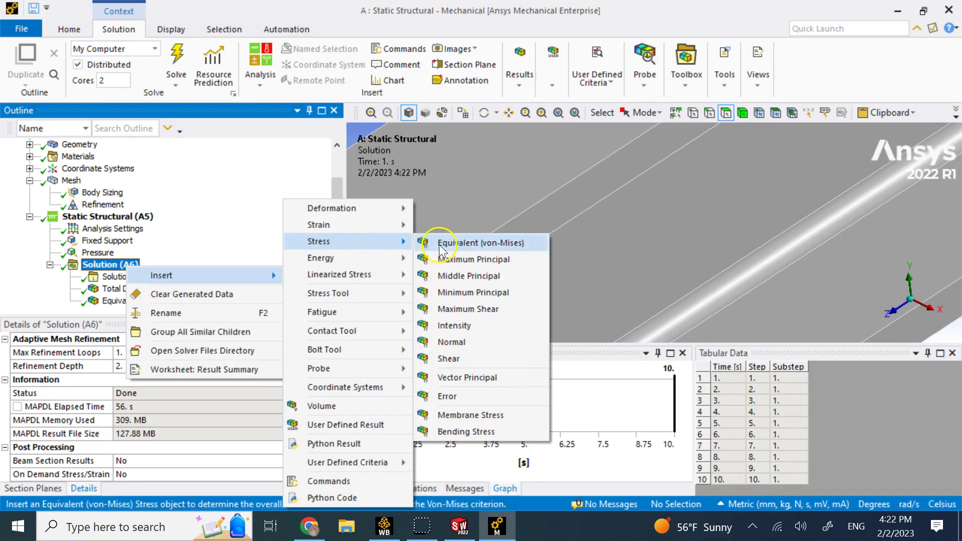
{"action": "right_click", "coordinate": [140, 301]}
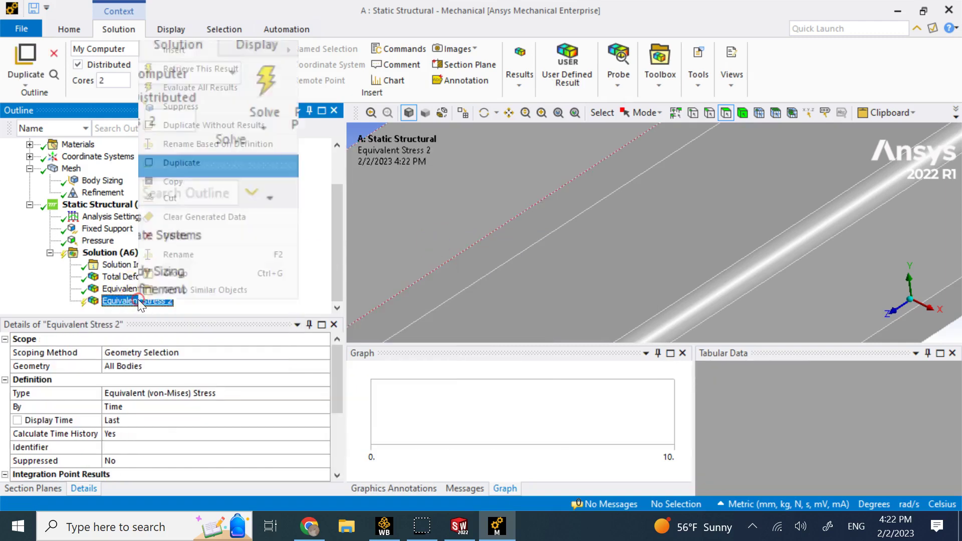
{"action": "left_click", "coordinate": [178, 254]}
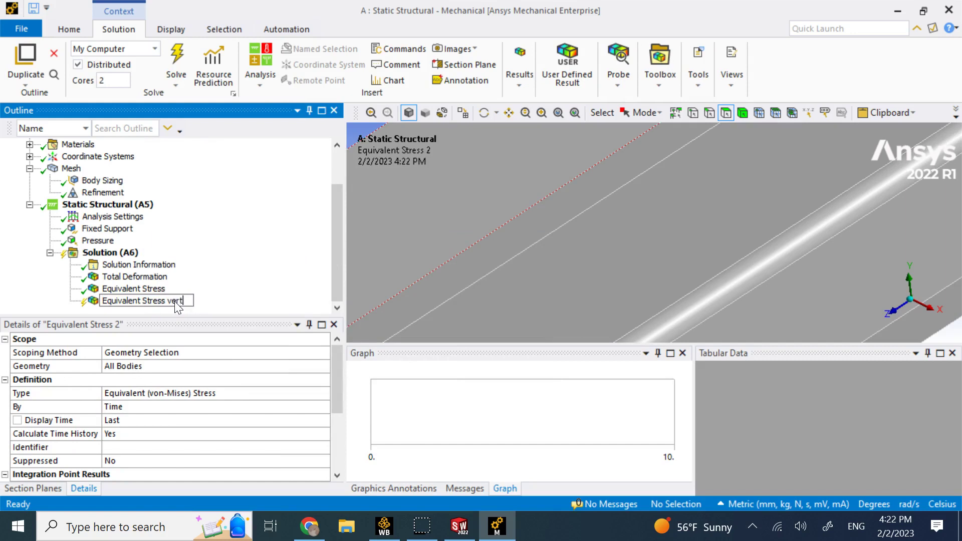
{"action": "type", "text": "vertex"}
{"action": "key", "text": "Return"}
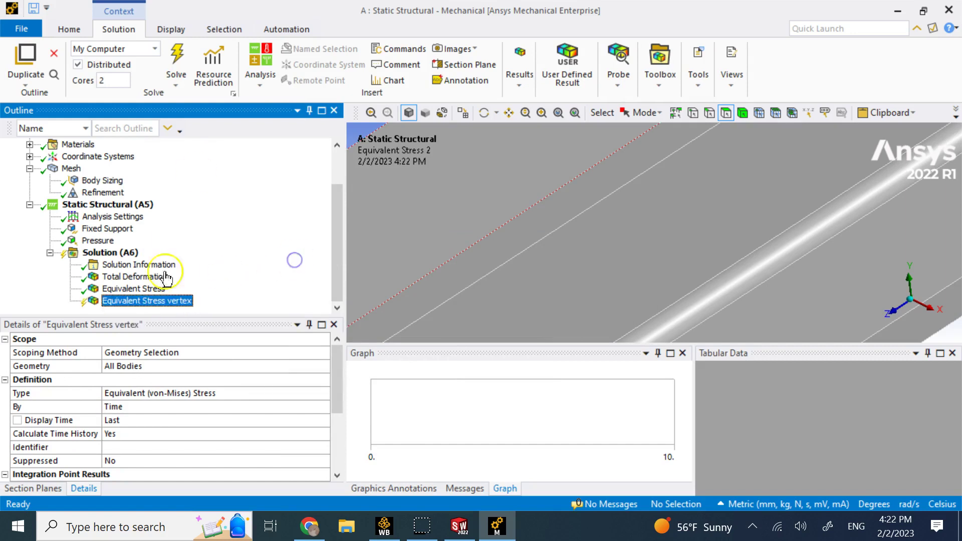
- Add an equivalent (von-Mises) strain result to the solution and rename it "Equivalent Elastic Strain vertex"
{"action": "right_click", "coordinate": [123, 256]}
{"action": "mouse_move", "coordinate": [210, 265]}
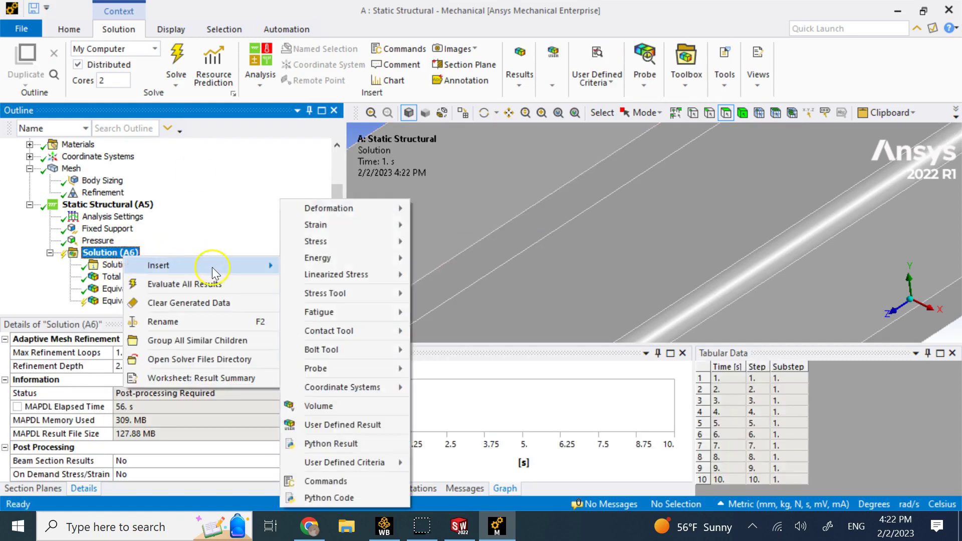
{"action": "mouse_move", "coordinate": [339, 248]}
{"action": "mouse_move", "coordinate": [321, 225]}
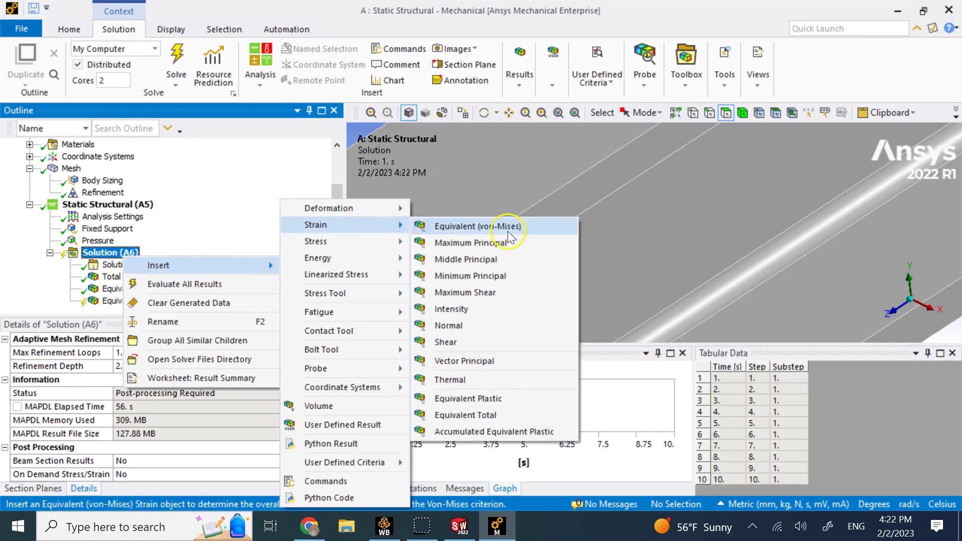
{"action": "left_click", "coordinate": [453, 225]}
{"action": "right_click", "coordinate": [184, 301]}
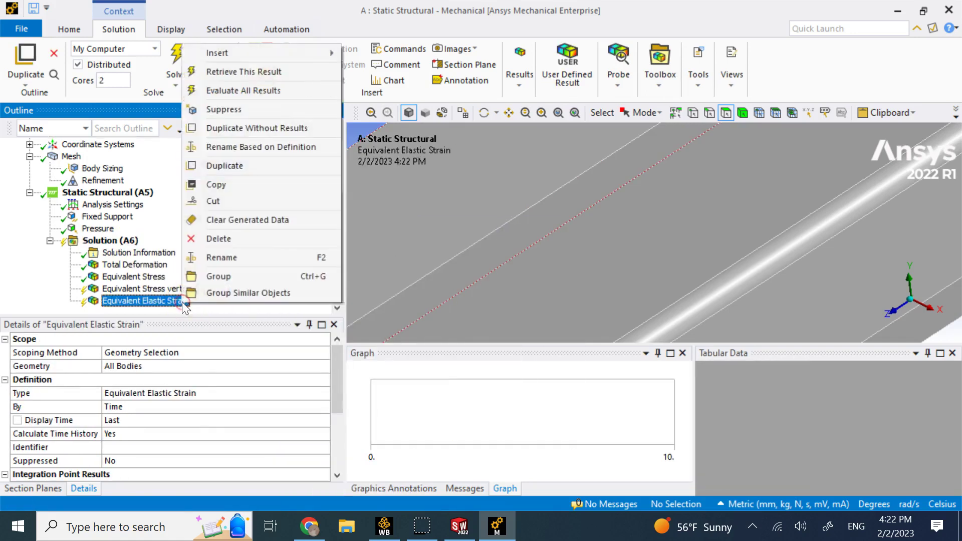
{"action": "left_click", "coordinate": [255, 260]}
{"action": "left_click", "coordinate": [196, 300]}
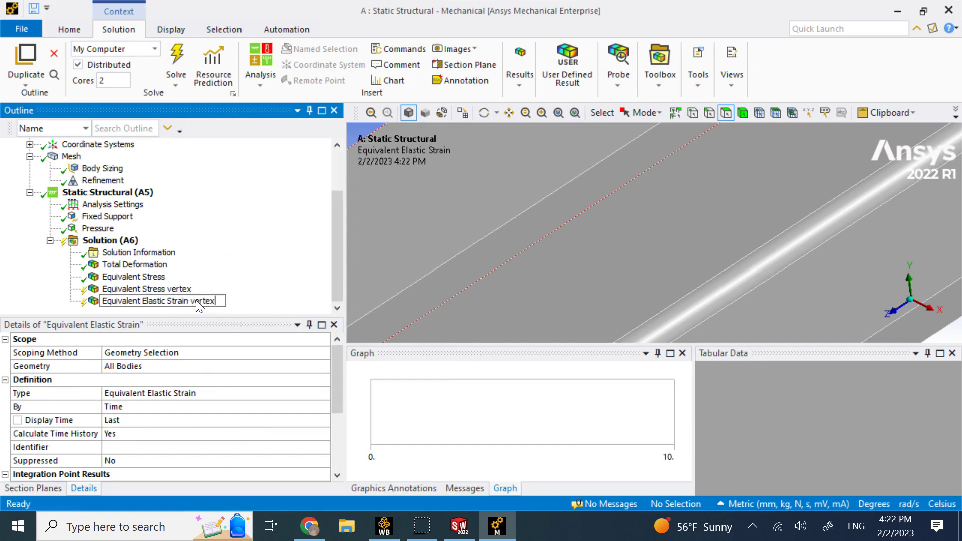
{"action": "key", "text": "Return"}
- Scope the "Equivalent Stress vertex" result to the single mesh node at the top outer corner of the beam's near end
{"action": "left_click", "coordinate": [173, 289]}
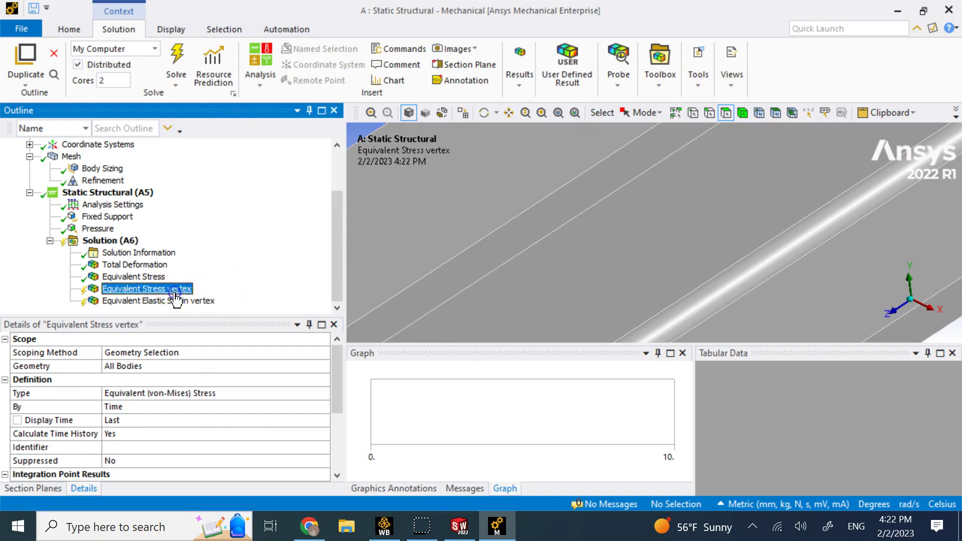
{"action": "scroll", "coordinate": [436, 279], "scroll_direction": "down", "scroll_amount": 5}
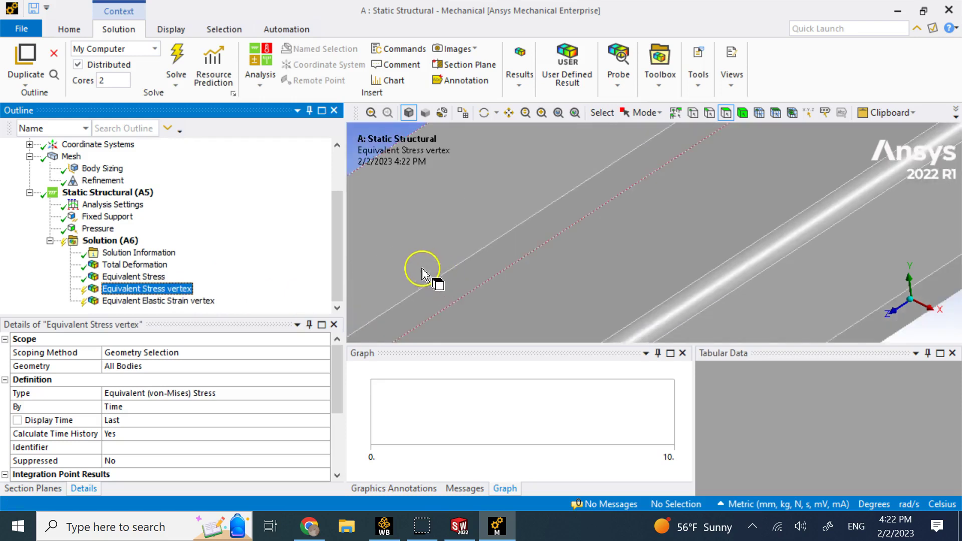
{"action": "scroll", "coordinate": [419, 289], "scroll_direction": "up", "scroll_amount": 5}
{"action": "scroll", "coordinate": [397, 320], "scroll_direction": "down", "scroll_amount": 5}
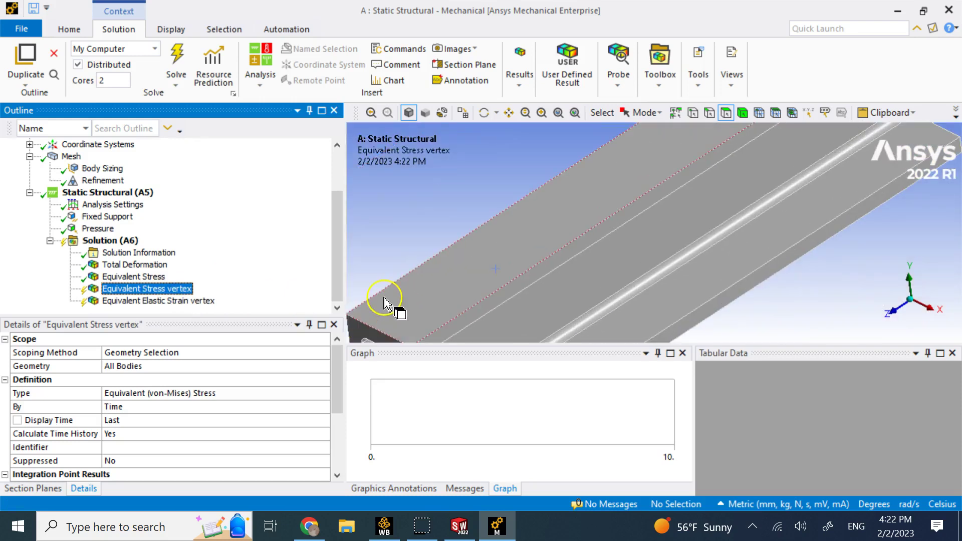
{"action": "middle_click_drag", "start_coordinate": [394, 312], "coordinate": [564, 211], "text": "ctrl"}
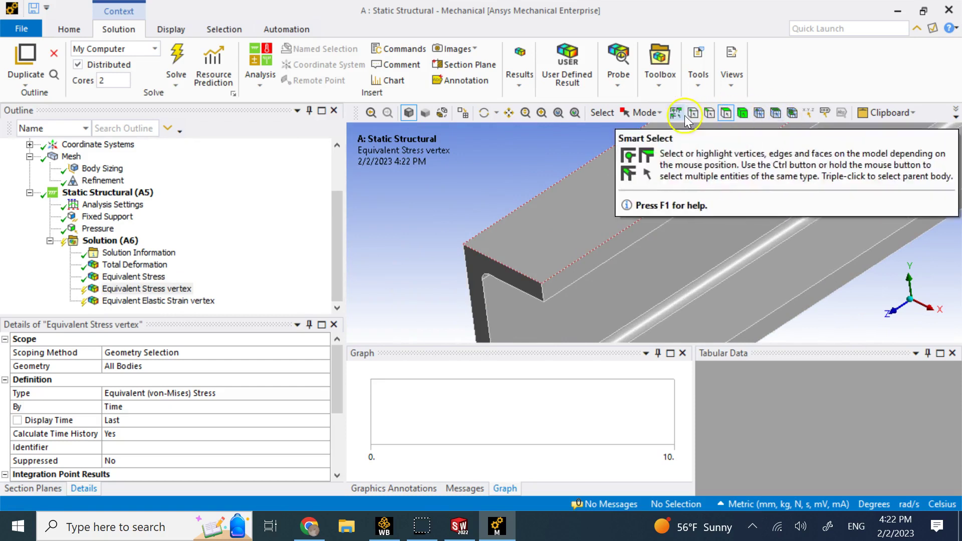
{"action": "left_click", "coordinate": [758, 113]}
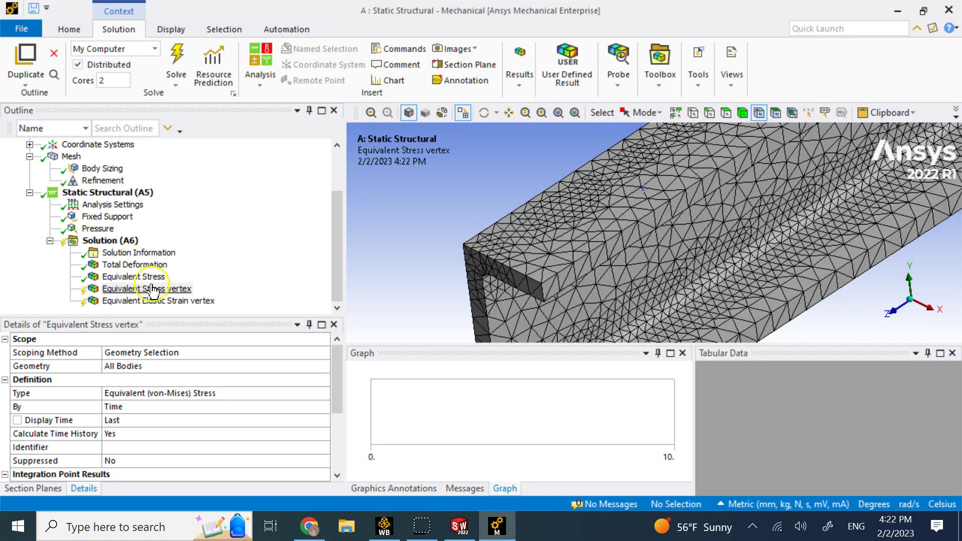
{"action": "left_click", "coordinate": [153, 366]}
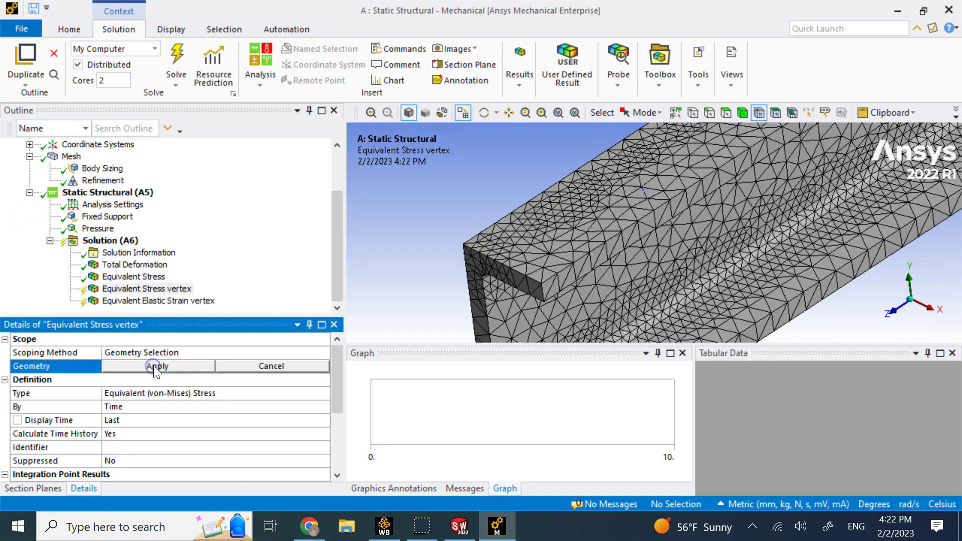
{"action": "left_click", "coordinate": [463, 245]}
{"action": "left_click", "coordinate": [189, 368]}
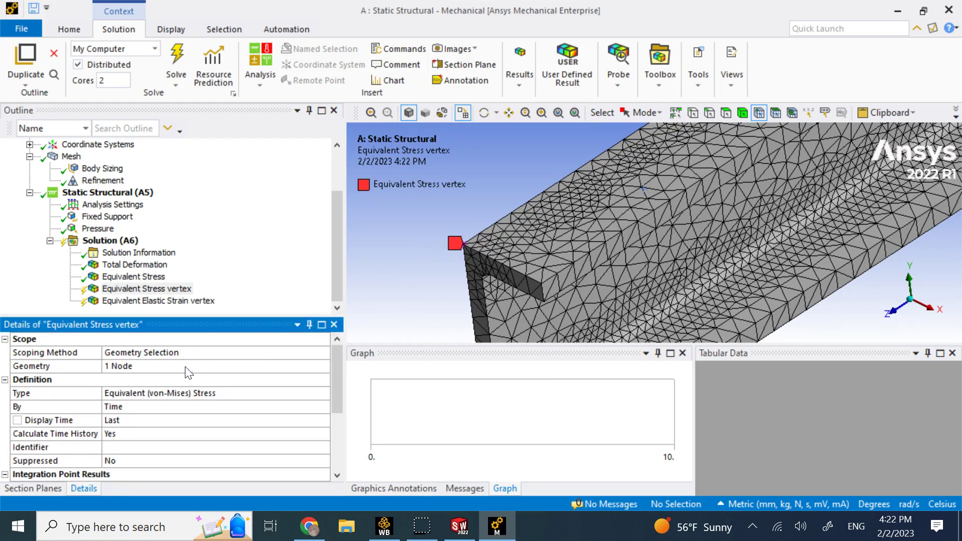
- Scope the "Equivalent Elastic Strain vertex" result to the same top outer corner node at the beam's near end
{"action": "left_click", "coordinate": [166, 301]}
{"action": "left_click", "coordinate": [211, 368]}
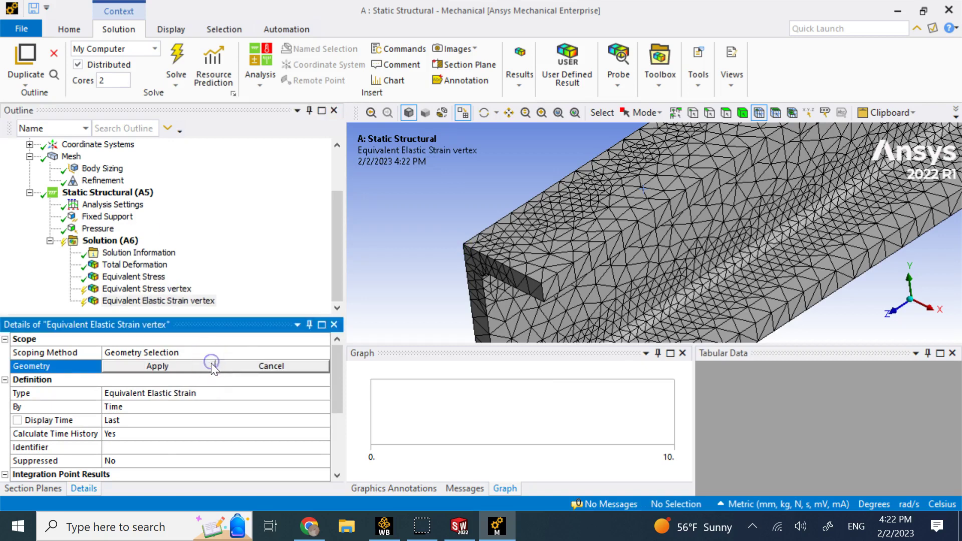
{"action": "left_click", "coordinate": [463, 246]}
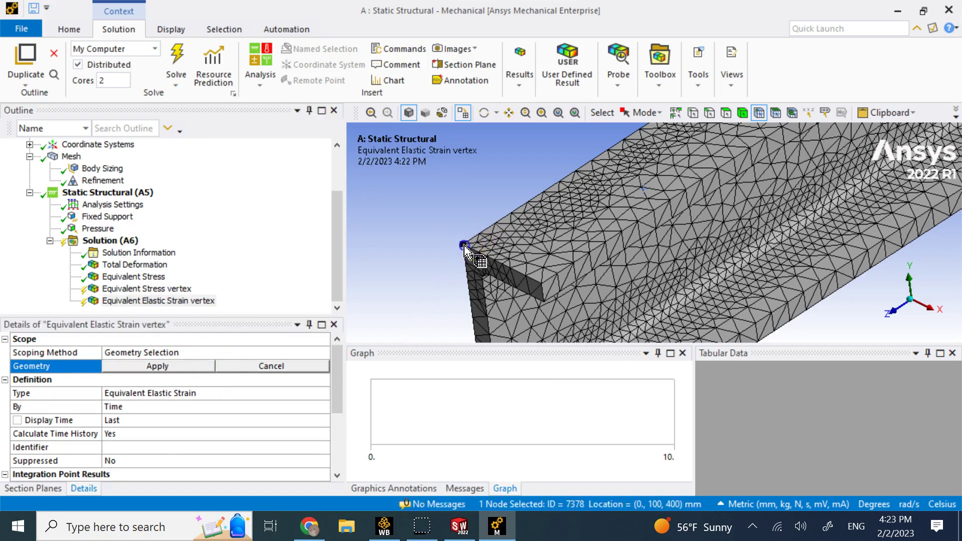
{"action": "left_click", "coordinate": [190, 367]}
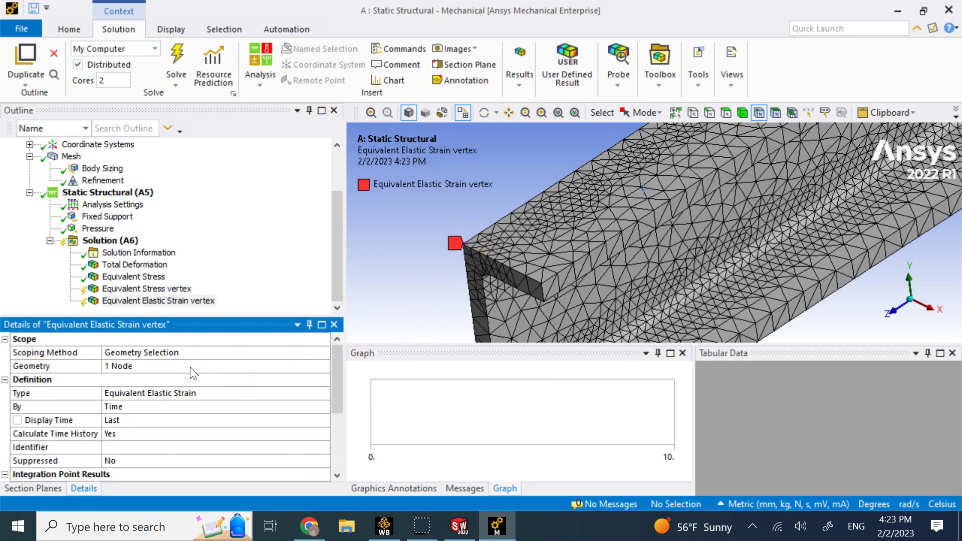
- Retrieve the "Equivalent Stress vertex" and "Equivalent Elastic Strain vertex" results at the corner node
{"action": "left_click", "coordinate": [184, 291]}
{"action": "right_click", "coordinate": [185, 291]}
{"action": "left_click", "coordinate": [238, 39]}
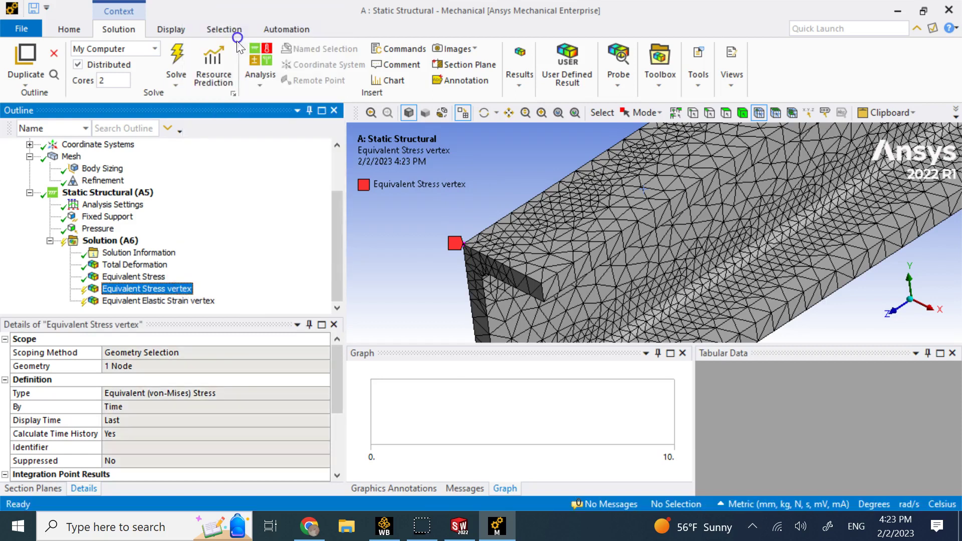
{"action": "right_click", "coordinate": [192, 300]}
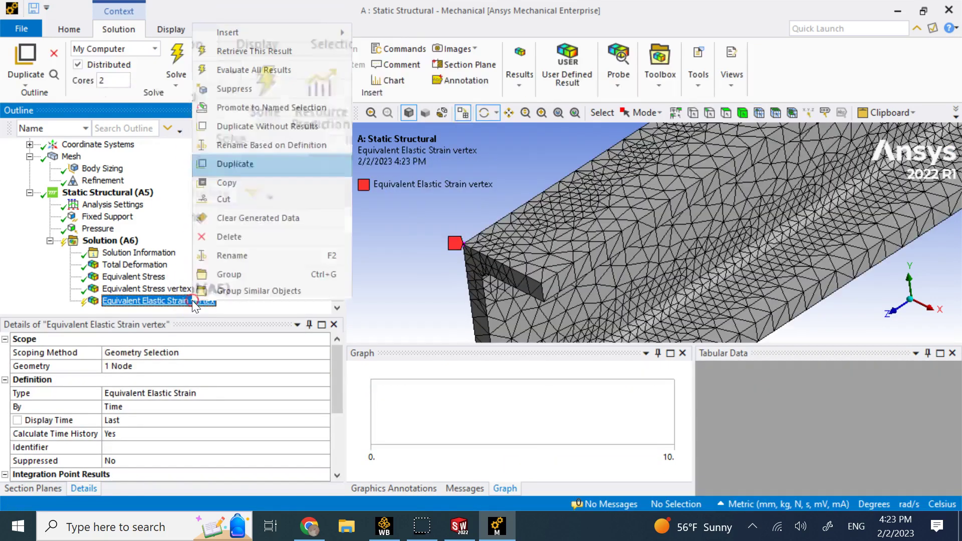
{"action": "left_click", "coordinate": [274, 51]}
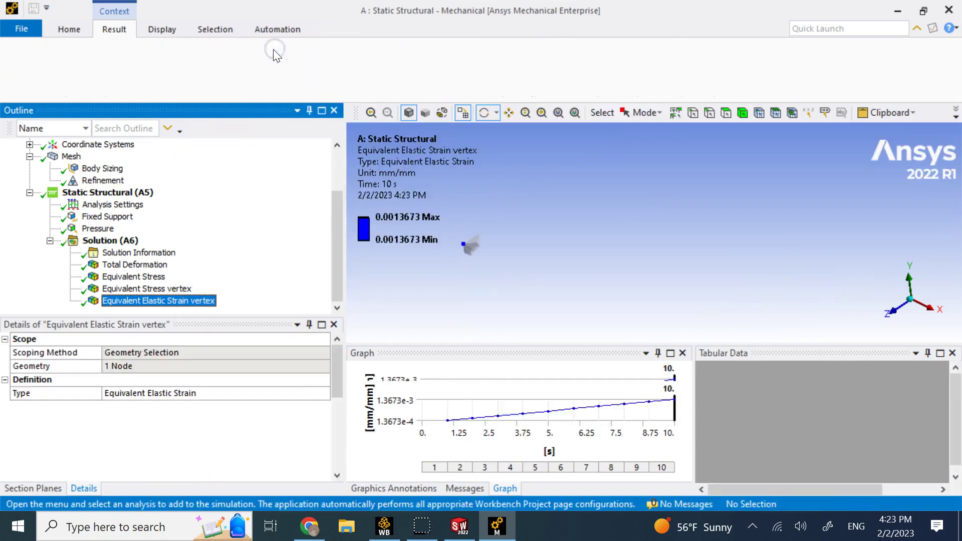
- Compare the graphs and tabular values of the vertex stress and vertex strain results over the load steps
{"action": "left_click", "coordinate": [639, 296]}
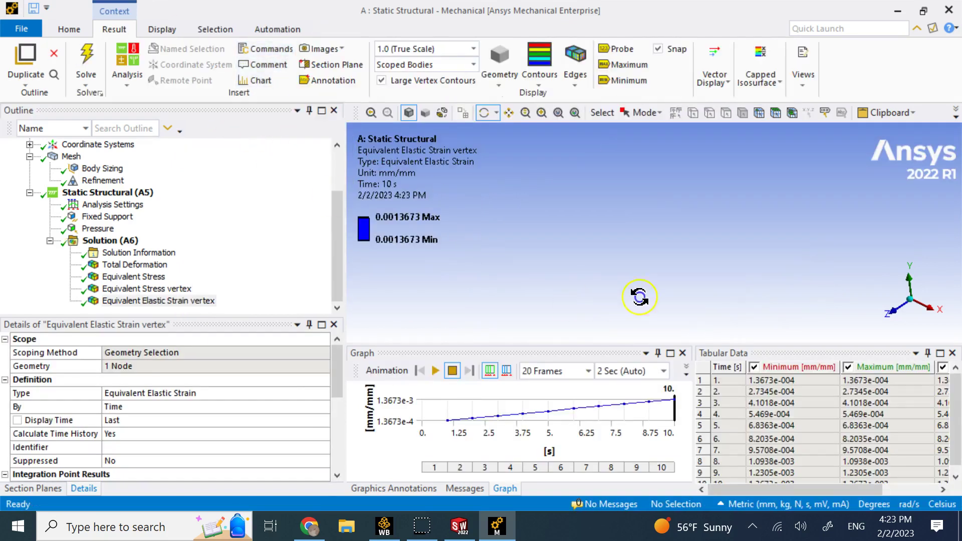
{"action": "left_click", "coordinate": [163, 292]}
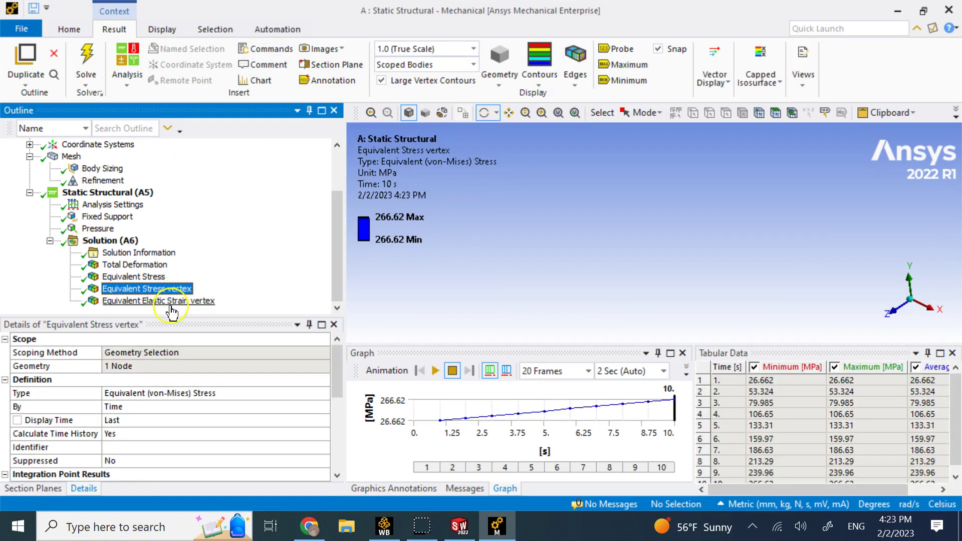
{"action": "left_click", "coordinate": [171, 303]}
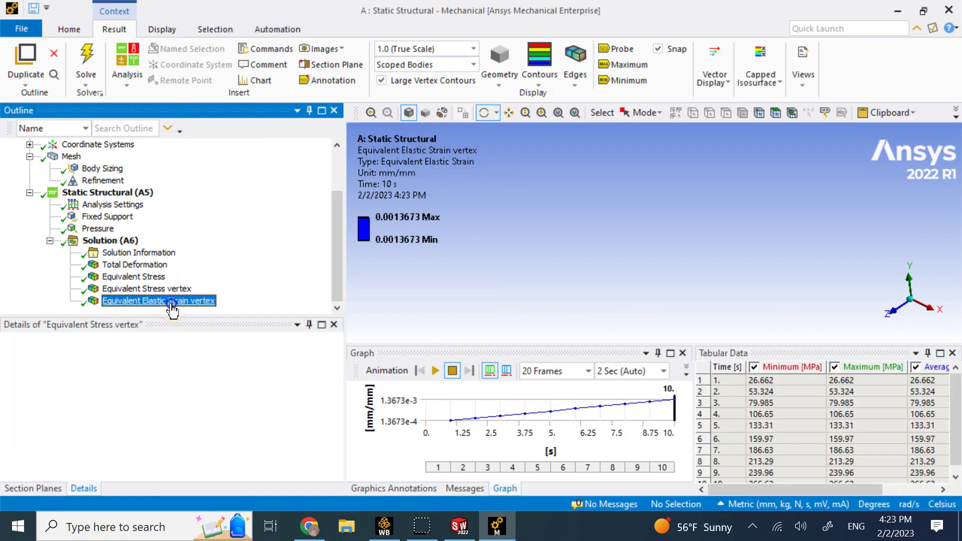
{"action": "left_click", "coordinate": [170, 290]}
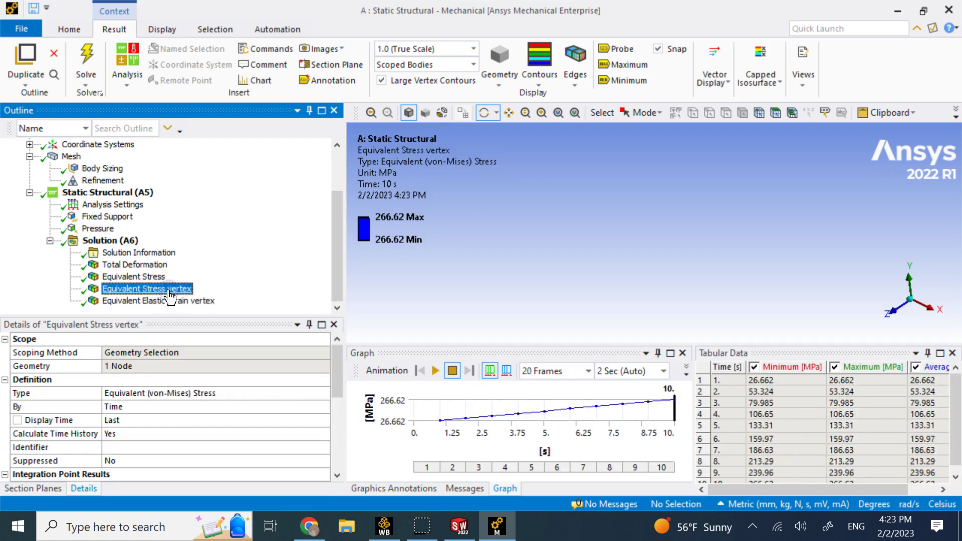
{"action": "left_click", "coordinate": [166, 307]}
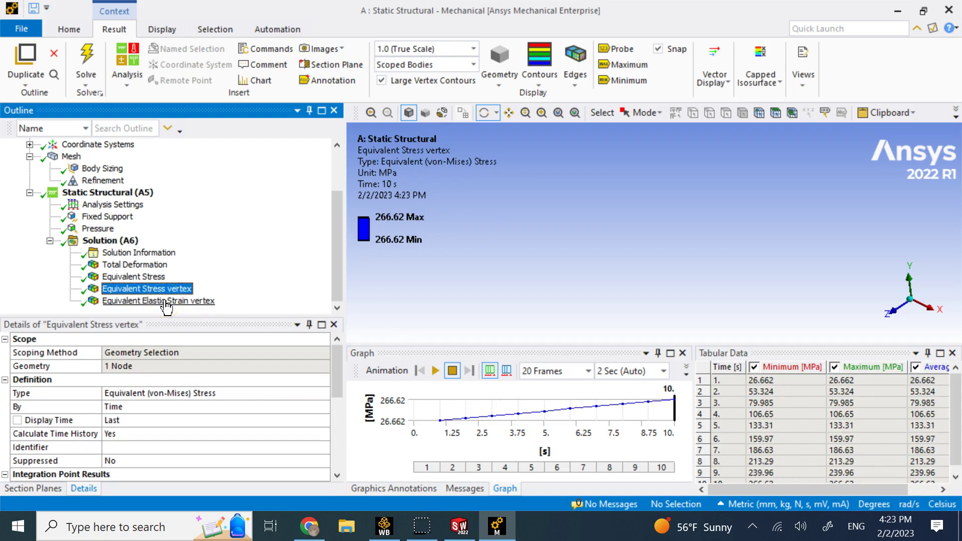
{"action": "left_click", "coordinate": [166, 302]}
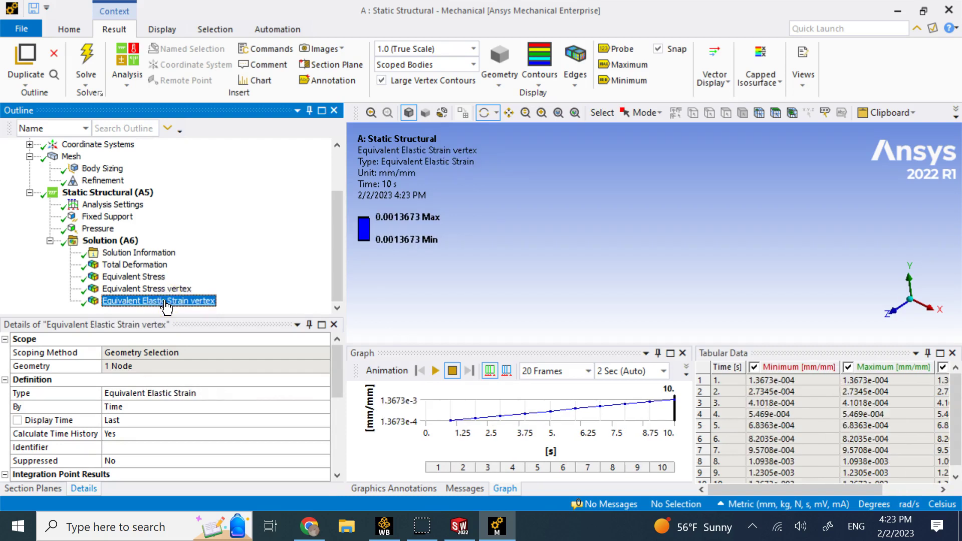
{"action": "left_click", "coordinate": [162, 290]}
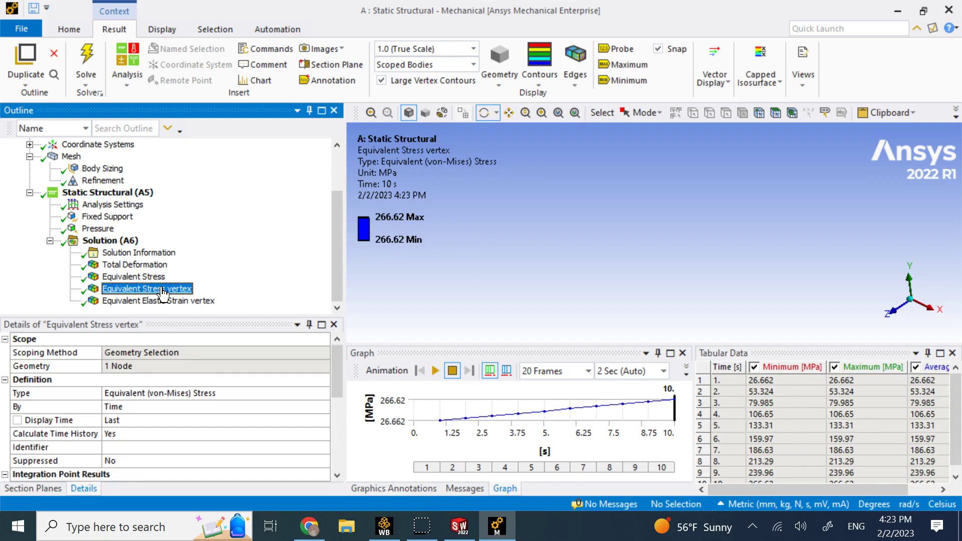
{"action": "left_click_drag", "start_coordinate": [785, 491], "coordinate": [757, 490]}
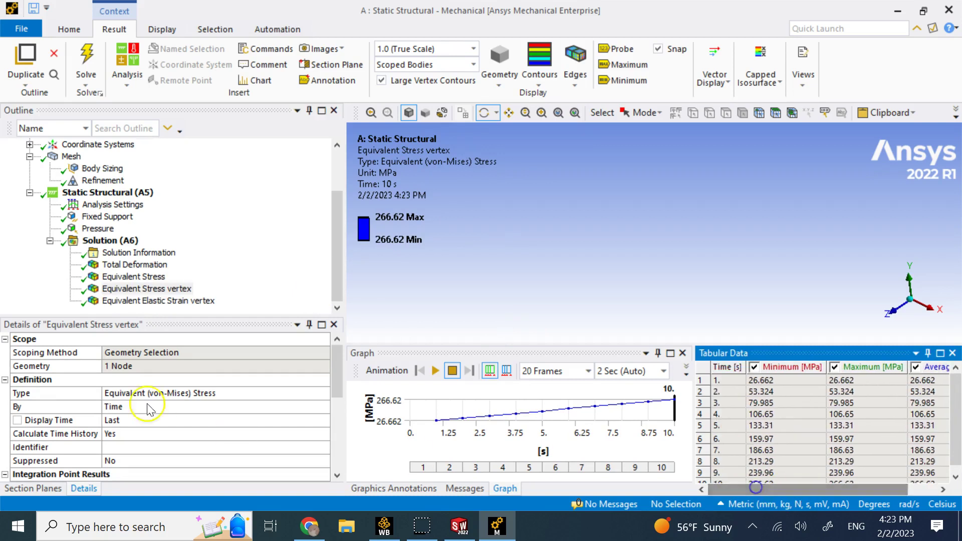
{"action": "left_click", "coordinate": [162, 290]}
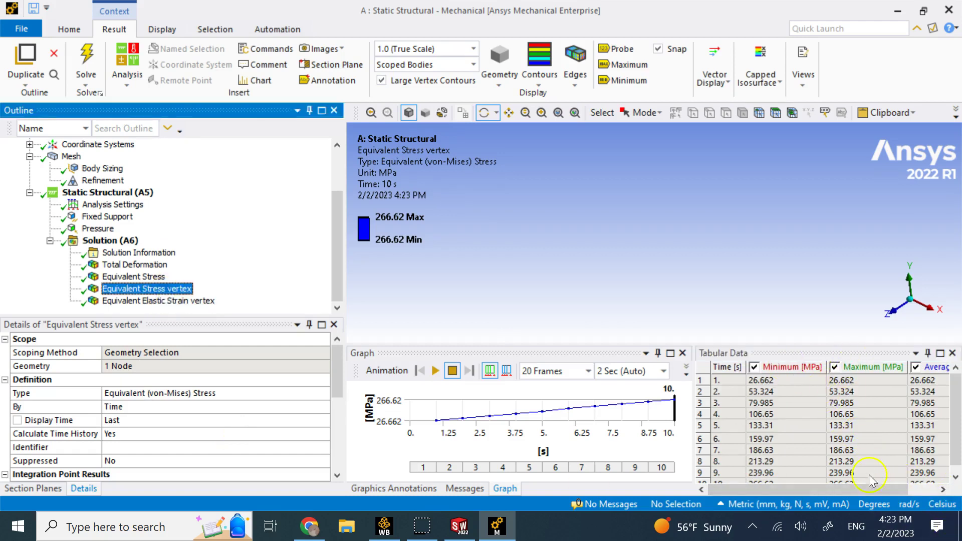
{"action": "left_click_drag", "start_coordinate": [900, 489], "coordinate": [858, 489]}
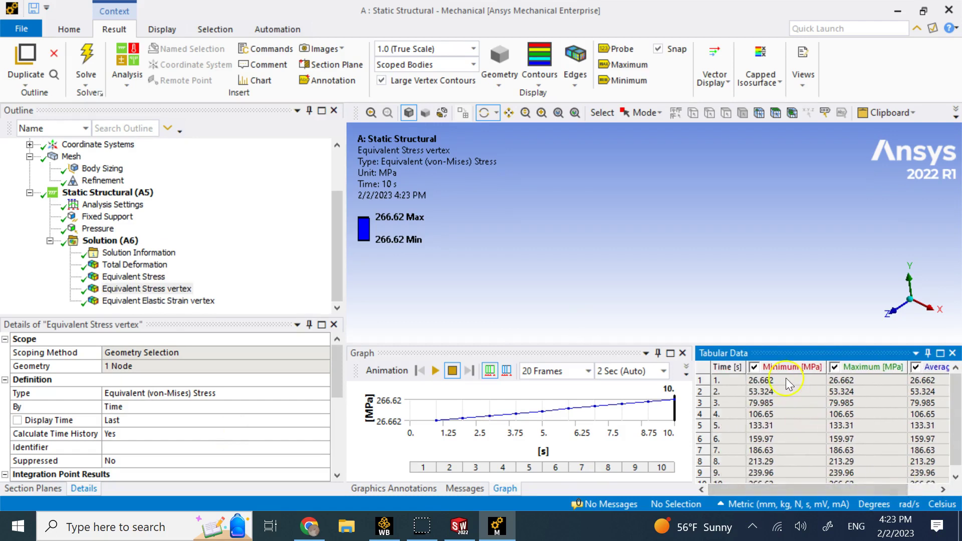
- Create a chart from the vertex stress and strain results, with Equivalent Elastic Strain vertex (Max) as its X axis
{"action": "left_click", "coordinate": [175, 291]}
{"action": "left_click", "coordinate": [177, 300], "text": "ctrl"}
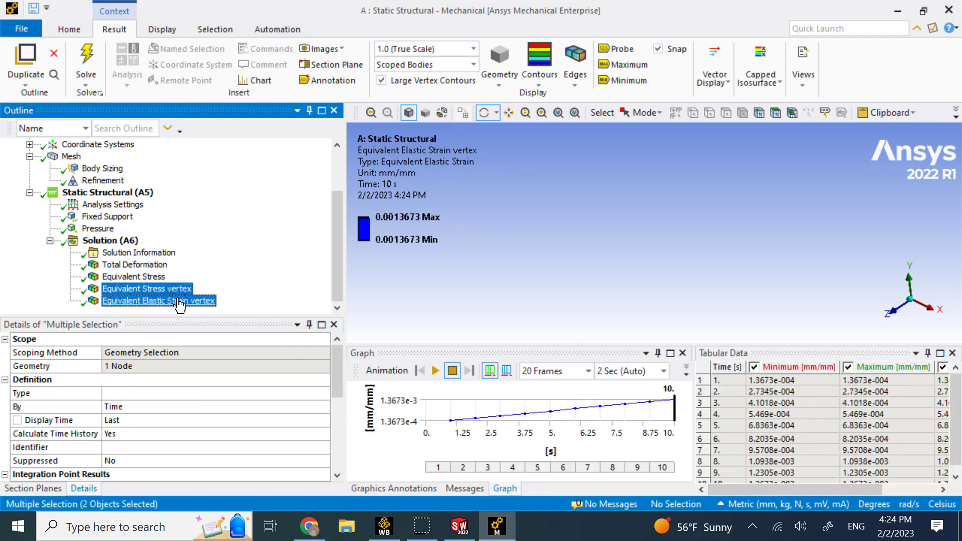
{"action": "left_click", "coordinate": [255, 80]}
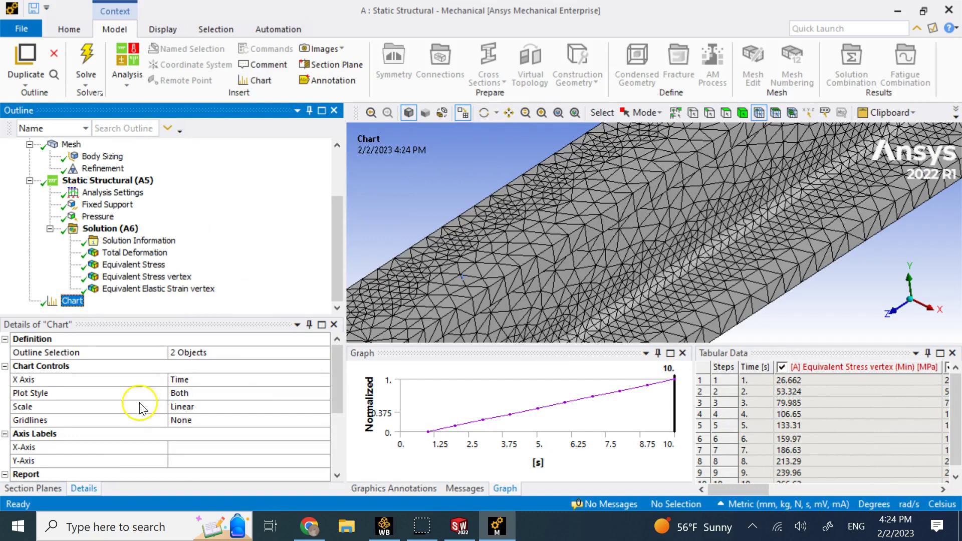
{"action": "left_click", "coordinate": [257, 385]}
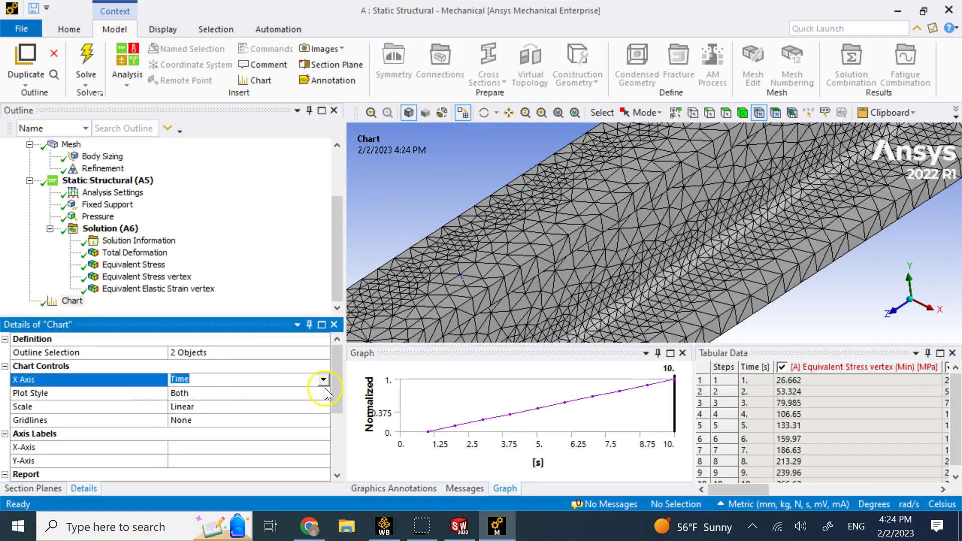
{"action": "left_click", "coordinate": [325, 381]}
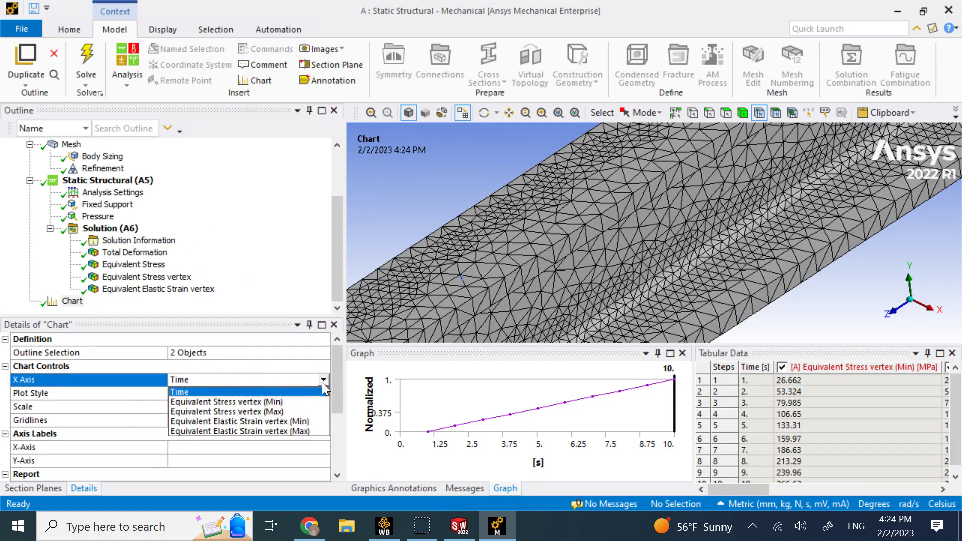
{"action": "left_click", "coordinate": [288, 432]}
- Omit Time, Equivalent Stress vertex (Min) and Equivalent Elastic Strain vertex (Min) from the chart quantities
{"action": "scroll", "coordinate": [288, 434], "scroll_direction": "down", "scroll_amount": 2}
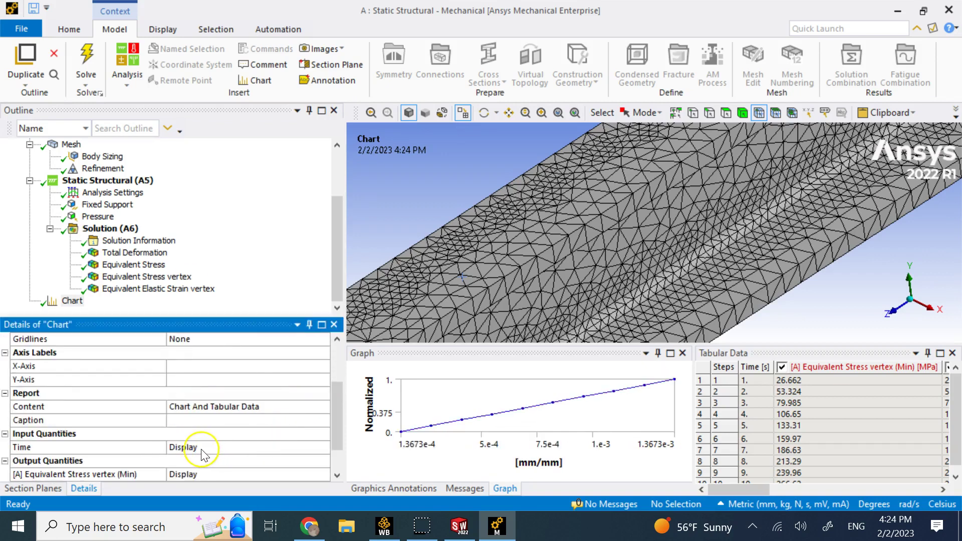
{"action": "left_click", "coordinate": [200, 448]}
{"action": "left_click", "coordinate": [200, 449]}
{"action": "scroll", "coordinate": [236, 449], "scroll_direction": "down", "scroll_amount": 1}
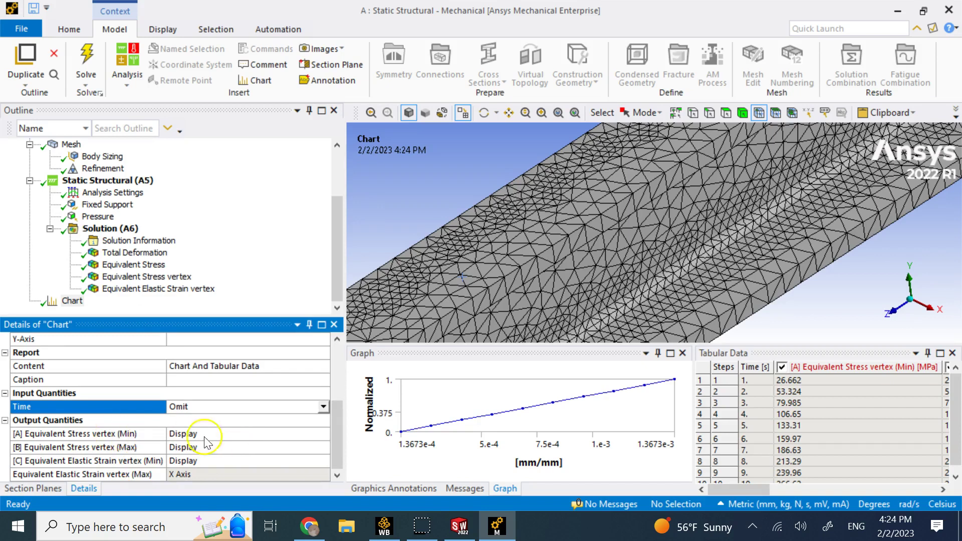
{"action": "left_click", "coordinate": [224, 435]}
{"action": "left_click", "coordinate": [224, 434]}
{"action": "left_click", "coordinate": [226, 461]}
{"action": "left_click", "coordinate": [221, 462]}
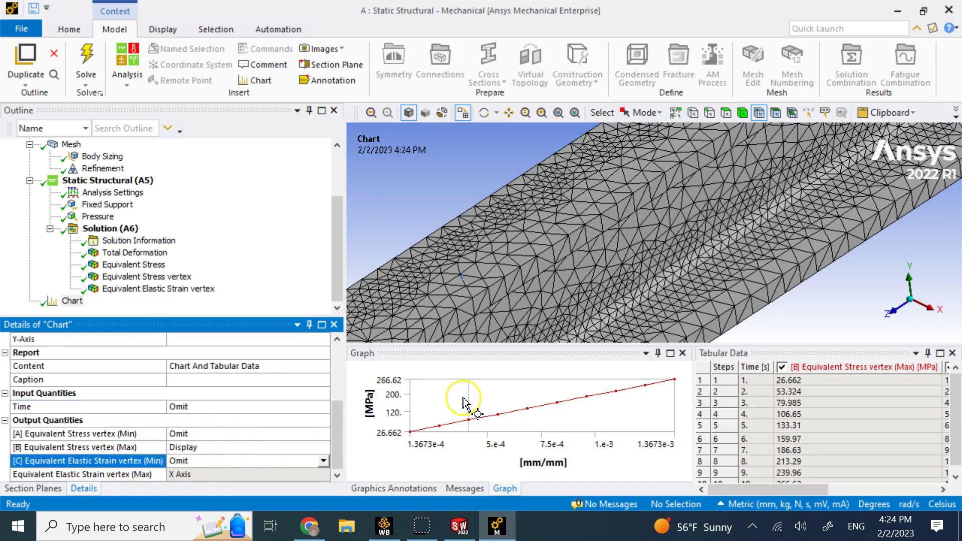
- Enlarge the graph area to examine the stress-strain line from start to end, and shrink it again
{"action": "left_click_drag", "start_coordinate": [477, 352], "coordinate": [467, 265]}
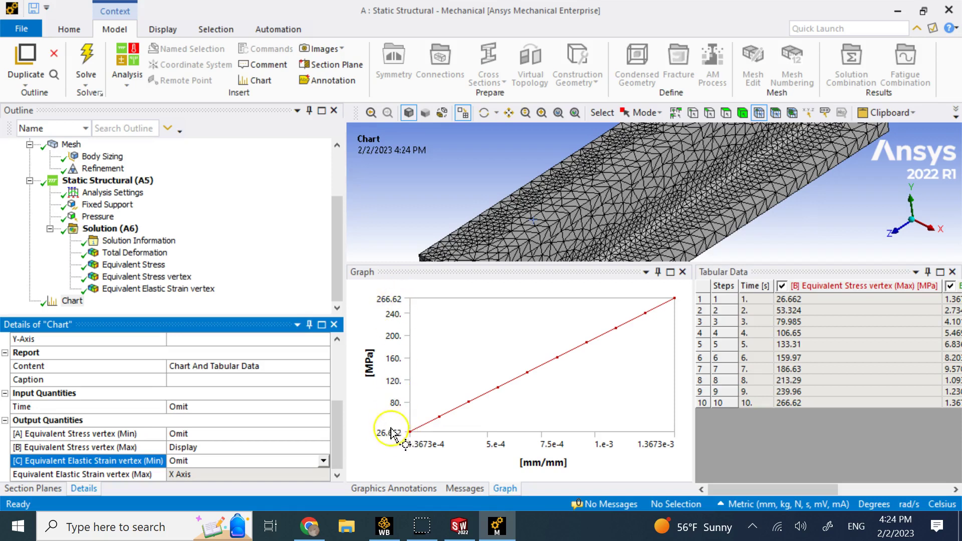
{"action": "mouse_move", "coordinate": [441, 433]}
{"action": "left_mouse_down"}
{"action": "mouse_move", "coordinate": [424, 438]}
{"action": "mouse_move", "coordinate": [546, 384]}
{"action": "mouse_move", "coordinate": [569, 355]}
{"action": "mouse_move", "coordinate": [672, 307]}
{"action": "left_mouse_up"}
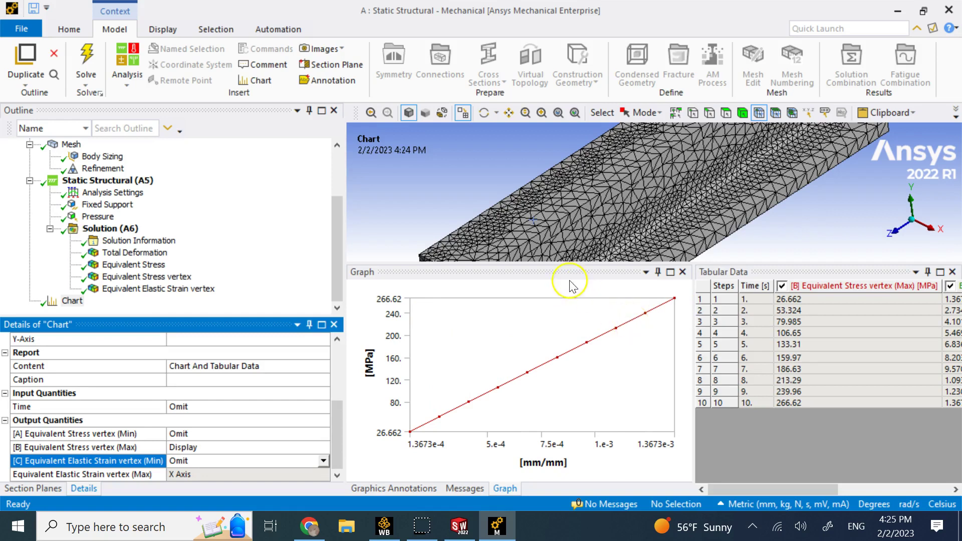
{"action": "left_click_drag", "start_coordinate": [562, 268], "coordinate": [560, 358]}
- Review the tabular values of the pressure load on the beam's top face across all load steps
{"action": "scroll", "coordinate": [563, 280], "scroll_direction": "down", "scroll_amount": 5}
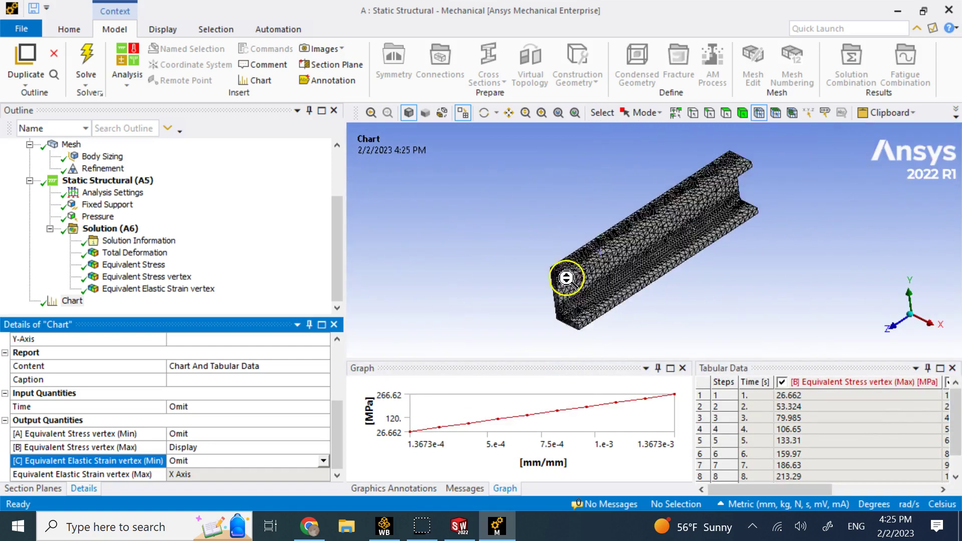
{"action": "left_click", "coordinate": [98, 217]}
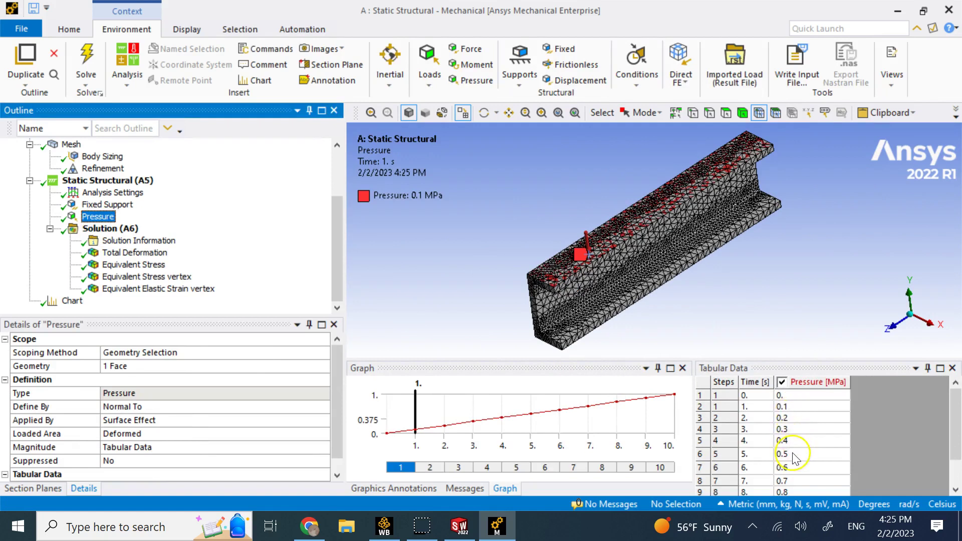
{"action": "scroll", "coordinate": [797, 458], "scroll_direction": "down", "scroll_amount": 1}
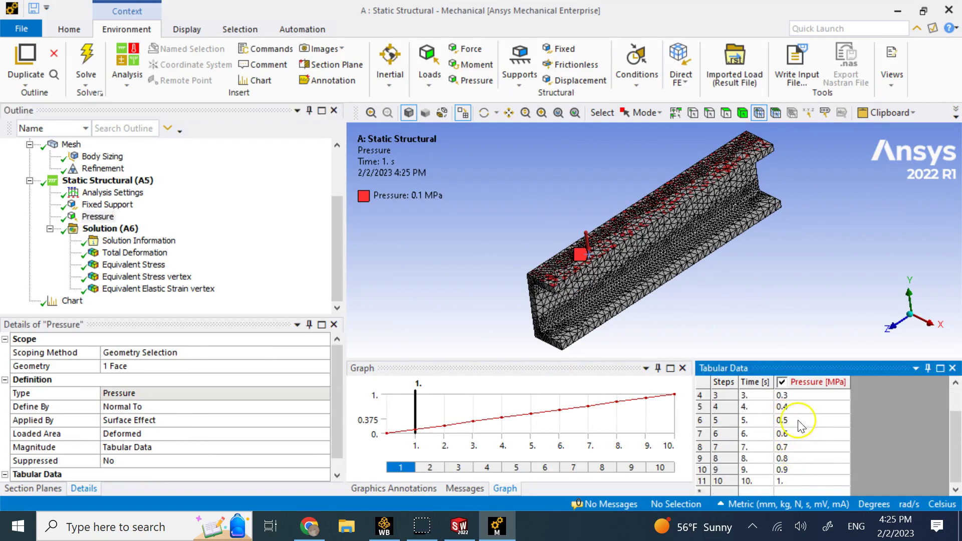
- Set the top-face pressure to 0.4 MPa at 6 s and 0.3 MPa at 7 s
{"action": "left_click", "coordinate": [799, 435]}
{"action": "left_click", "coordinate": [800, 434]}
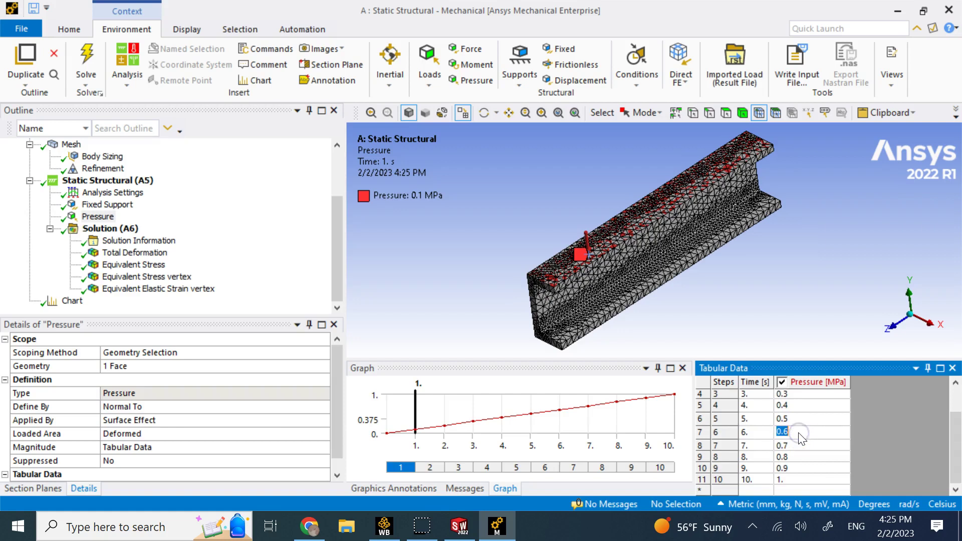
{"action": "type", "text": "0.4"}
{"action": "key", "text": "Return"}
{"action": "left_click", "coordinate": [792, 447]}
{"action": "left_click", "coordinate": [792, 447]}
{"action": "type", "text": "0.3"}
{"action": "key", "text": "Return"}
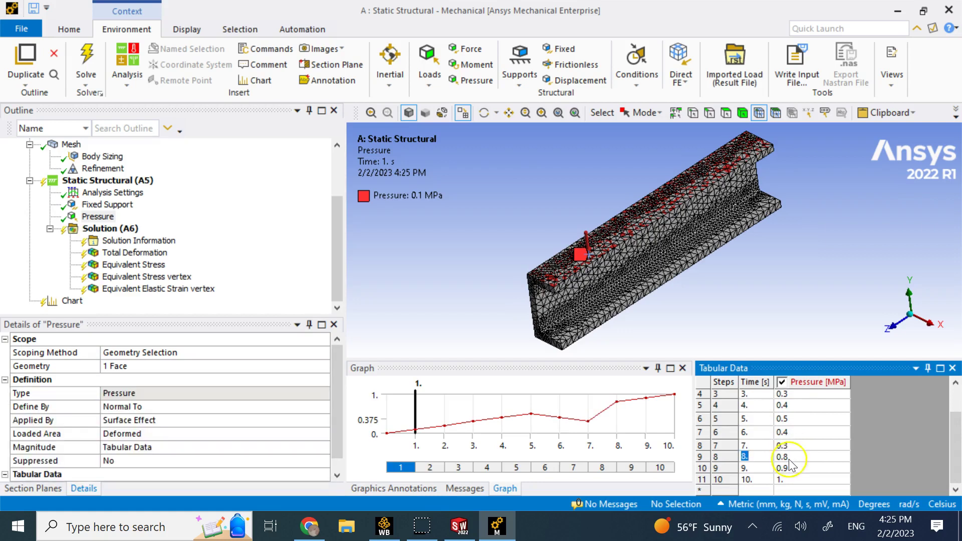
- Set the top-face pressure to 0 MPa at 10 s, 0.1 MPa at 9 s and 0.2 MPa at 8 s
{"action": "left_click", "coordinate": [790, 460]}
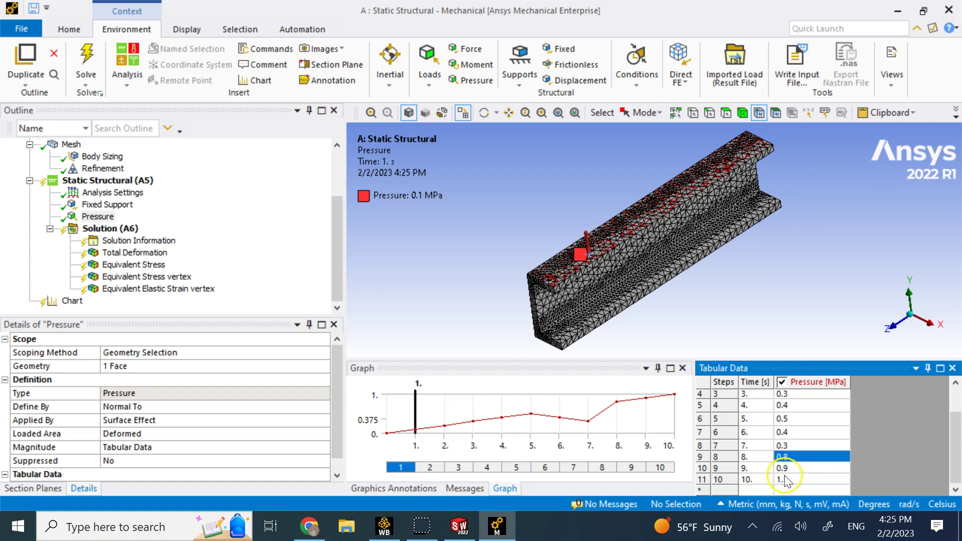
{"action": "key", "text": "Down"}
{"action": "key", "text": "Down"}
{"action": "type", "text": "0"}
{"action": "key", "text": "Return"}
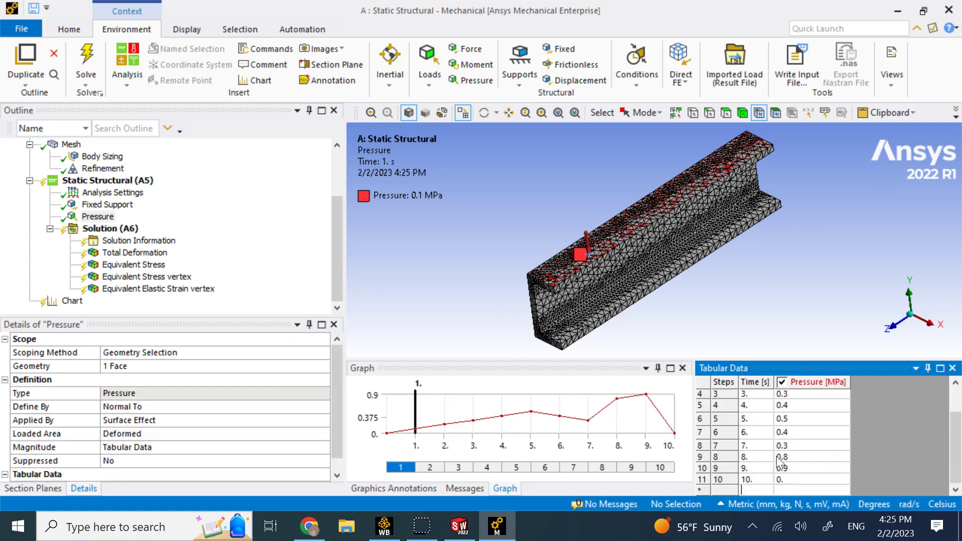
{"action": "left_click", "coordinate": [805, 467]}
{"action": "type", "text": "0.1"}
{"action": "key", "text": "Return"}
{"action": "left_click", "coordinate": [802, 459]}
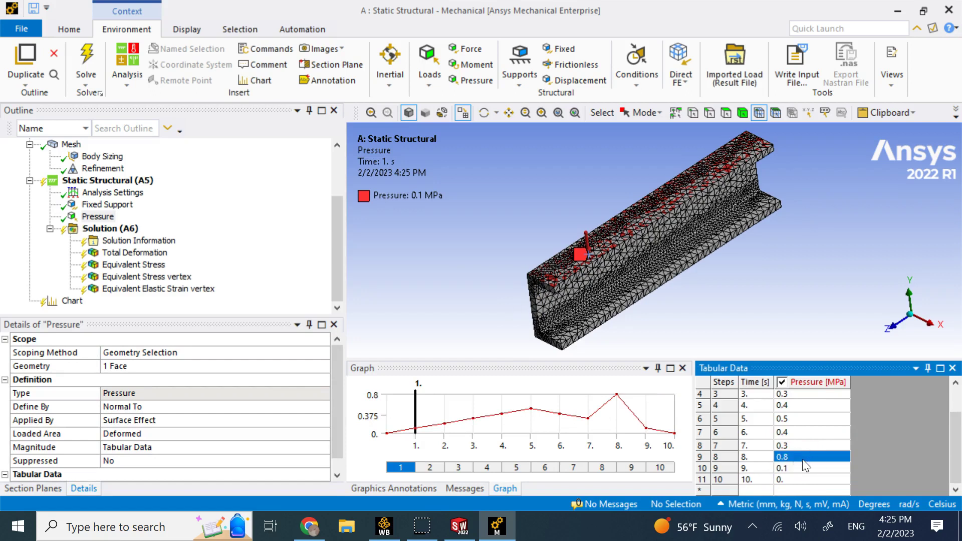
{"action": "type", "text": "0.2"}
{"action": "key", "text": "Return"}
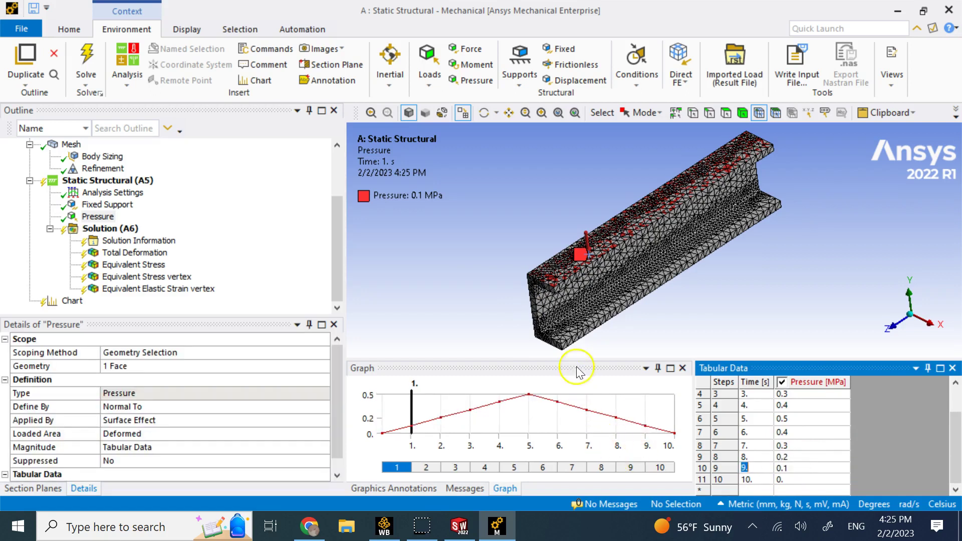
- Check the pressure-time curve in an enlarged graph area and solve the analysis with the revised pressures
{"action": "left_click_drag", "start_coordinate": [578, 358], "coordinate": [579, 293]}
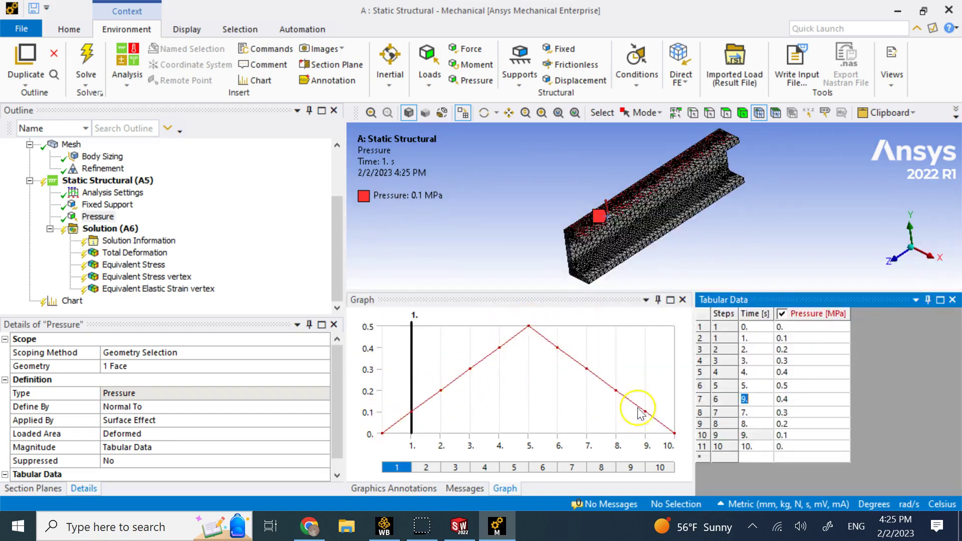
{"action": "left_click_drag", "start_coordinate": [566, 290], "coordinate": [570, 335]}
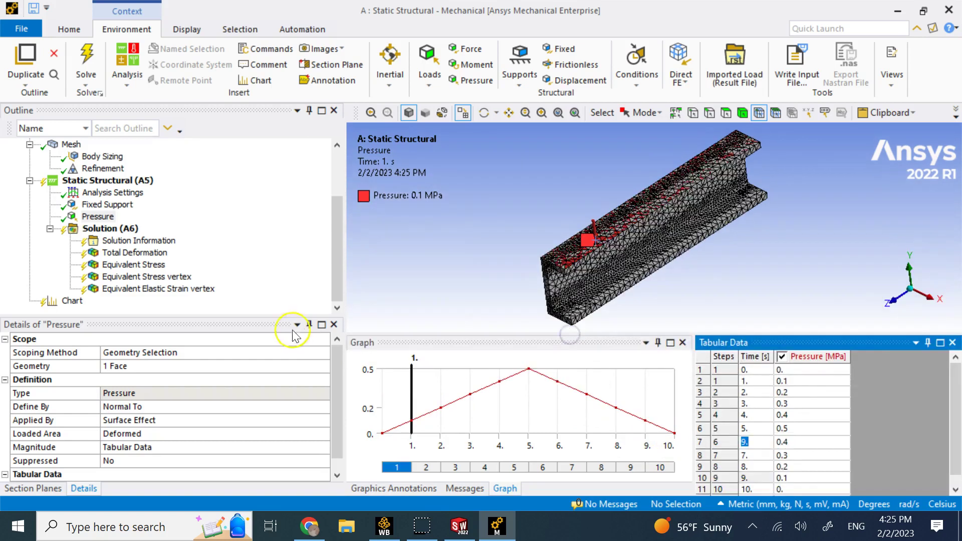
{"action": "right_click", "coordinate": [109, 231]}
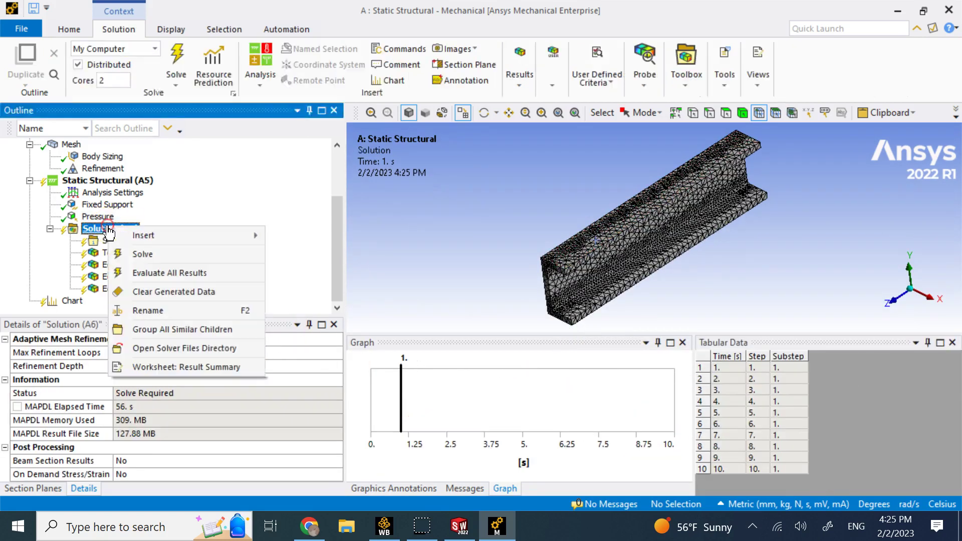
{"action": "key", "text": "Escape"}
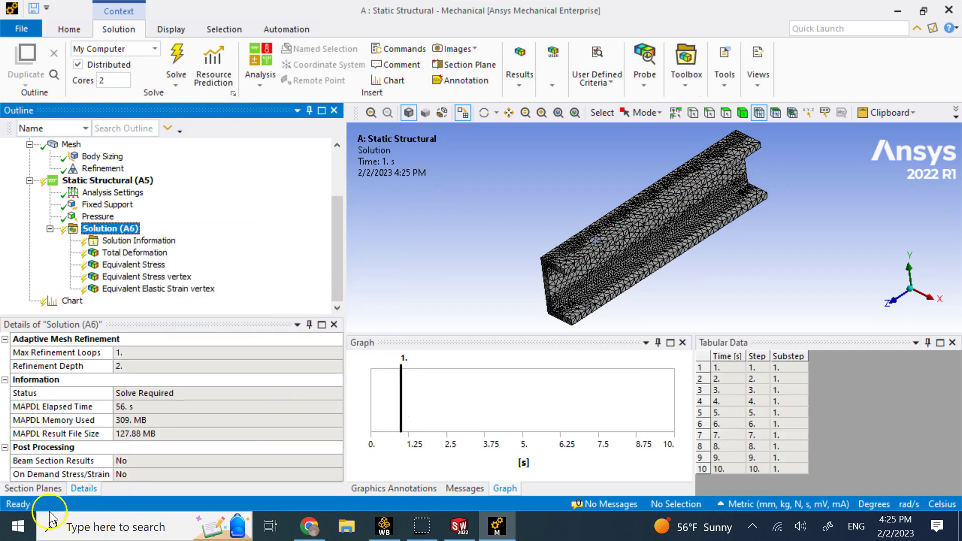
{"action": "key", "text": "F5"}
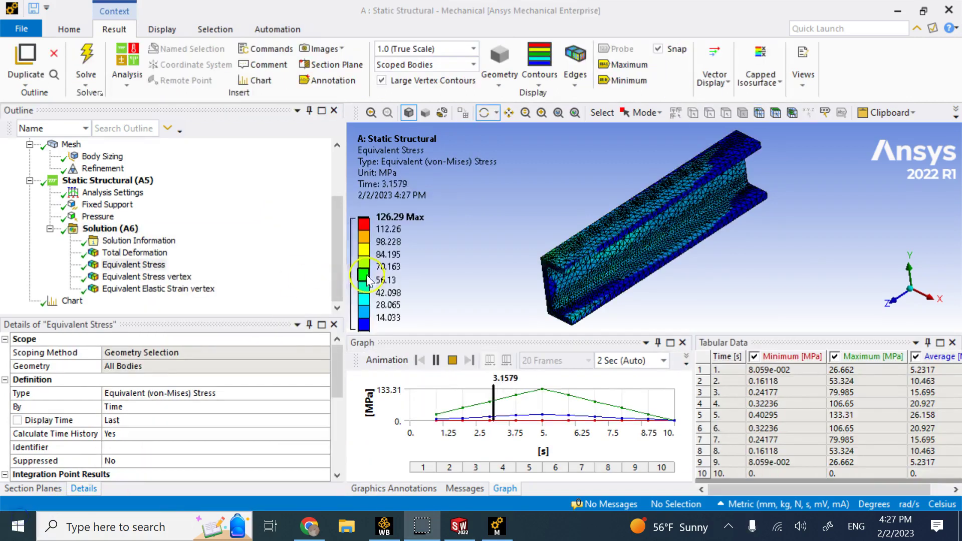
- Review the Equivalent Stress result and the stress-strain chart, and close Mechanical
{"action": "left_click", "coordinate": [157, 265]}
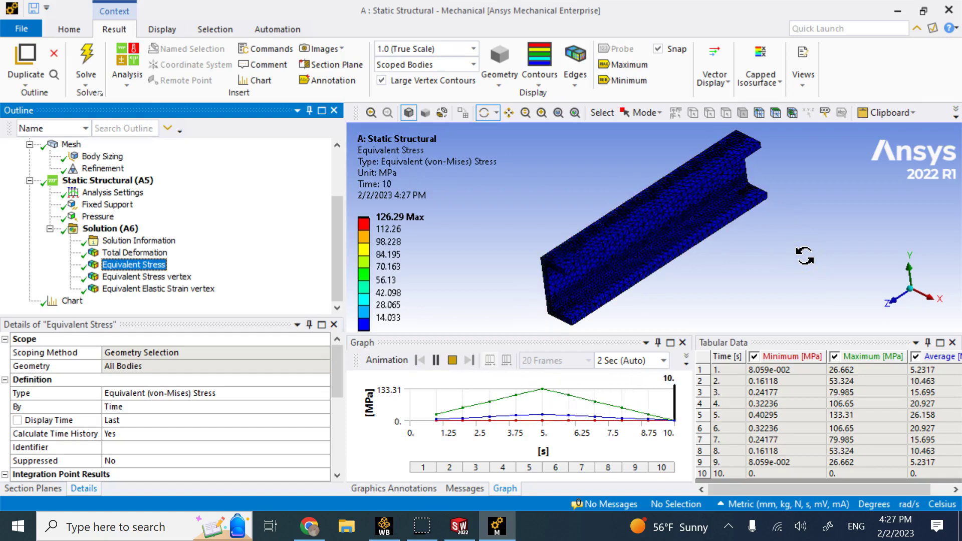
{"action": "left_click", "coordinate": [72, 302]}
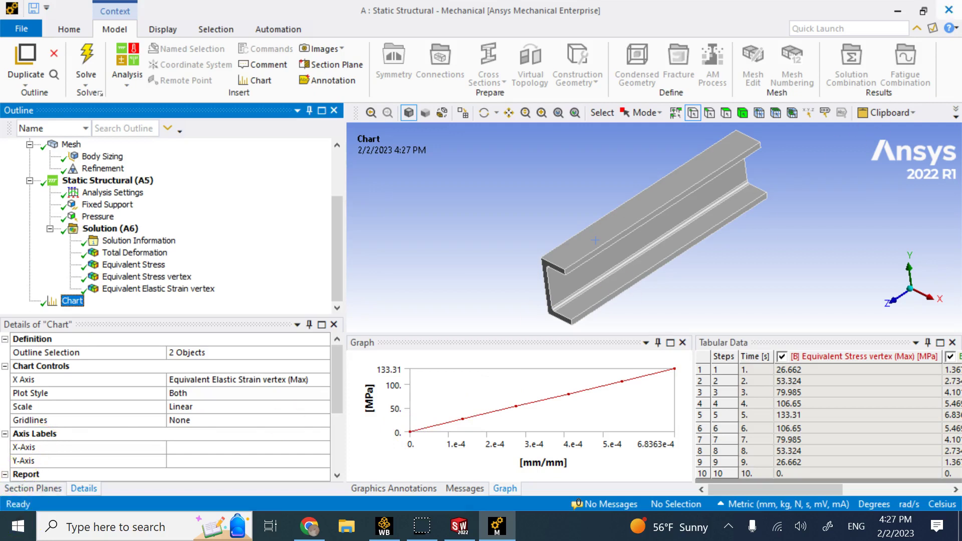
{"action": "left_click", "coordinate": [951, 8]}
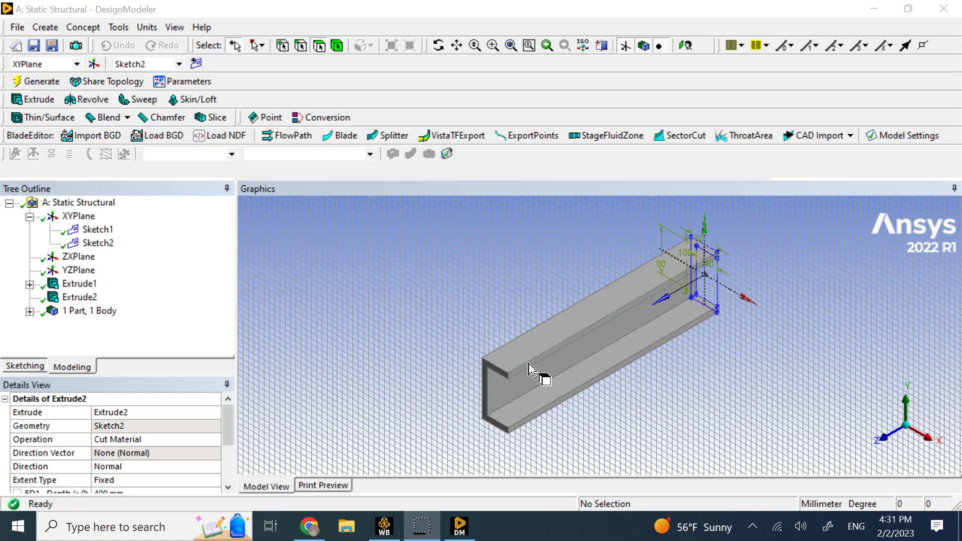
- In DesignModeler, start a new sketch on the channel beam's top face, viewed face-on
{"action": "scroll", "coordinate": [532, 386], "scroll_direction": "up", "scroll_amount": 4}
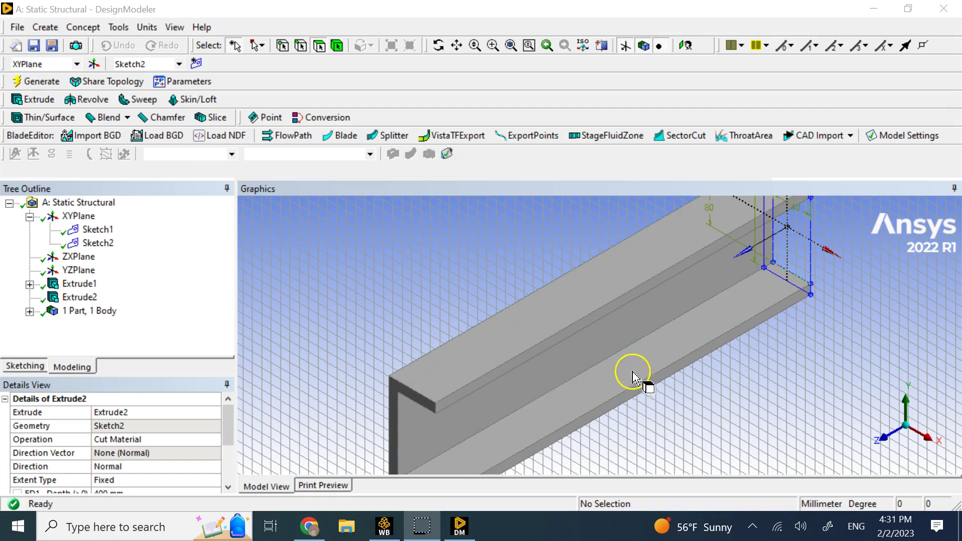
{"action": "scroll", "coordinate": [633, 376], "scroll_direction": "down", "scroll_amount": 1}
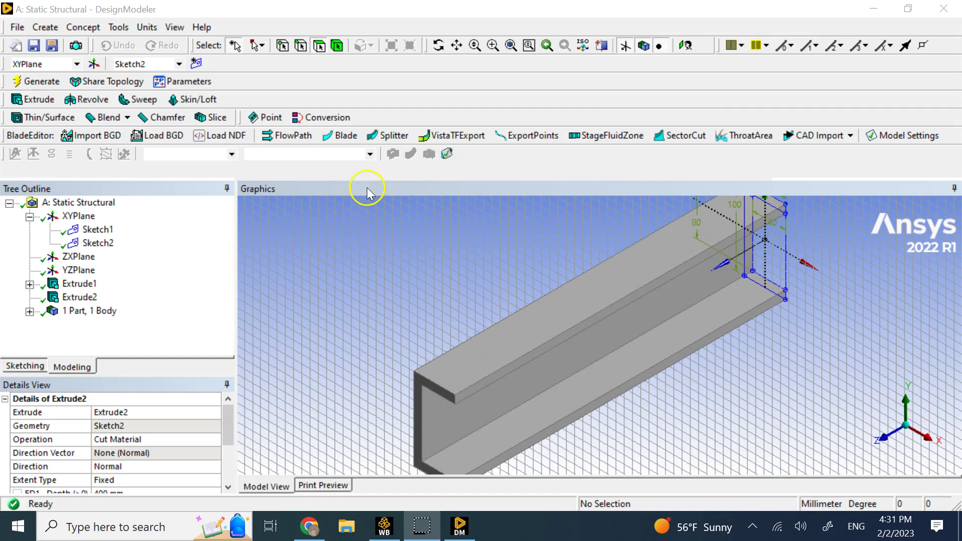
{"action": "left_click", "coordinate": [477, 370]}
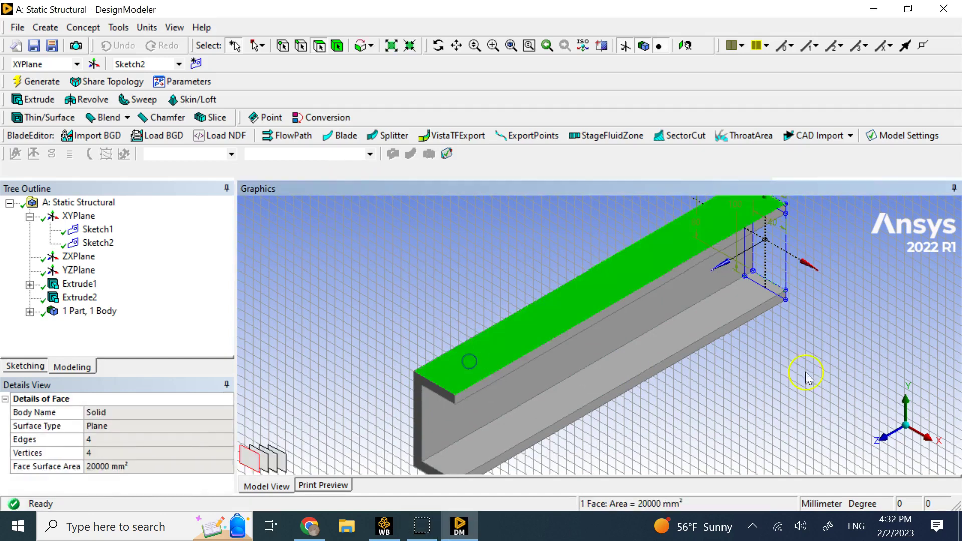
{"action": "left_click", "coordinate": [909, 402]}
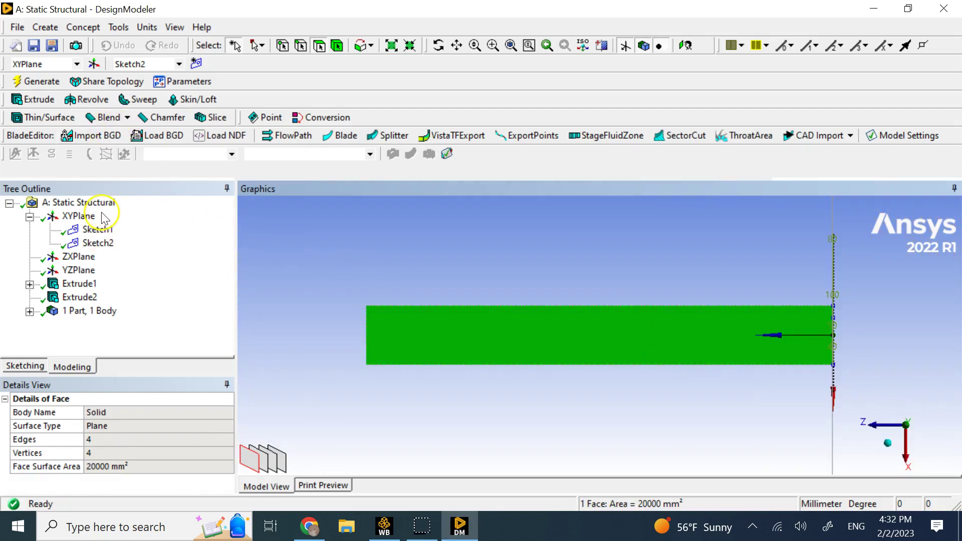
{"action": "left_click", "coordinate": [9, 370]}
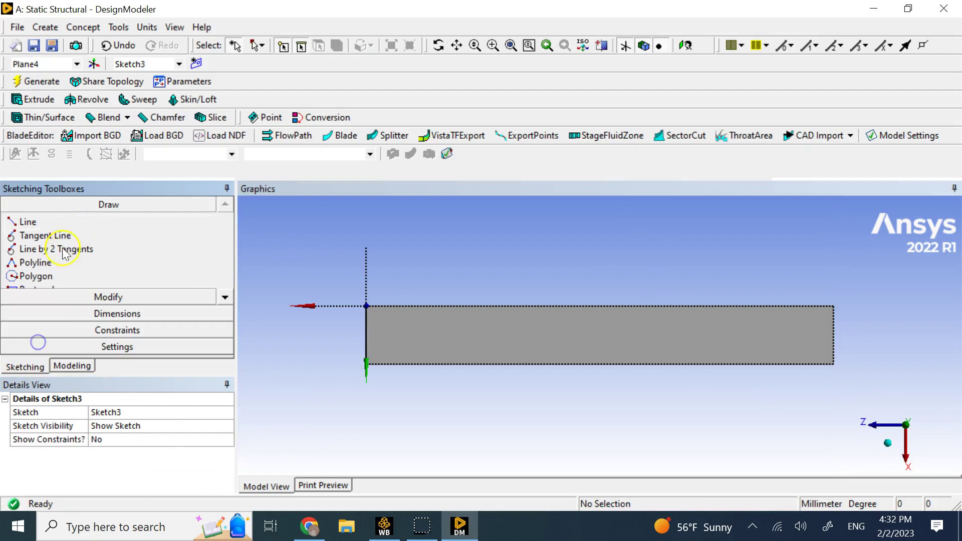
- Sketch a rectangle about 49 mm long from the plane origin across the full width of the top face
{"action": "left_click", "coordinate": [225, 297]}
{"action": "left_click", "coordinate": [225, 297]}
{"action": "left_click", "coordinate": [139, 262]}
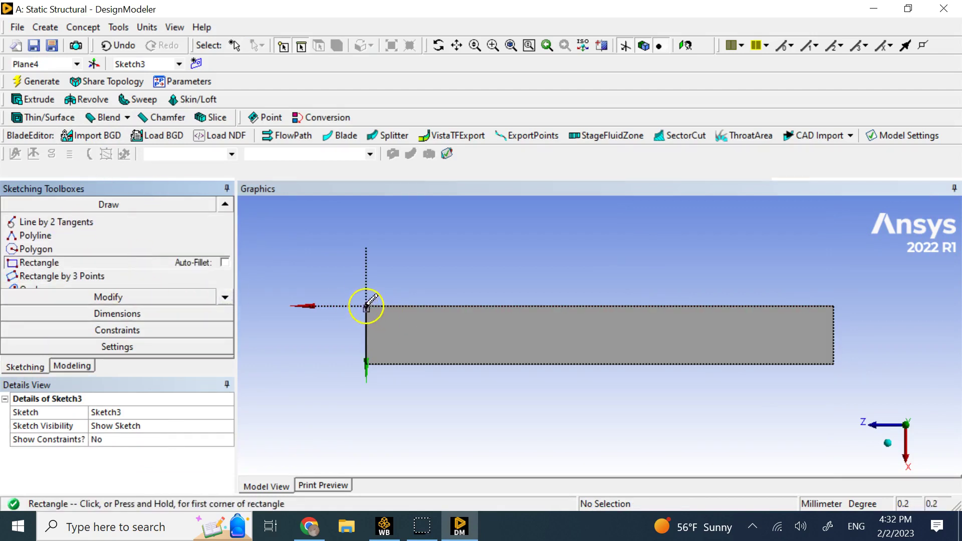
{"action": "left_click", "coordinate": [367, 305]}
{"action": "left_click", "coordinate": [424, 362]}
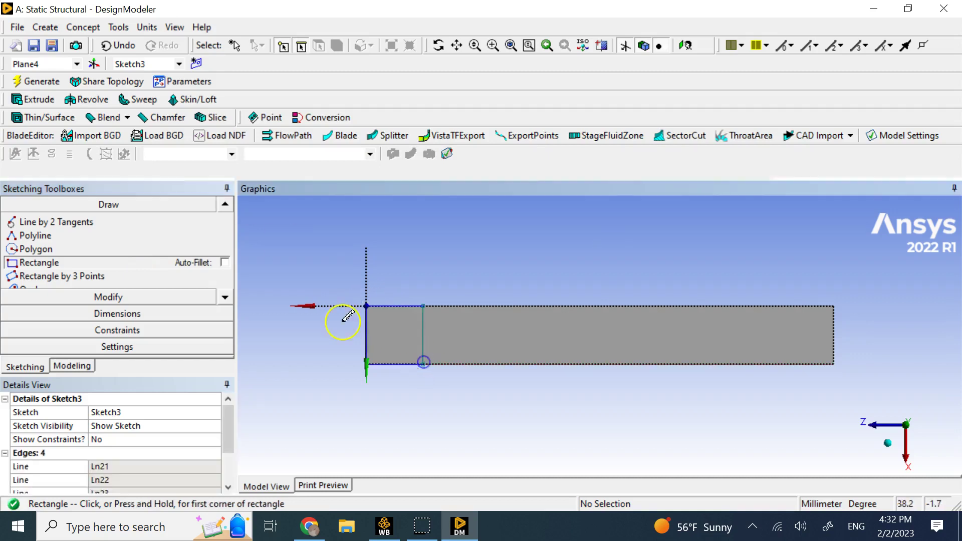
- Dimension the rectangle's length along the beam and set it to 40 mm
{"action": "left_click", "coordinate": [137, 314]}
{"action": "left_click", "coordinate": [384, 308]}
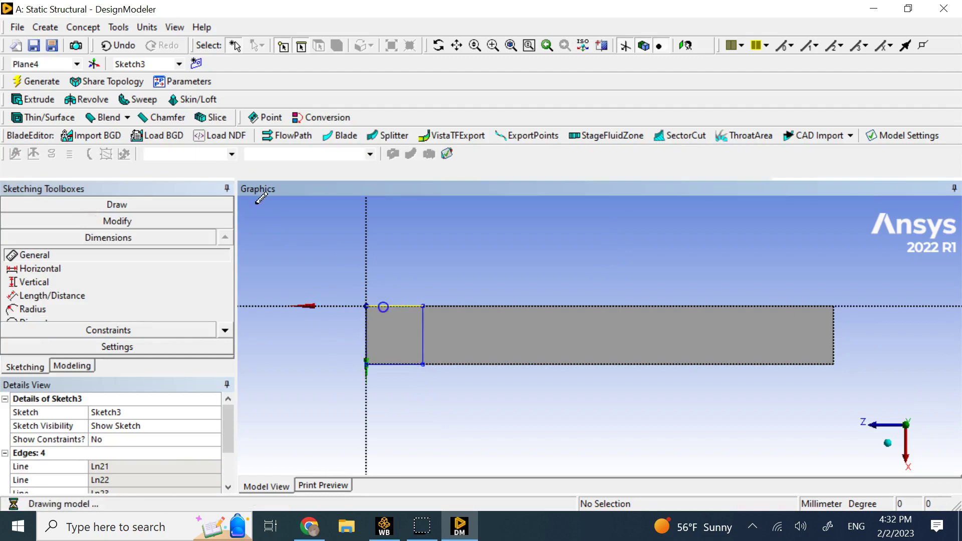
{"action": "left_click", "coordinate": [419, 272]}
{"action": "left_click", "coordinate": [181, 468]}
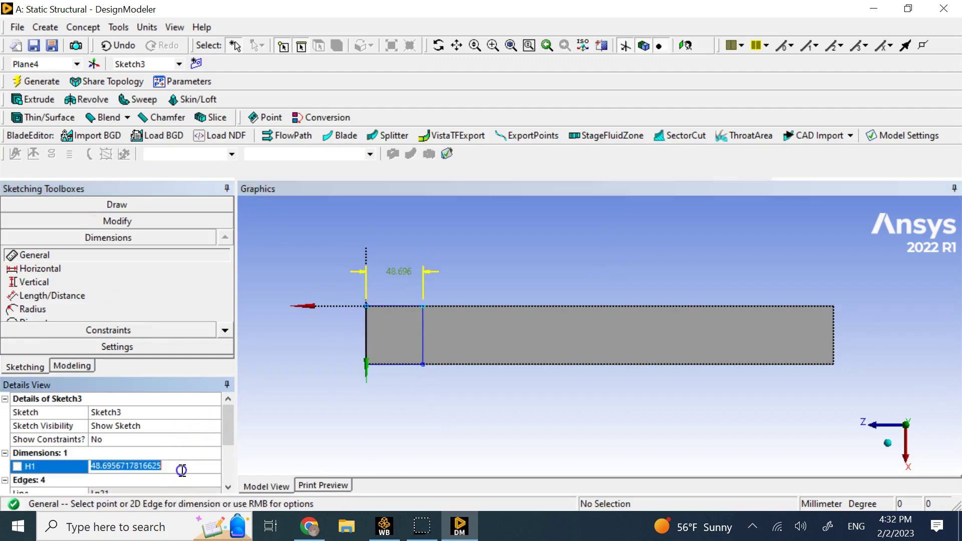
{"action": "type", "text": "40"}
{"action": "key", "text": "Return"}
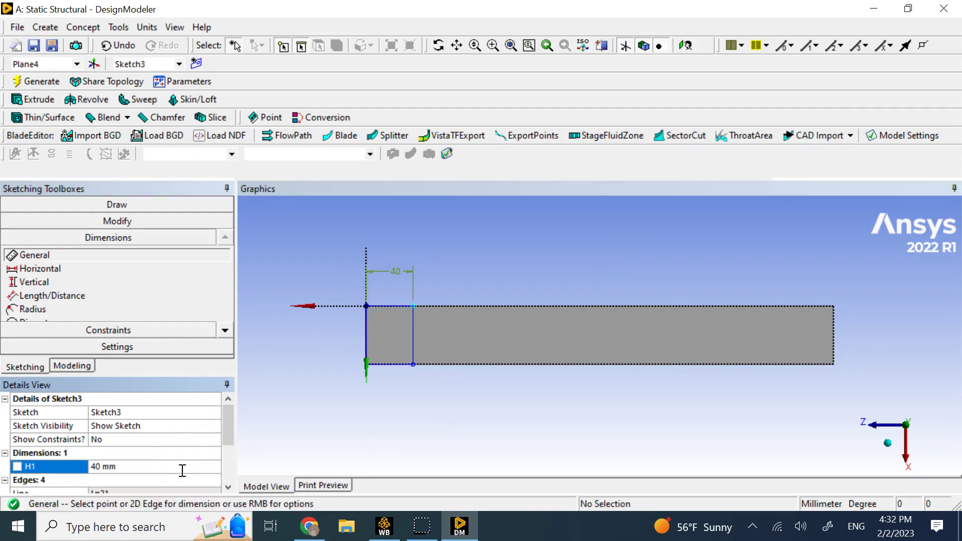
- Extrude the rectangle sketch 5 mm as added material and show the beam in isometric view
{"action": "left_click", "coordinate": [32, 100]}
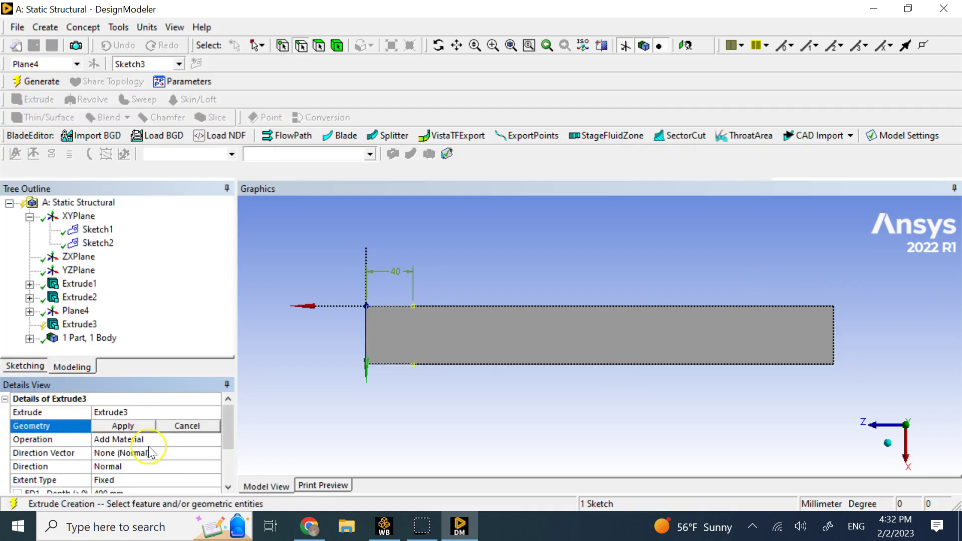
{"action": "left_click", "coordinate": [155, 490]}
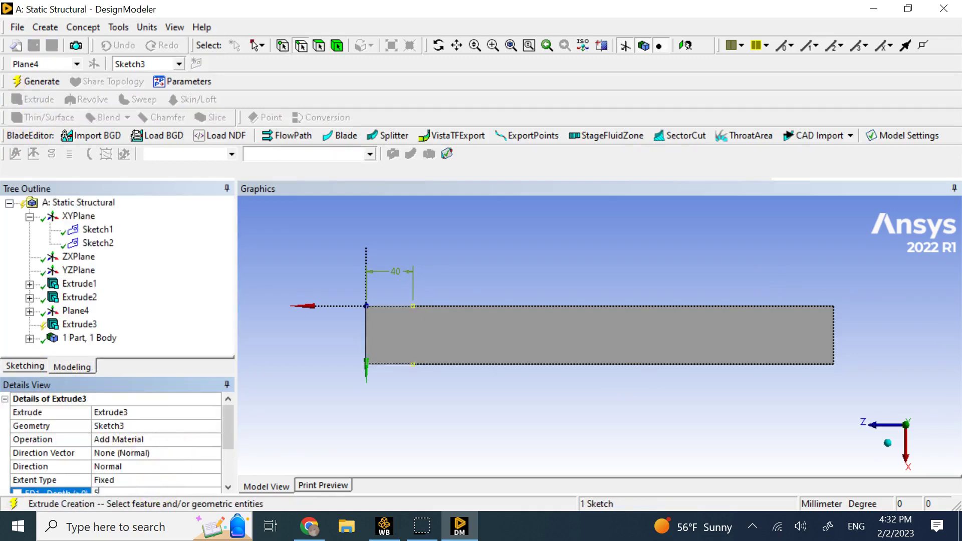
{"action": "key", "text": "Return"}
{"action": "left_click", "coordinate": [35, 81]}
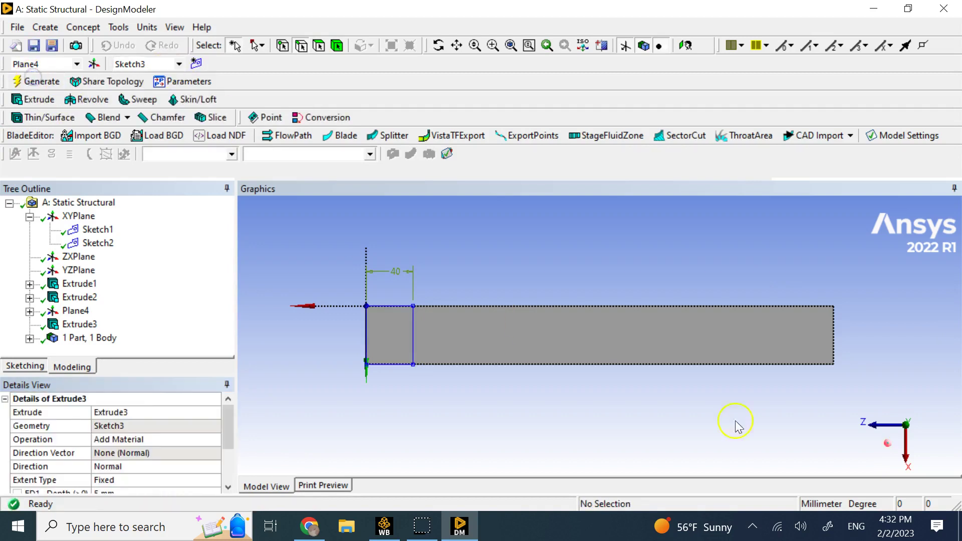
{"action": "left_click", "coordinate": [888, 444]}
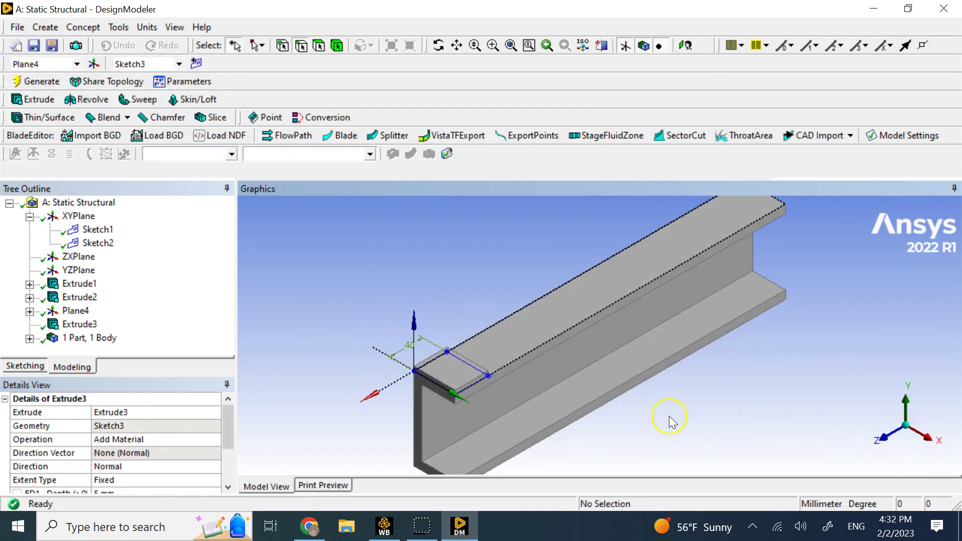
- Change the 5 mm extrusion's operation to Add Frozen and regenerate the model
{"action": "left_click", "coordinate": [211, 445]}
{"action": "left_click", "coordinate": [214, 440]}
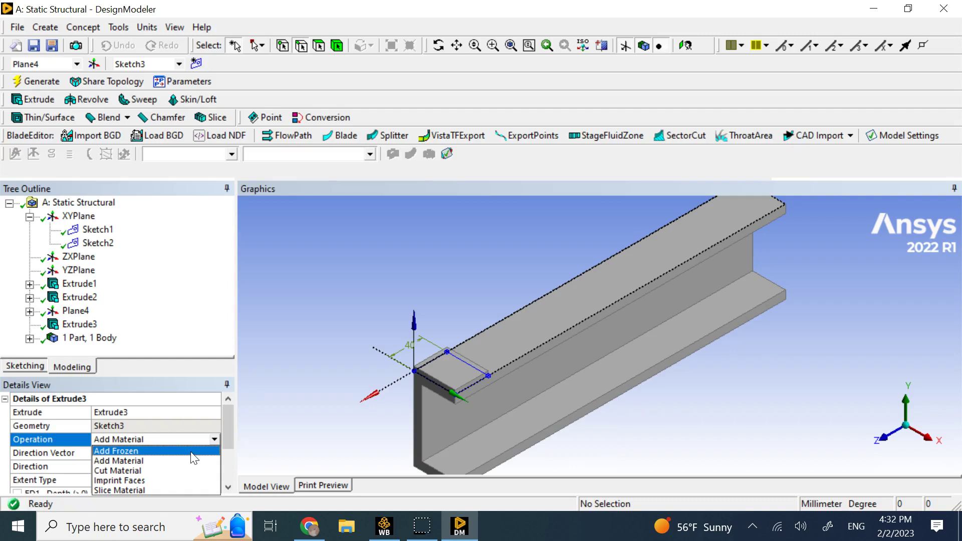
{"action": "left_click", "coordinate": [176, 464]}
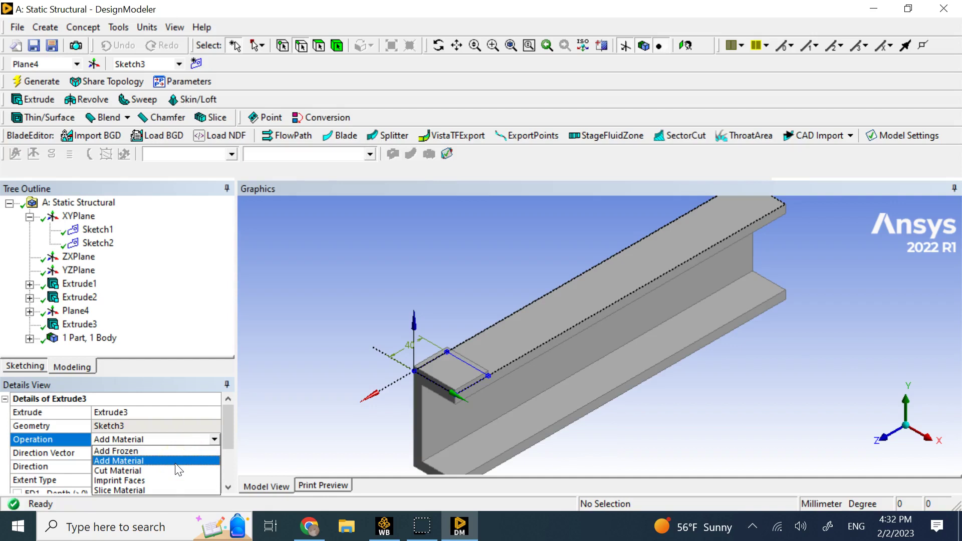
{"action": "left_click", "coordinate": [106, 344]}
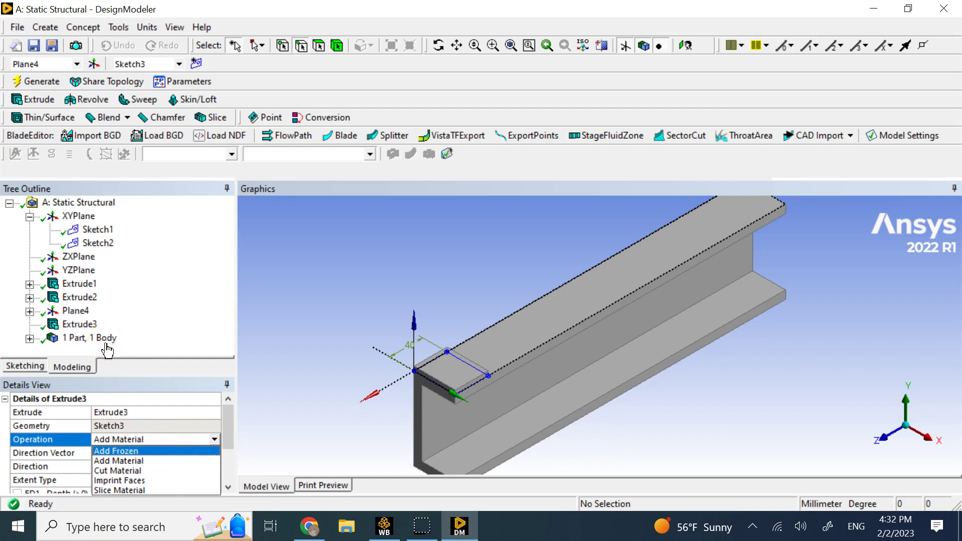
{"action": "left_click", "coordinate": [149, 451]}
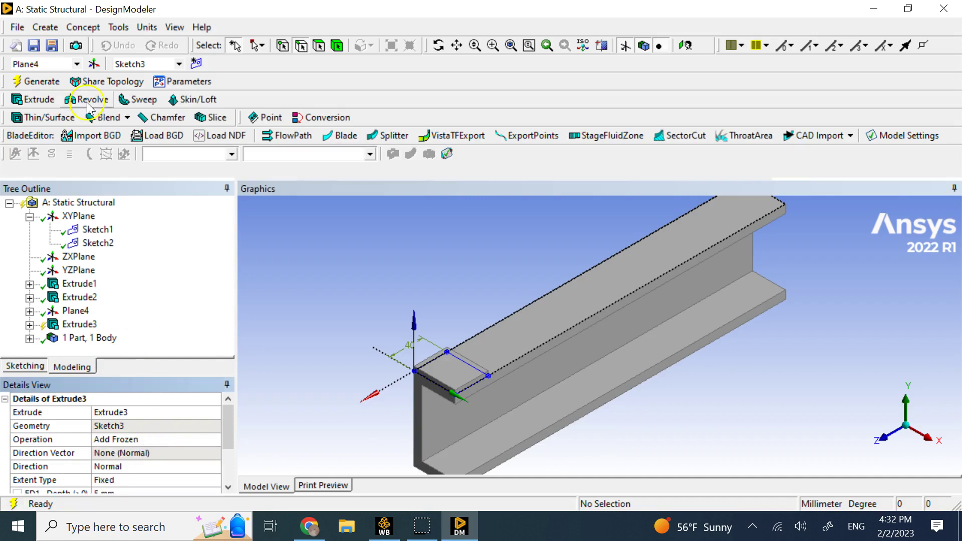
{"action": "left_click", "coordinate": [37, 81]}
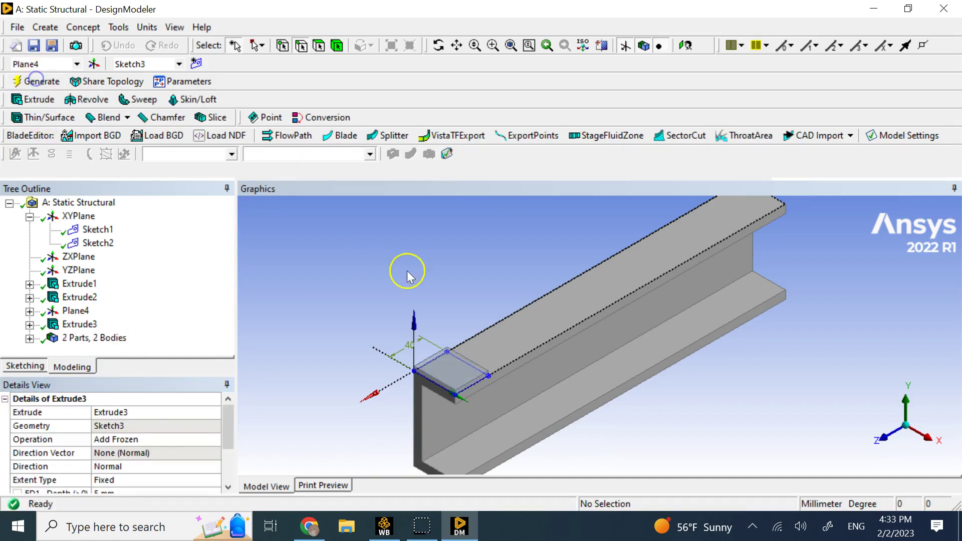
- Expand the list of parts and bodies and highlight each solid to check the beam and the separate block
{"action": "scroll", "coordinate": [469, 393], "scroll_direction": "down", "scroll_amount": 2}
{"action": "scroll", "coordinate": [498, 383], "scroll_direction": "up", "scroll_amount": 2}
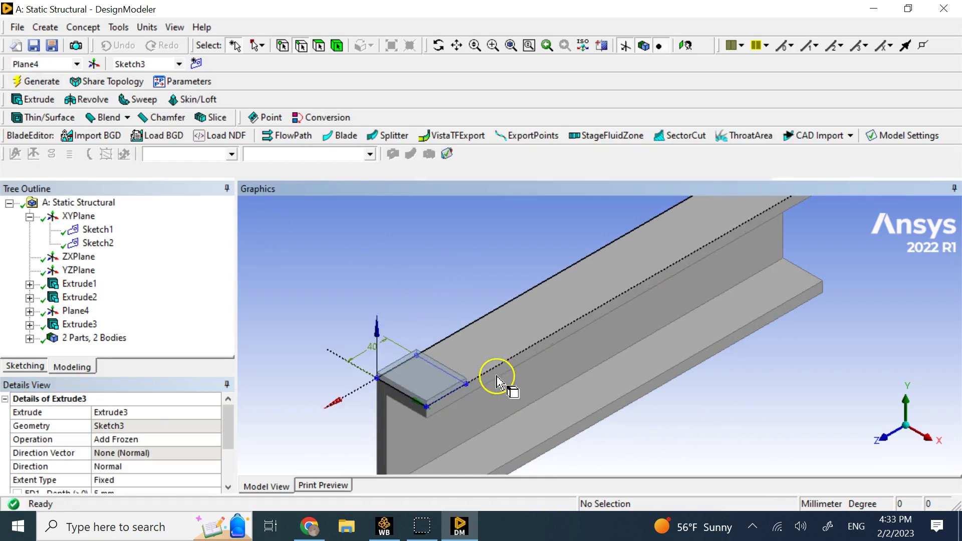
{"action": "left_click", "coordinate": [29, 338]}
{"action": "left_click", "coordinate": [93, 324]}
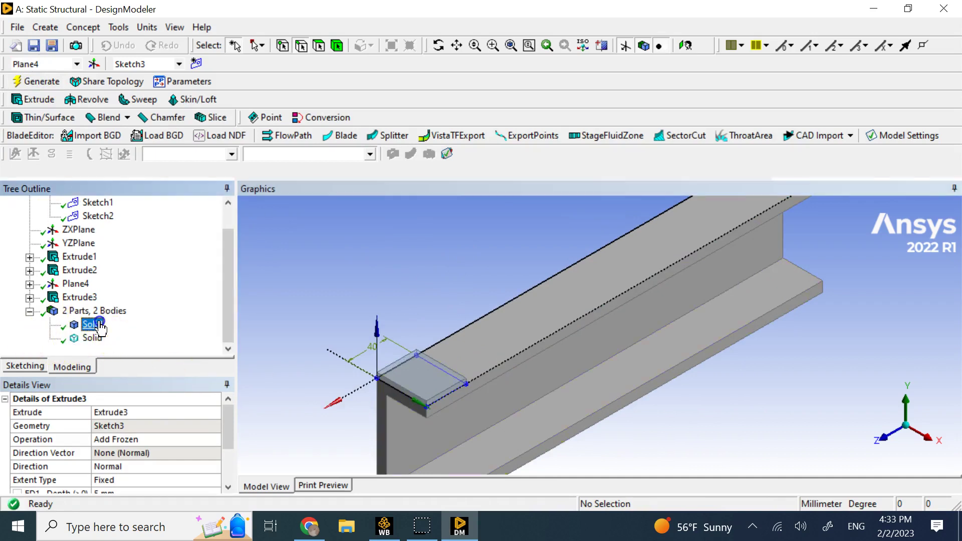
{"action": "left_click", "coordinate": [95, 339]}
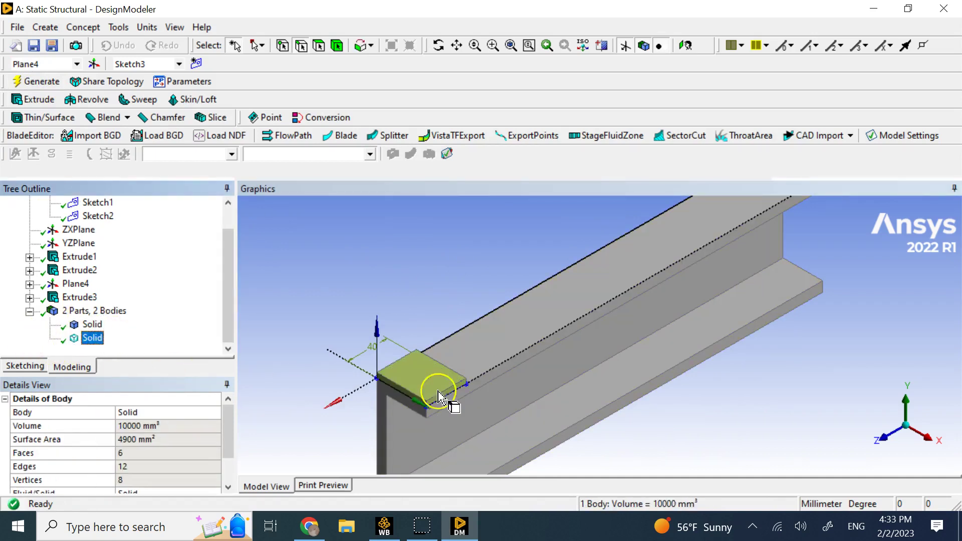
{"action": "scroll", "coordinate": [619, 386], "scroll_direction": "down", "scroll_amount": 2}
{"action": "left_click", "coordinate": [684, 388]}
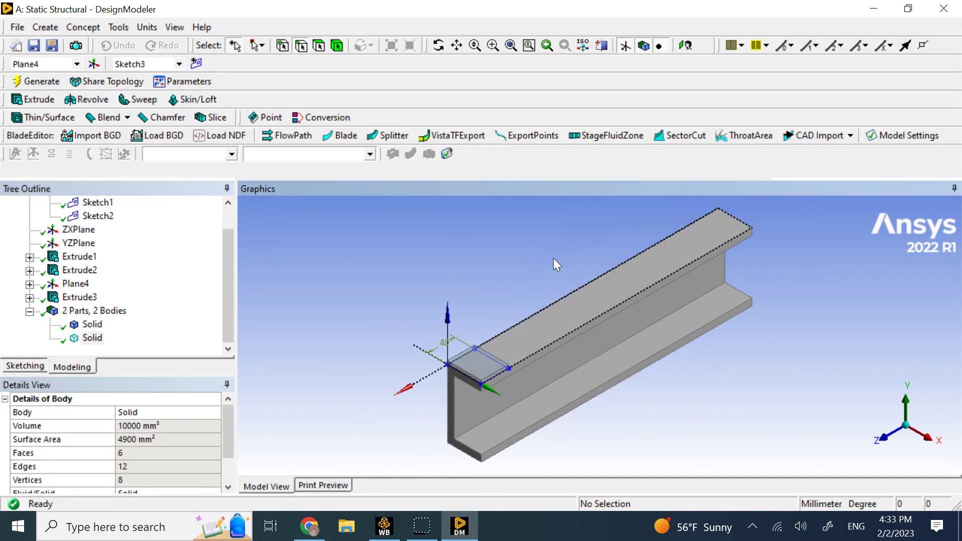
- Close the geometry editor, open the static structural system's Model in Mechanical, and enlarge the graphics area
{"action": "left_click", "coordinate": [949, 12]}
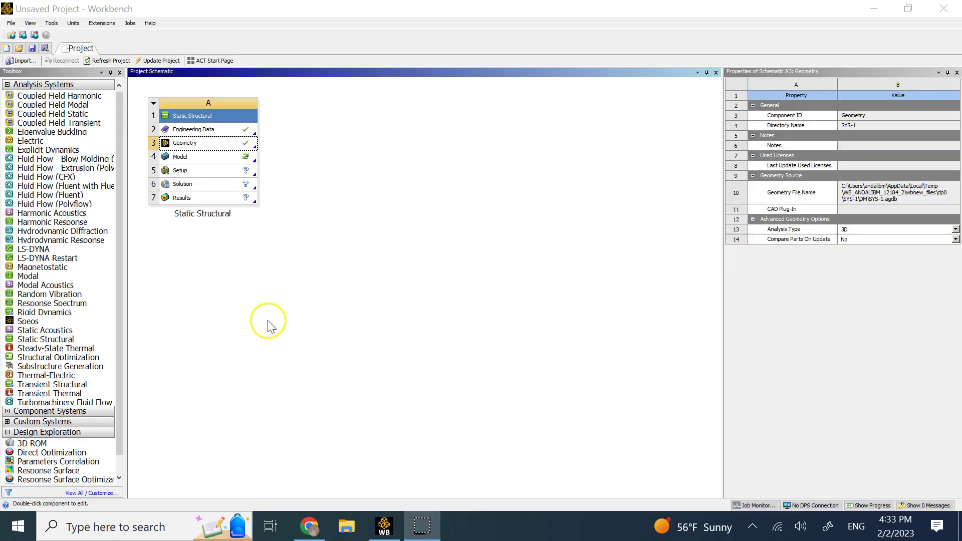
{"action": "double_click", "coordinate": [185, 157]}
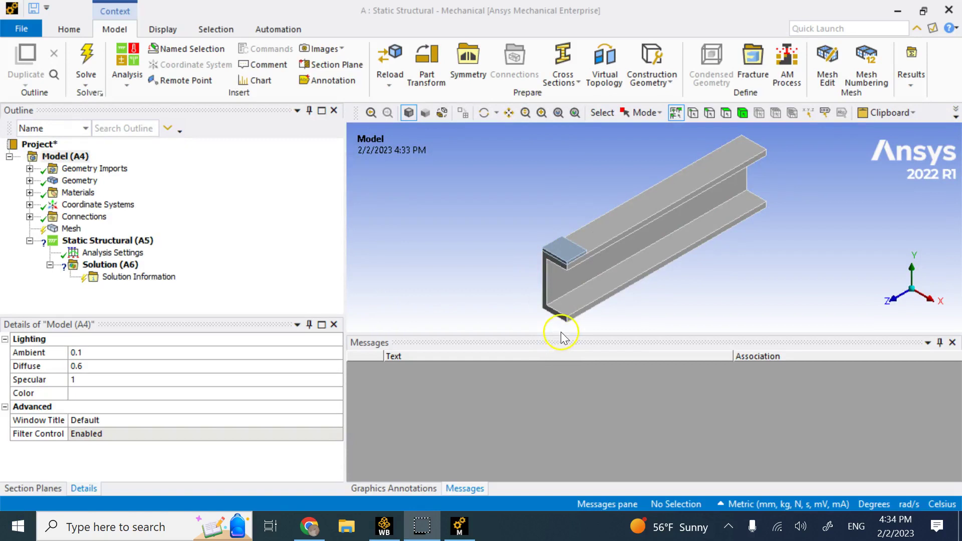
{"action": "left_click_drag", "start_coordinate": [561, 333], "coordinate": [554, 402]}
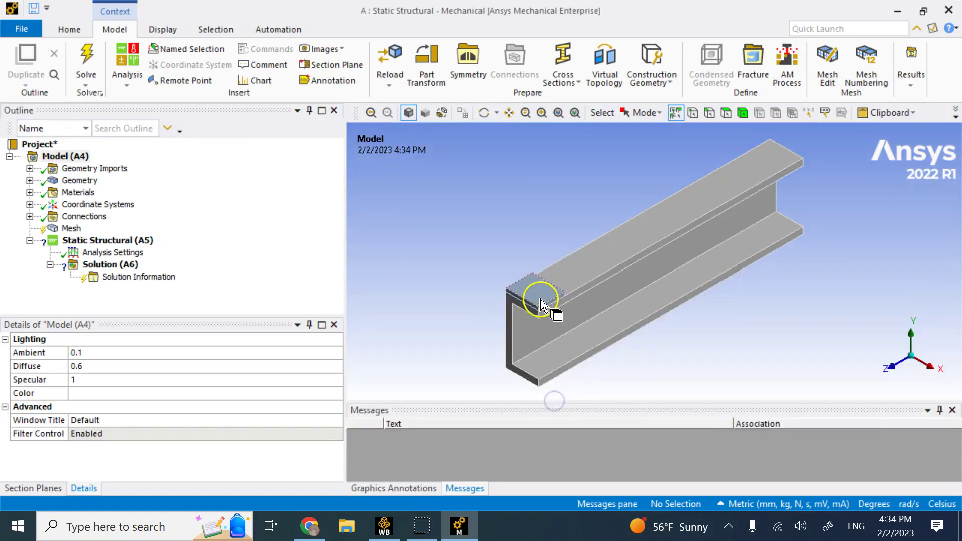
- Expand the geometry and highlight each solid to identify the channel beam and the small block
{"action": "left_click", "coordinate": [29, 181]}
{"action": "left_click", "coordinate": [92, 193]}
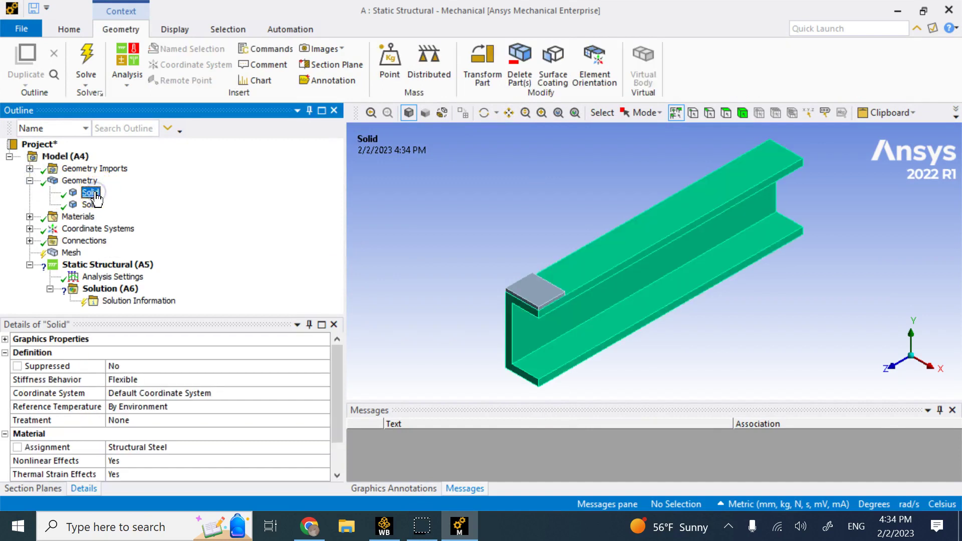
{"action": "left_click", "coordinate": [91, 204]}
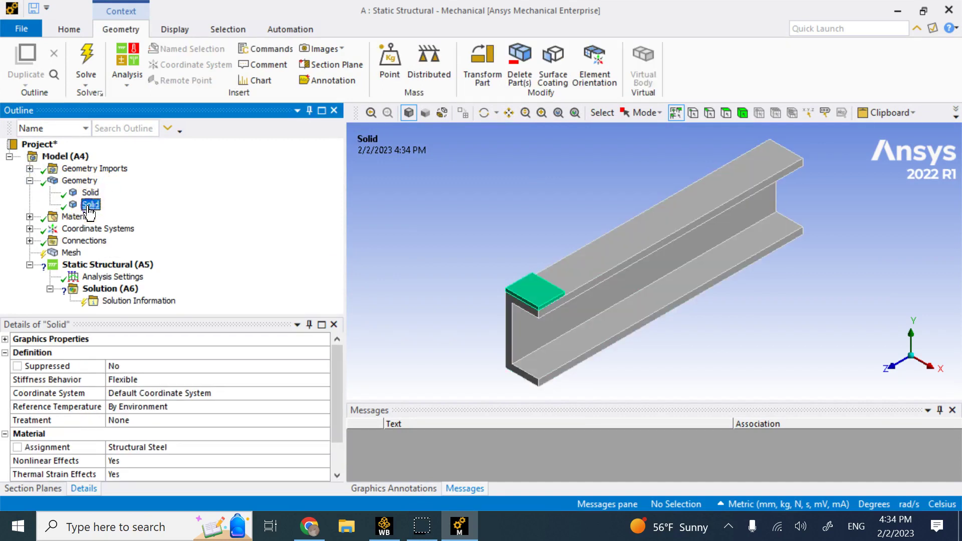
{"action": "left_click", "coordinate": [90, 194]}
- Search the engineering materials for copper and assign Copper Alloy to the small block on the beam
{"action": "left_click", "coordinate": [92, 204]}
{"action": "left_click", "coordinate": [320, 449]}
{"action": "left_click", "coordinate": [310, 453]}
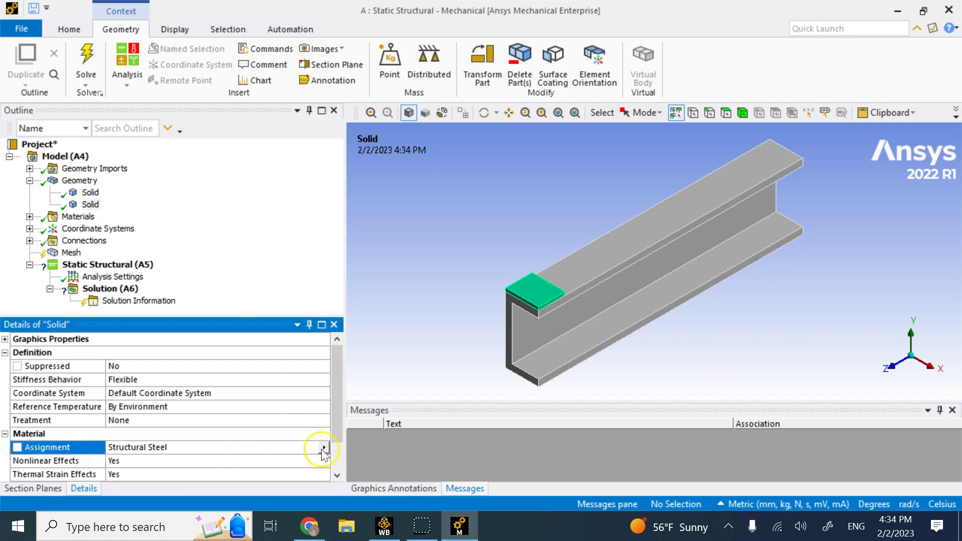
{"action": "left_click", "coordinate": [323, 447]}
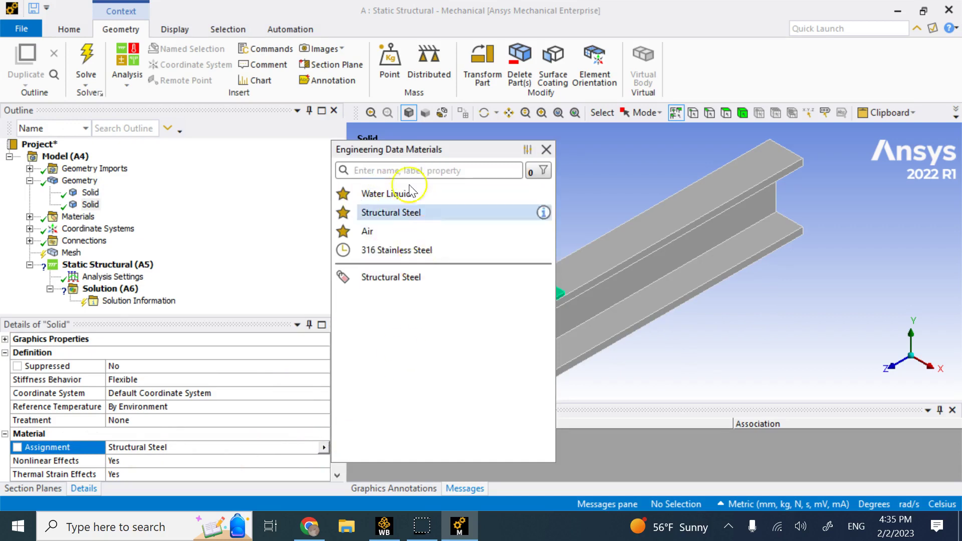
{"action": "left_click", "coordinate": [403, 169]}
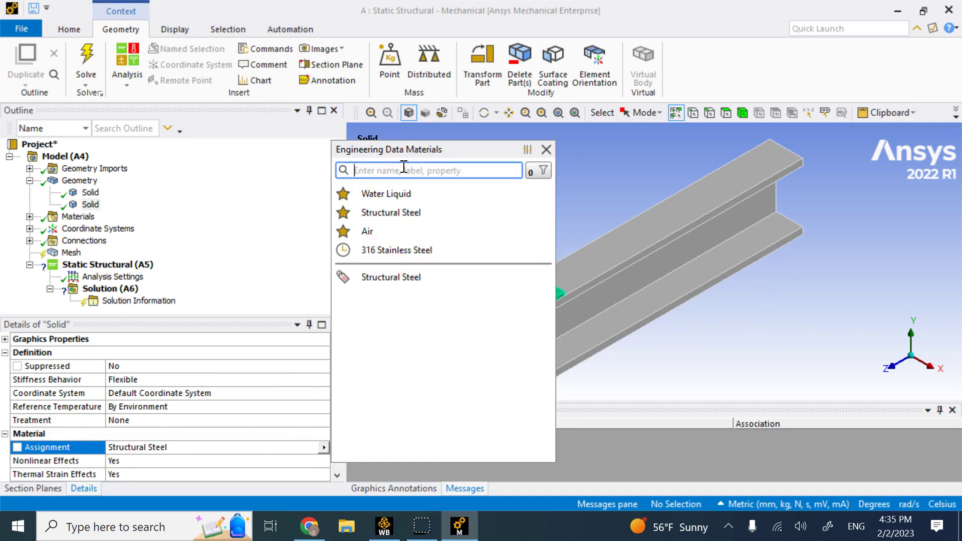
{"action": "type", "text": "stain"}
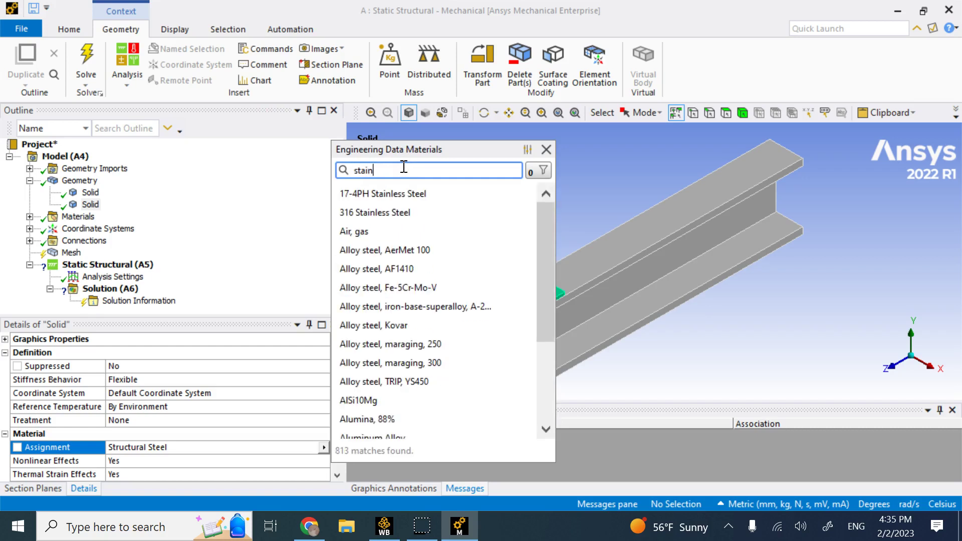
{"action": "key", "text": "BackSpace"}
{"action": "key", "text": "BackSpace"}
{"action": "key", "text": "BackSpace"}
{"action": "key", "text": "BackSpace"}
{"action": "type", "text": "copper"}
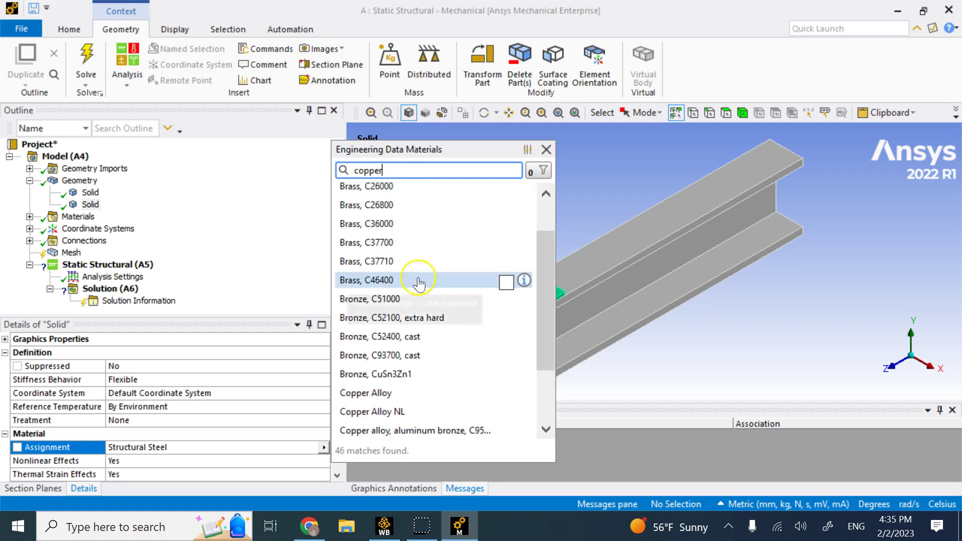
{"action": "left_click", "coordinate": [411, 395]}
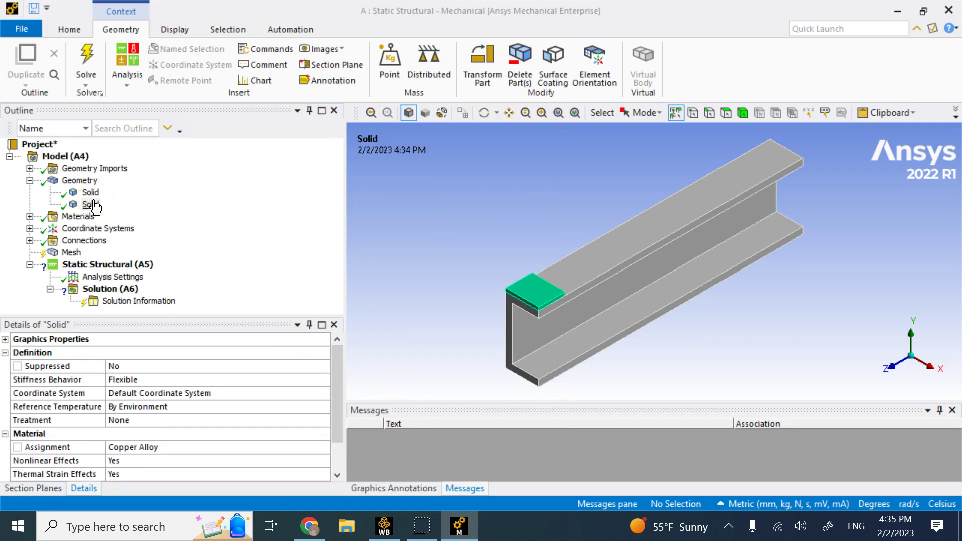
- Open the contact region between the beam and the block and choose Bonded as its contact type
{"action": "right_click", "coordinate": [71, 253]}
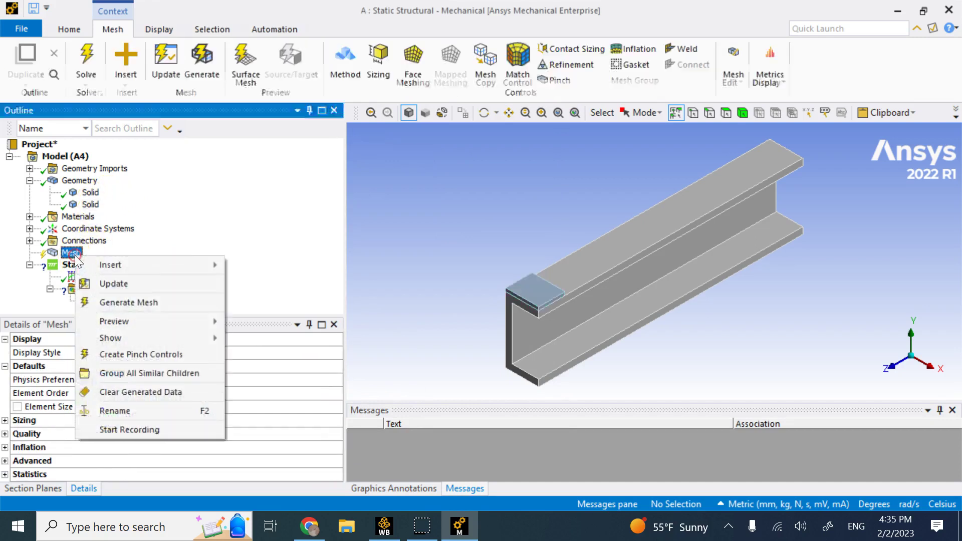
{"action": "left_click", "coordinate": [195, 201]}
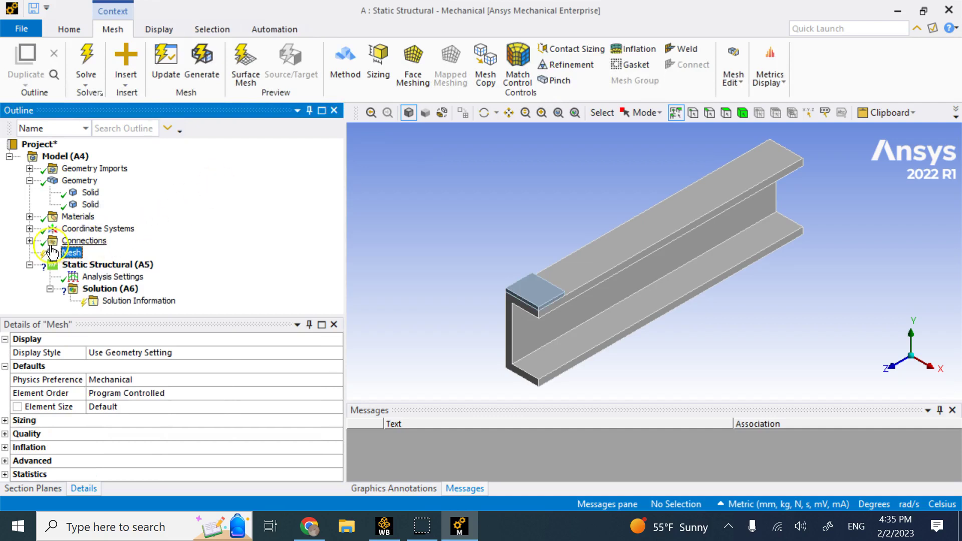
{"action": "left_click", "coordinate": [30, 241]}
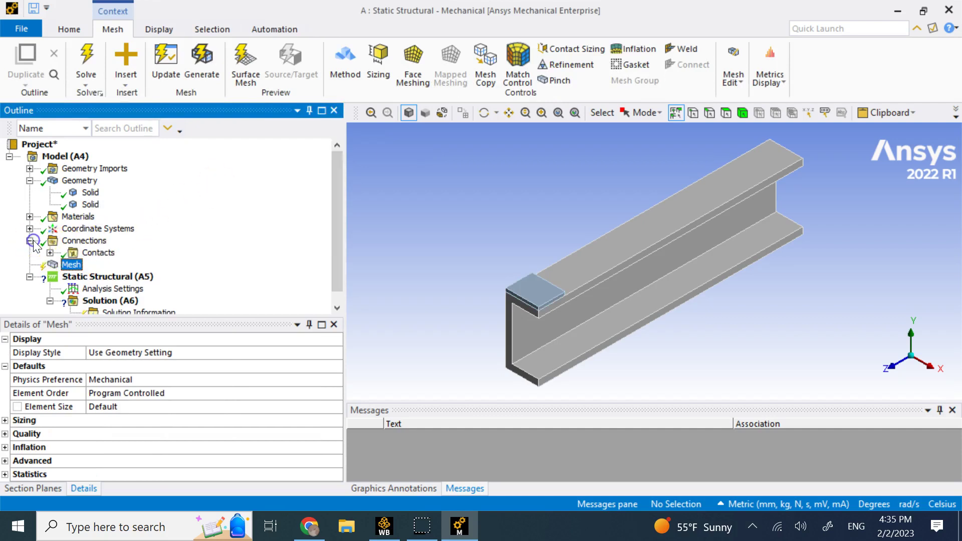
{"action": "left_click", "coordinate": [50, 253]}
{"action": "left_click", "coordinate": [111, 266]}
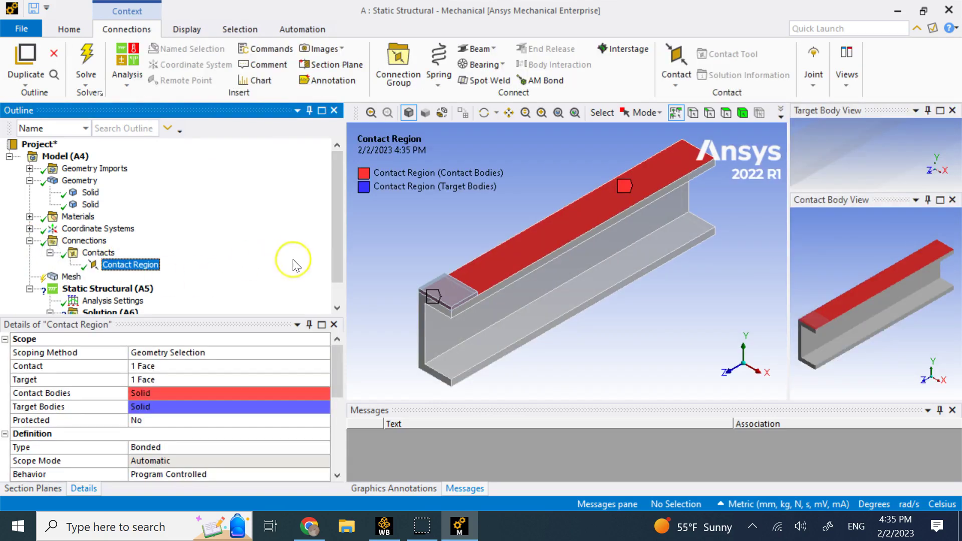
{"action": "left_click_drag", "start_coordinate": [337, 370], "coordinate": [339, 397]}
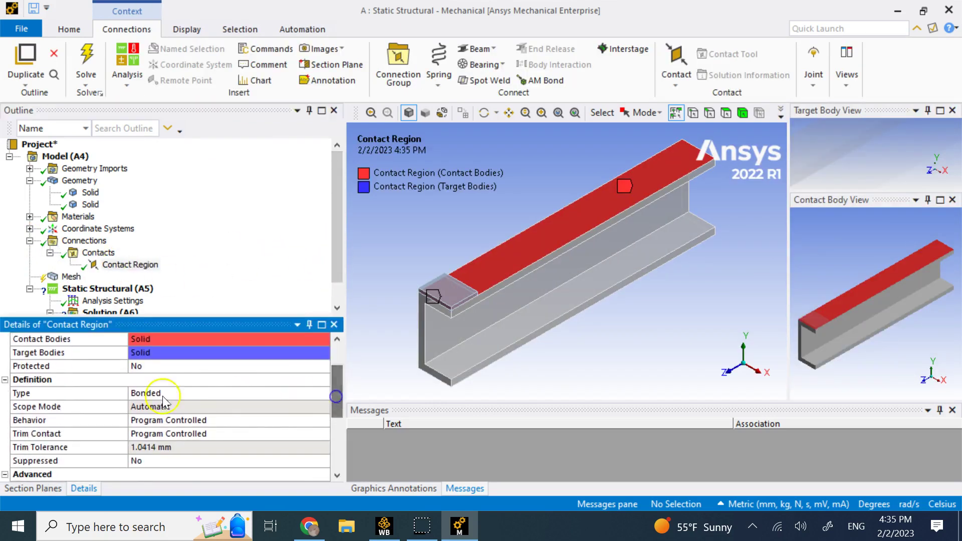
{"action": "left_click", "coordinate": [322, 395]}
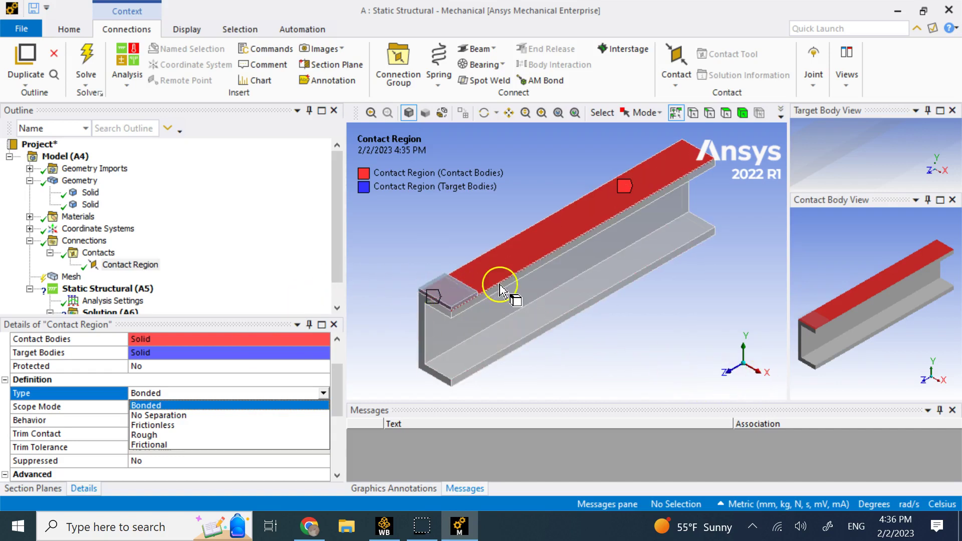
{"action": "left_click", "coordinate": [235, 406]}
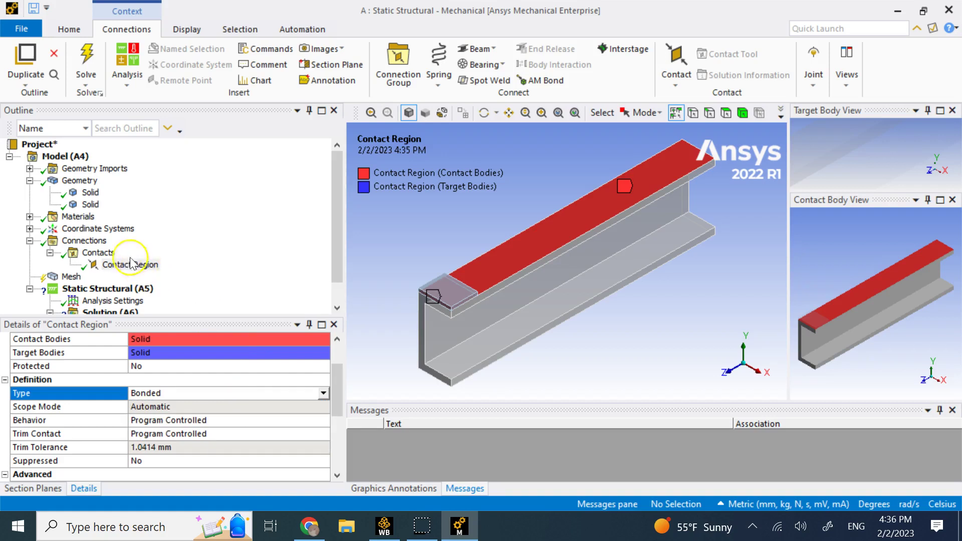
- Generate the mesh for the beam and the block with the default element size
{"action": "right_click", "coordinate": [70, 276]}
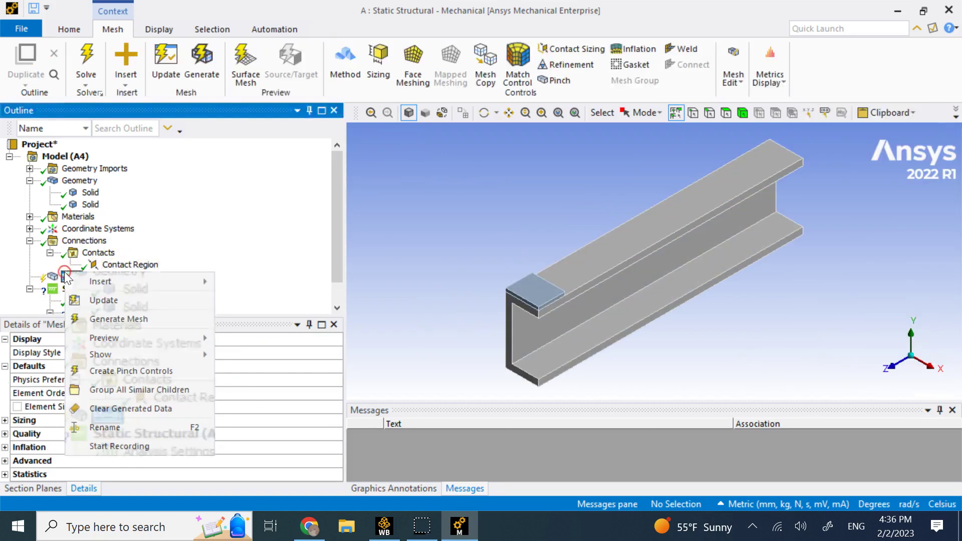
{"action": "left_click", "coordinate": [154, 324]}
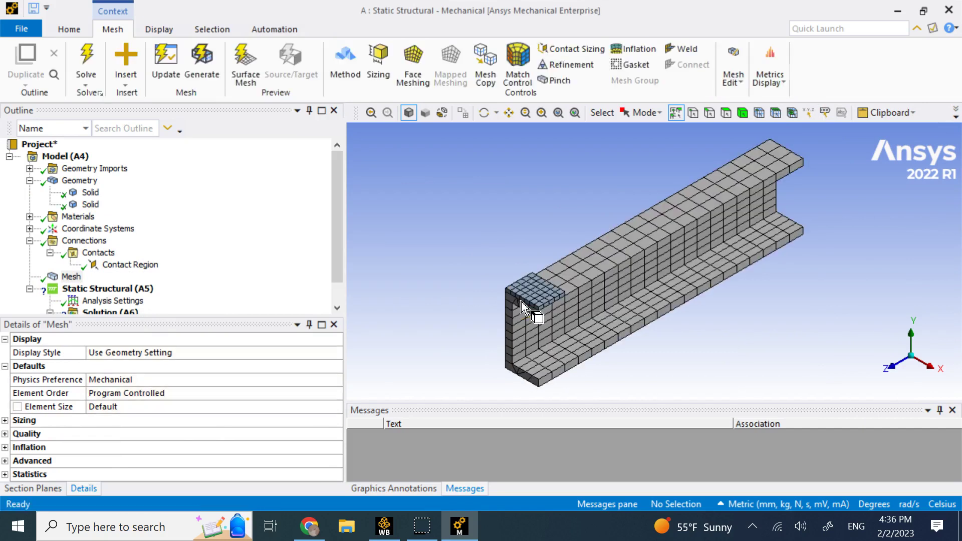
- Insert a pressure load, select the top face of the small block, and set the magnitude to 0.4 MPa
{"action": "left_click", "coordinate": [127, 289]}
{"action": "right_click", "coordinate": [128, 290]}
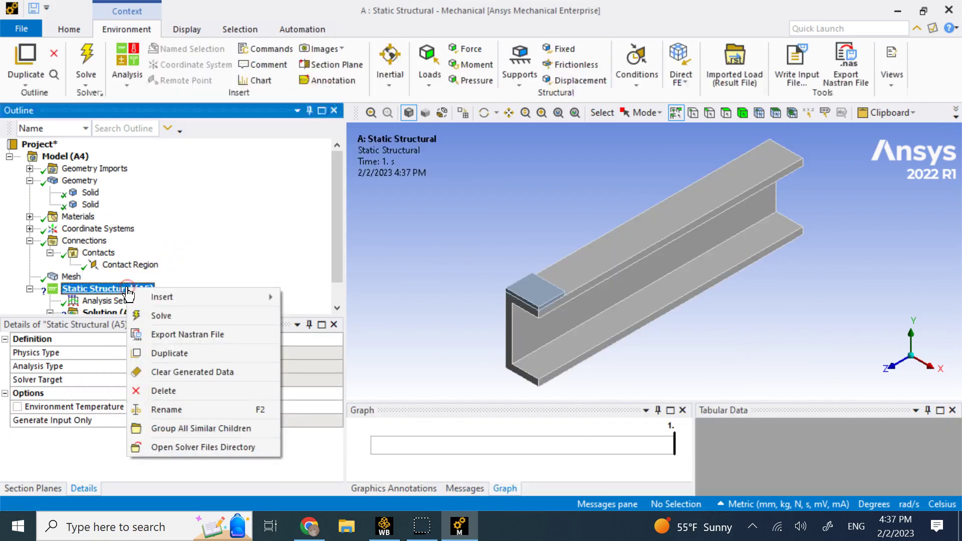
{"action": "mouse_move", "coordinate": [229, 295]}
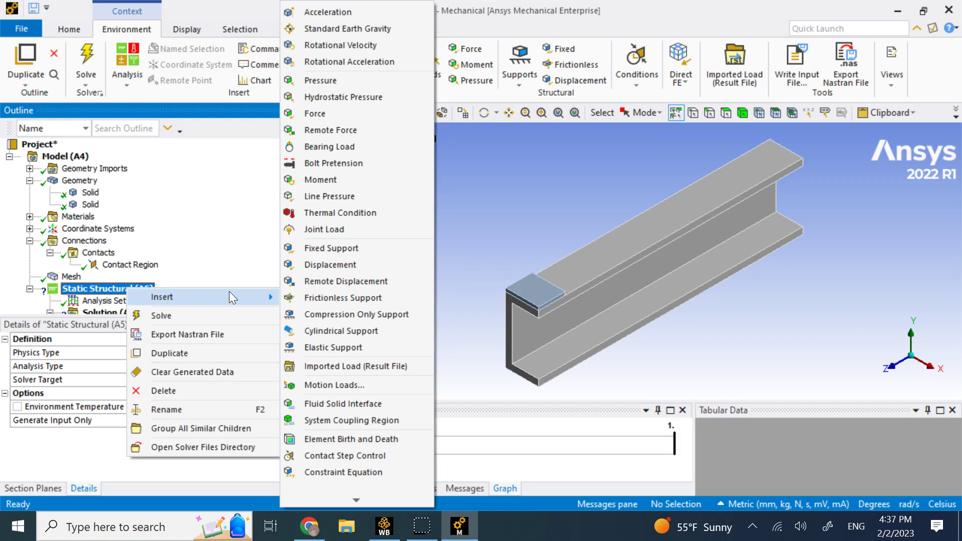
{"action": "left_click", "coordinate": [344, 89]}
{"action": "left_click", "coordinate": [547, 293]}
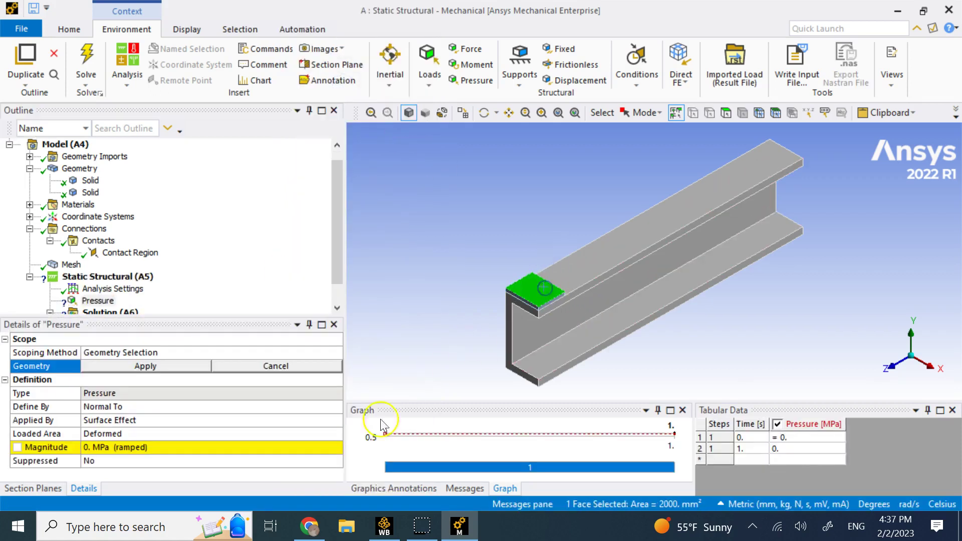
{"action": "left_click", "coordinate": [260, 448]}
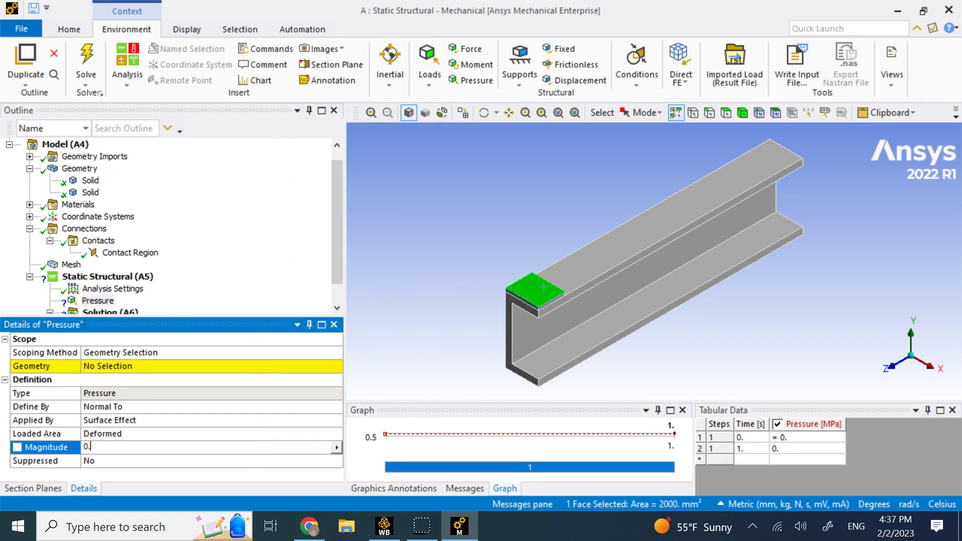
{"action": "type", "text": "4"}
{"action": "key", "text": "Return"}
- Apply the selected top face of the block as the pressure load's geometry
{"action": "left_click", "coordinate": [249, 369]}
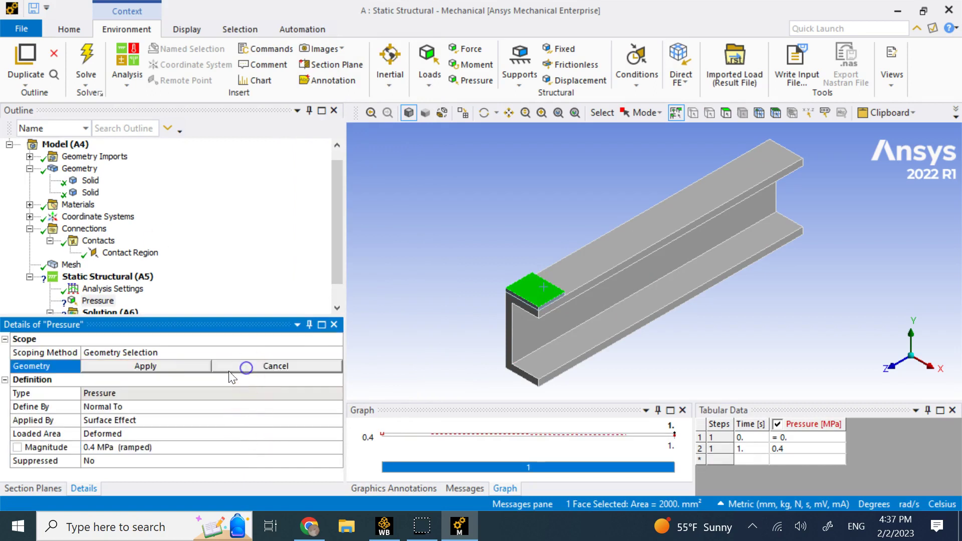
{"action": "left_click", "coordinate": [198, 380]}
{"action": "left_click", "coordinate": [190, 355]}
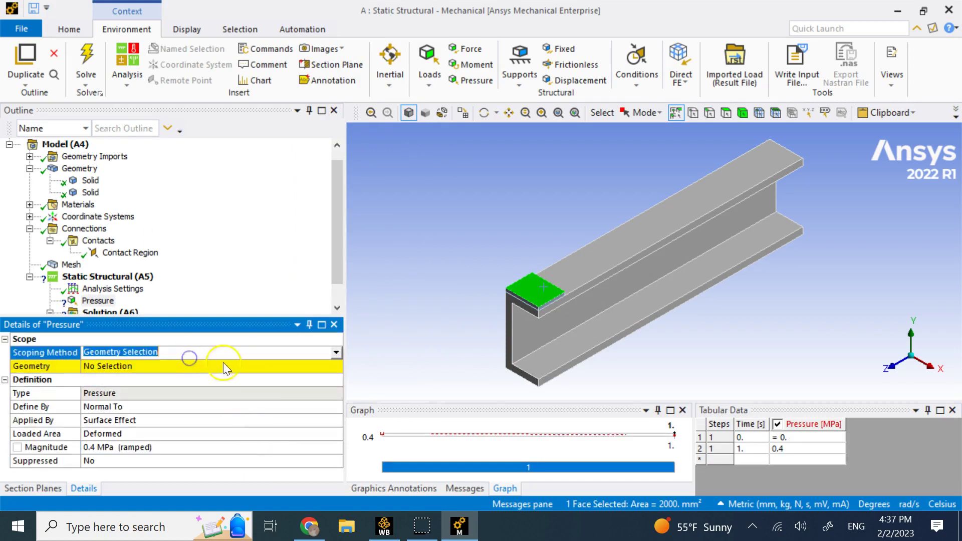
{"action": "left_click", "coordinate": [216, 366]}
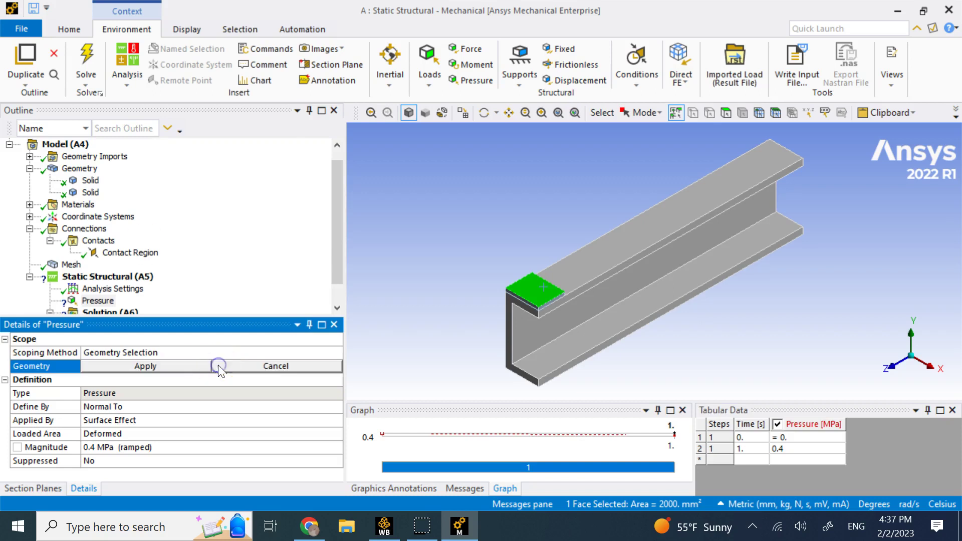
{"action": "left_click", "coordinate": [184, 369]}
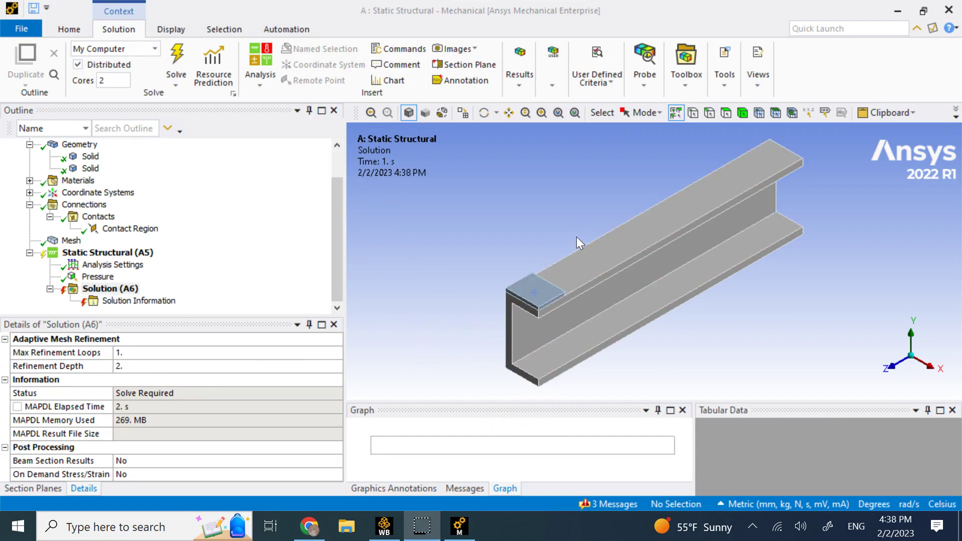
- Add a fixed support to the channel-shaped end face of the beam at the end opposite the block
{"action": "right_click", "coordinate": [124, 254]}
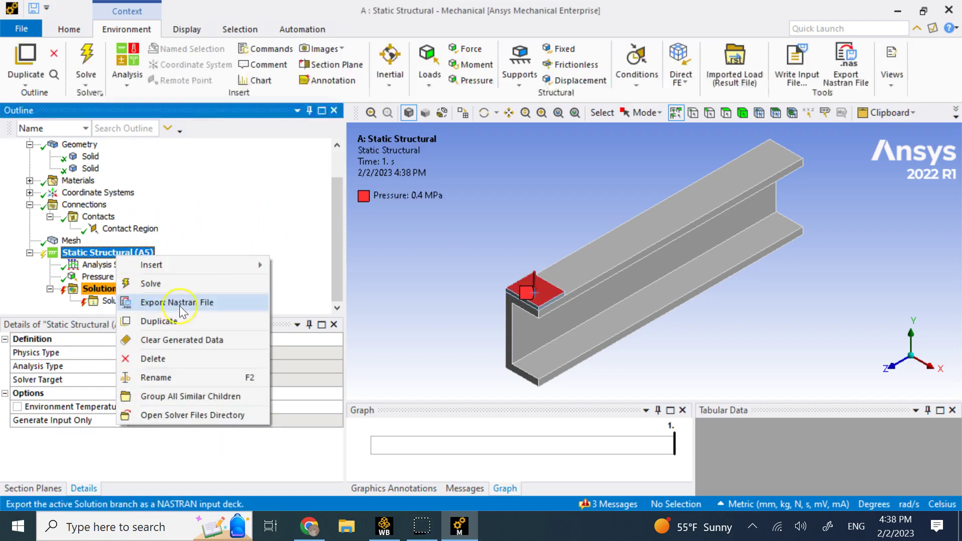
{"action": "mouse_move", "coordinate": [227, 264]}
{"action": "left_click", "coordinate": [322, 250]}
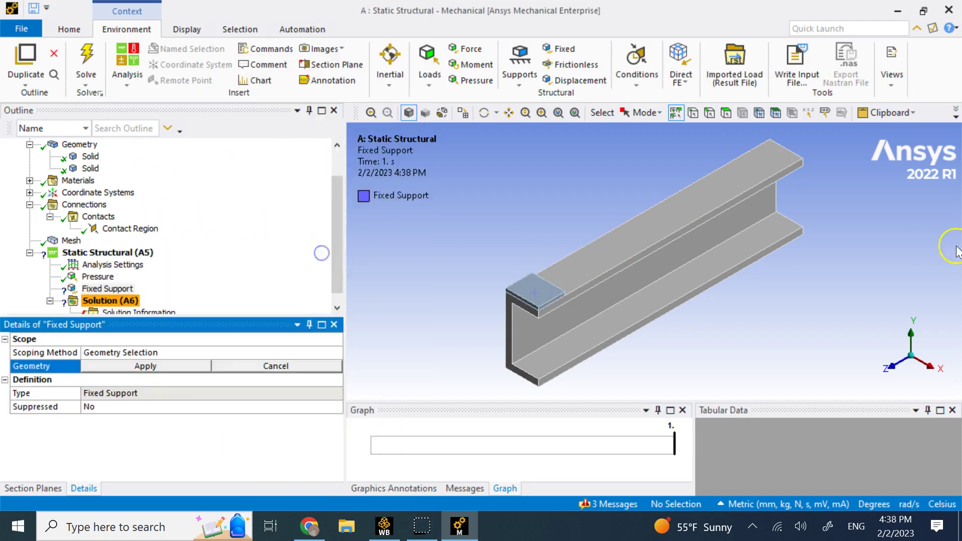
{"action": "middle_click_drag", "start_coordinate": [880, 226], "coordinate": [808, 274]}
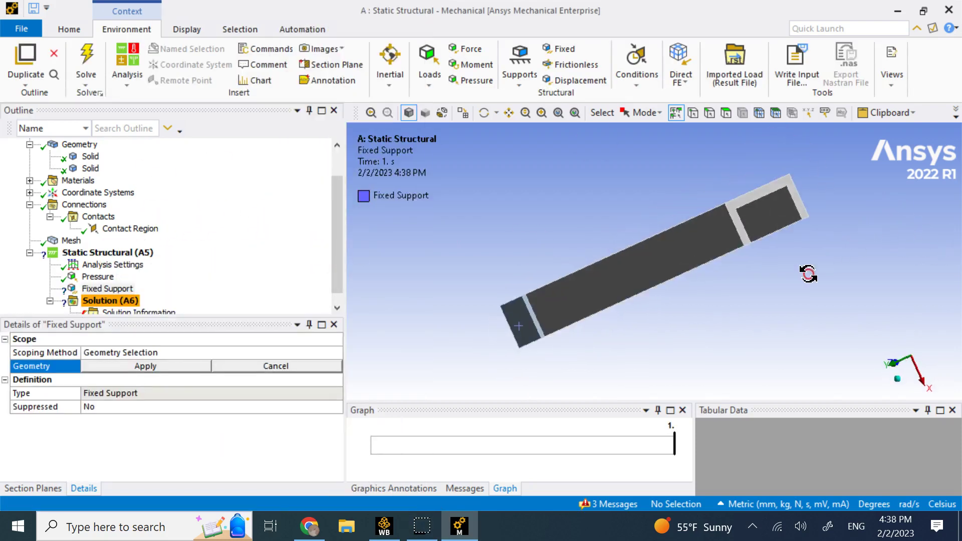
{"action": "left_click", "coordinate": [773, 192]}
{"action": "left_click", "coordinate": [172, 369]}
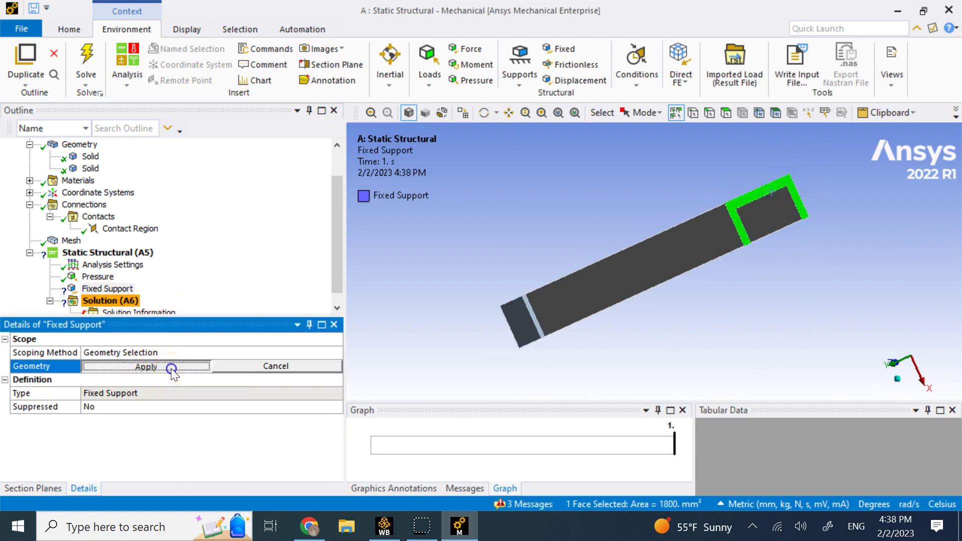
- Add an equivalent (von-Mises) stress result for all bodies and solve the analysis, restoring the isometric view
{"action": "left_click", "coordinate": [338, 295]}
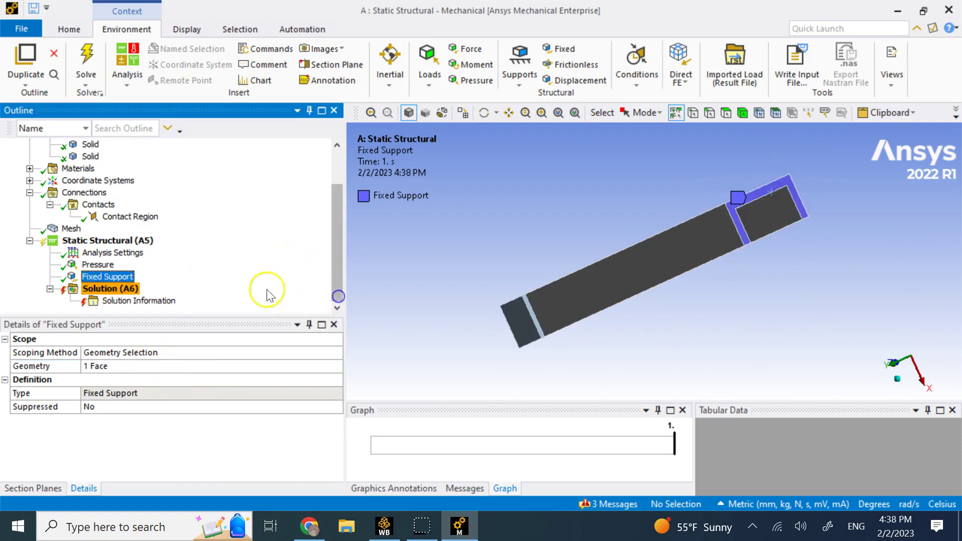
{"action": "right_click", "coordinate": [129, 287]}
{"action": "mouse_move", "coordinate": [215, 296]}
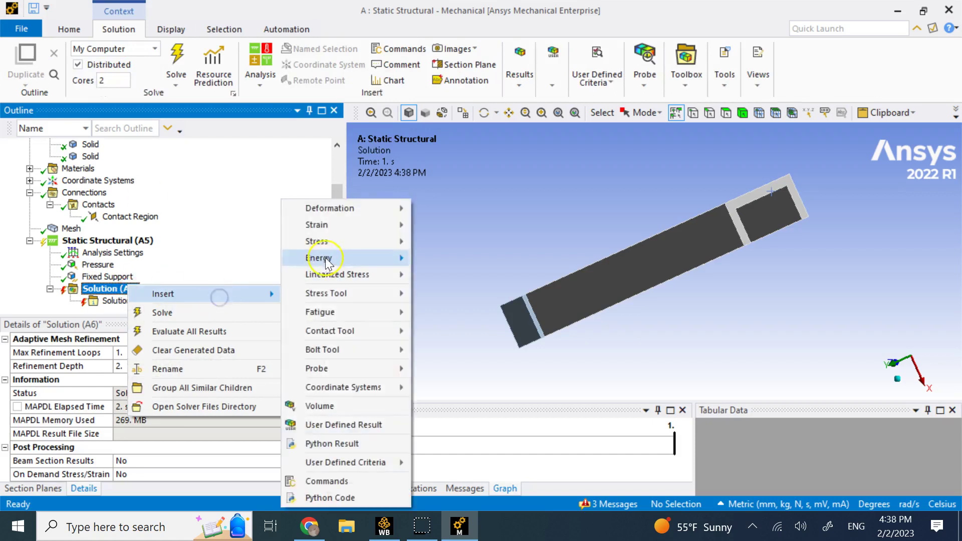
{"action": "mouse_move", "coordinate": [344, 242]}
{"action": "left_click", "coordinate": [461, 241]}
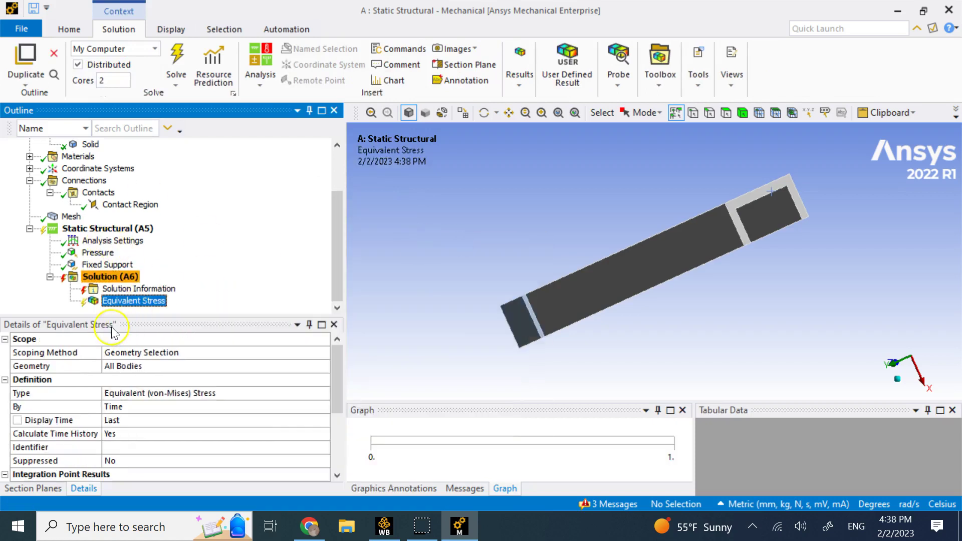
{"action": "left_click", "coordinate": [177, 62]}
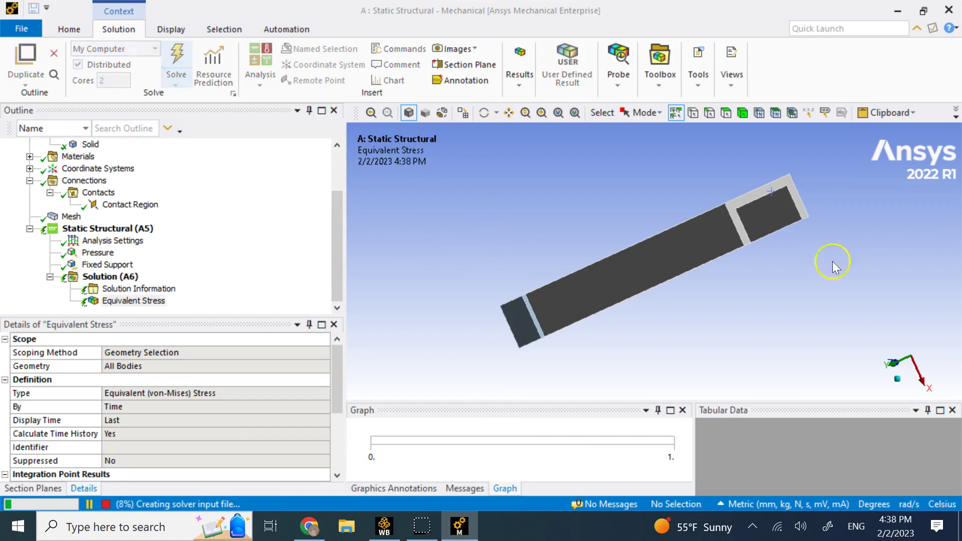
{"action": "left_click", "coordinate": [897, 379]}
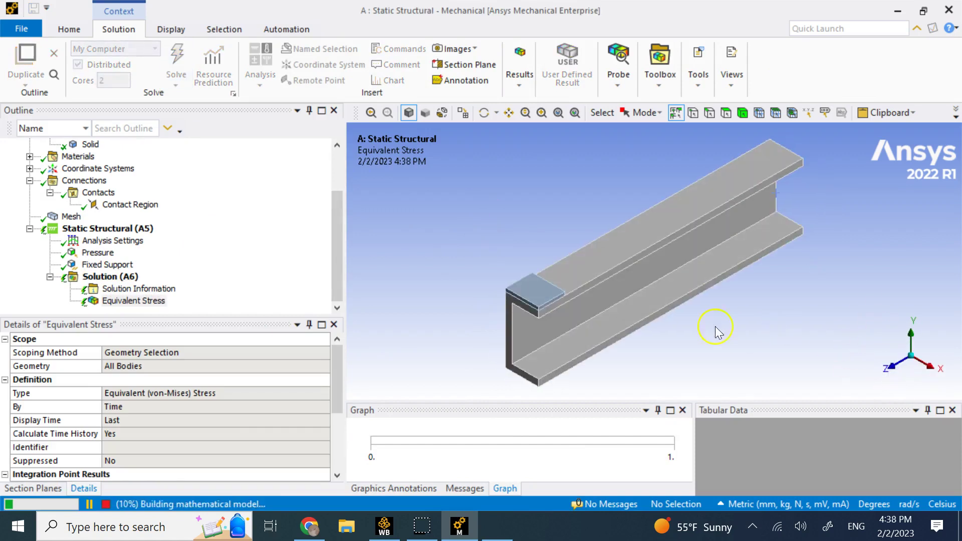
- Examine the equivalent stress contours on the block and the loaded end of the beam up close
{"action": "left_click", "coordinate": [540, 299]}
{"action": "middle_click_drag", "start_coordinate": [543, 304], "coordinate": [570, 332]}
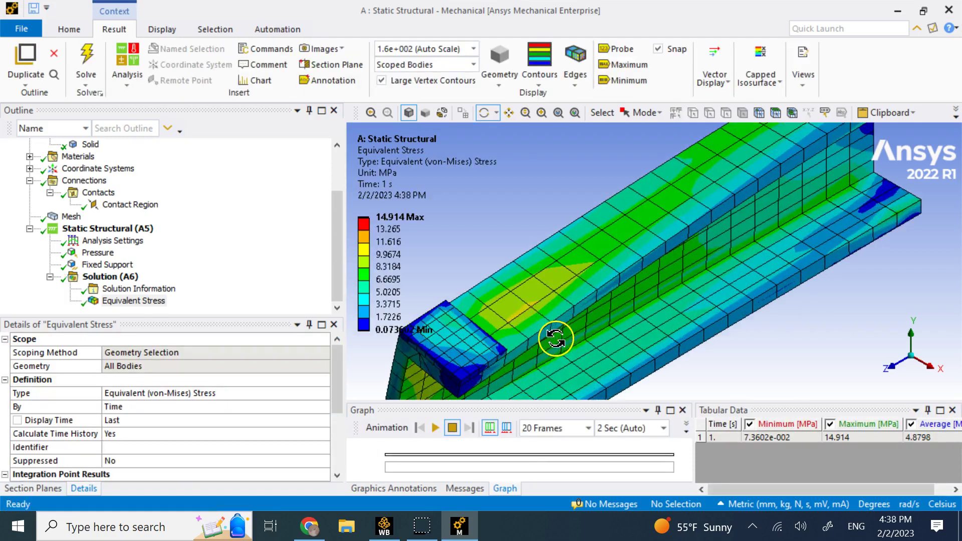
{"action": "scroll", "coordinate": [545, 343], "scroll_direction": "up", "scroll_amount": 3}
{"action": "scroll", "coordinate": [546, 342], "scroll_direction": "up", "scroll_amount": 2}
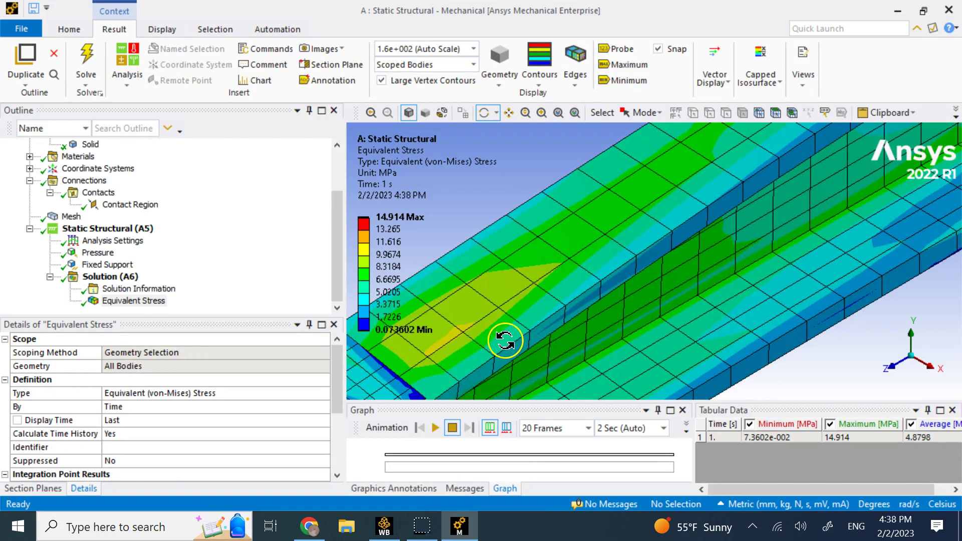
{"action": "middle_click_drag", "start_coordinate": [492, 333], "coordinate": [711, 202]}
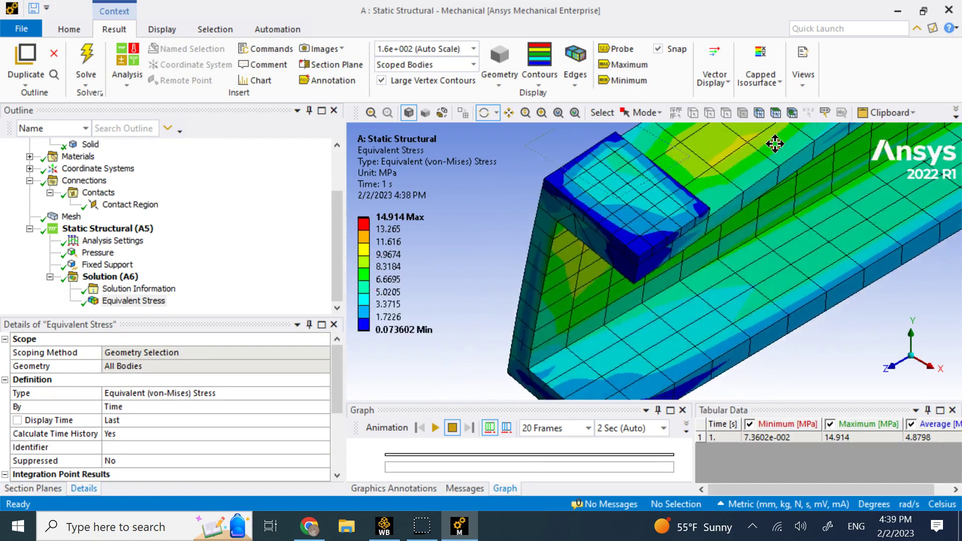
{"action": "middle_click_drag", "start_coordinate": [640, 259], "coordinate": [707, 206]}
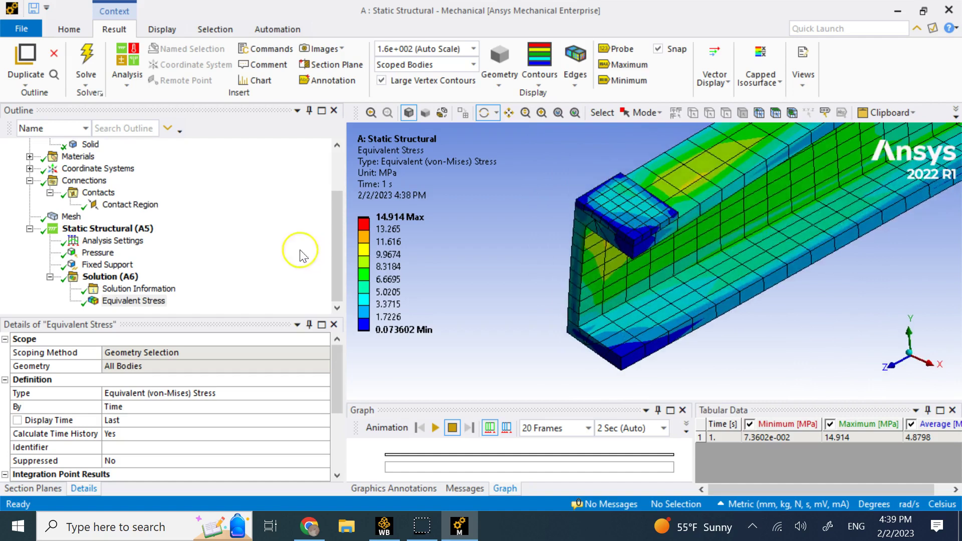
- Check the material assignment of the beam and block solids, and return to the equivalent stress result on the whole beam
{"action": "scroll", "coordinate": [181, 238], "scroll_direction": "up", "scroll_amount": 2}
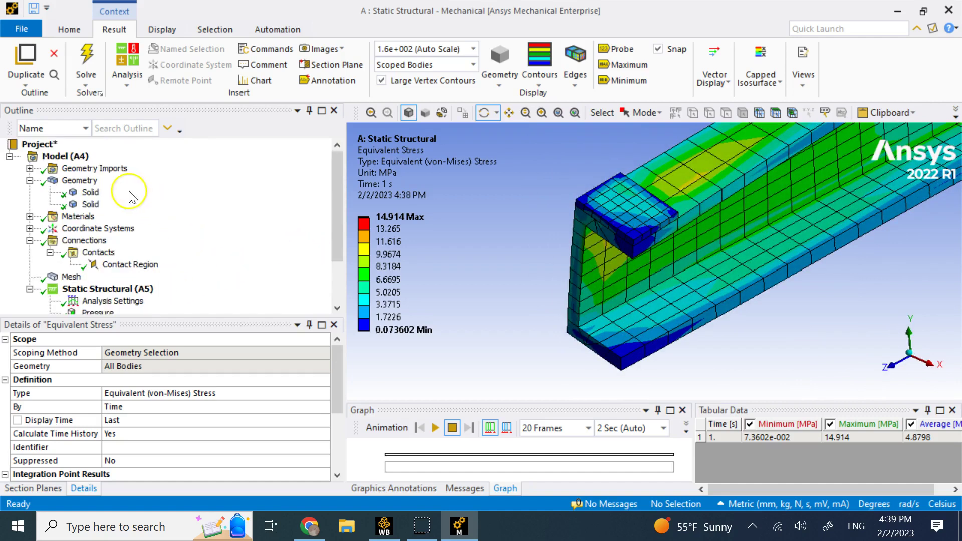
{"action": "left_click", "coordinate": [90, 194]}
{"action": "left_click", "coordinate": [91, 204]}
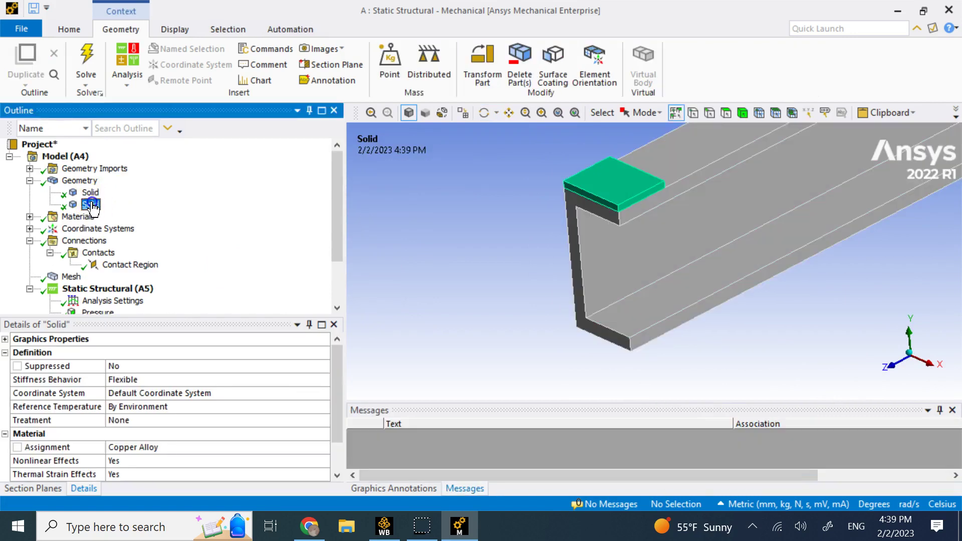
{"action": "scroll", "coordinate": [119, 228], "scroll_direction": "down", "scroll_amount": 2}
{"action": "left_click", "coordinate": [135, 301]}
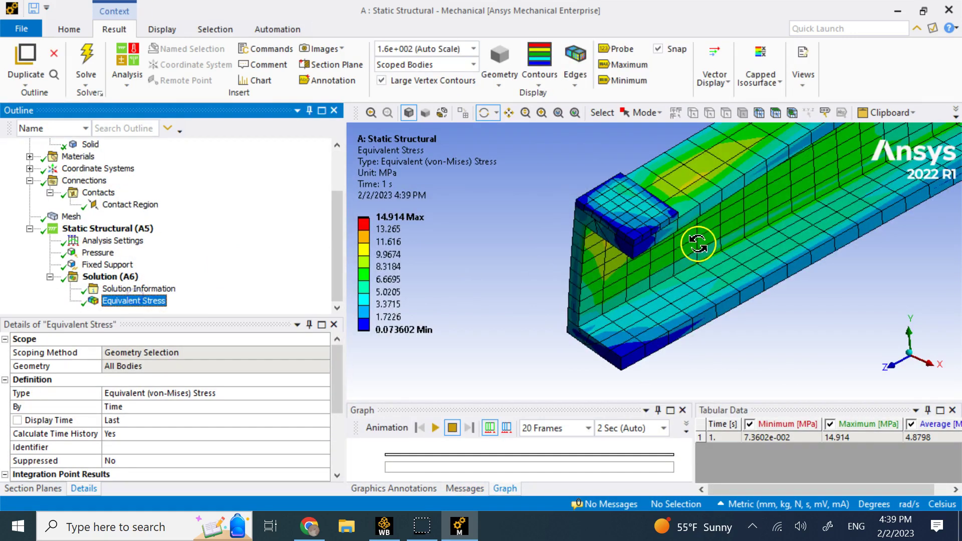
{"action": "scroll", "coordinate": [694, 240], "scroll_direction": "down", "scroll_amount": 5}
{"action": "left_click_drag", "start_coordinate": [732, 181], "coordinate": [644, 218]}
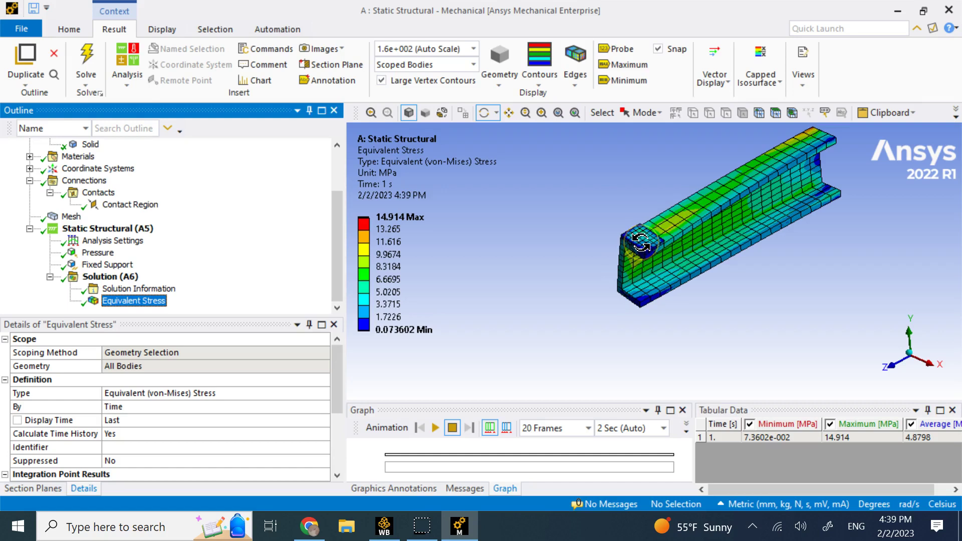
{"action": "mouse_move", "coordinate": [641, 242]}
{"action": "left_mouse_down"}
{"action": "mouse_move", "coordinate": [674, 222]}
{"action": "mouse_move", "coordinate": [639, 247]}
{"action": "left_mouse_up"}
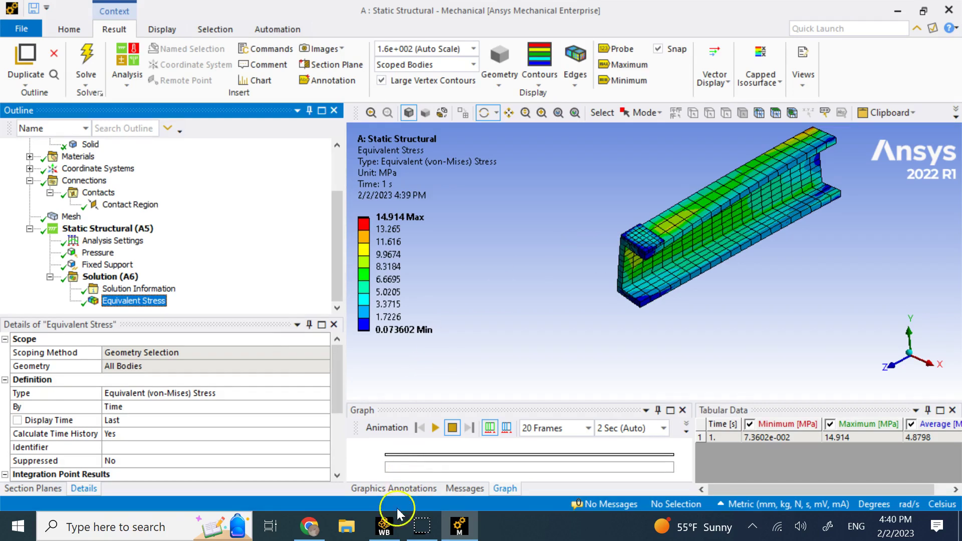
{"action": "left_click", "coordinate": [384, 525]}
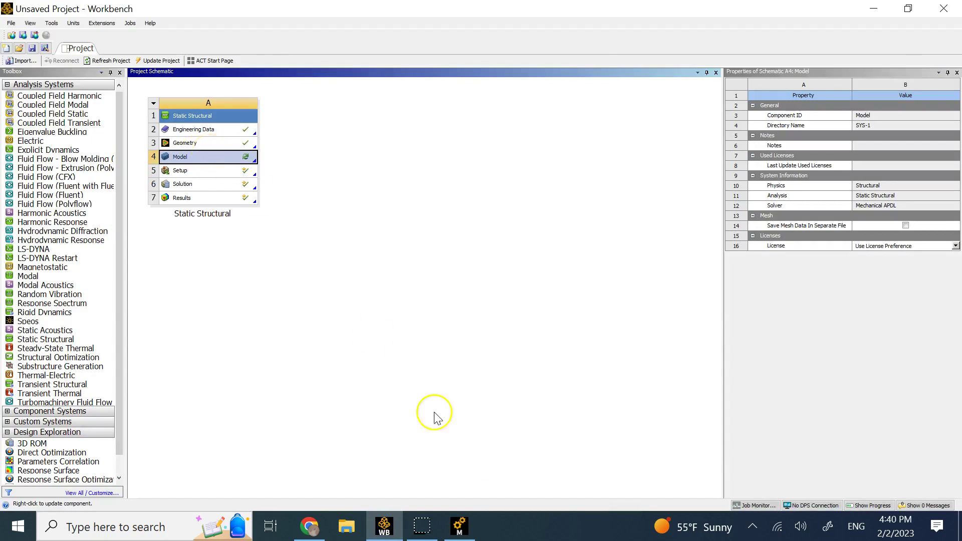
{"action": "left_click", "coordinate": [458, 526]}
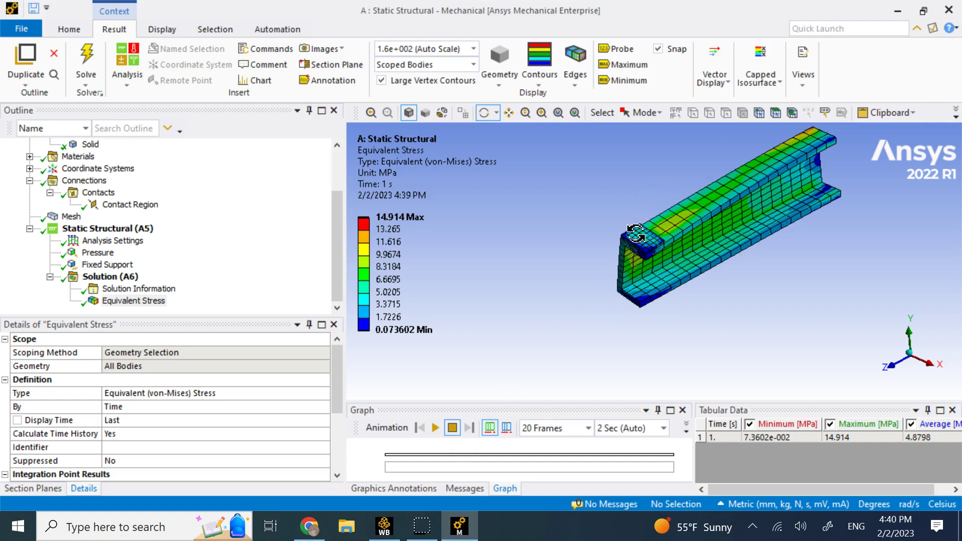
- Collapse the Connections, Static Structural and Geometry branches of the model tree
{"action": "scroll", "coordinate": [10, 251], "scroll_direction": "up", "scroll_amount": 2}
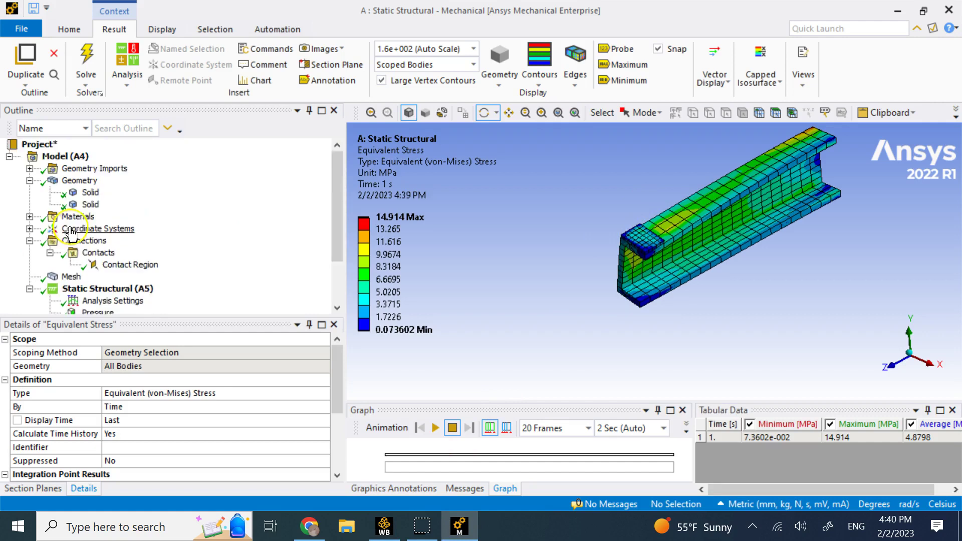
{"action": "left_click", "coordinate": [10, 157]}
{"action": "left_click", "coordinate": [9, 156]}
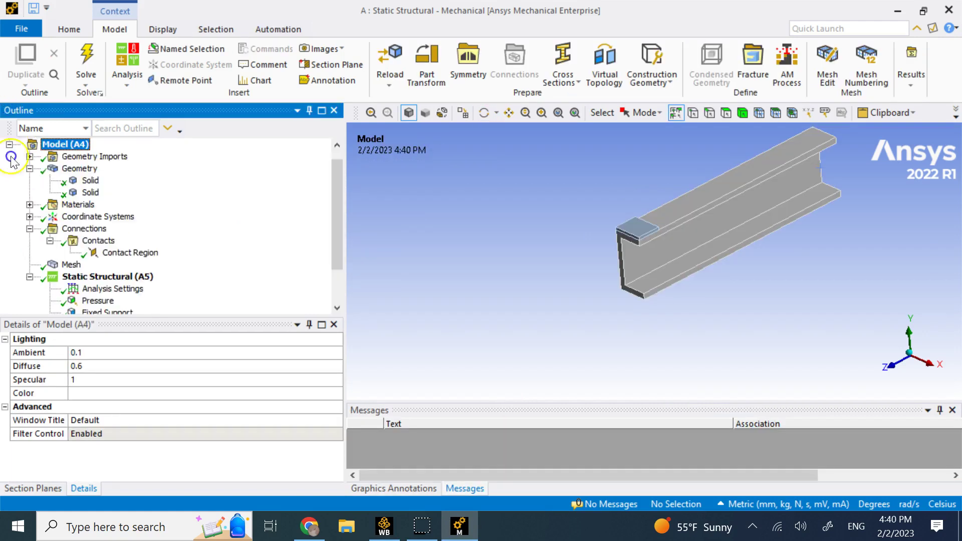
{"action": "left_click", "coordinate": [30, 229]}
{"action": "left_click", "coordinate": [29, 253]}
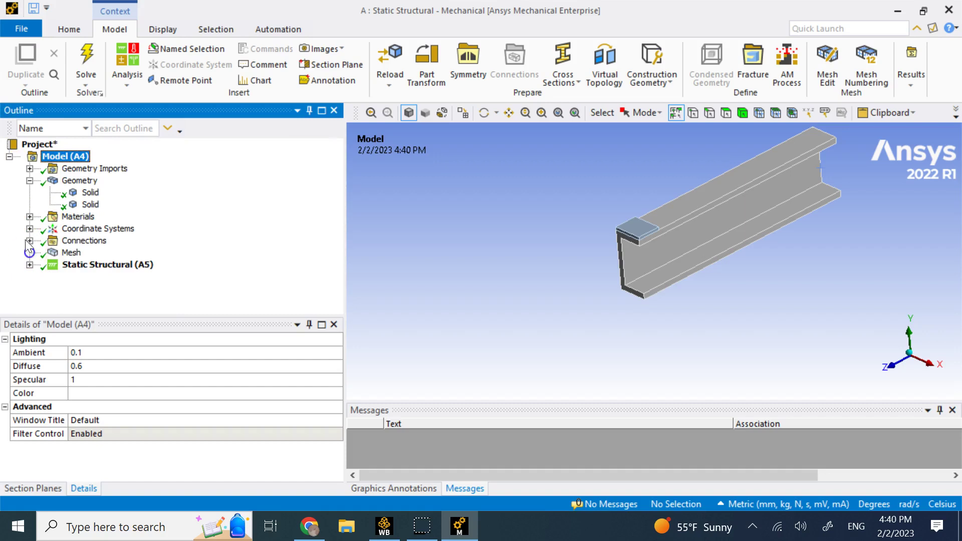
{"action": "left_click", "coordinate": [30, 181]}
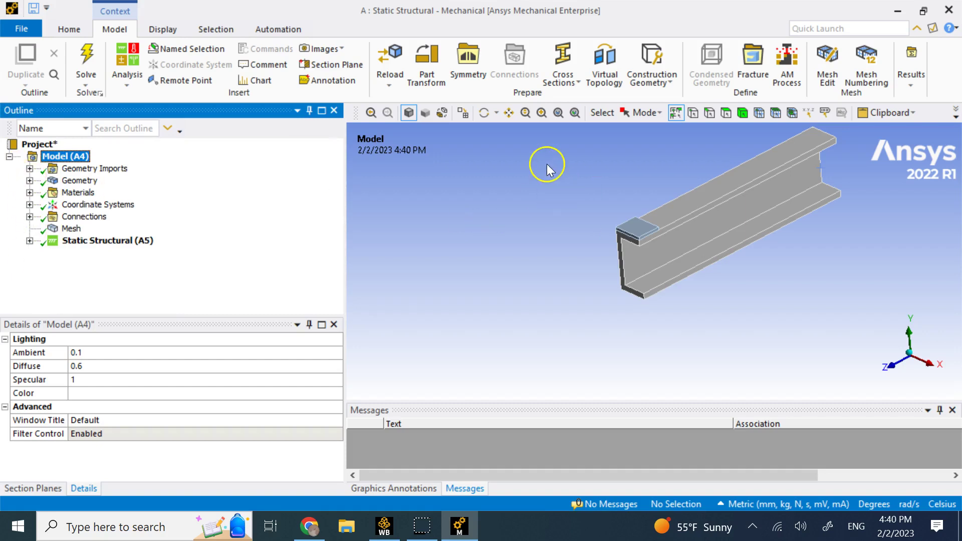
- Expand the Static Structural branch and display the equivalent stress result again
{"action": "left_click", "coordinate": [460, 526]}
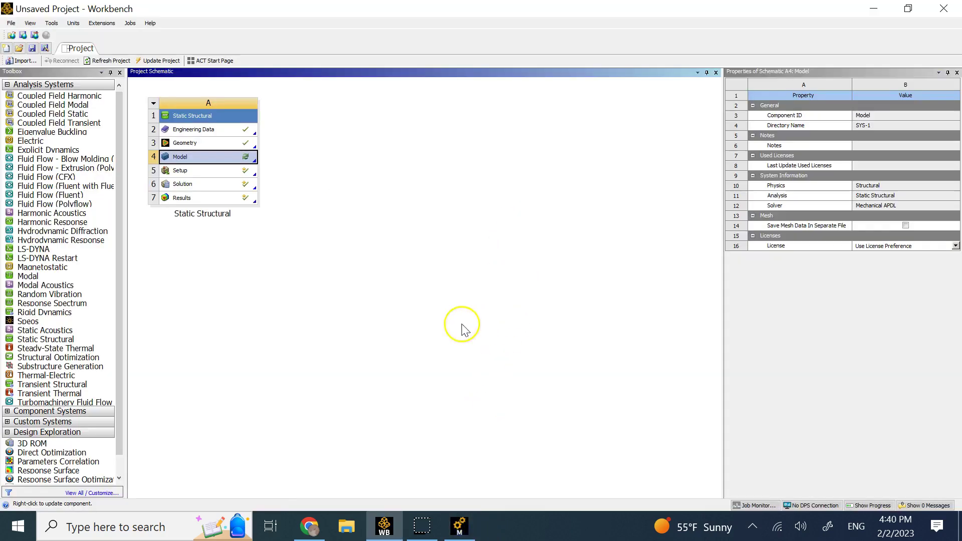
{"action": "left_click", "coordinate": [456, 527]}
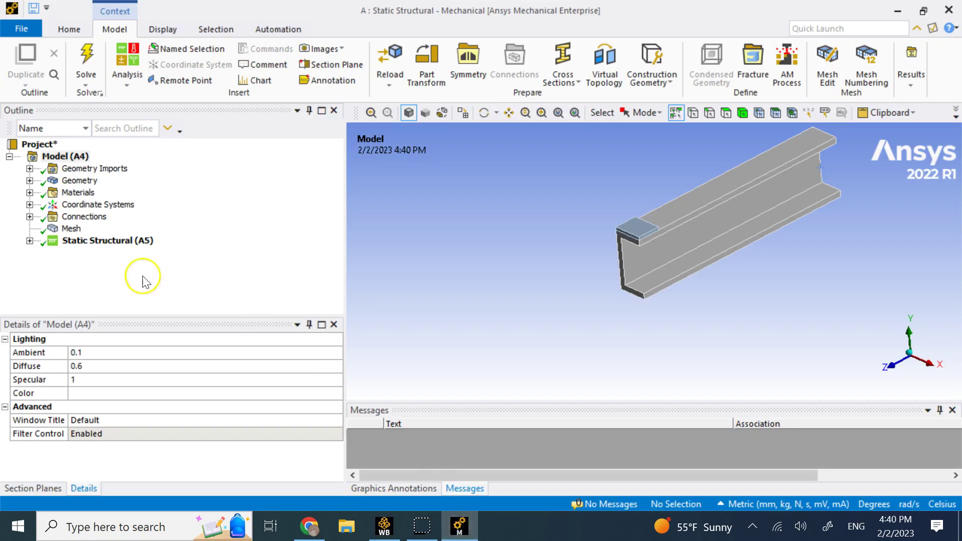
{"action": "left_click", "coordinate": [30, 240]}
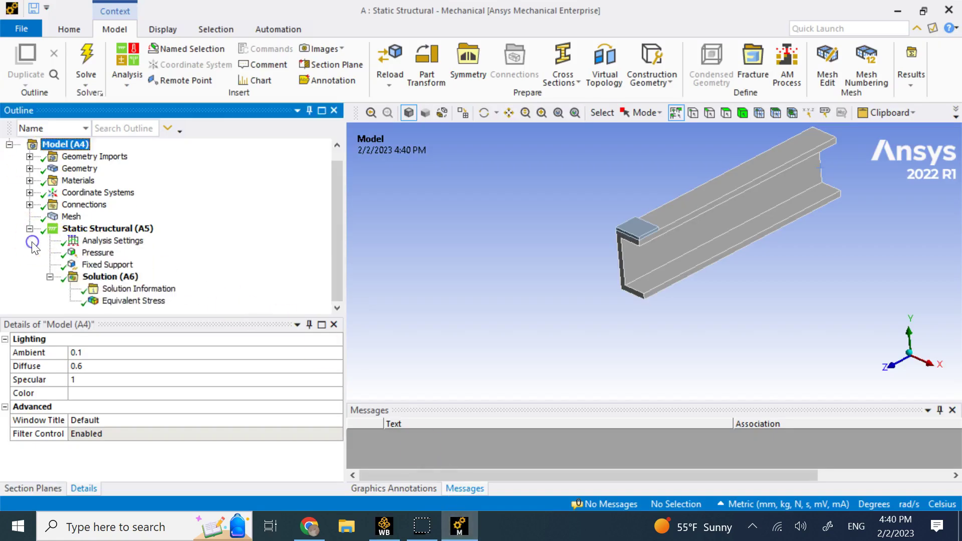
{"action": "left_click", "coordinate": [130, 301]}
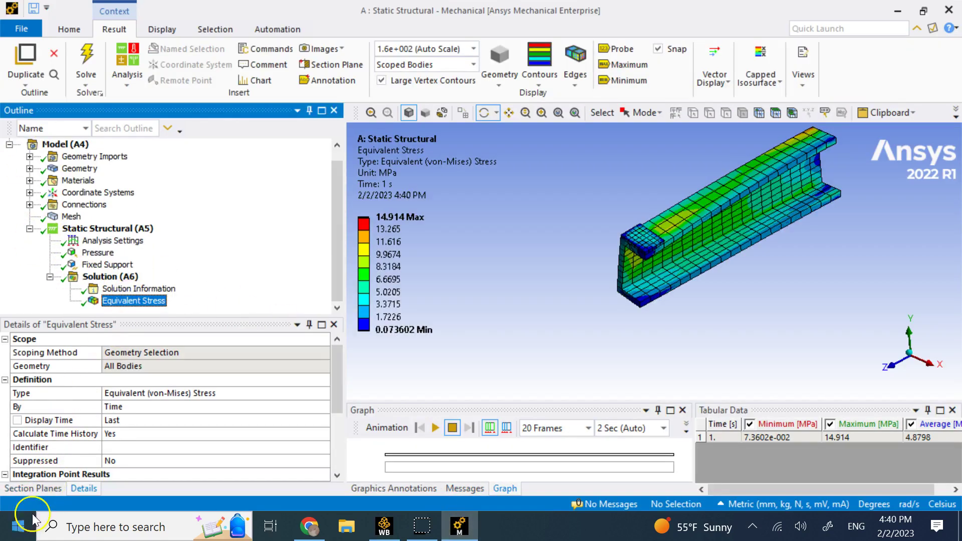